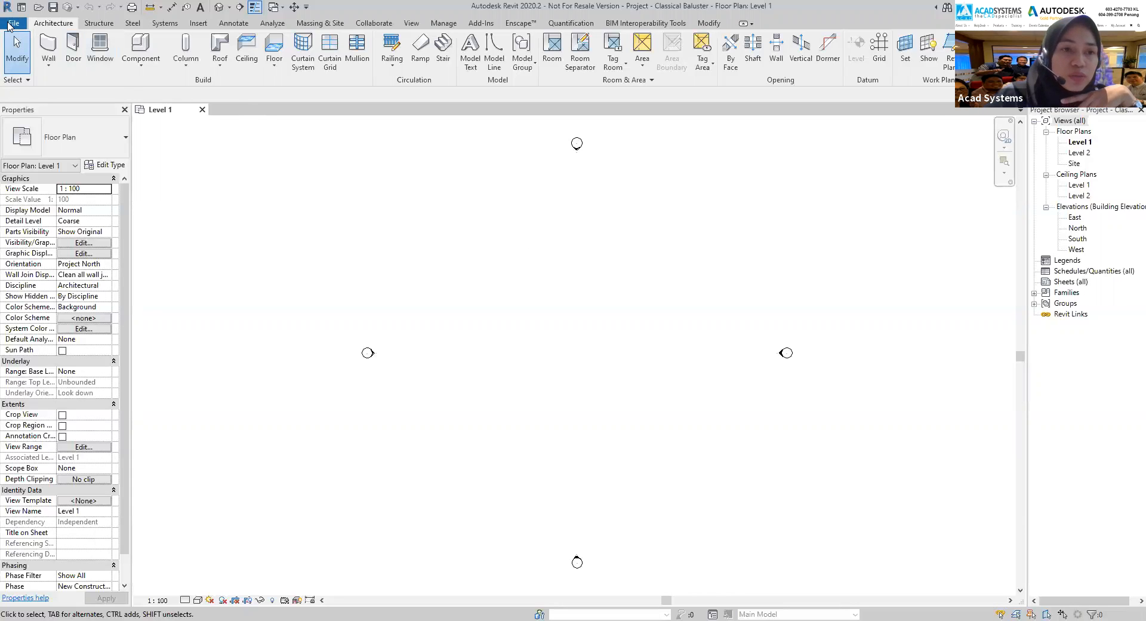
Create a new family from the Metric Baluster template.
left_click(14, 23)
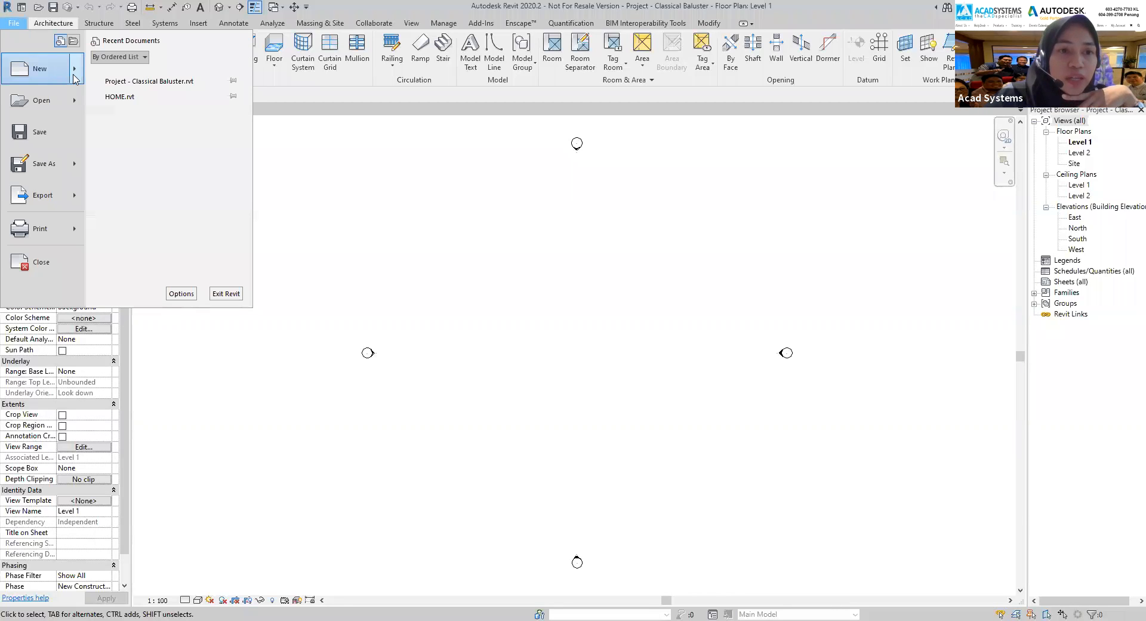
mouse_move(74, 69)
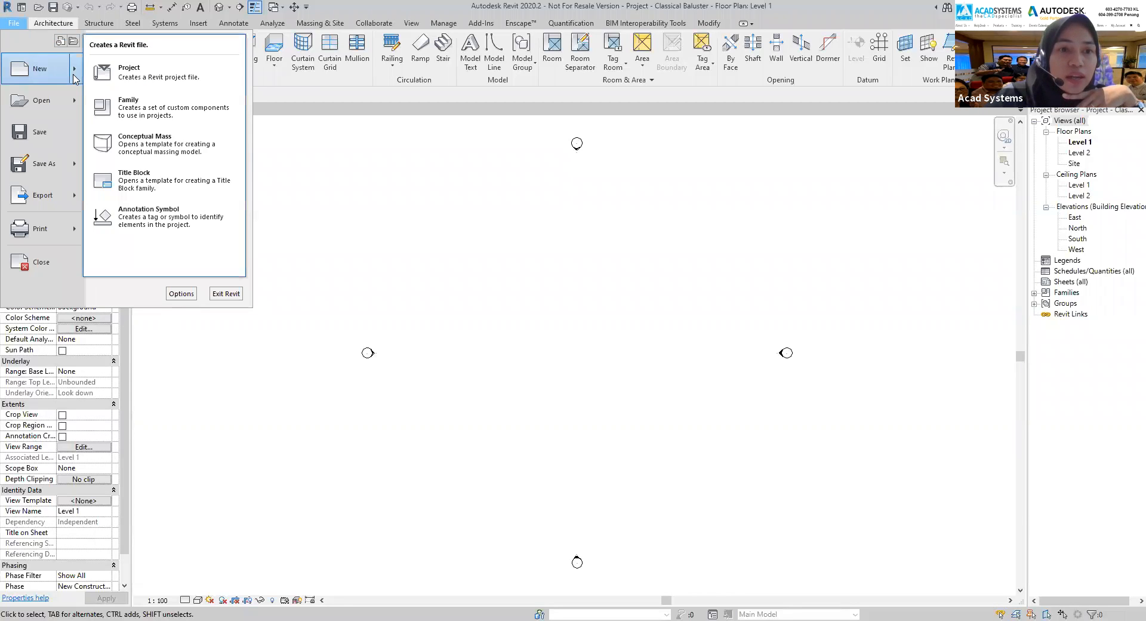
left_click(141, 109)
scroll(462, 529, "down", 10)
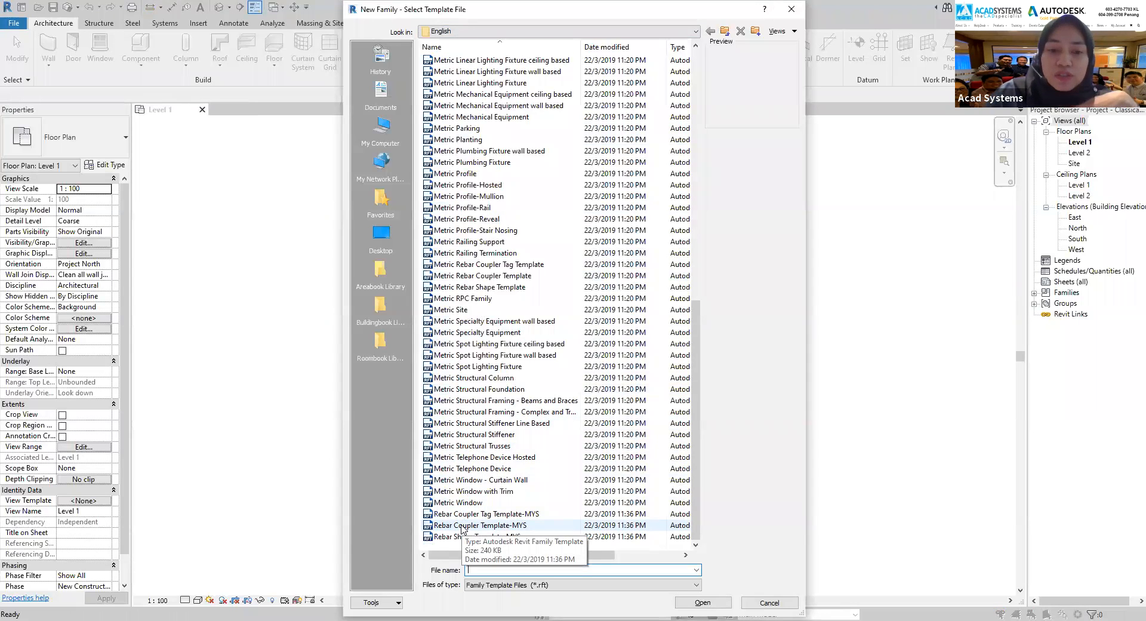
scroll(463, 529, "up", 14)
scroll(466, 287, "up", 1)
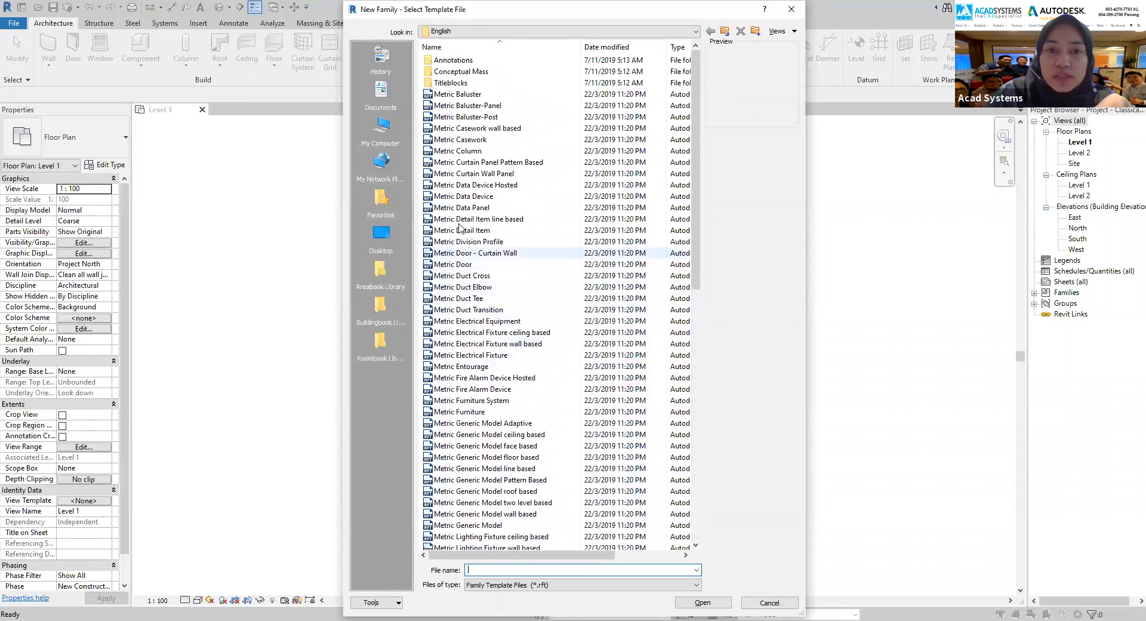
left_click(468, 95)
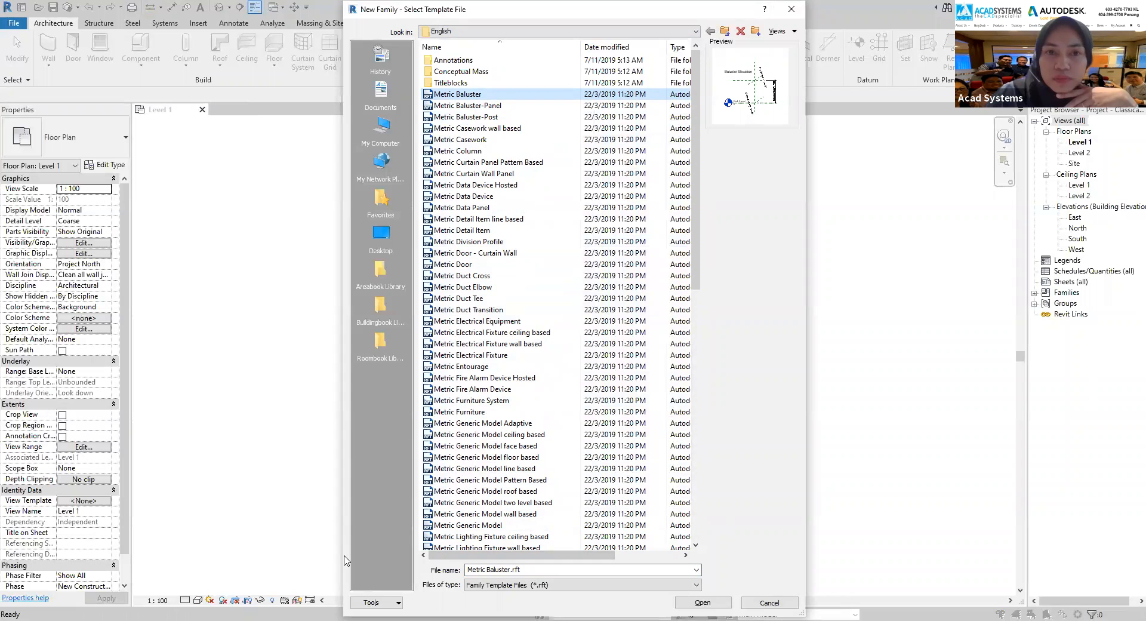
left_click(704, 605)
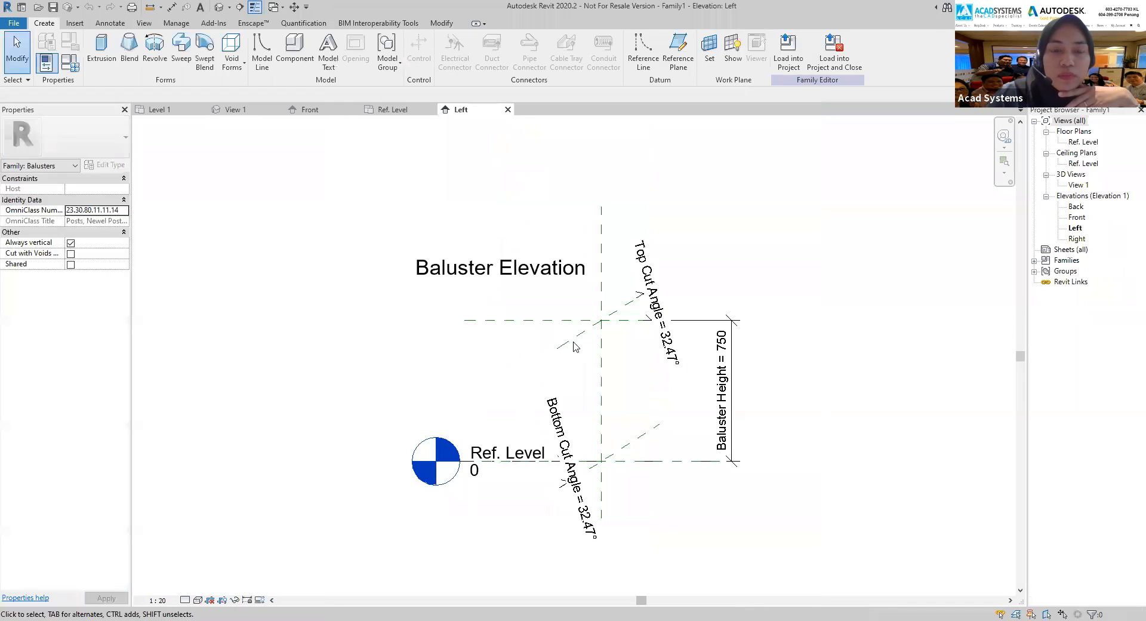
Close the View 1, Front and Ref. Level views of the family, keeping the Left elevation open for modelling.
scroll(723, 300, "up", 1)
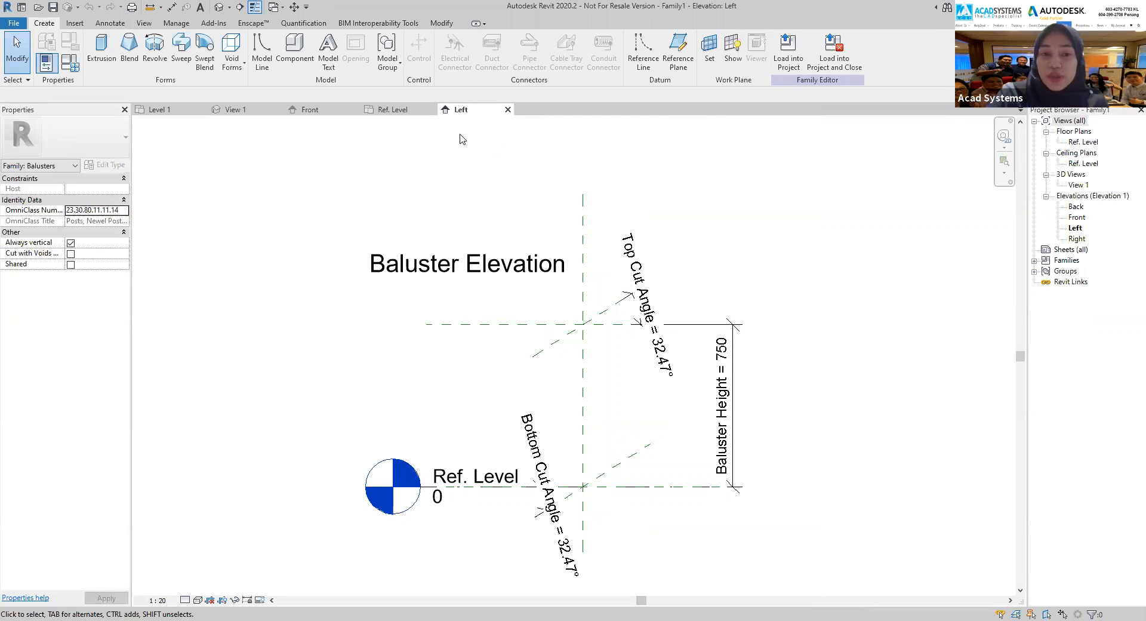
scroll(591, 412, "up", 1)
middle_click_drag(591, 412, 578, 390)
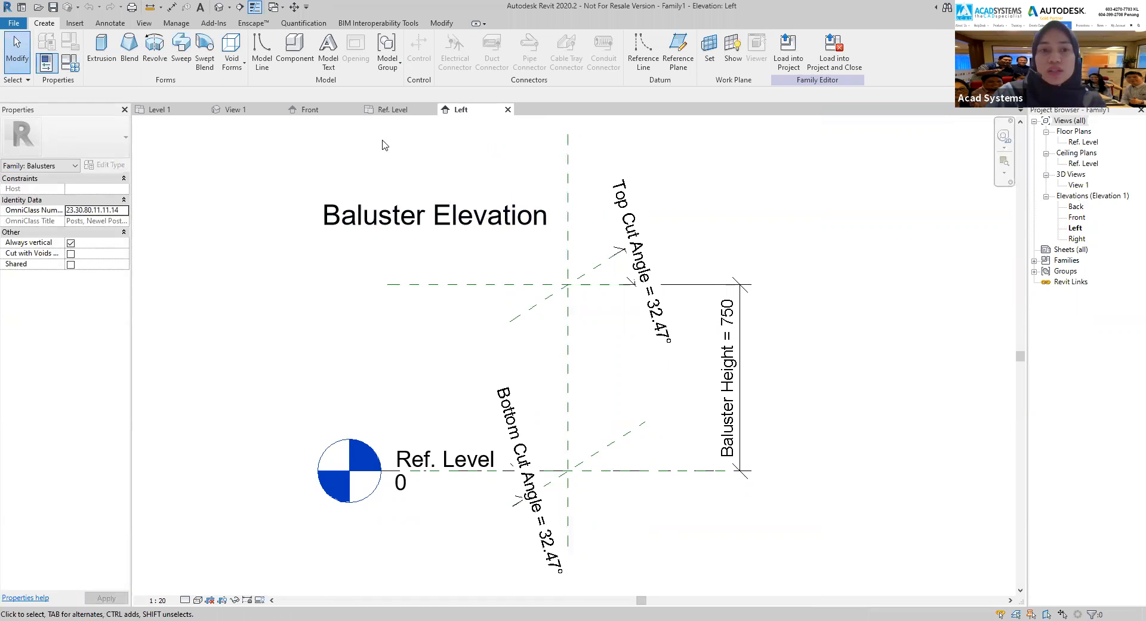
left_click(393, 110)
left_click(306, 115)
left_click(236, 113)
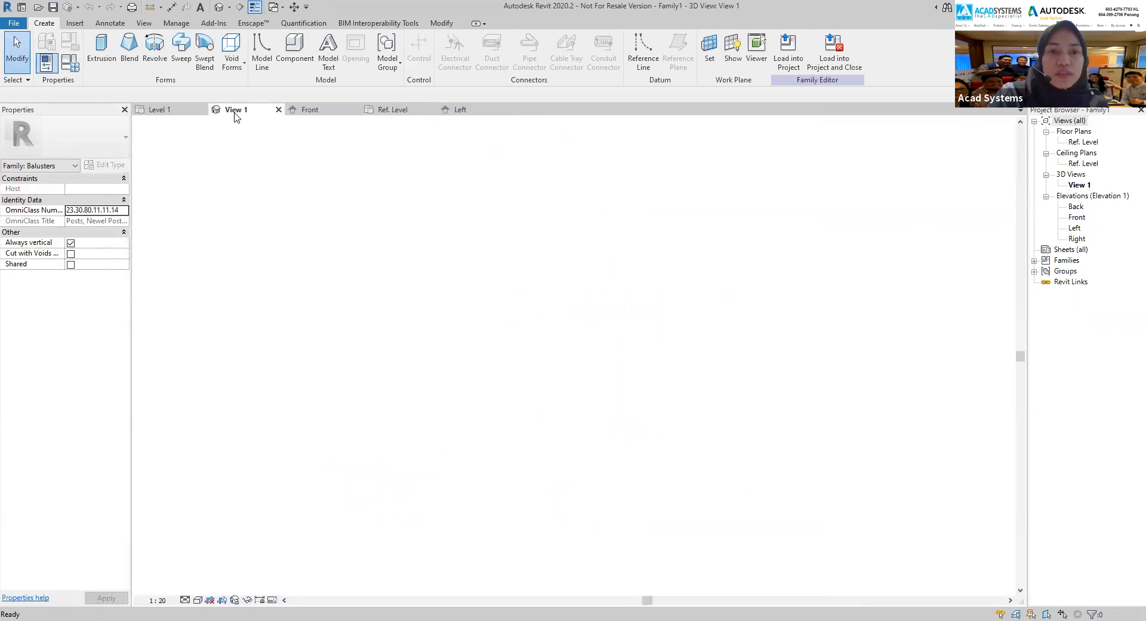
left_click(278, 109)
left_click(278, 112)
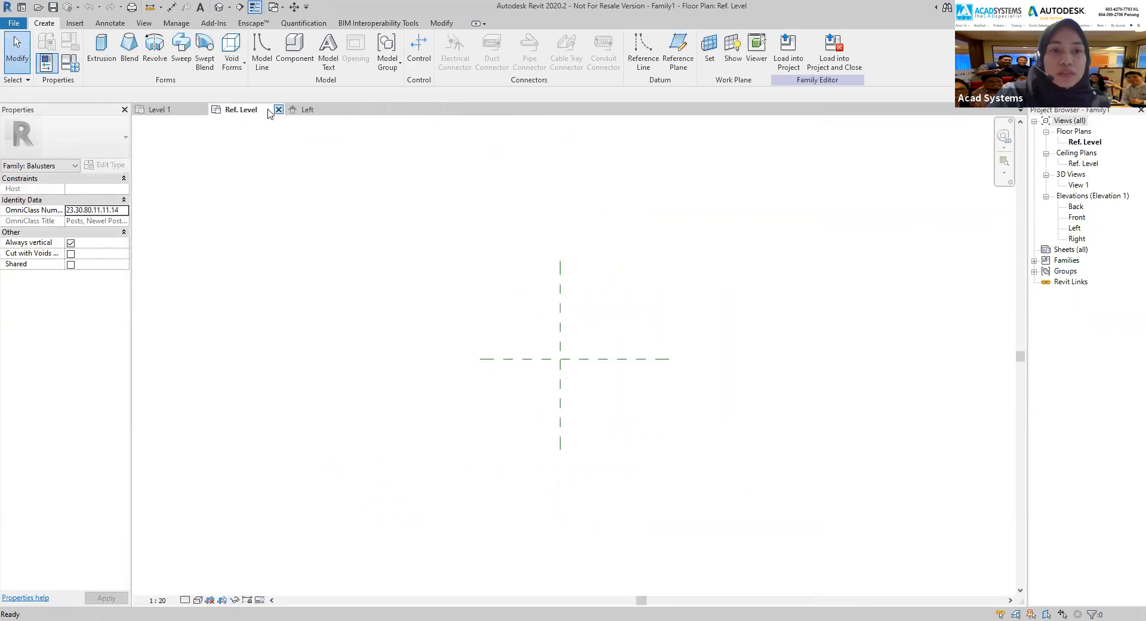
left_click(306, 111)
left_click(258, 113)
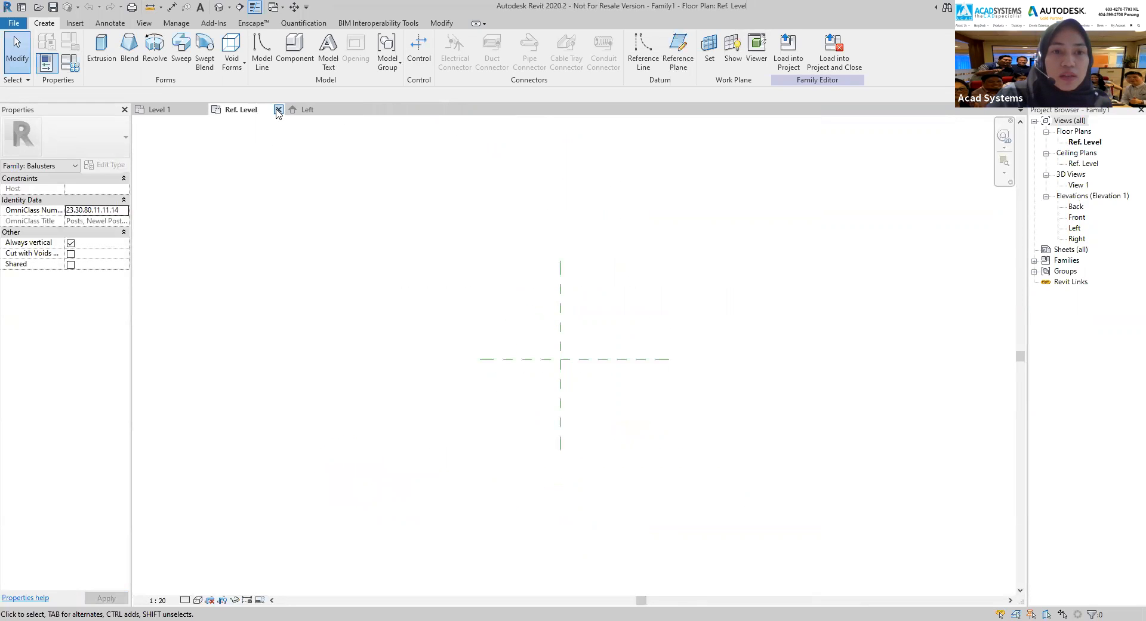
left_click(278, 110)
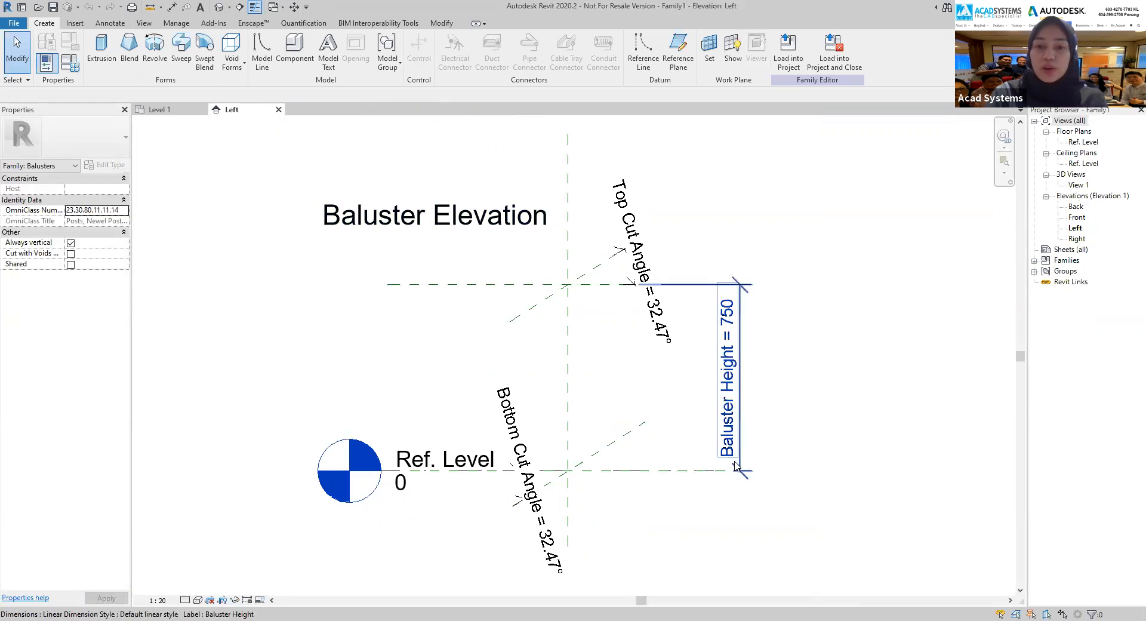
Start an extrusion on the work plane named Reference Plane : Center (Left/Right).
scroll(736, 465, "up", 1)
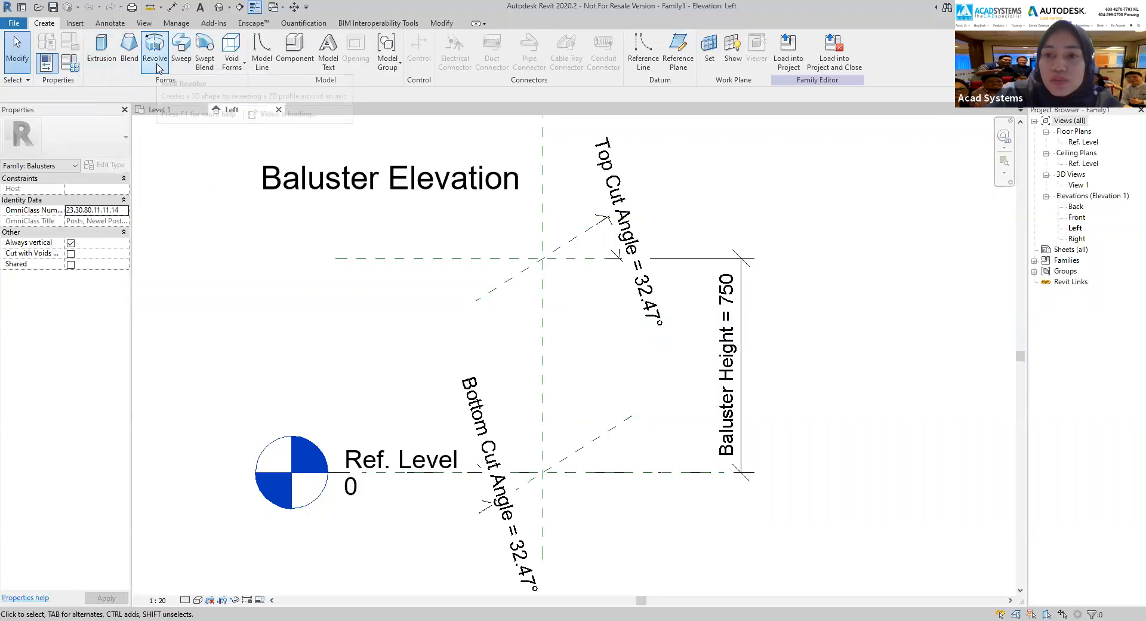
left_click(102, 64)
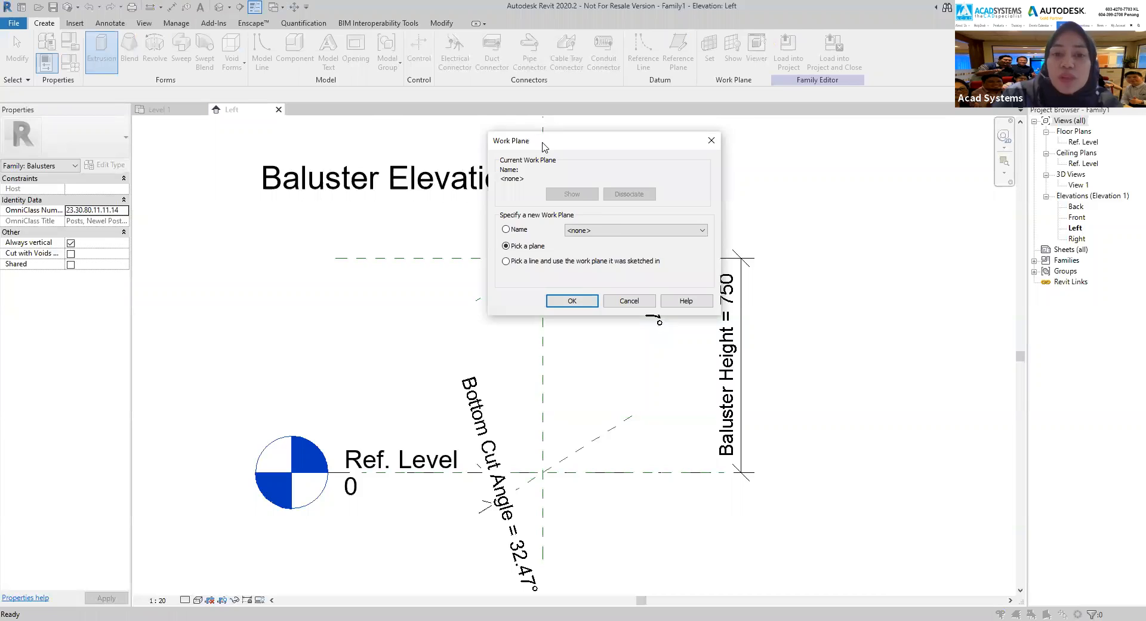
left_click_drag(543, 146, 523, 247)
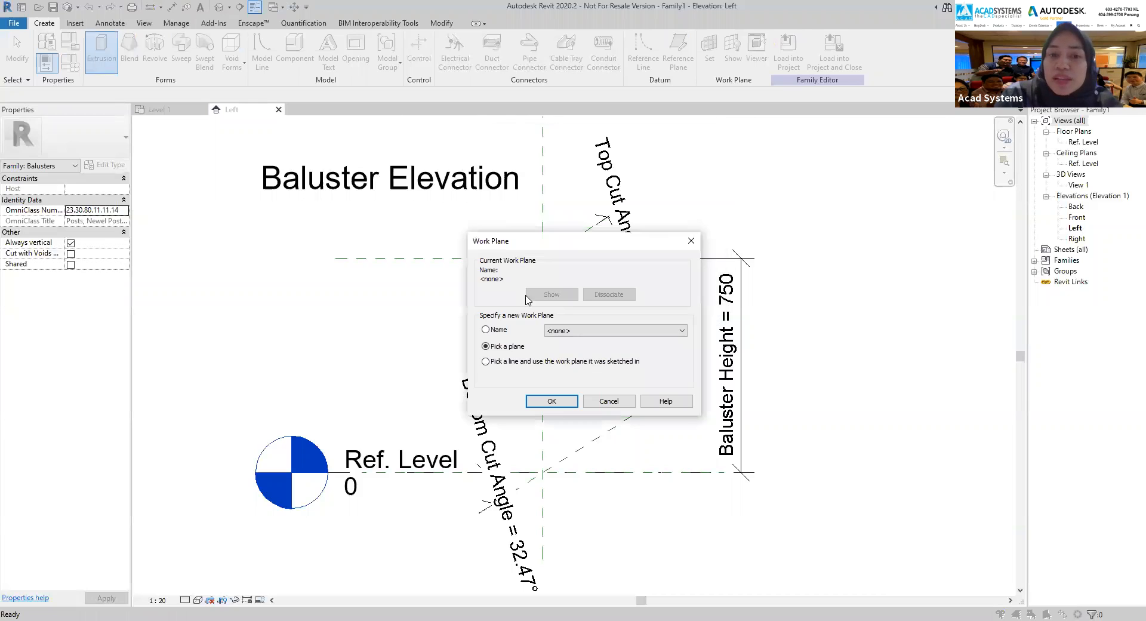
left_click(486, 330)
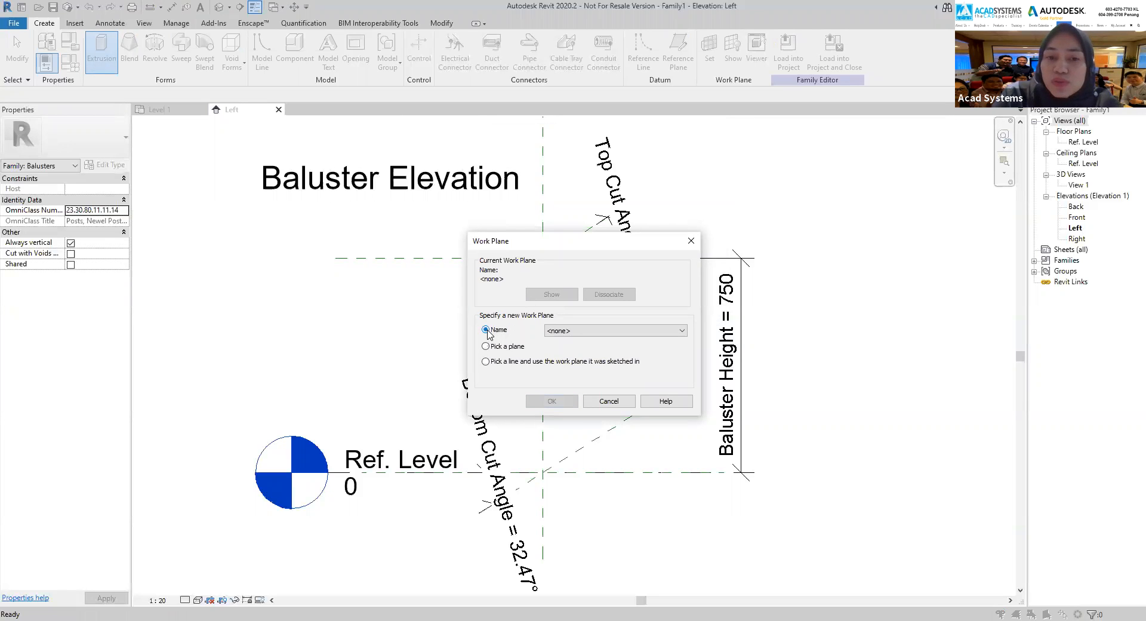
left_click(583, 331)
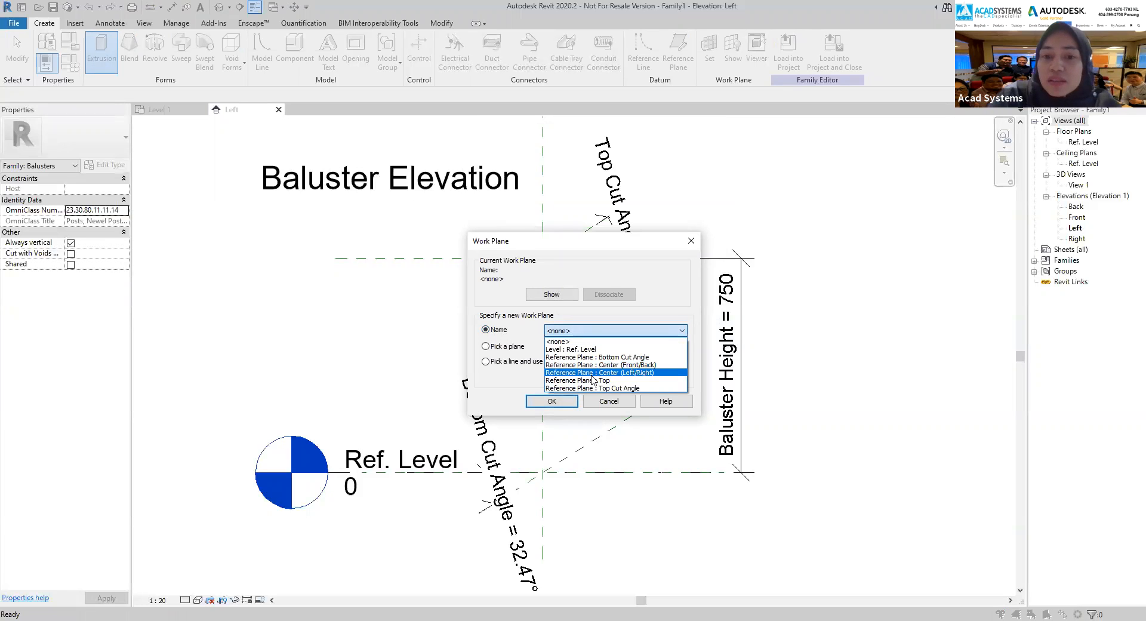
left_click(592, 375)
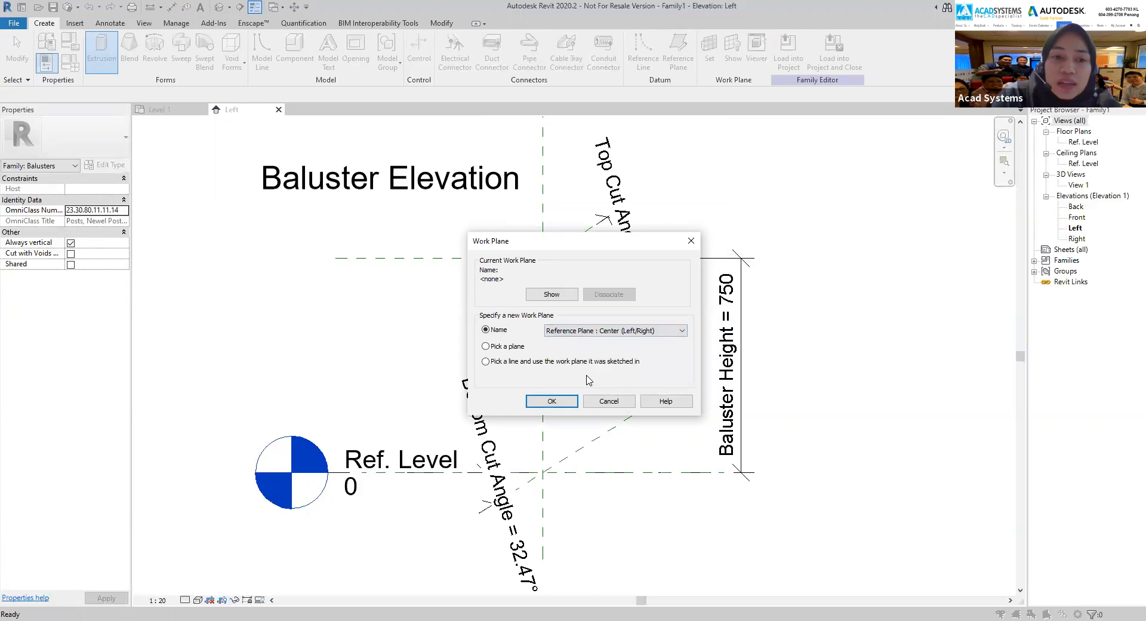
left_click(551, 402)
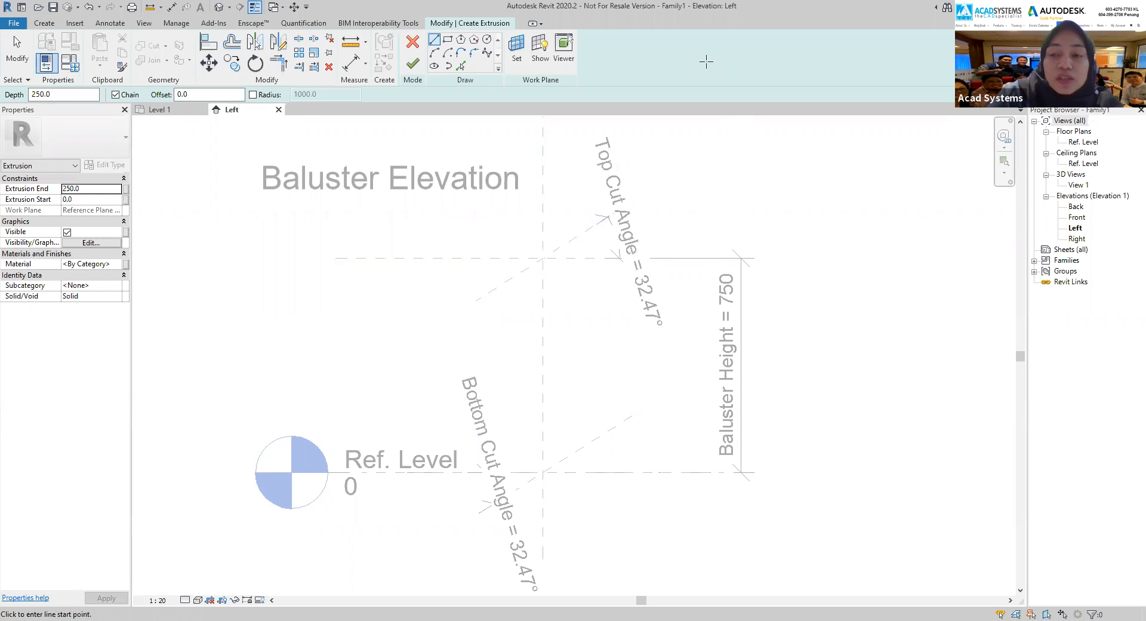
Sketch a rectangle about 295 mm wide and 85 mm high, its upper edge on the top reference plane and spanning the vertical centre plane.
left_click(447, 40)
scroll(545, 257, "up", 2)
scroll(538, 294, "up", 2)
middle_click_drag(533, 322, 460, 416)
scroll(477, 369, "up", 2)
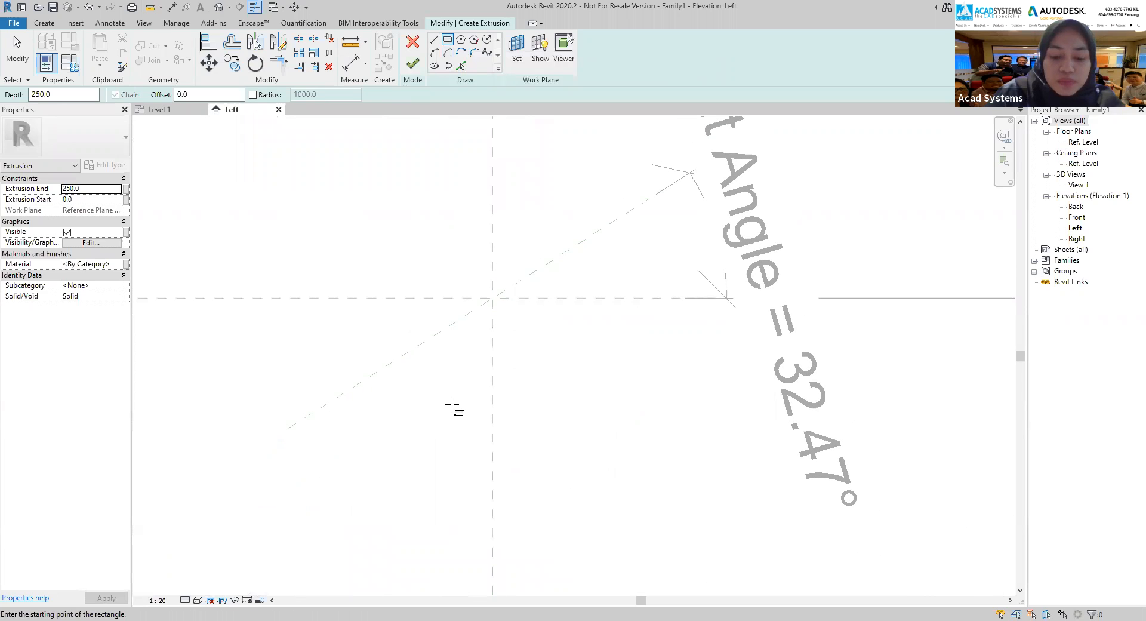
left_click(371, 298)
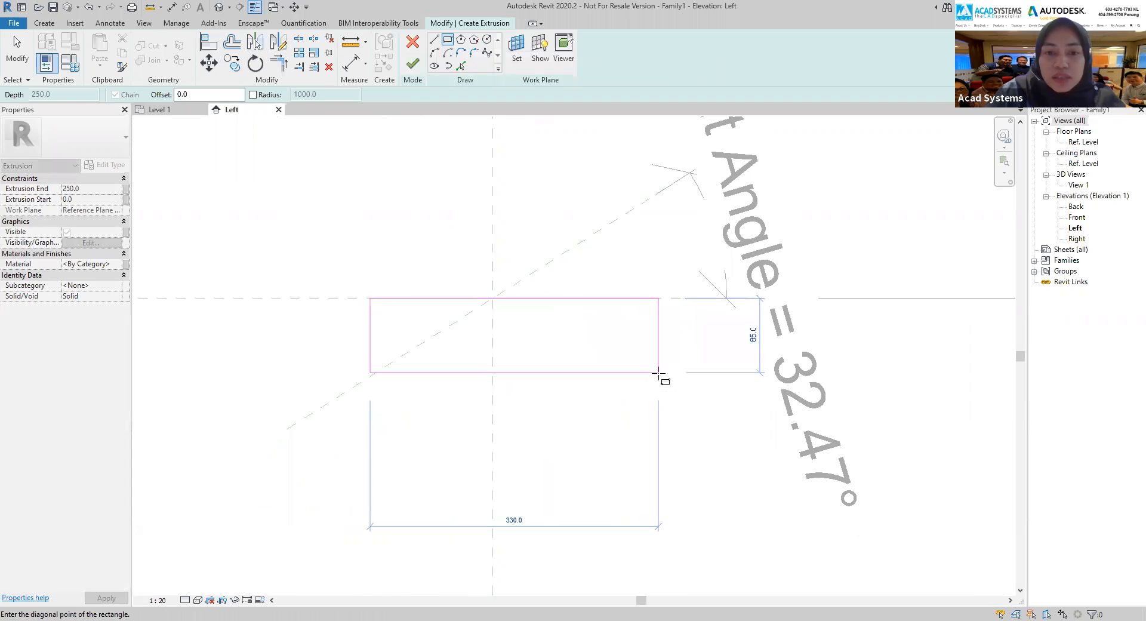
left_click(628, 372)
key("Escape")
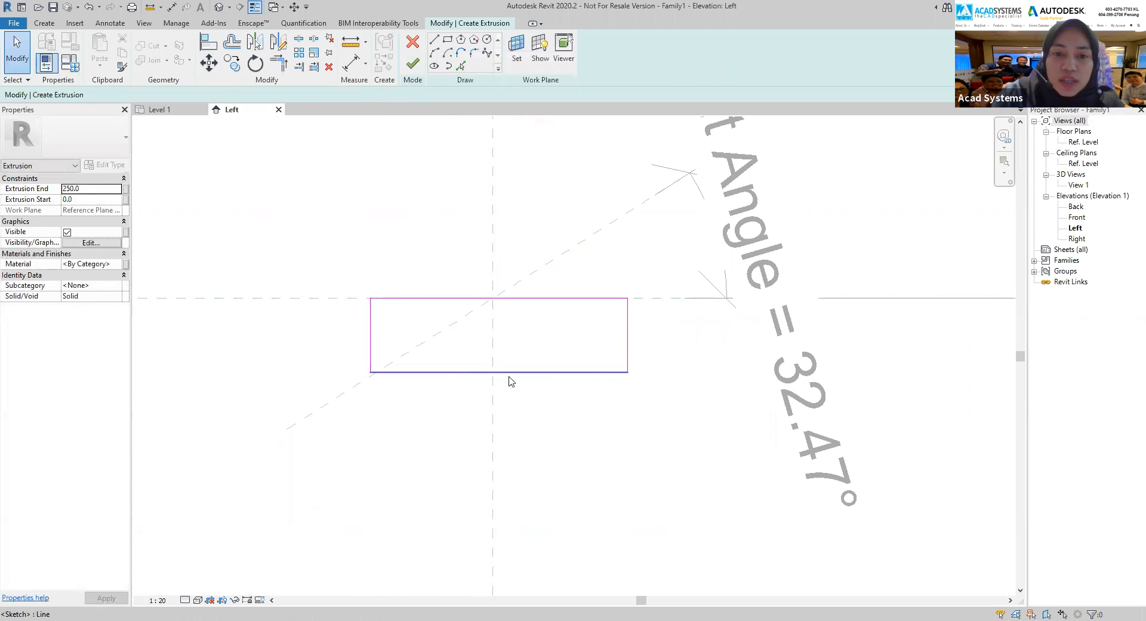
Set the distance from the rectangle's left edge to the vertical centre reference plane to 60 mm.
left_click(627, 351)
left_click(371, 342)
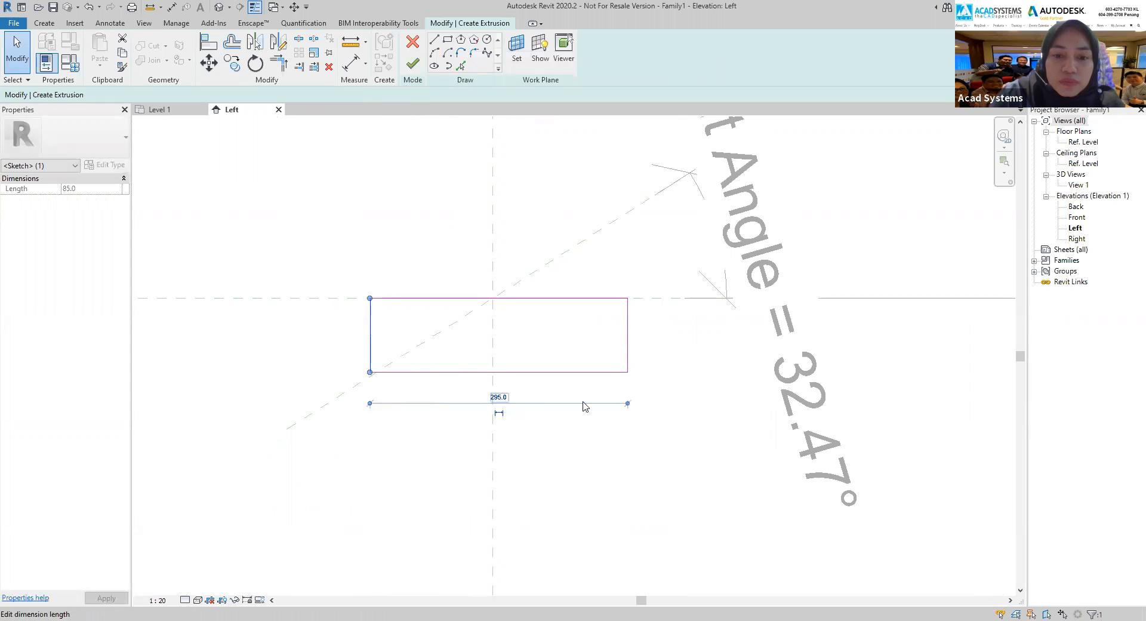
left_click_drag(628, 404, 493, 362)
left_click(430, 398)
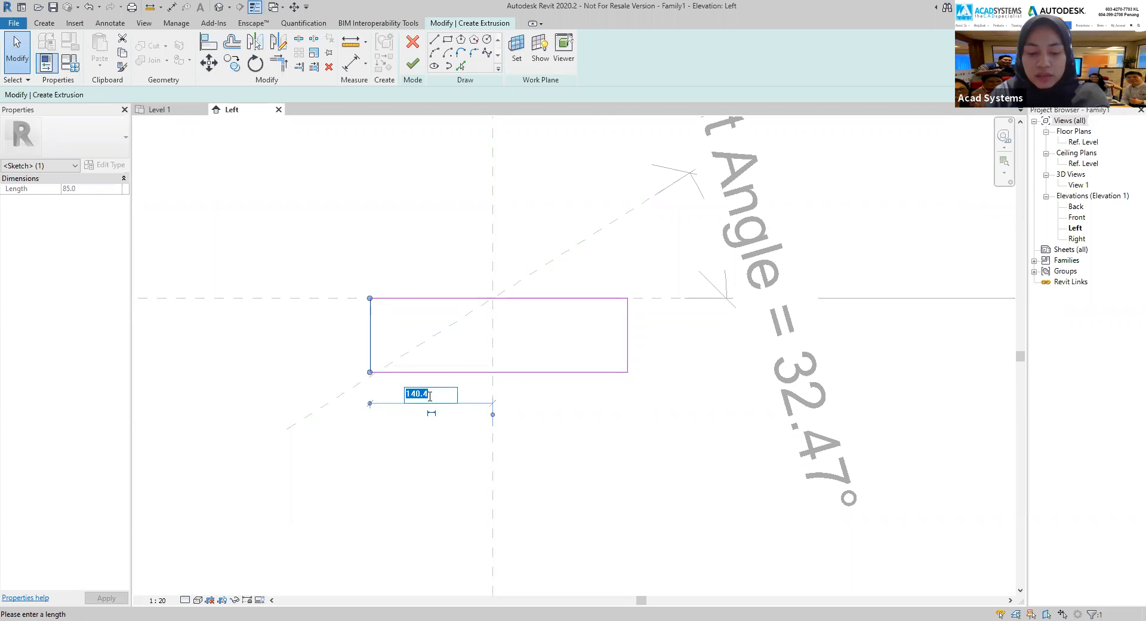
type("6")
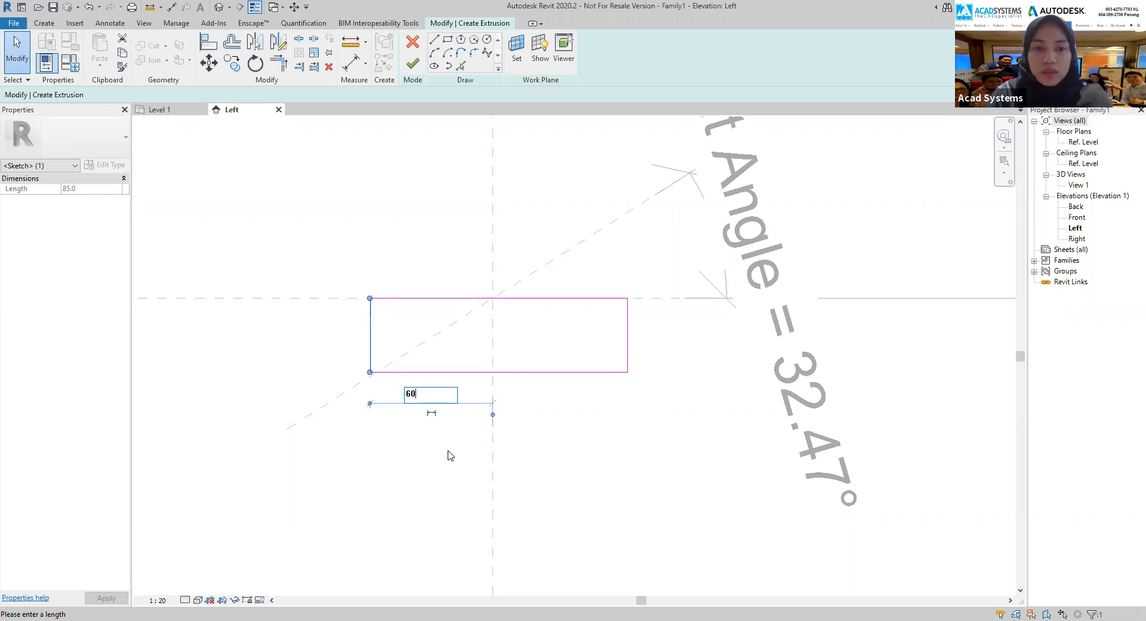
type("0")
key("Return")
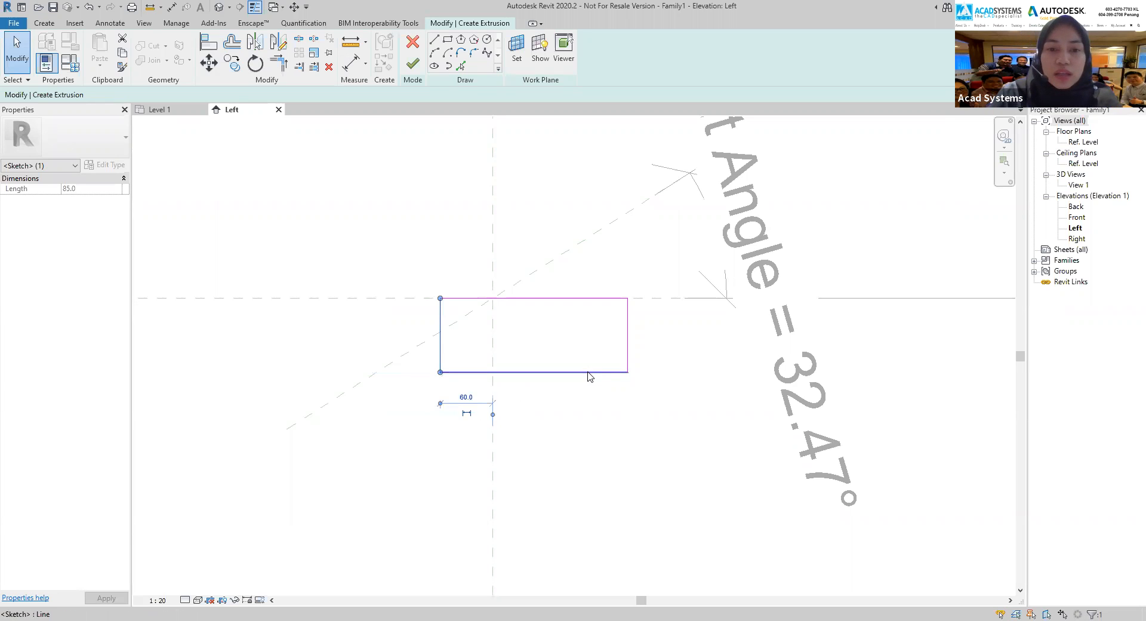
Set the rectangle's width to 120 mm by its right edge and its height to 50 mm by its lower edge.
left_click(629, 335)
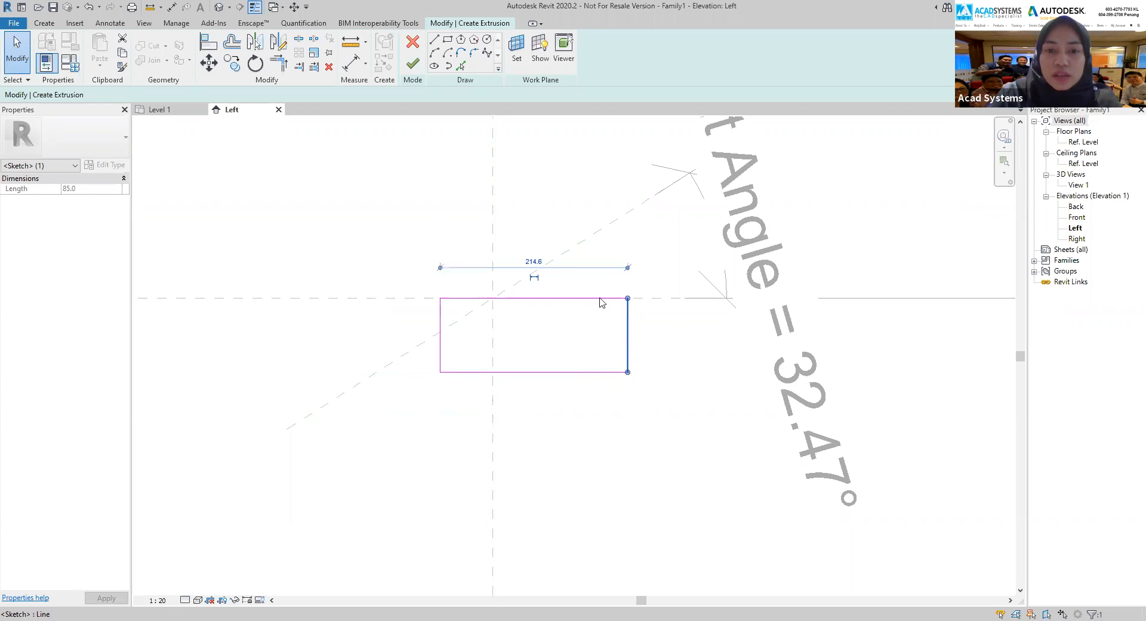
left_click(540, 263)
type("120")
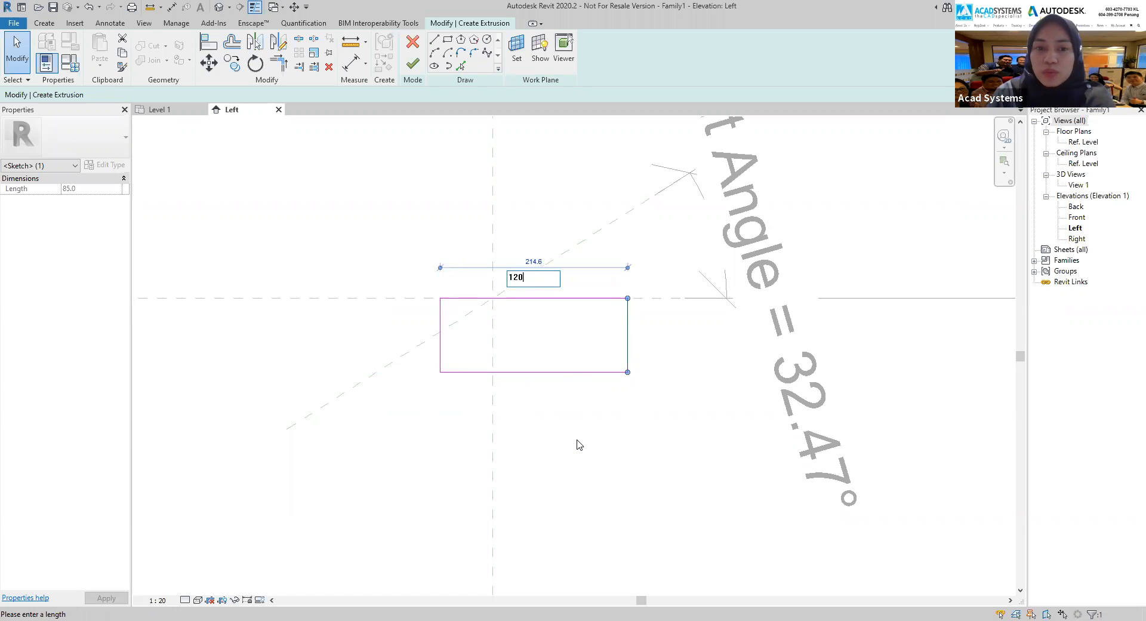
key("Return")
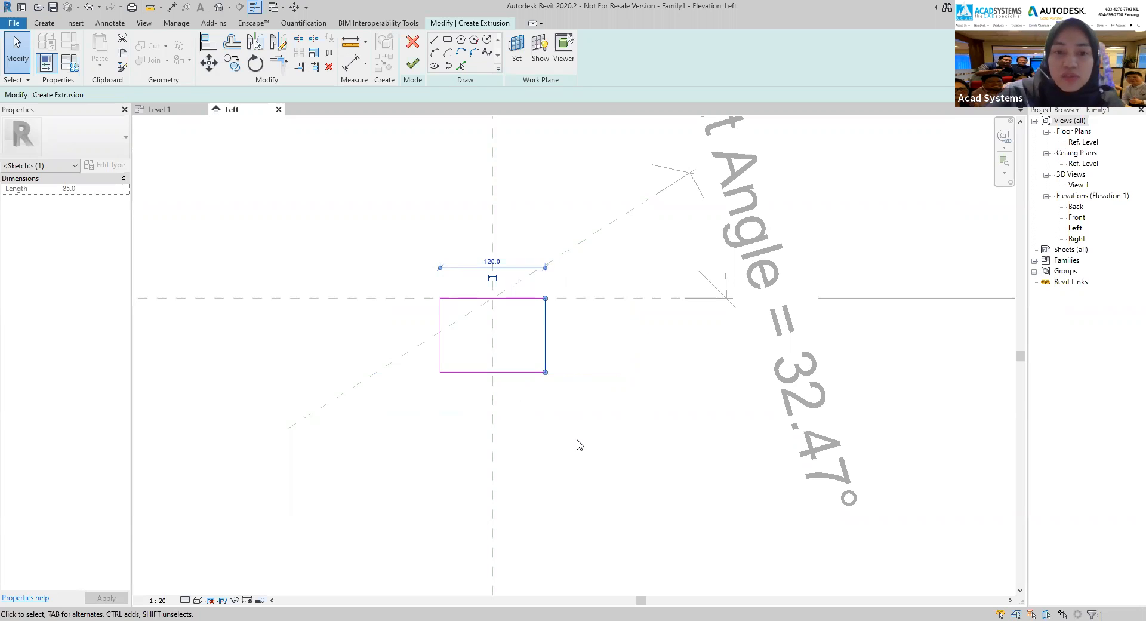
left_click(484, 372)
left_click(569, 337)
type("50")
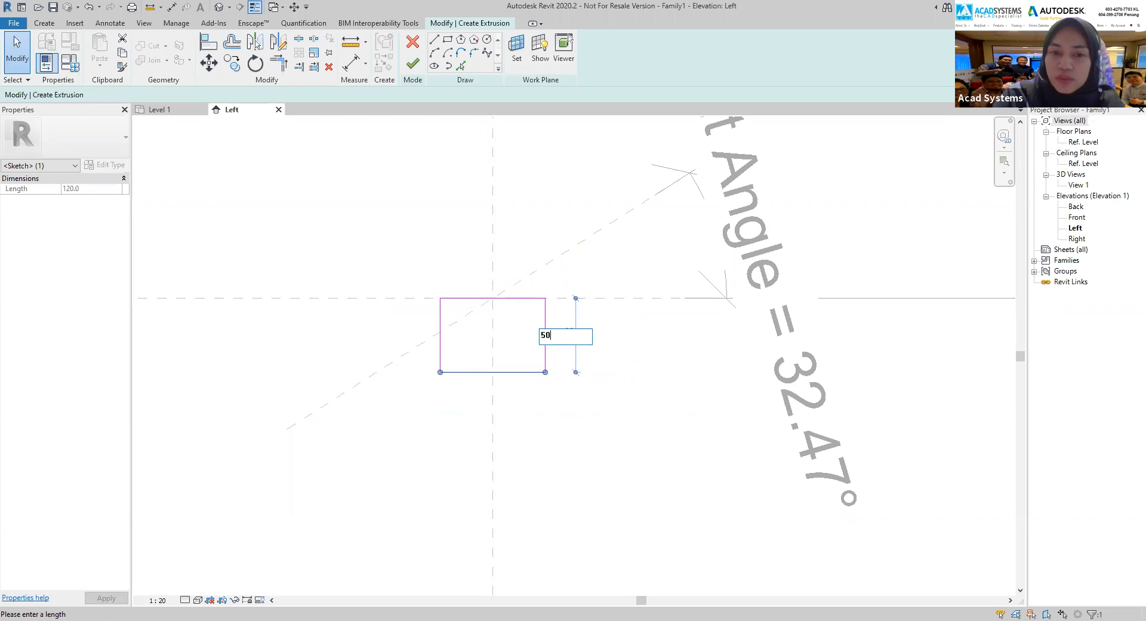
key("Return")
left_click(653, 404)
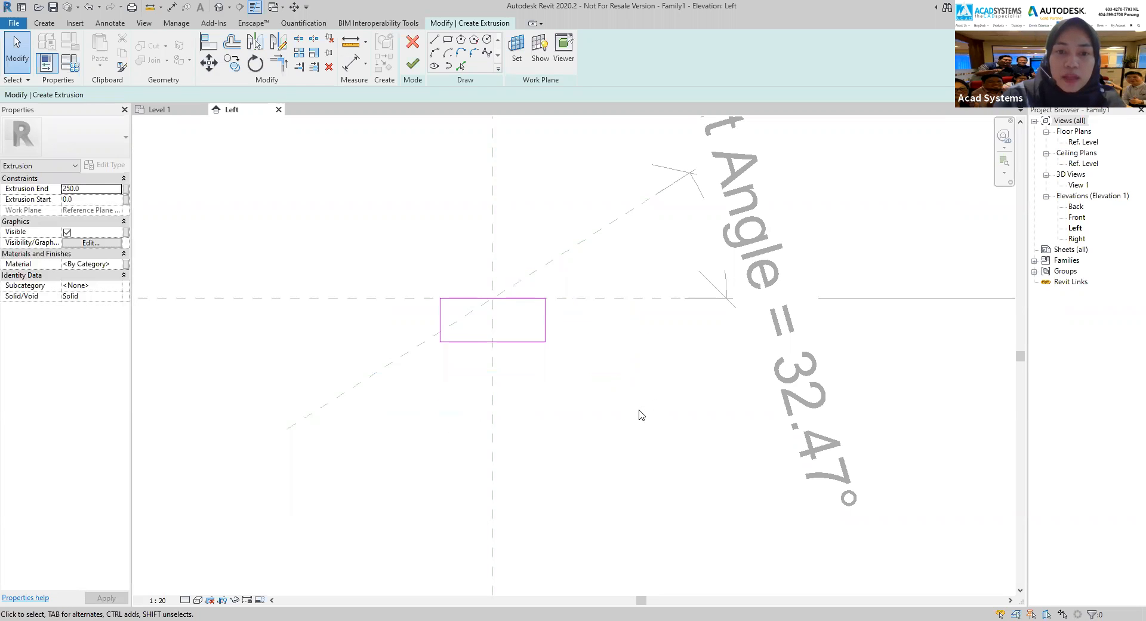
Finish the rectangular sketch at the baluster's top as a solid extrusion with a depth of 250 mm.
scroll(640, 414, "down", 3)
middle_click_drag(578, 493, 498, 295)
mouse_move(542, 338)
middle_mouse_down()
mouse_move(568, 336)
mouse_move(564, 327)
middle_mouse_up()
scroll(558, 338, "up", 1)
scroll(554, 314, "up", 1)
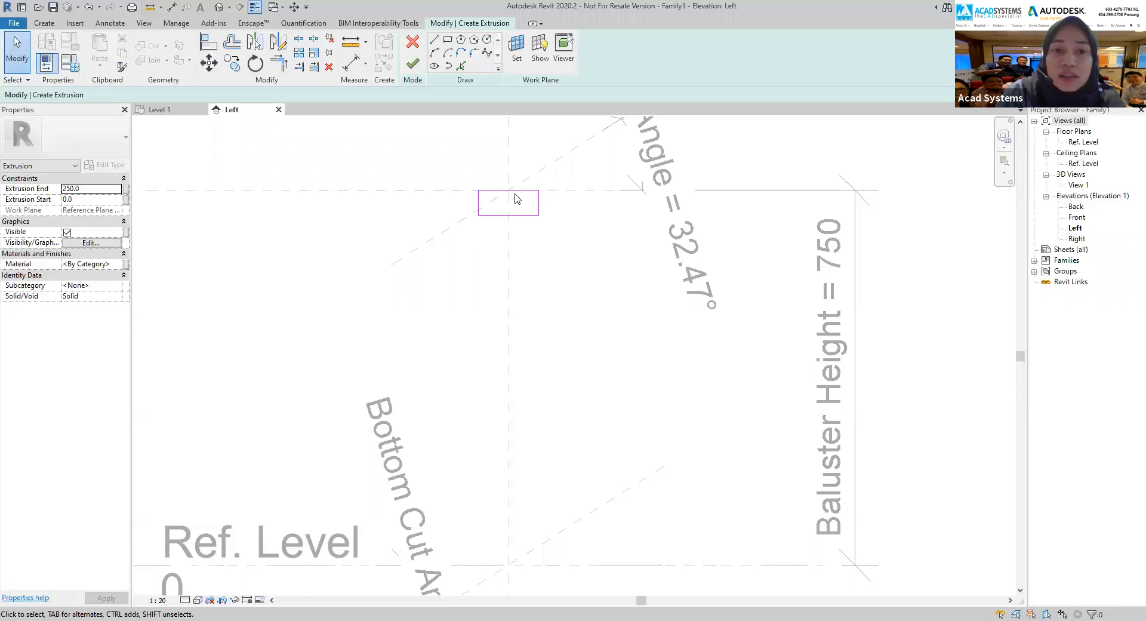
left_click(412, 67)
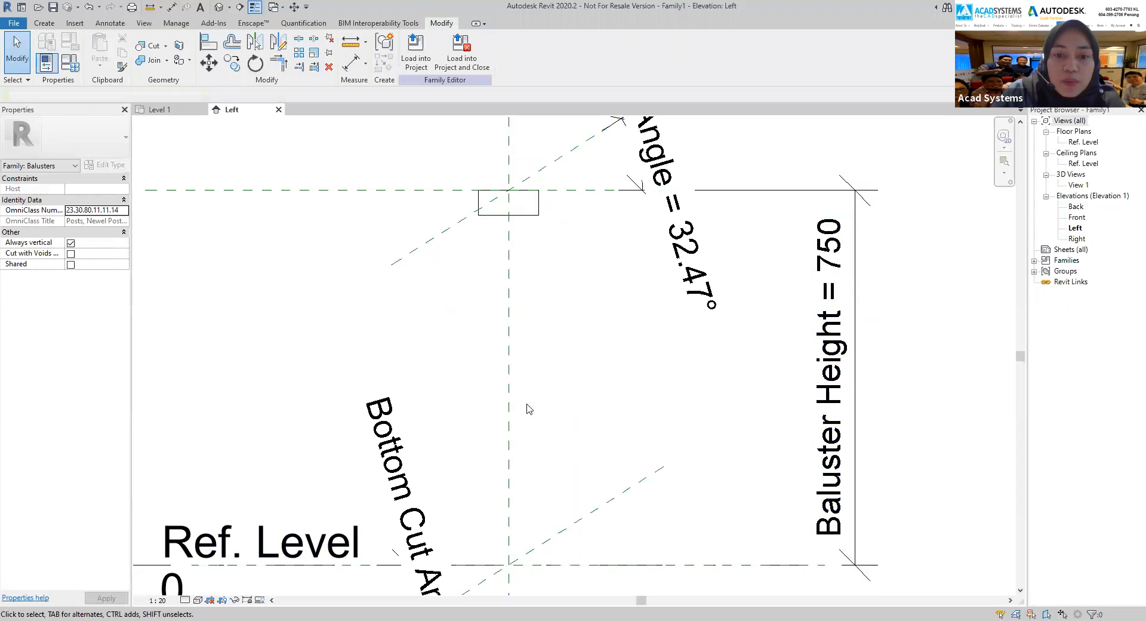
Copy the top block down the vertical centre plane so its lower edge sits on Ref. Level.
left_click(525, 221)
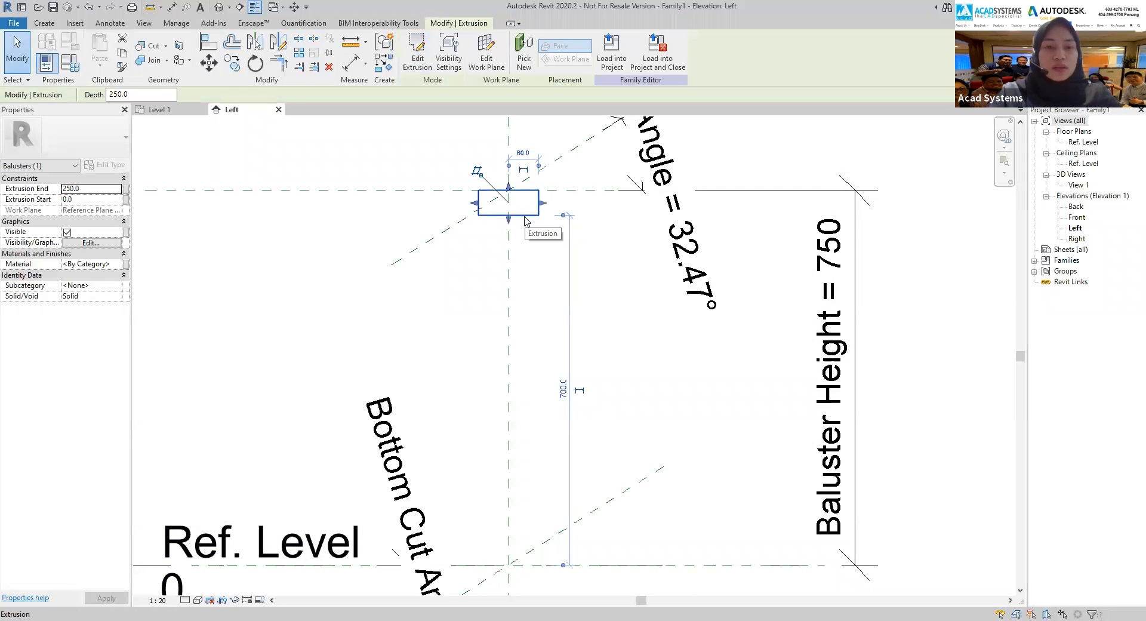
left_click(232, 63)
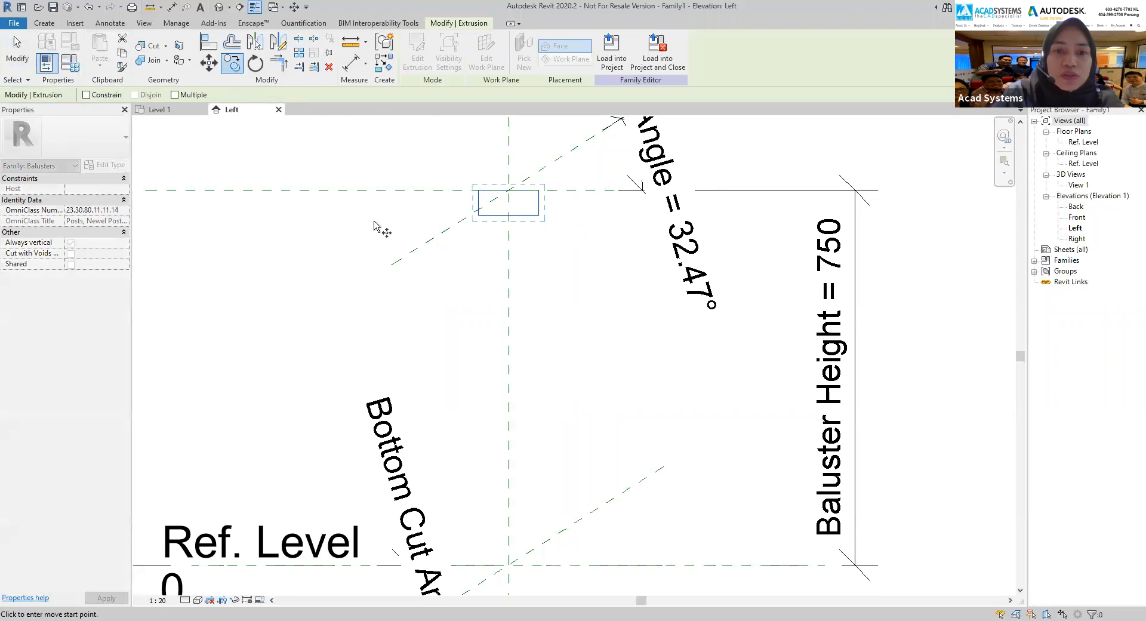
left_click(509, 215)
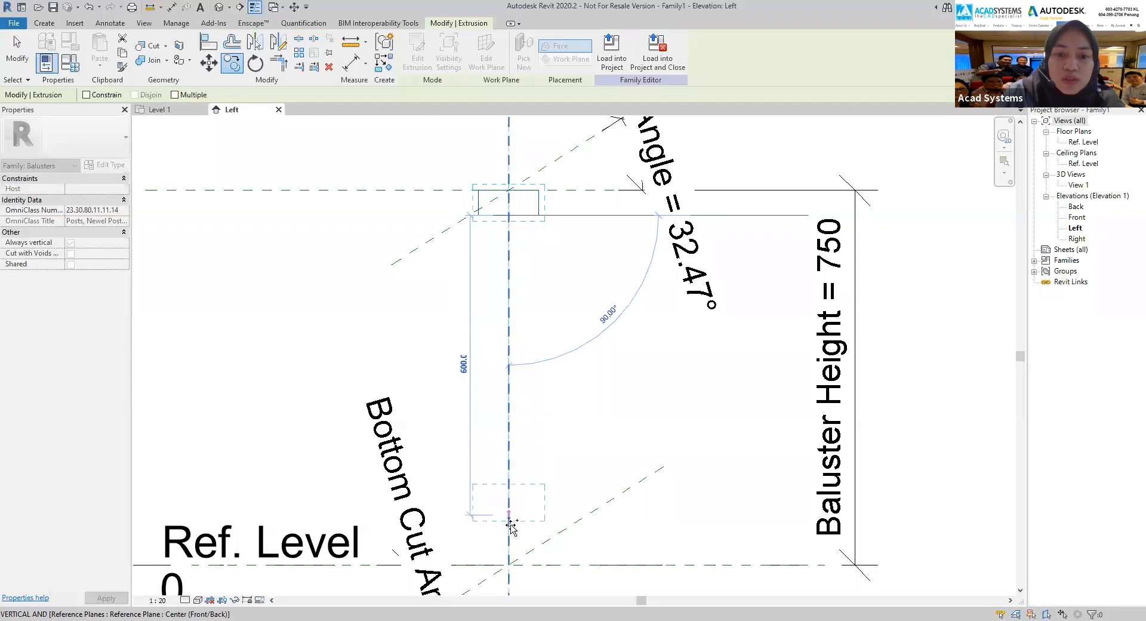
left_click(510, 563)
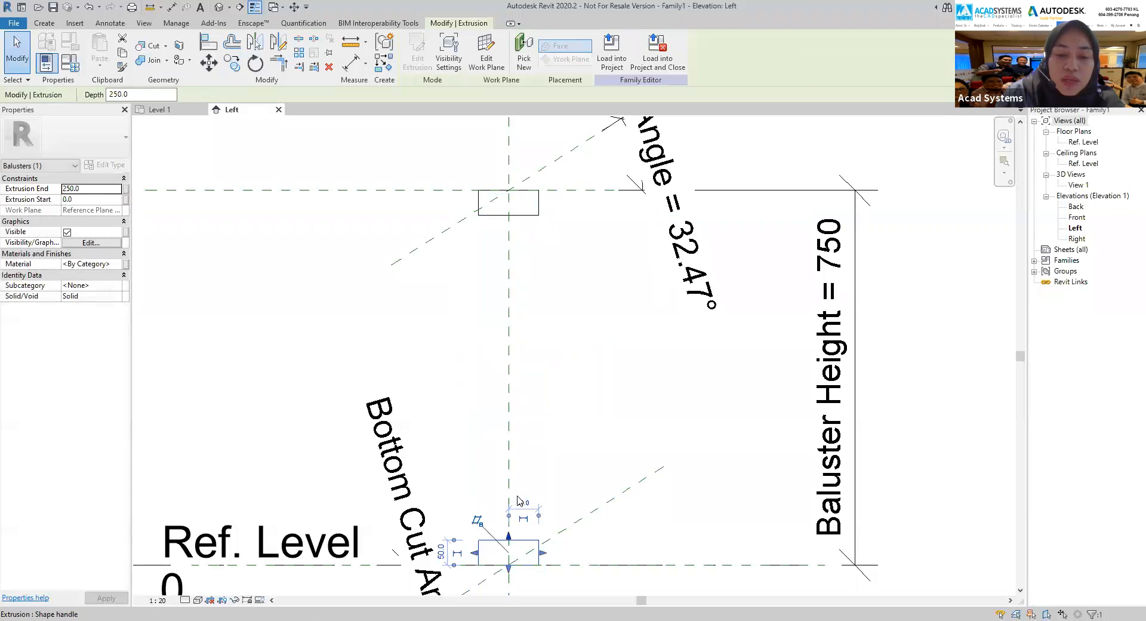
left_click(559, 424)
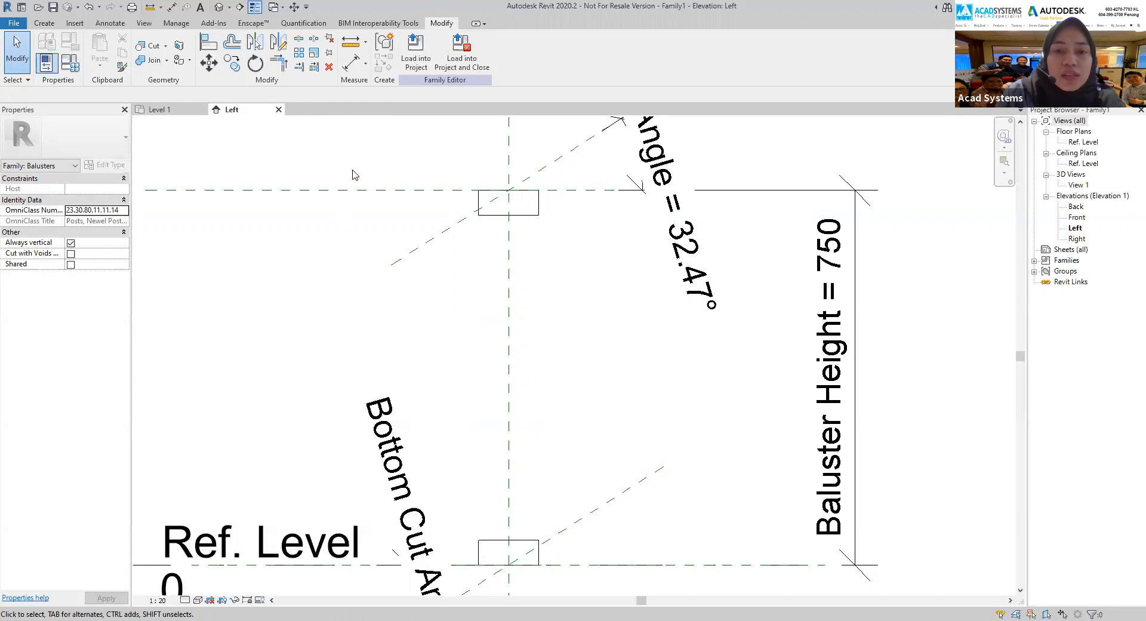
Check the two blocks in the default 3D view and open the Front elevation.
left_click(219, 8)
scroll(540, 371, "down", 1)
middle_click_drag(518, 376, 459, 395)
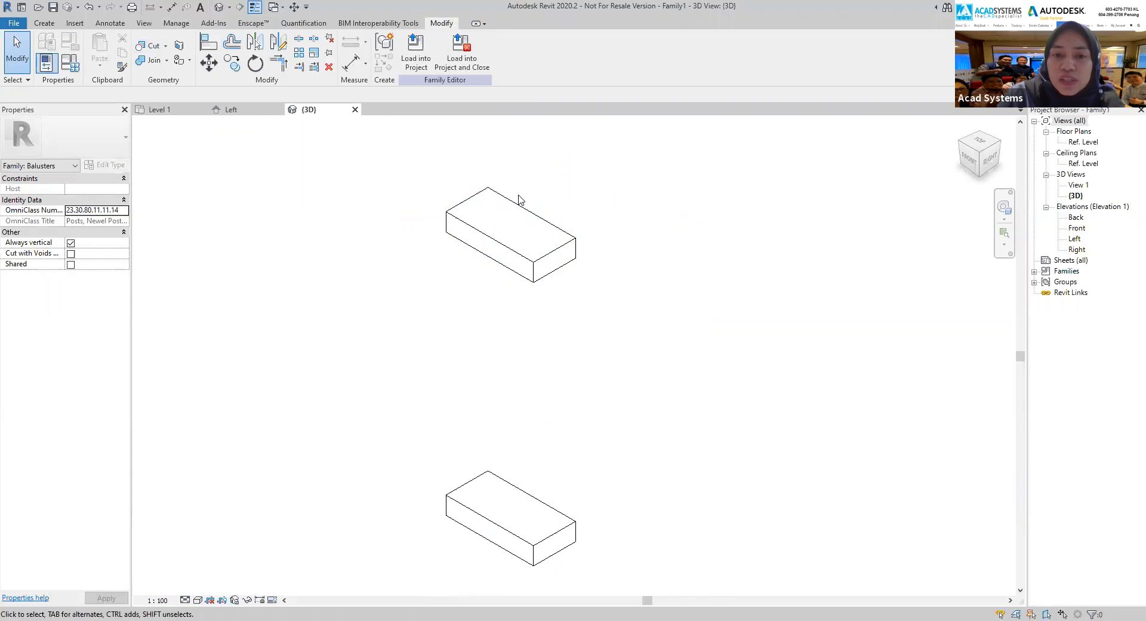
left_click(239, 110)
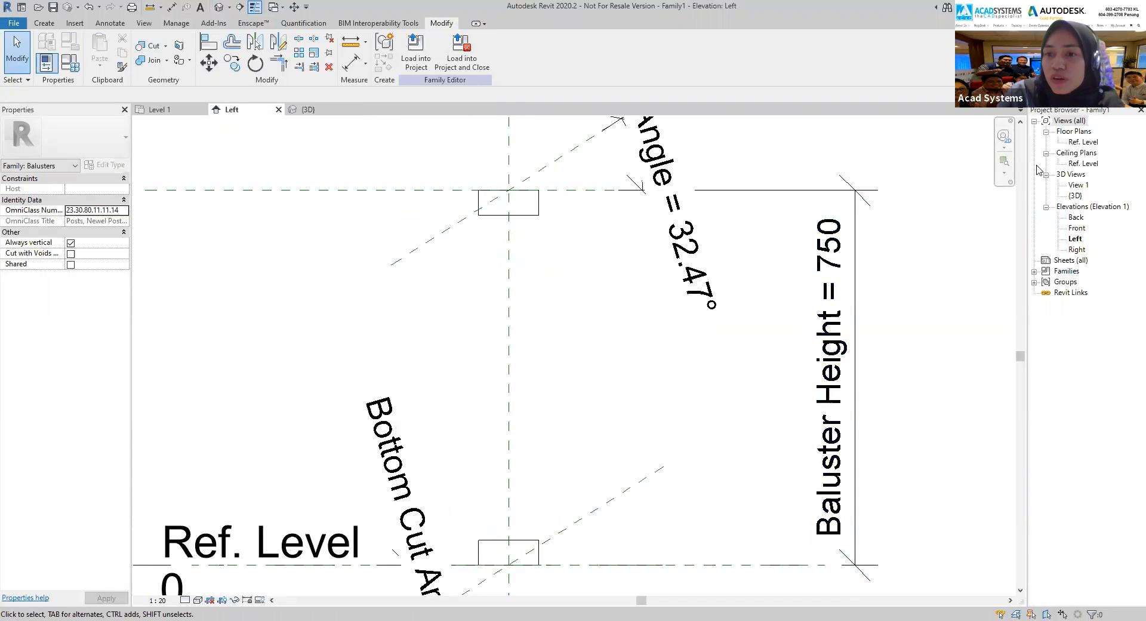
double_click(1077, 228)
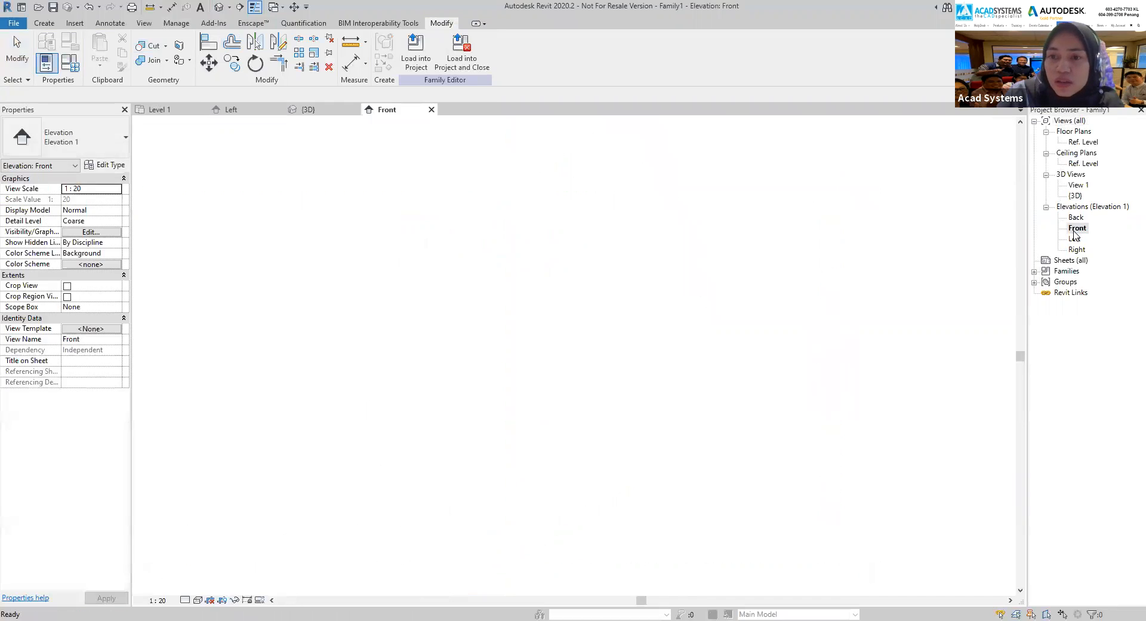
scroll(553, 411, "up", 3)
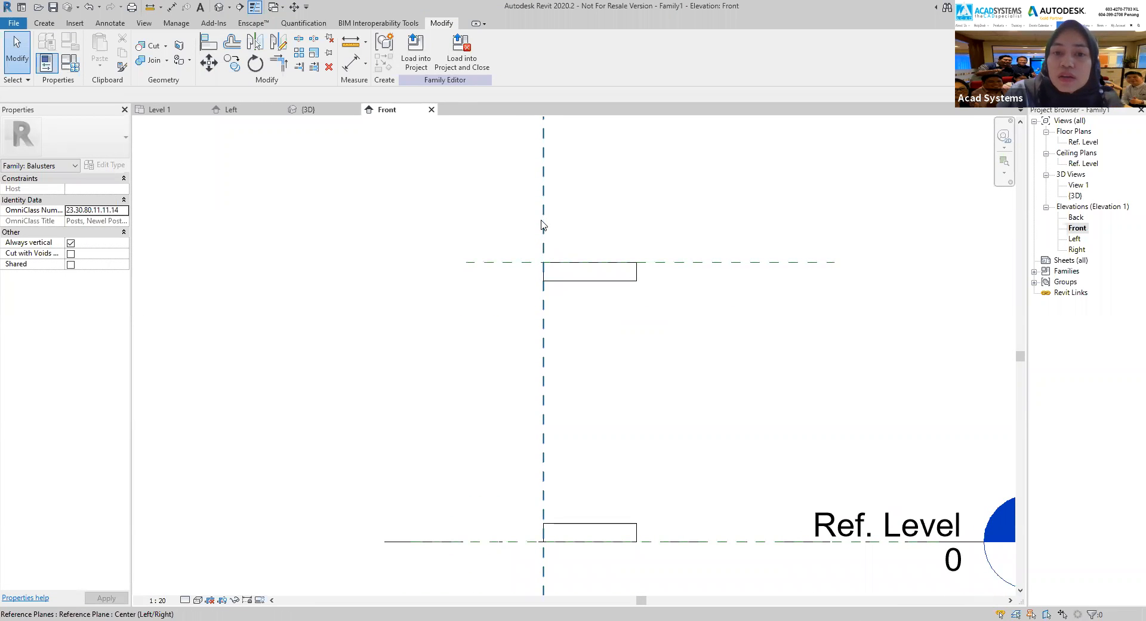
Set Extrusion End to 60 and Extrusion Start to -60 for both blocks, and inspect them in 3D.
left_click(574, 279)
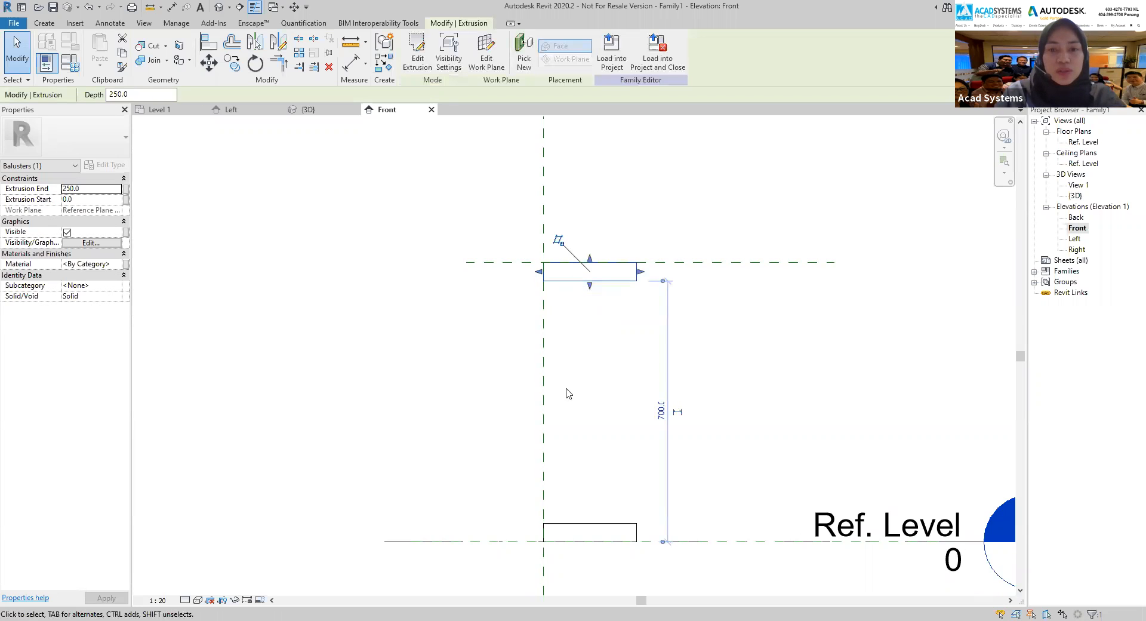
left_click(577, 442)
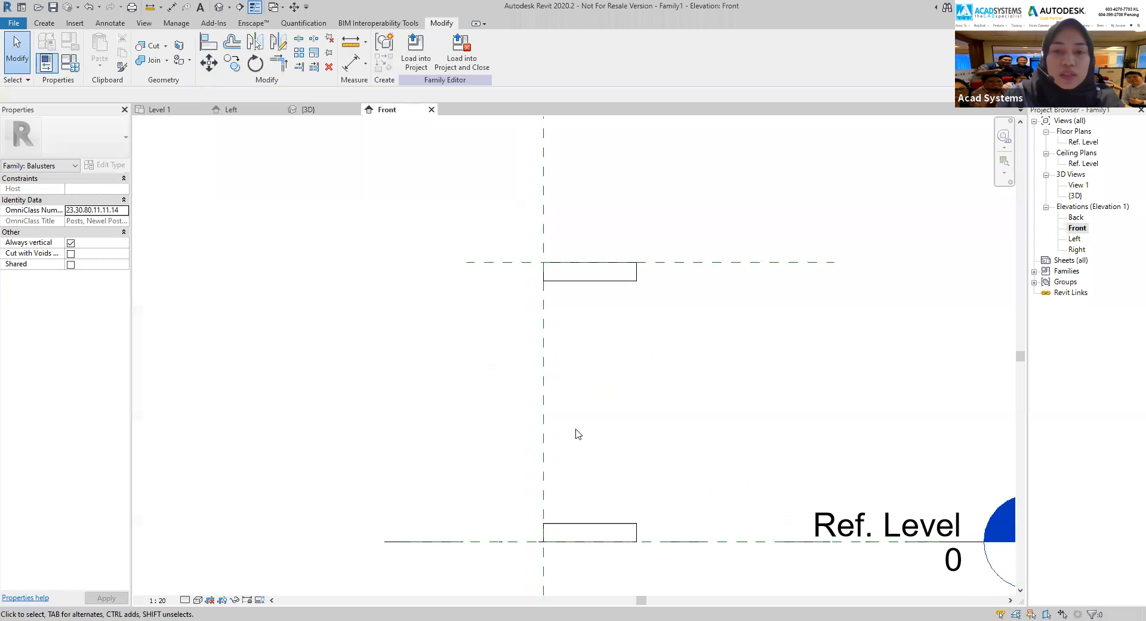
left_click(589, 279)
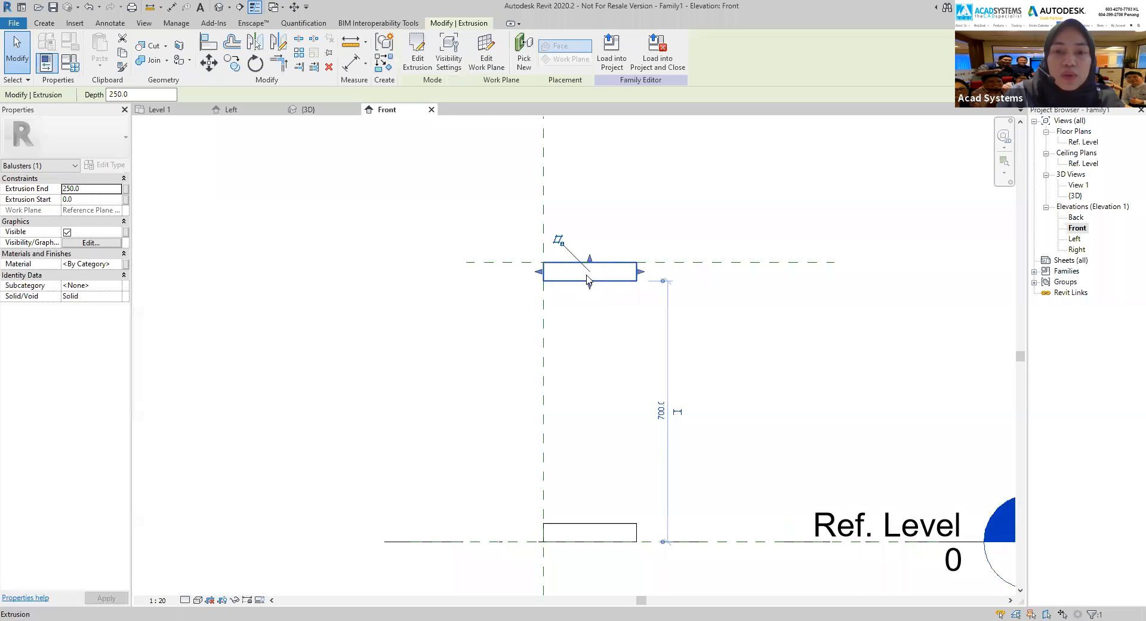
left_click(592, 528, "ctrl")
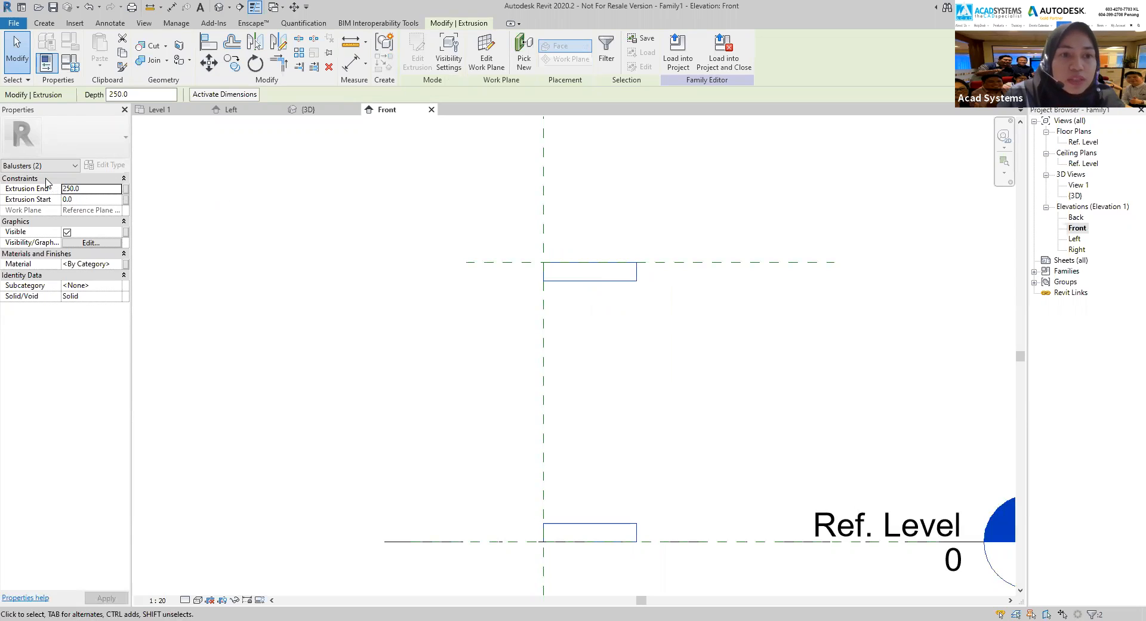
left_click(84, 190)
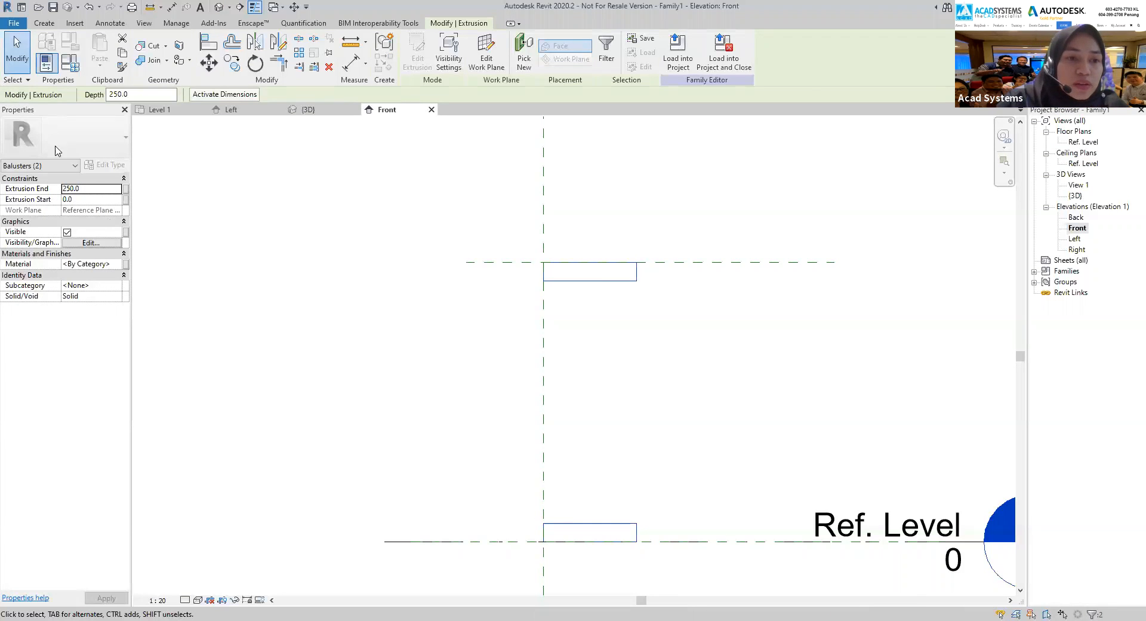
left_click(48, 188)
type("60")
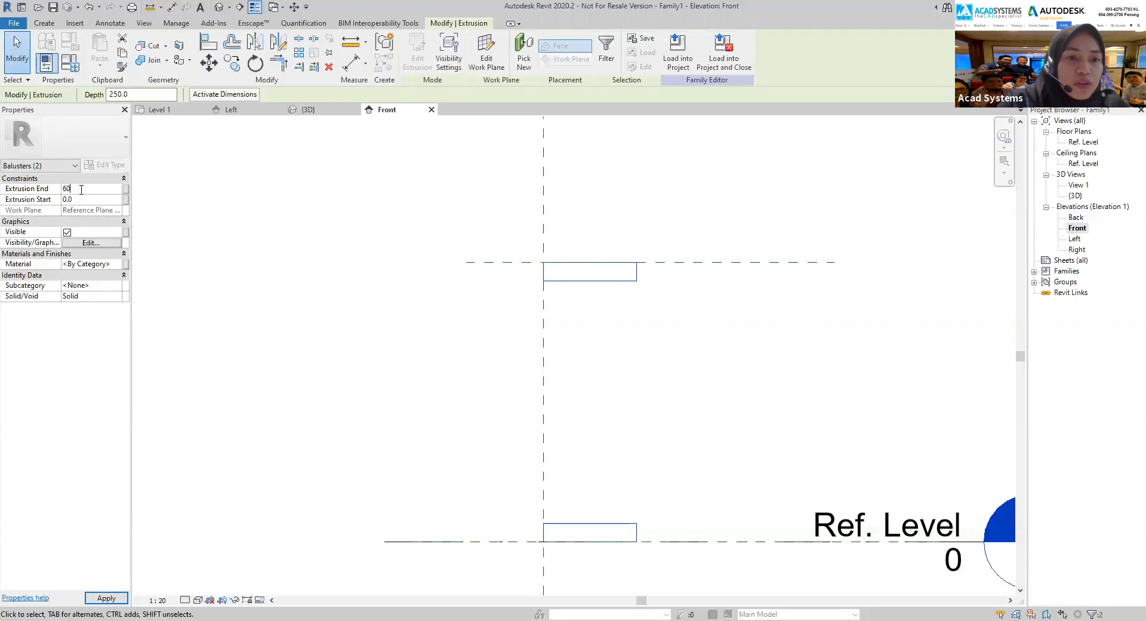
left_click(85, 199)
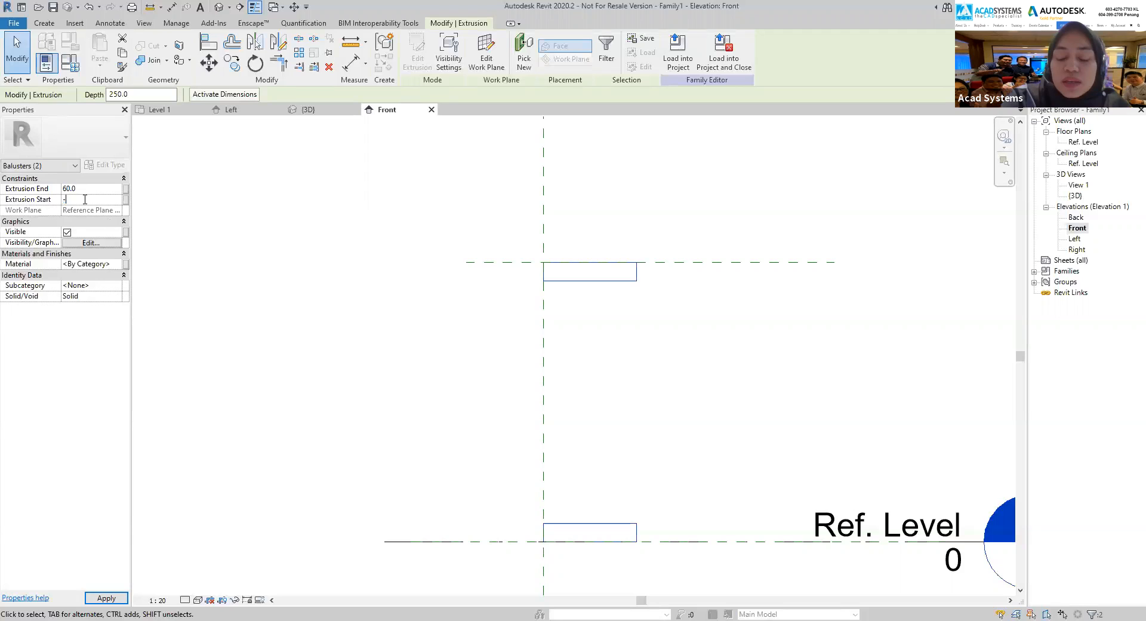
type("-60")
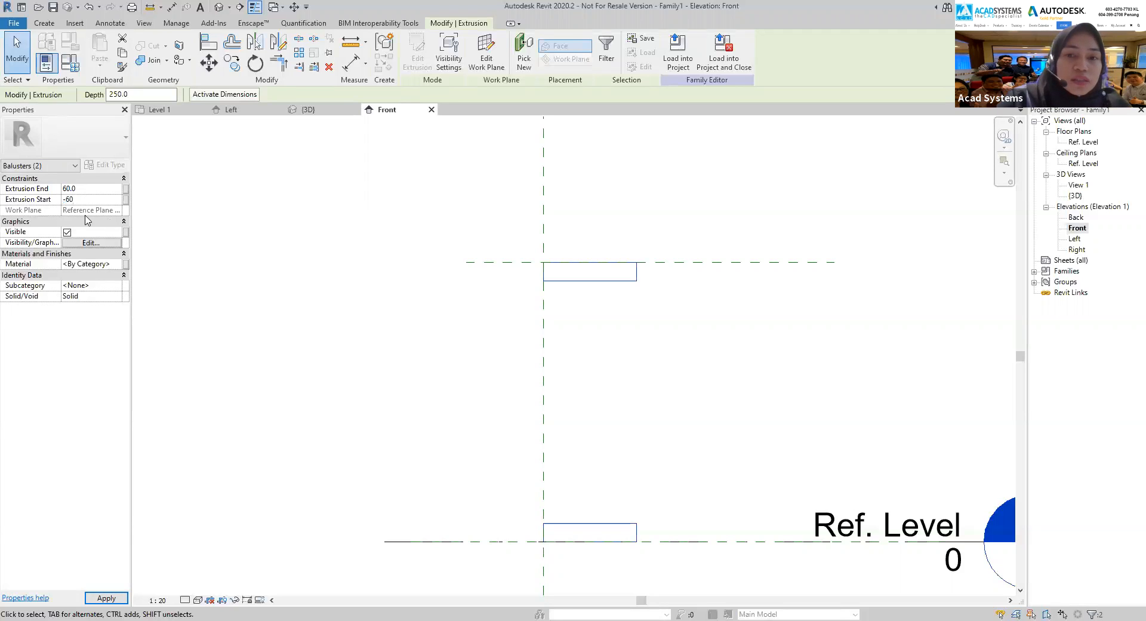
key("Return")
key("Escape")
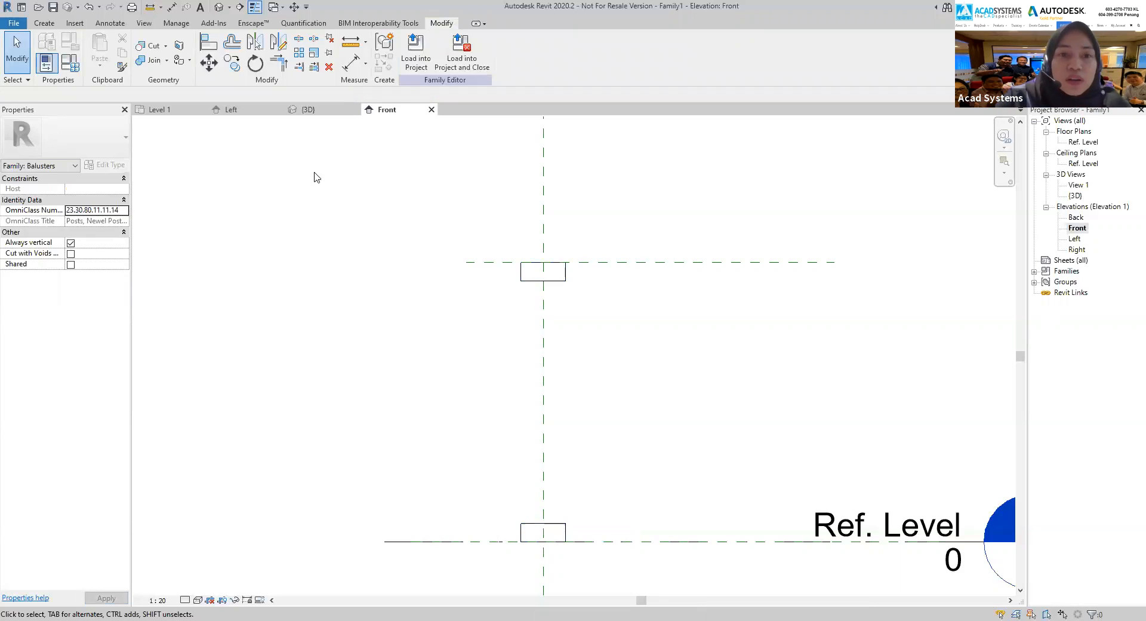
left_click(312, 111)
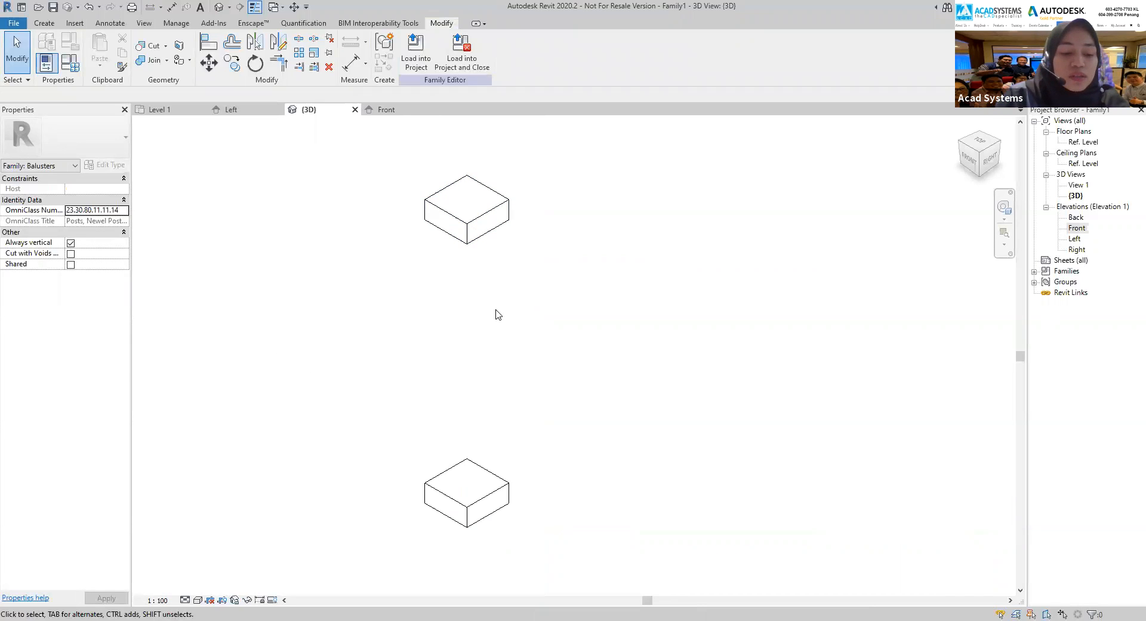
middle_click_drag(499, 314, 485, 232, "shift")
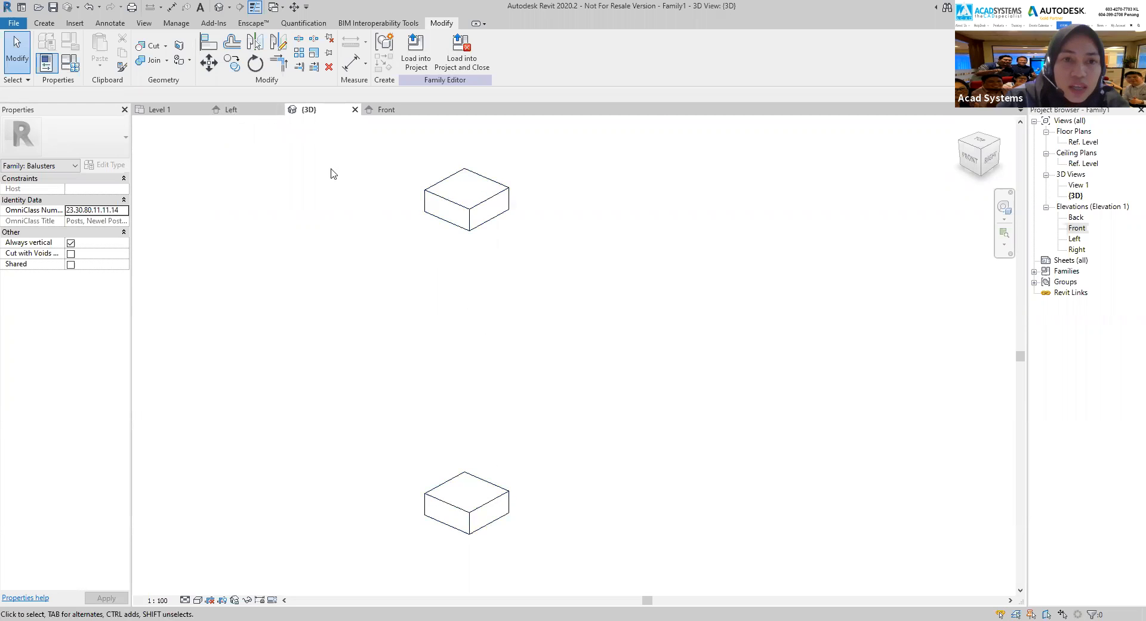
Start a Revolve in the Left elevation on the work plane Reference Plane : Center (Left/Right).
left_click(231, 111)
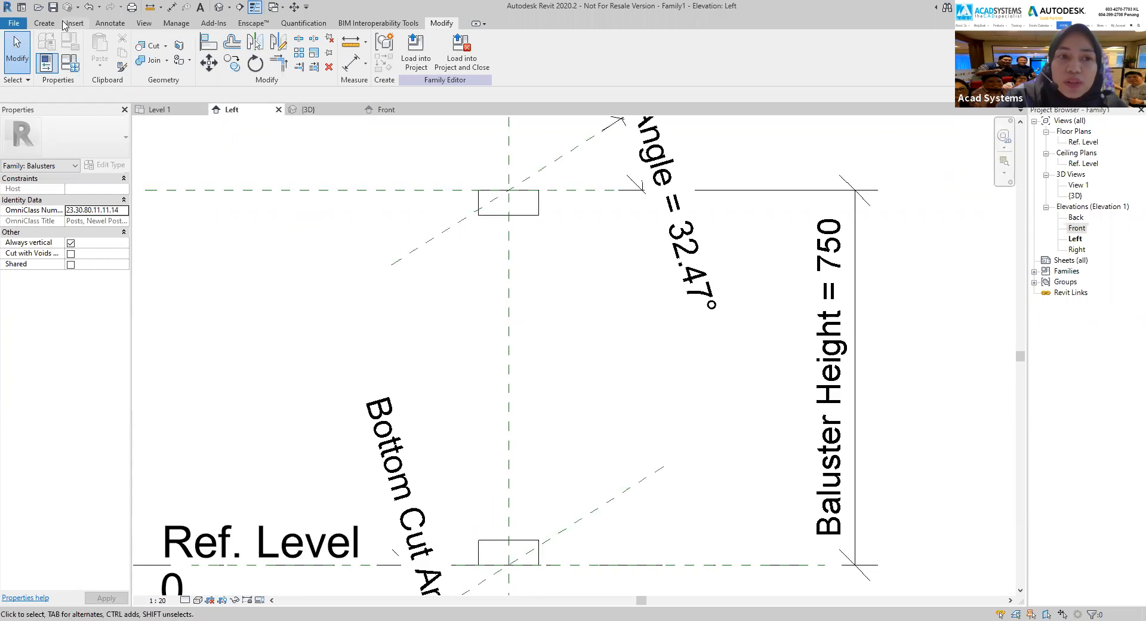
left_click(44, 23)
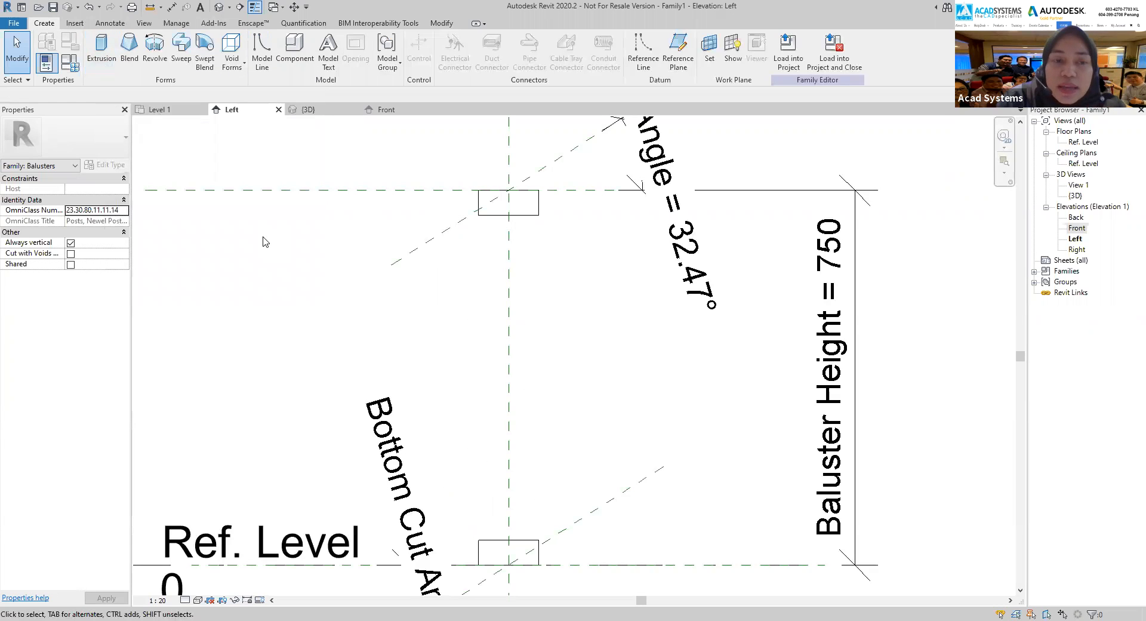
left_click(156, 60)
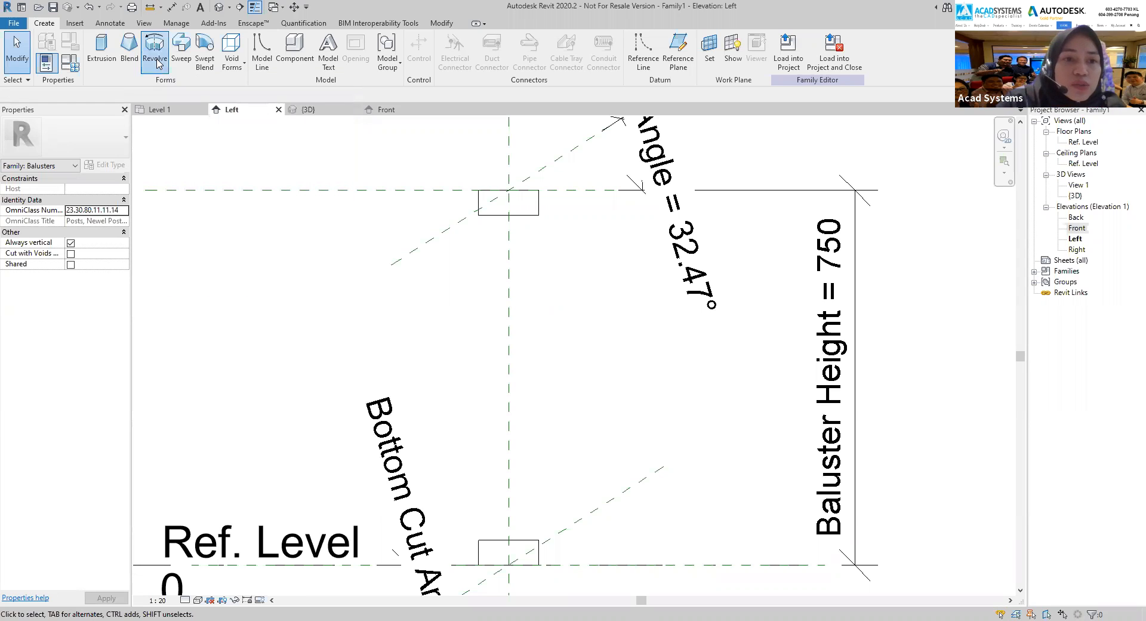
left_click_drag(606, 246, 706, 238)
left_click(587, 319)
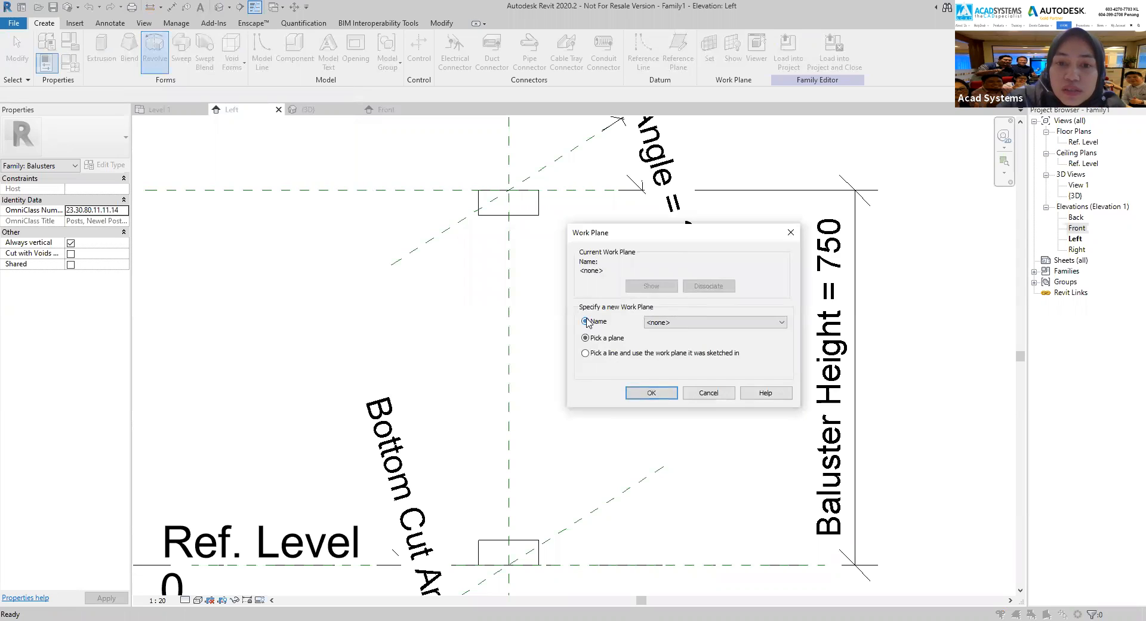
left_click(687, 322)
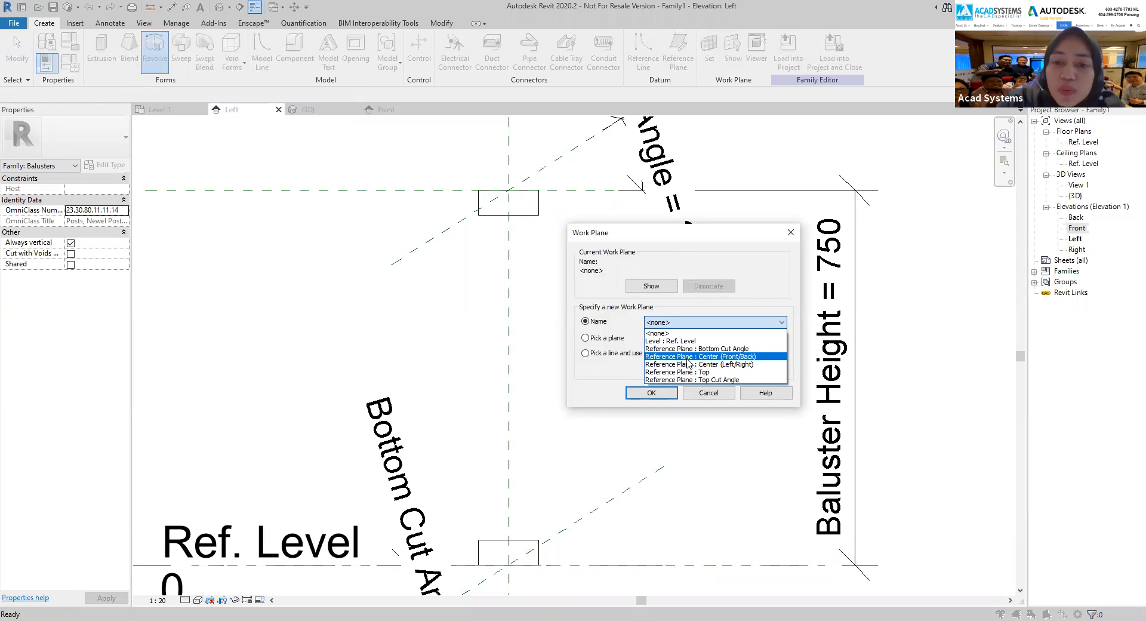
left_click(691, 366)
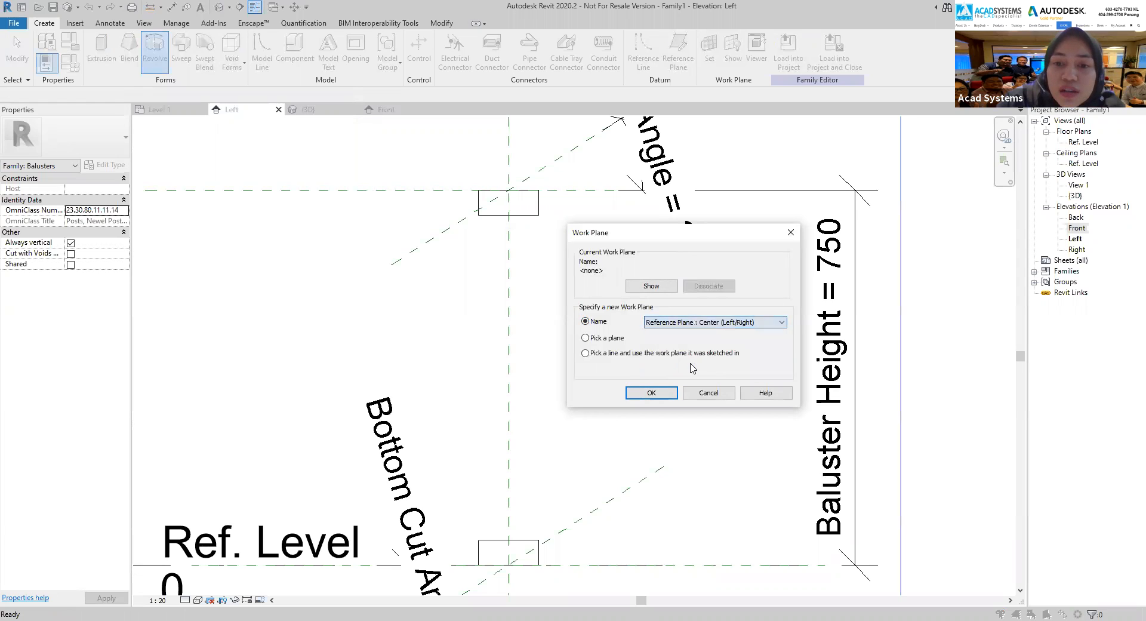
left_click(650, 393)
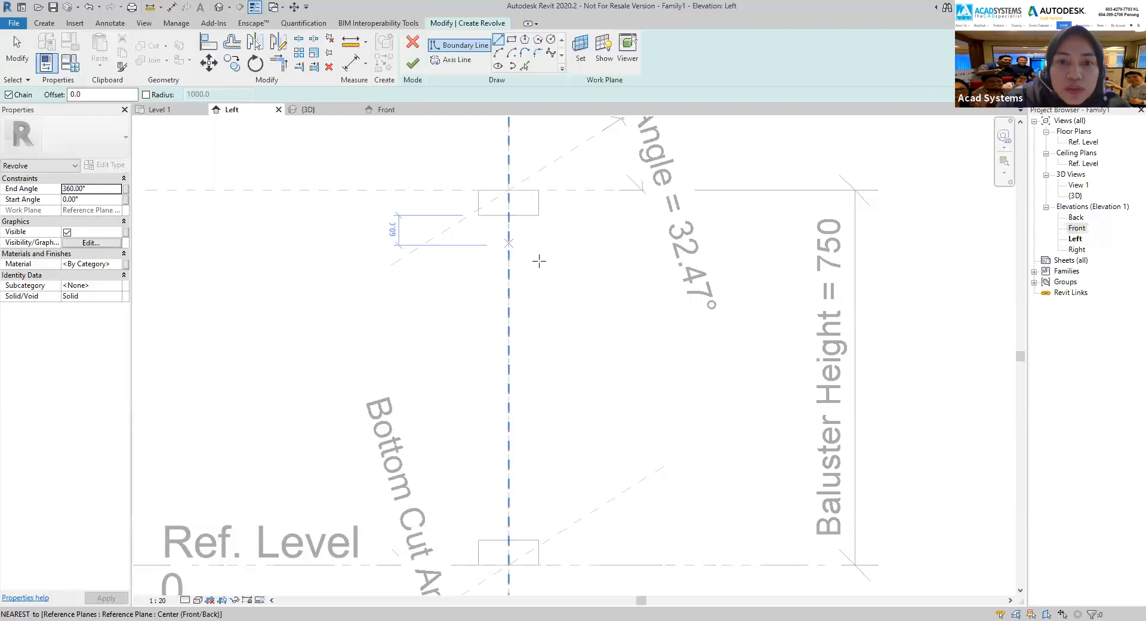
Draw a 325 mm boundary line down the centre plane from the top block's underside, then a horizontal boundary line rightward from its lower end.
left_click(509, 216)
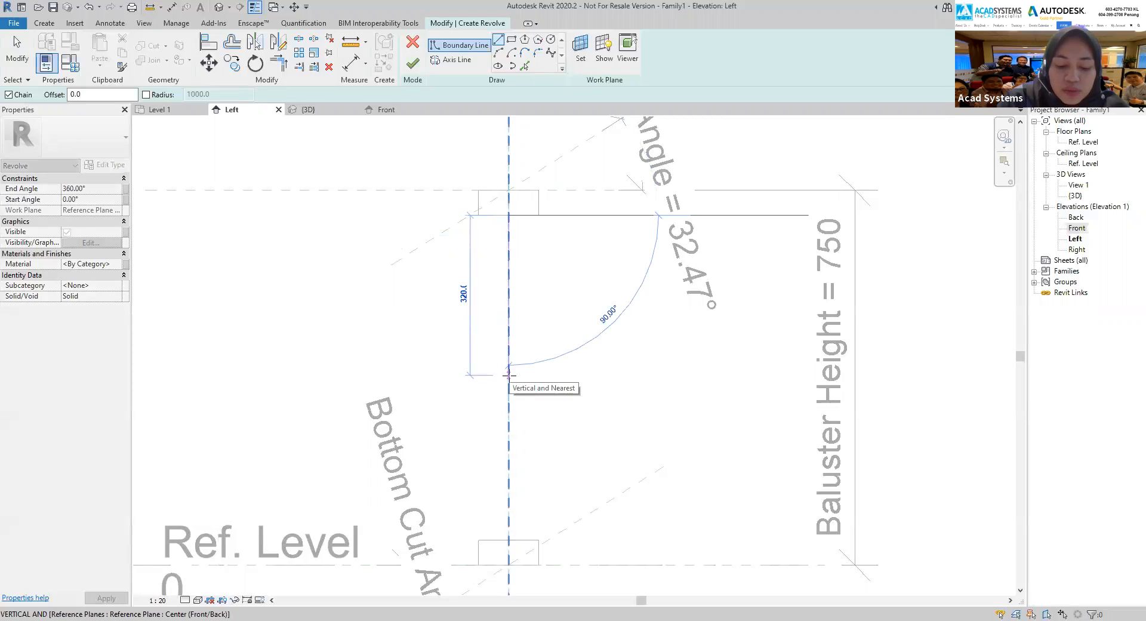
type("325")
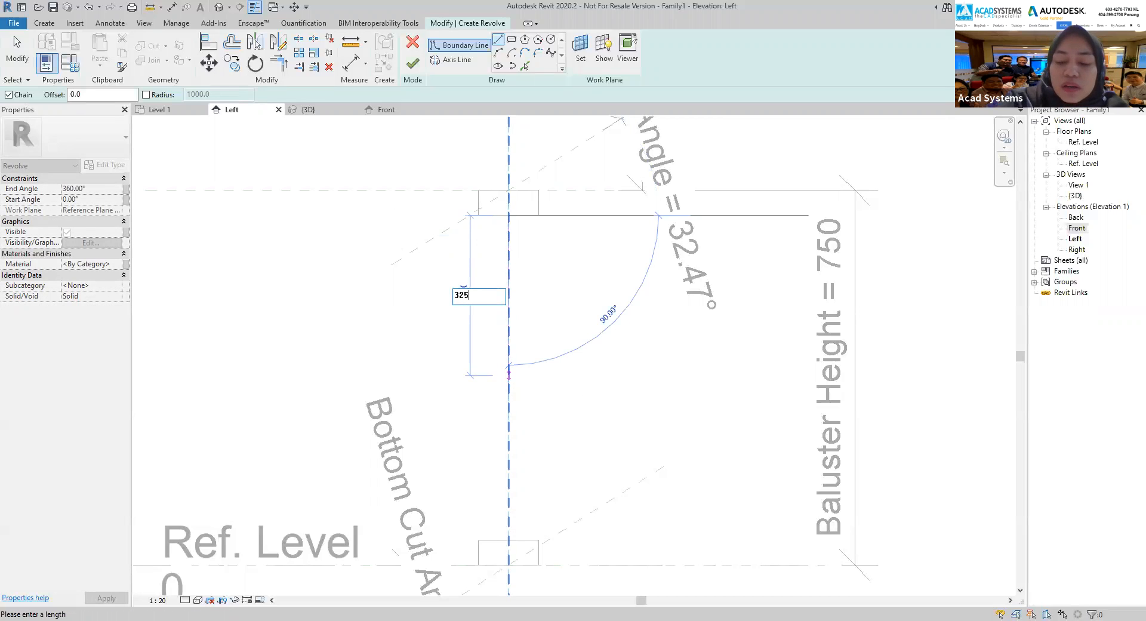
key("Return")
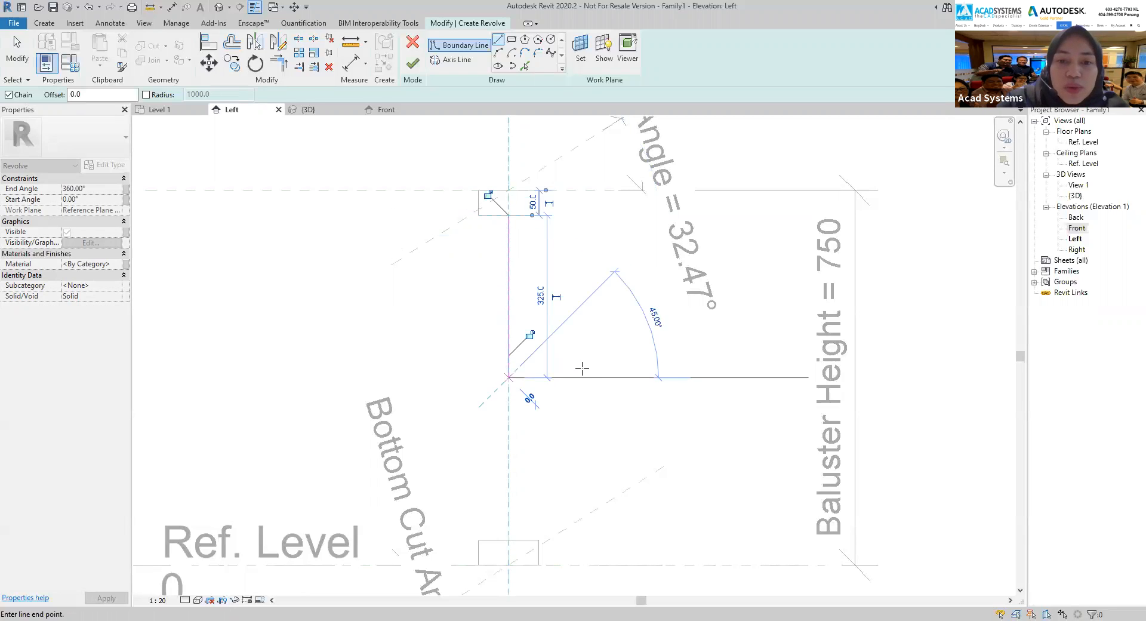
left_click(609, 377)
key("Escape")
key("Escape")
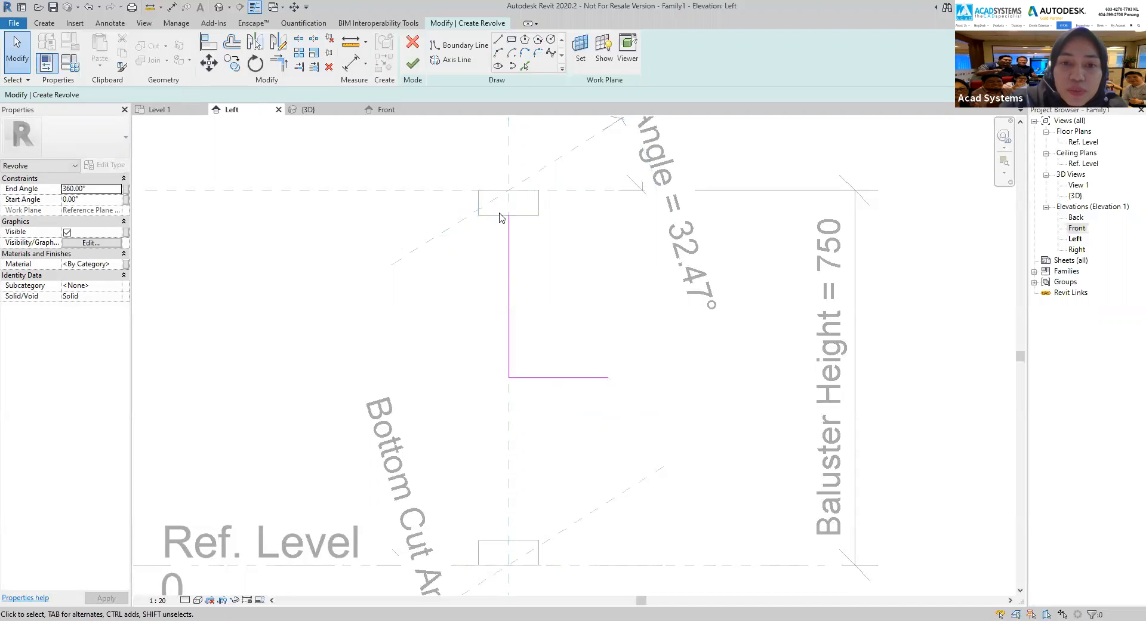
Draw a 50 mm horizontal boundary line rightward along the top block's underside, starting at the centre boundary line's upper end.
scroll(543, 263, "up", 3)
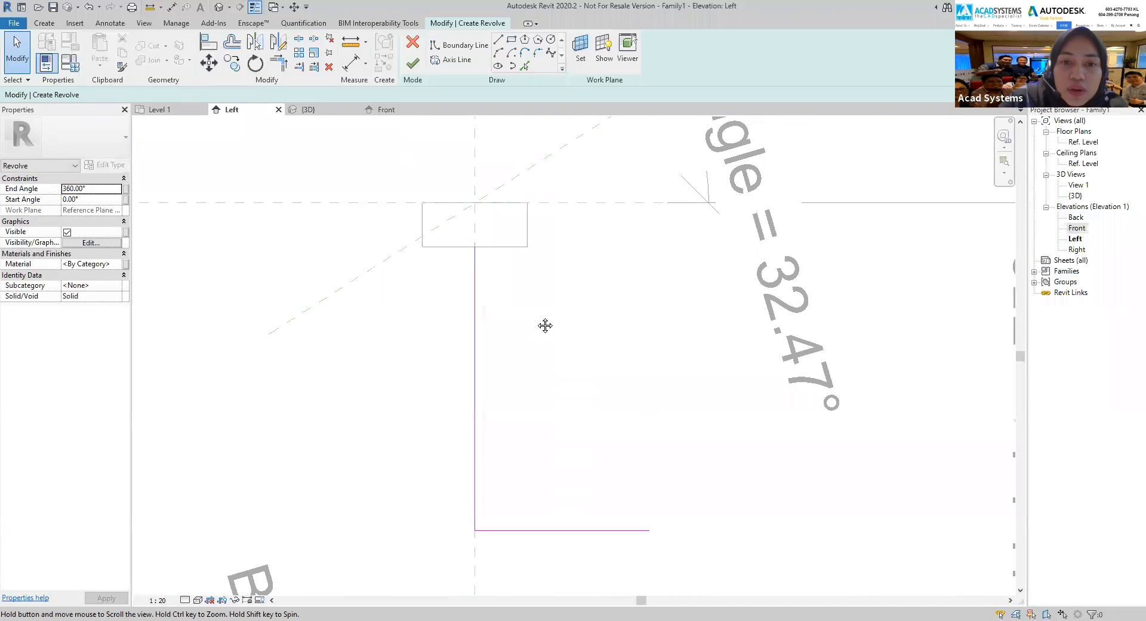
middle_click_drag(539, 316, 543, 297)
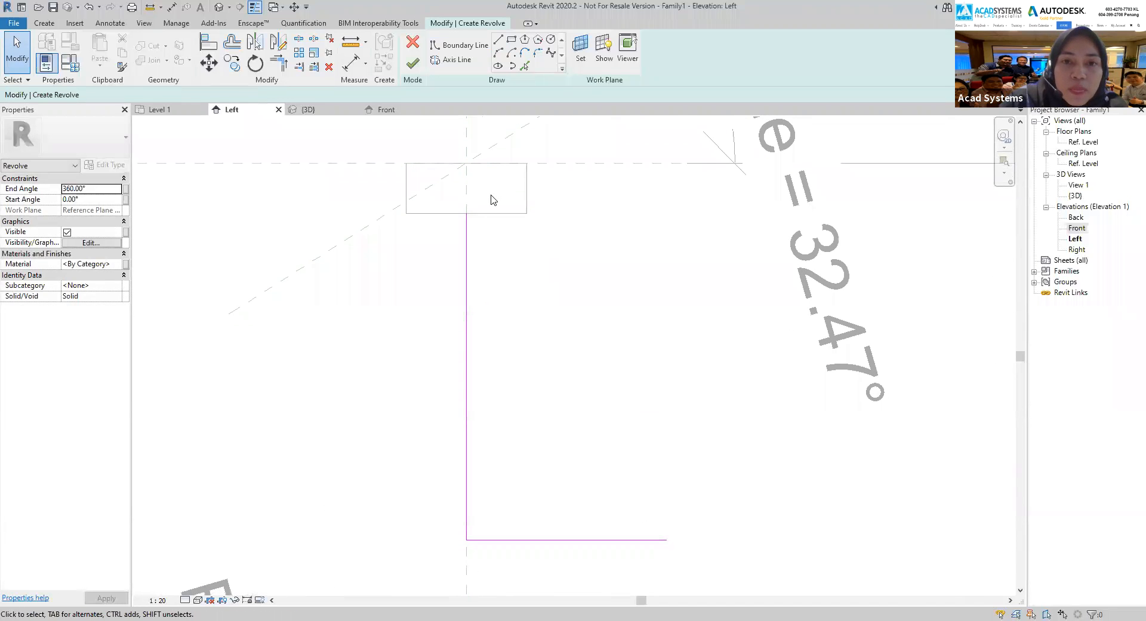
left_click(498, 41)
scroll(488, 232, "up", 2)
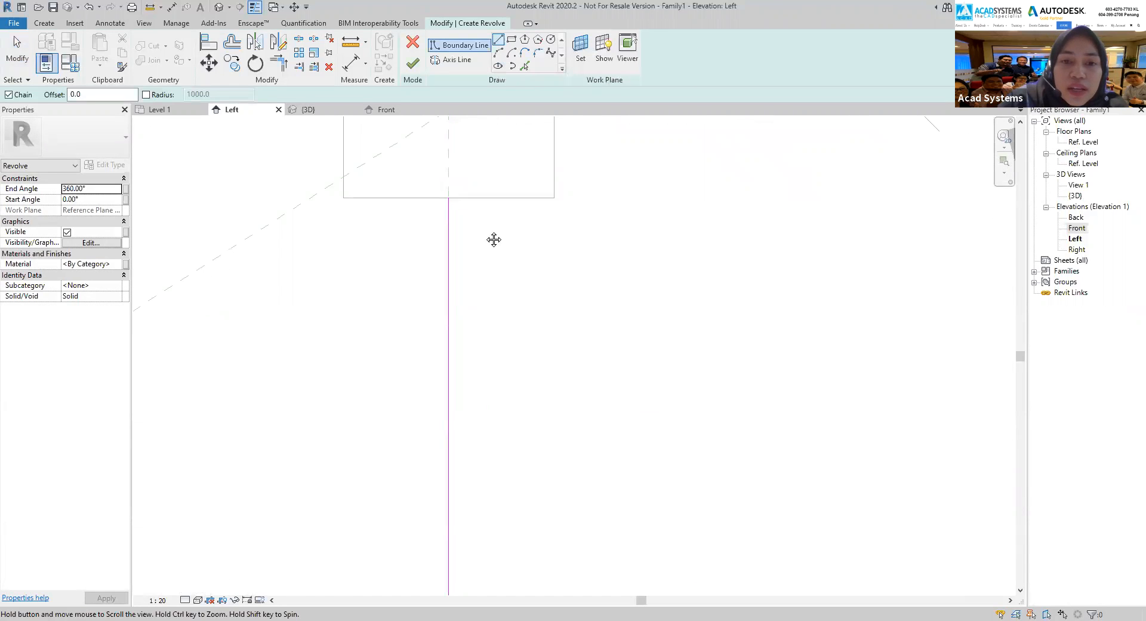
left_click(447, 209)
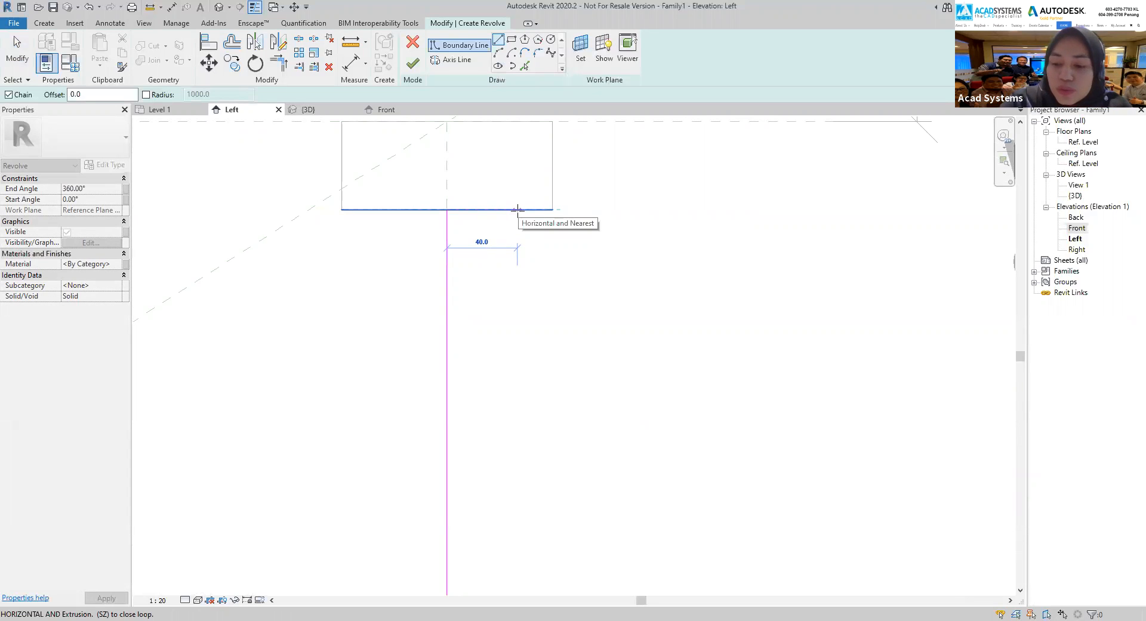
type("50")
key("Return")
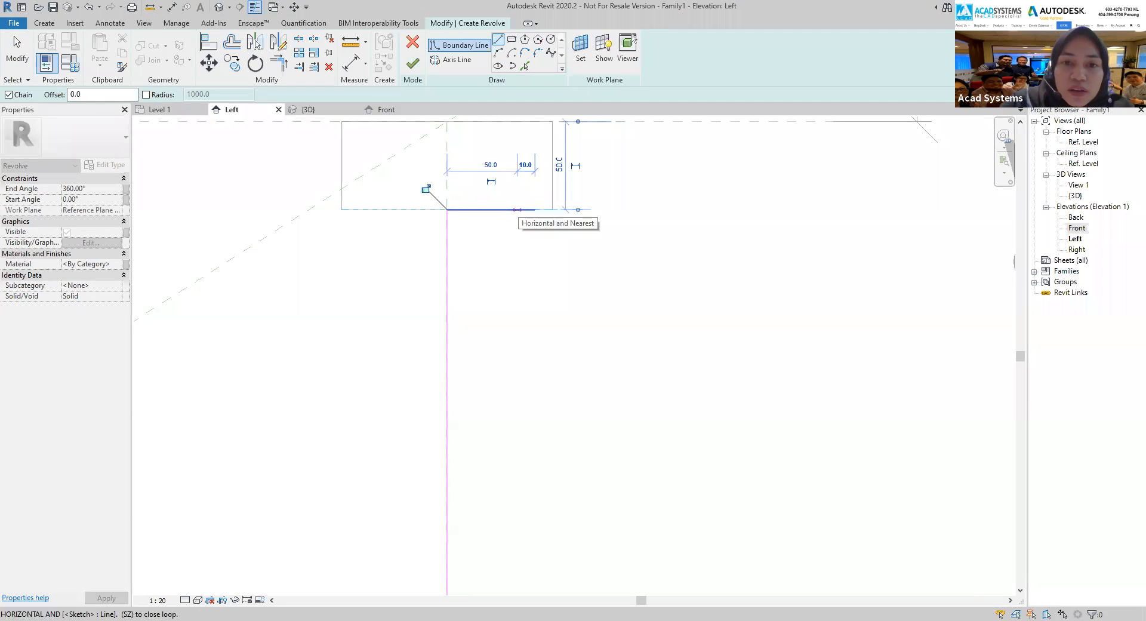
Continue the boundary with a 20 mm line sloping 135° down toward the centre, followed by a 15 mm horizontal line outward.
left_click(536, 210)
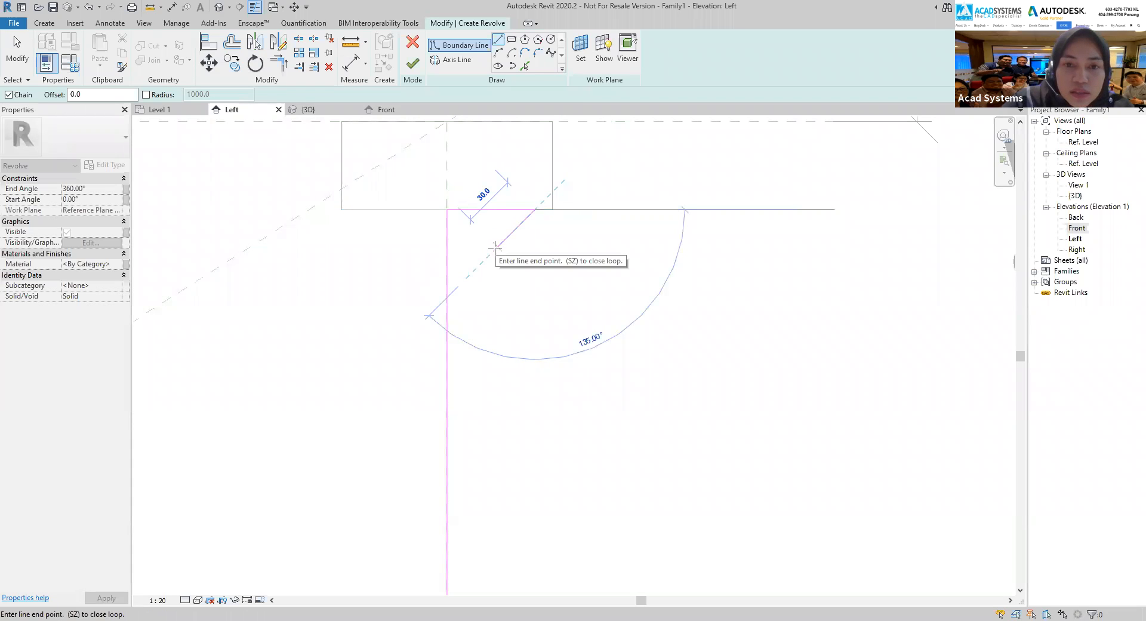
type("20")
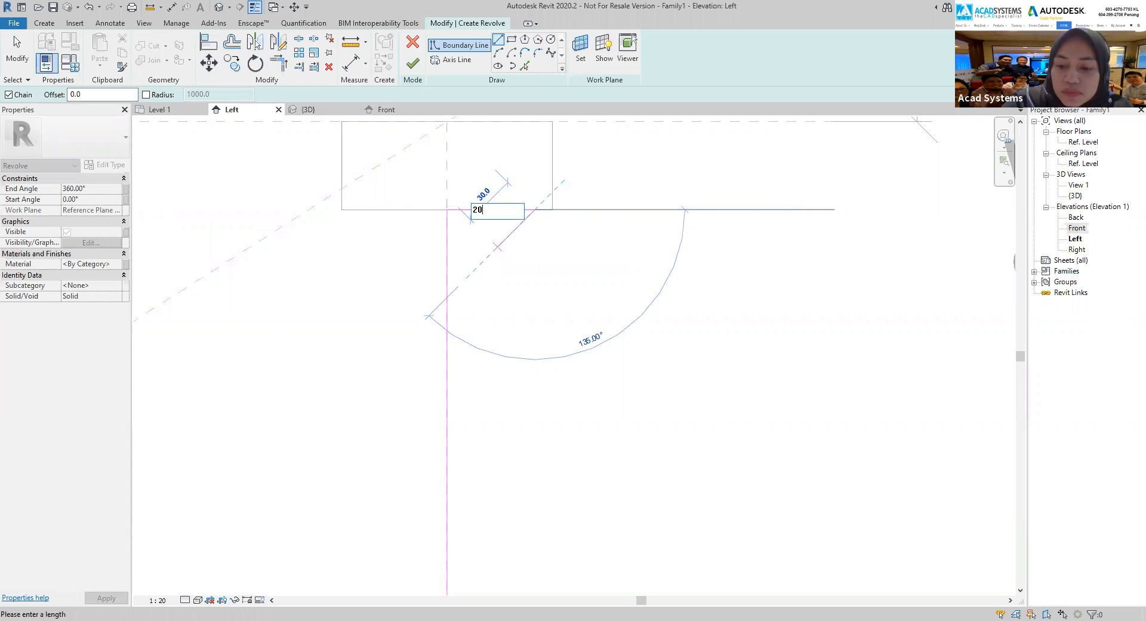
key("Return")
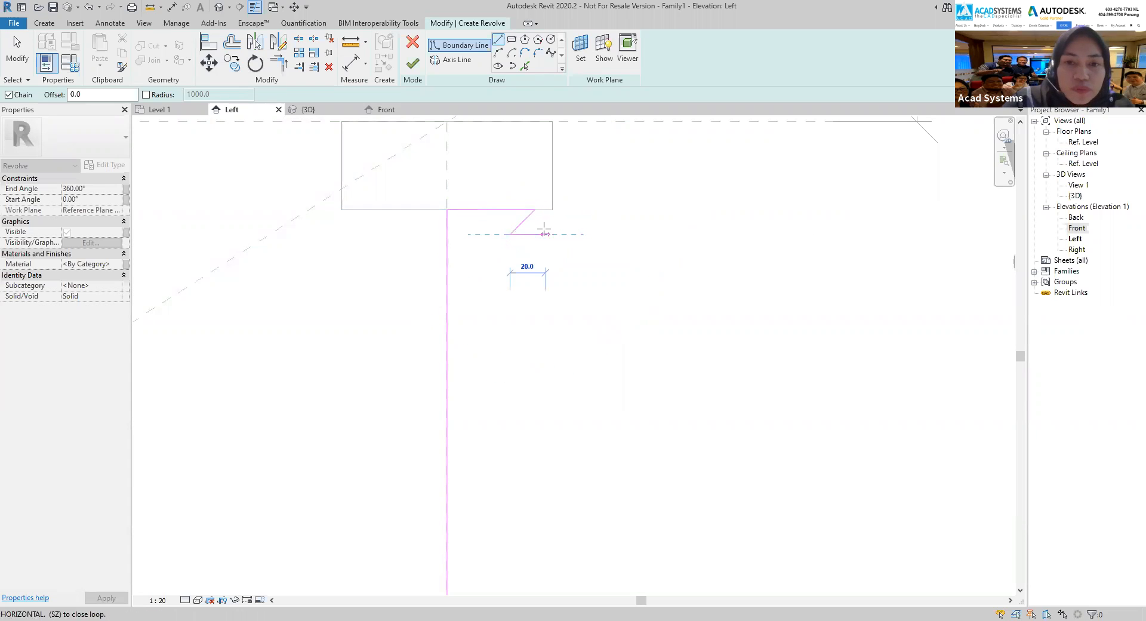
type("5")
key("Return")
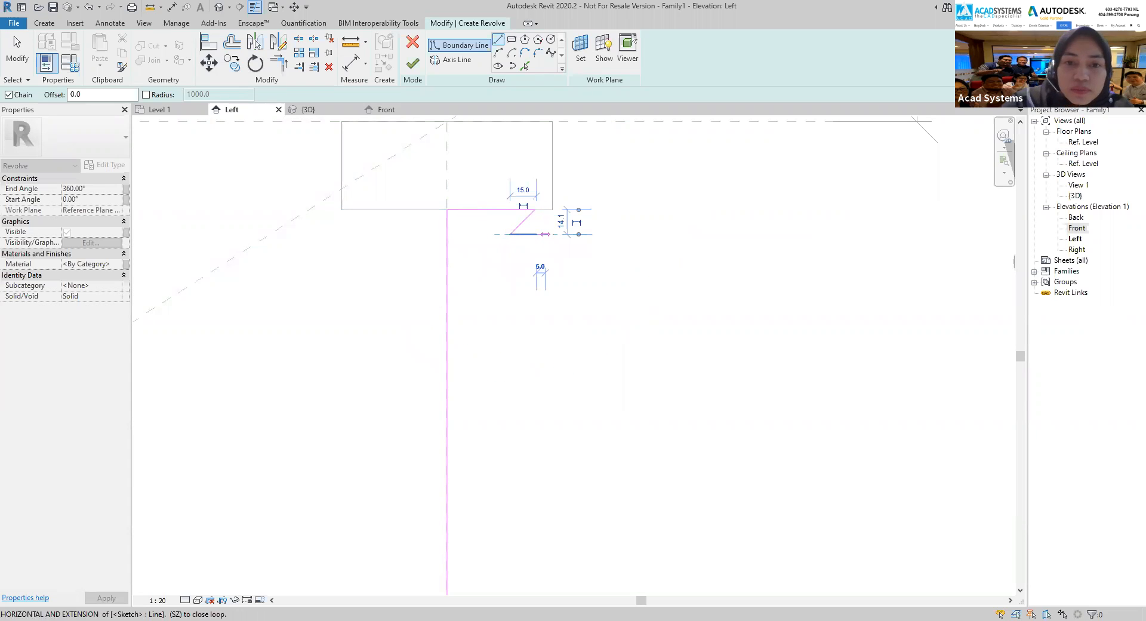
Draw a start-end-radius arc spanning 15 mm straight down from the short horizontal line's outer end, bulging outward as a semicircle.
left_click(499, 54)
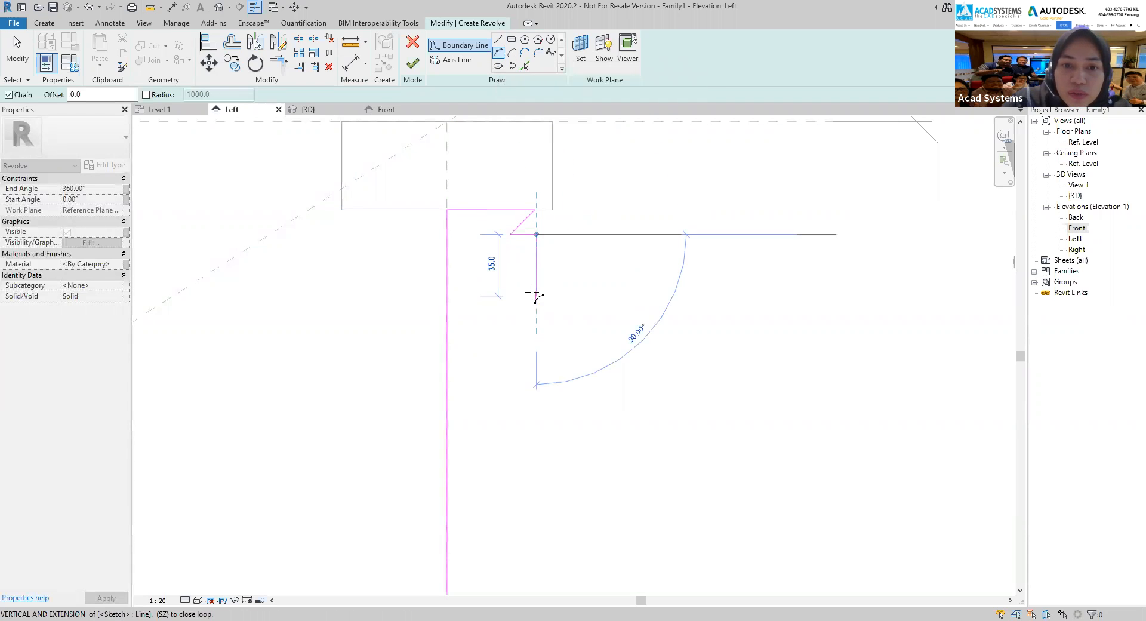
type("15")
key("Return")
scroll(523, 282, "up", 3)
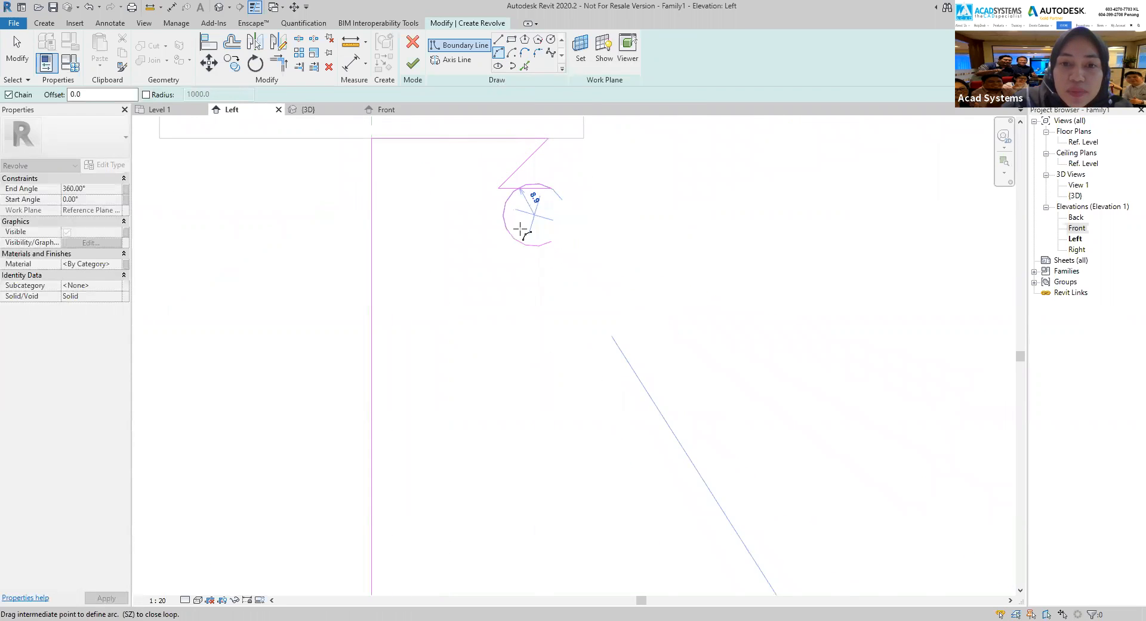
left_click(575, 219)
Draw a 15 mm horizontal boundary line from the semicircle's lower end back toward the centre line.
left_click(498, 39)
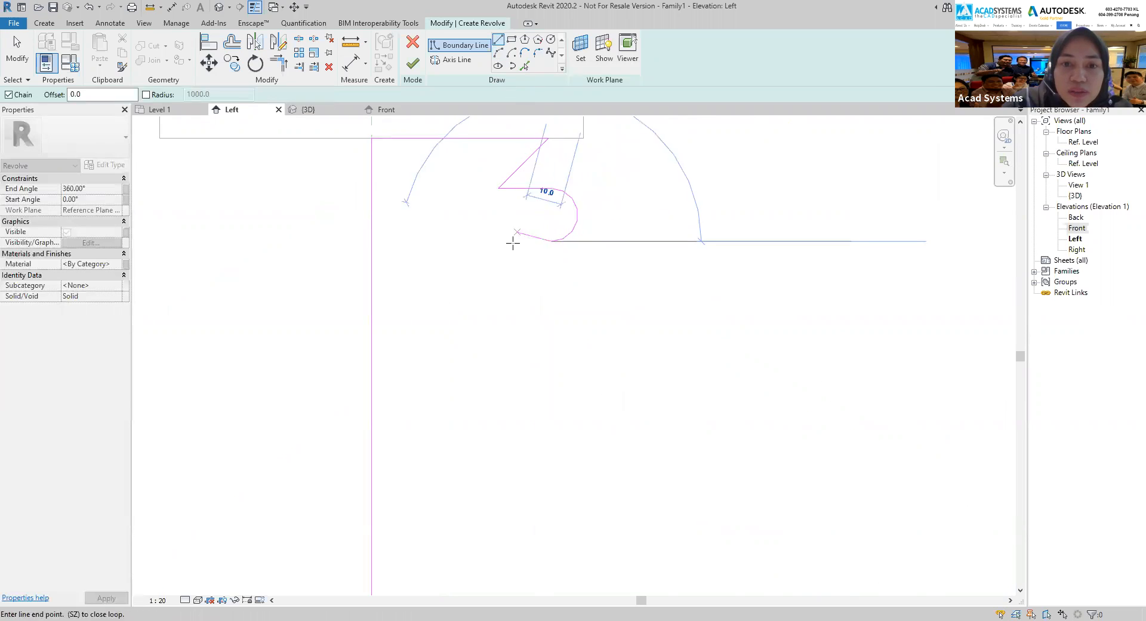
type("15")
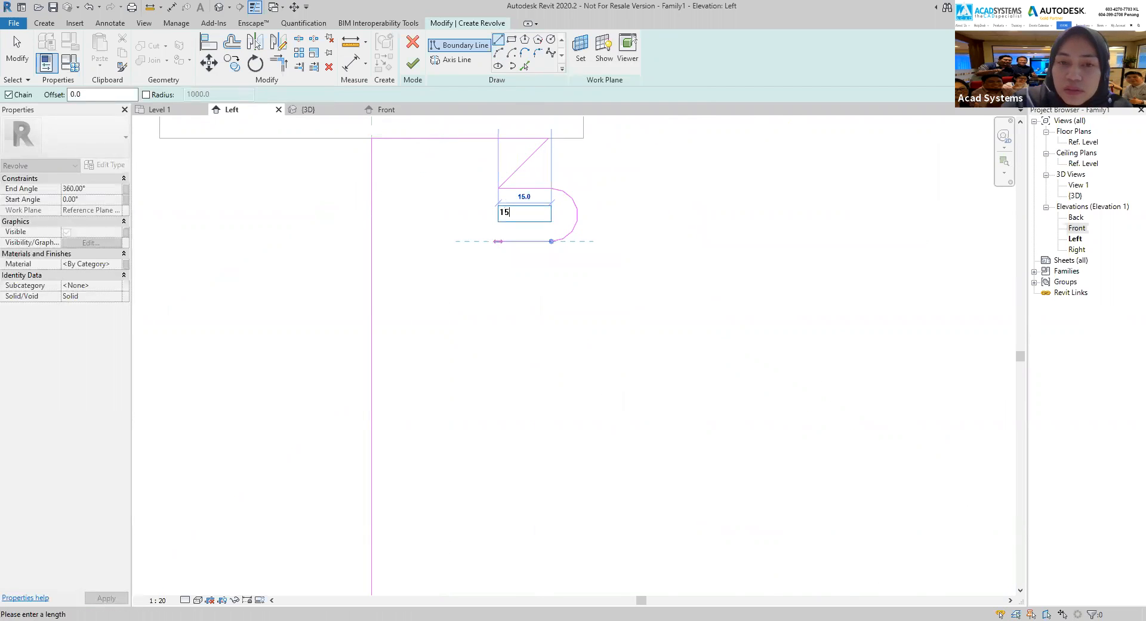
key("Return")
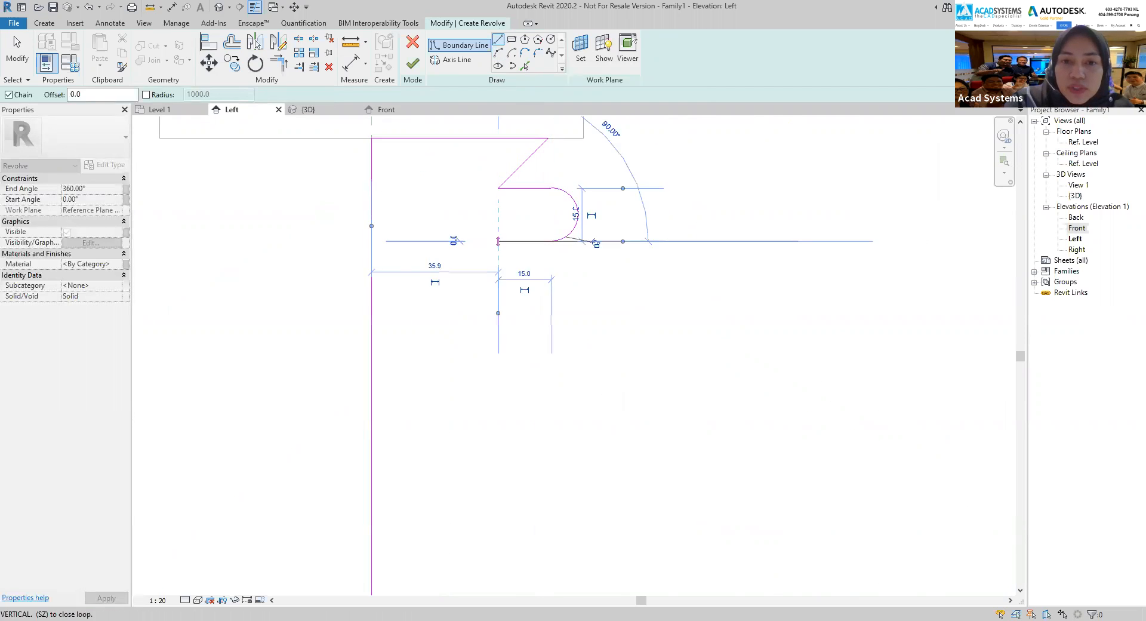
key("Escape")
key("Escape")
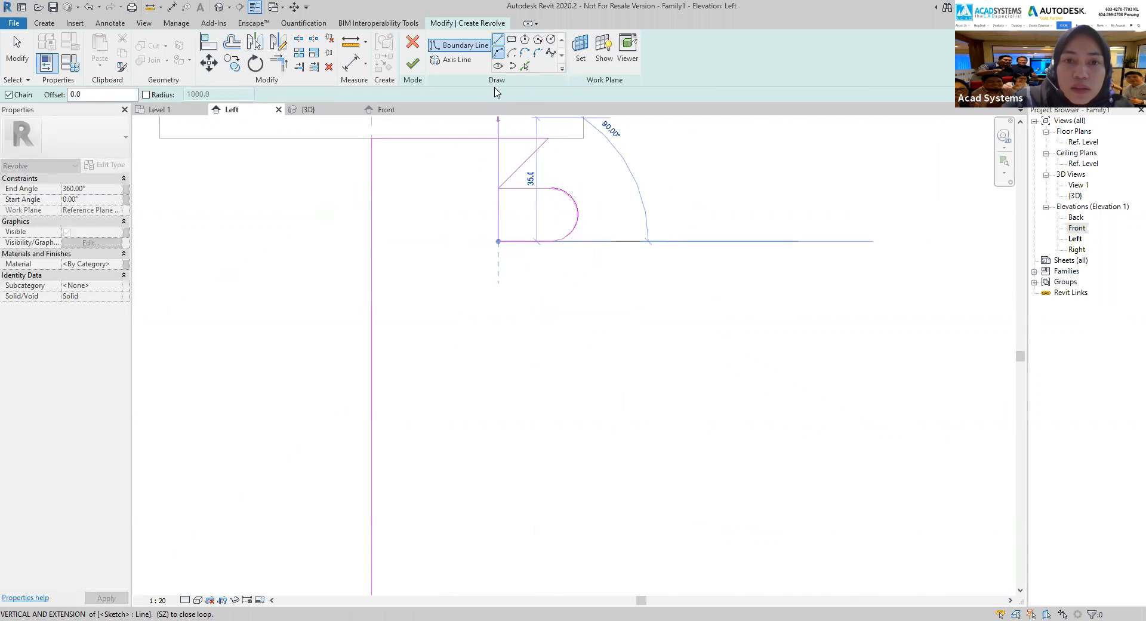
Draw a second outward semicircular arc spanning 15 mm down from the new line's inner end, with a 7.5 mm radius.
left_click(498, 241)
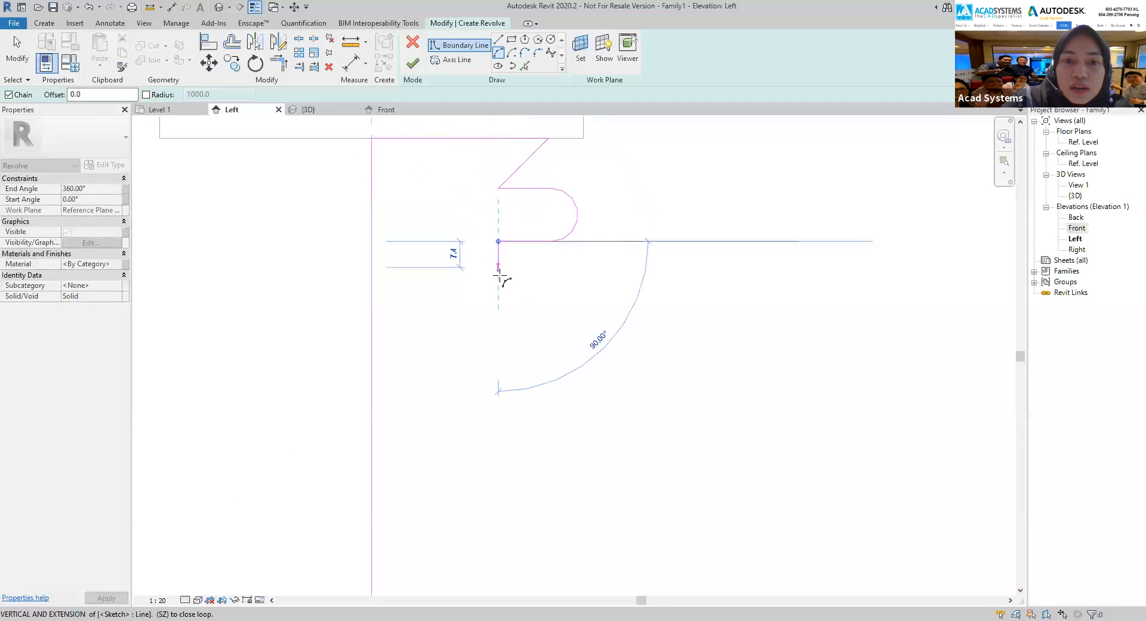
type("15")
key("Return")
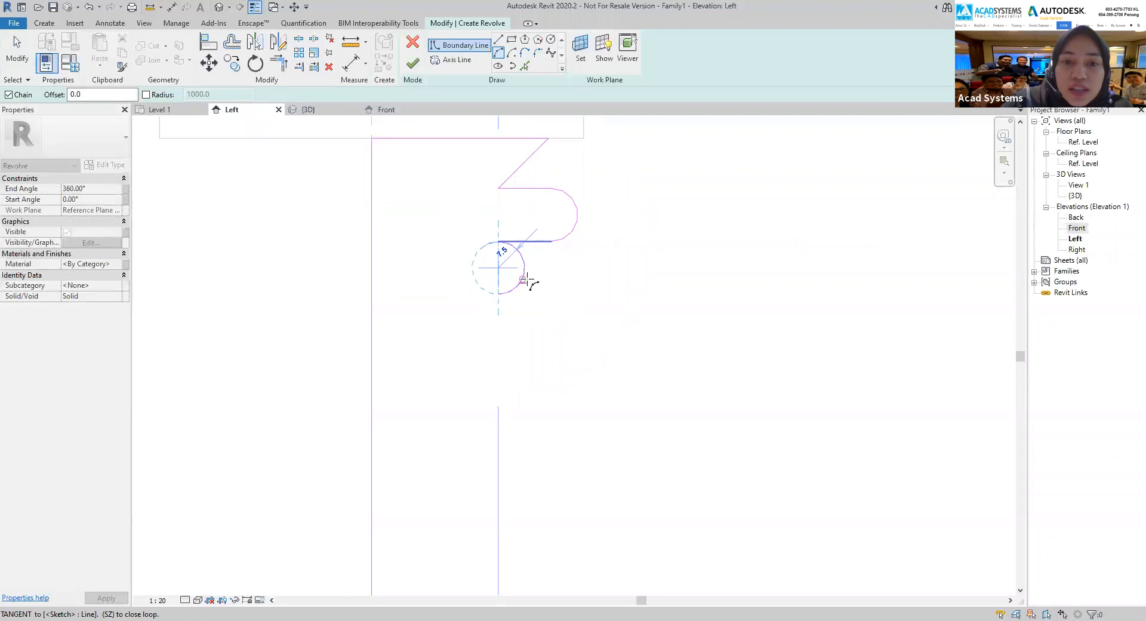
left_click(525, 274)
Draw a long 190 mm arc down from the lower semicircle at about 85°, curving inward toward the centre line.
scroll(525, 274, "down", 2)
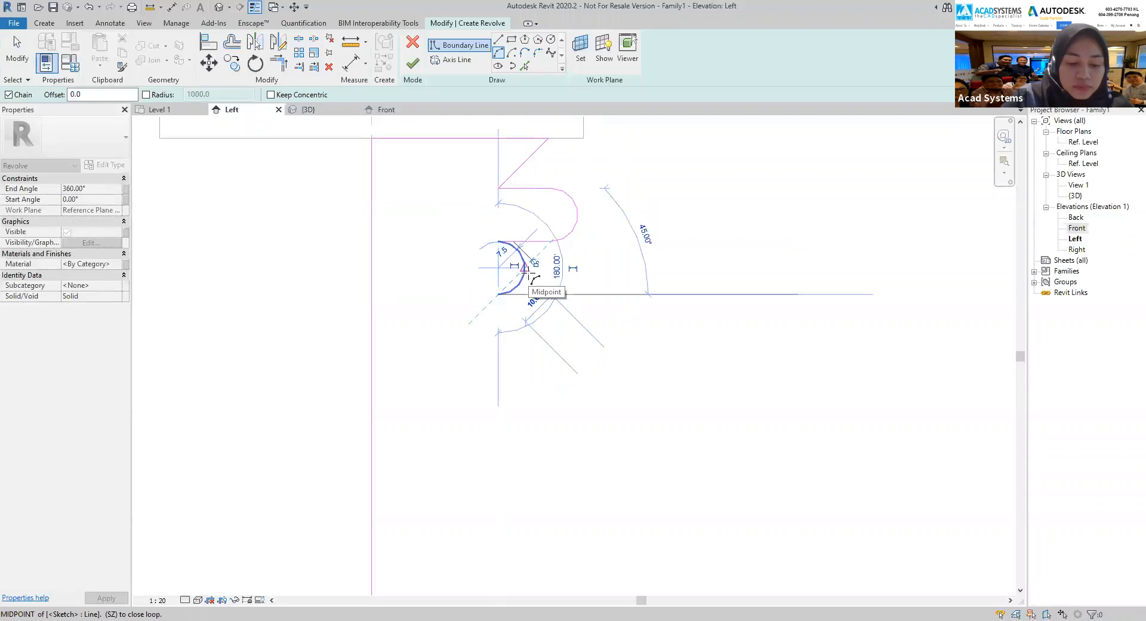
scroll(499, 429, "down", 2)
middle_click_drag(494, 397, 458, 245)
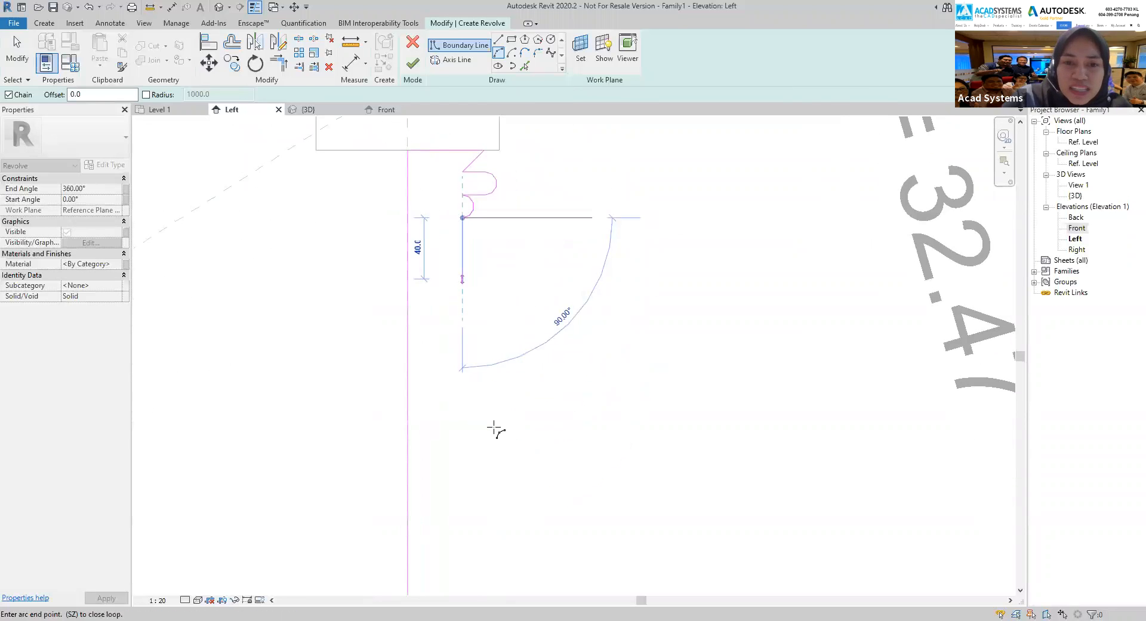
mouse_move(494, 458)
middle_mouse_down()
mouse_move(481, 432)
mouse_move(487, 457)
middle_mouse_up()
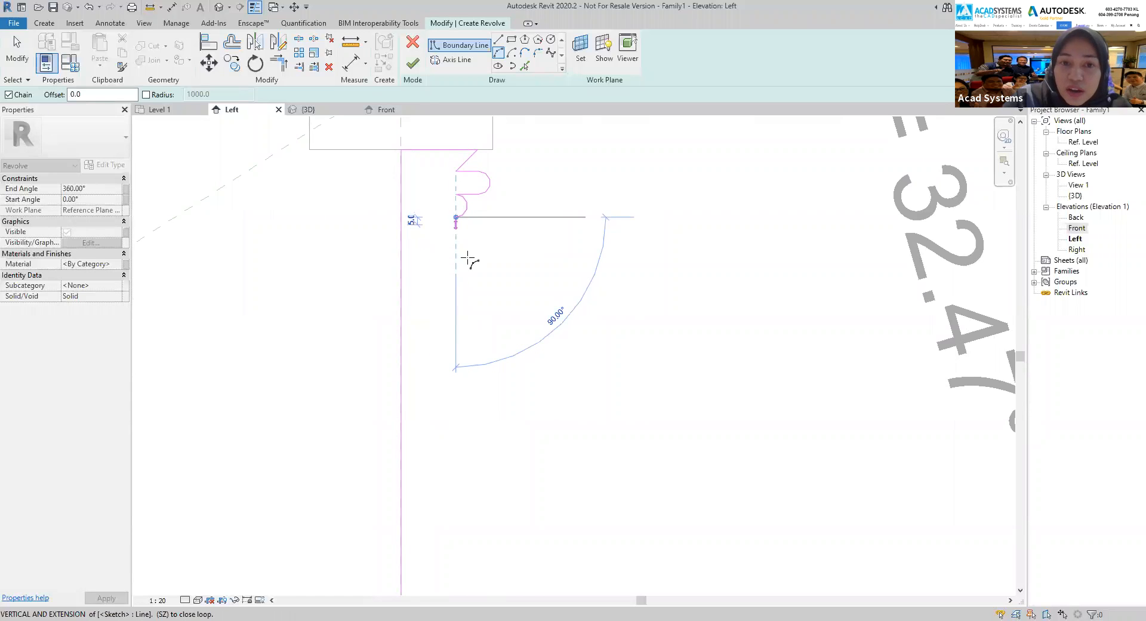
middle_click_drag(492, 476, 500, 449)
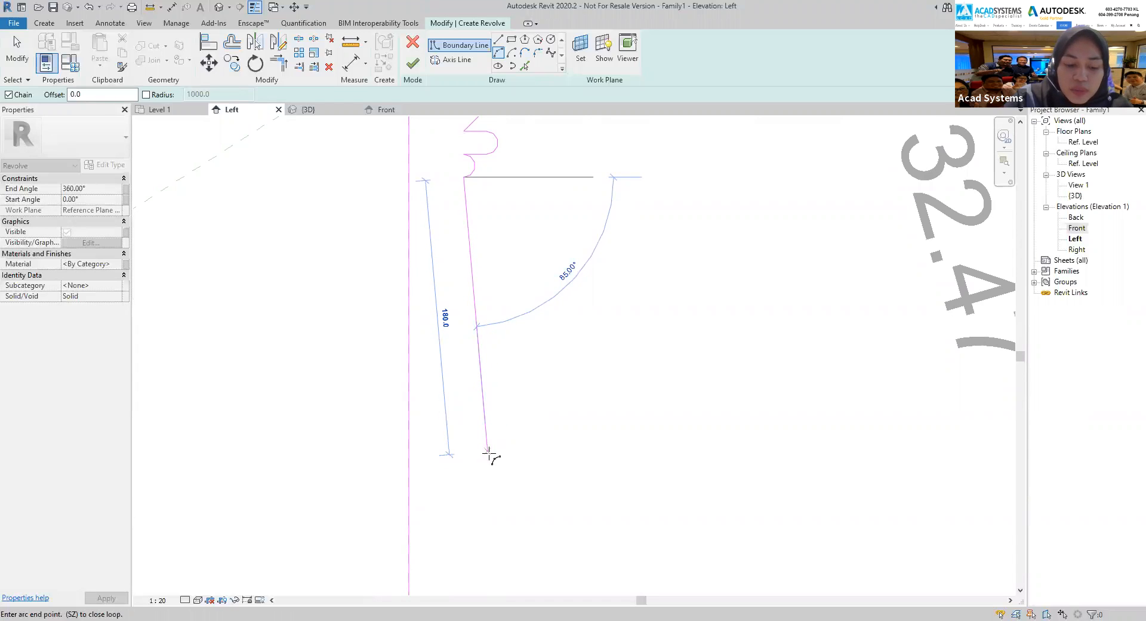
type("1")
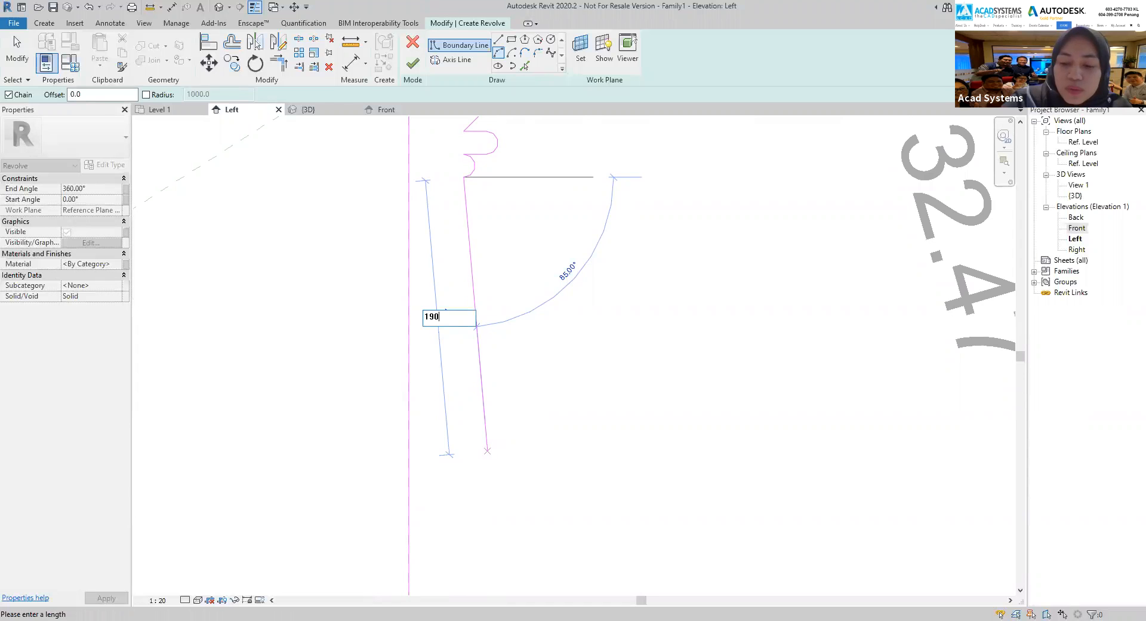
type("90")
key("Return")
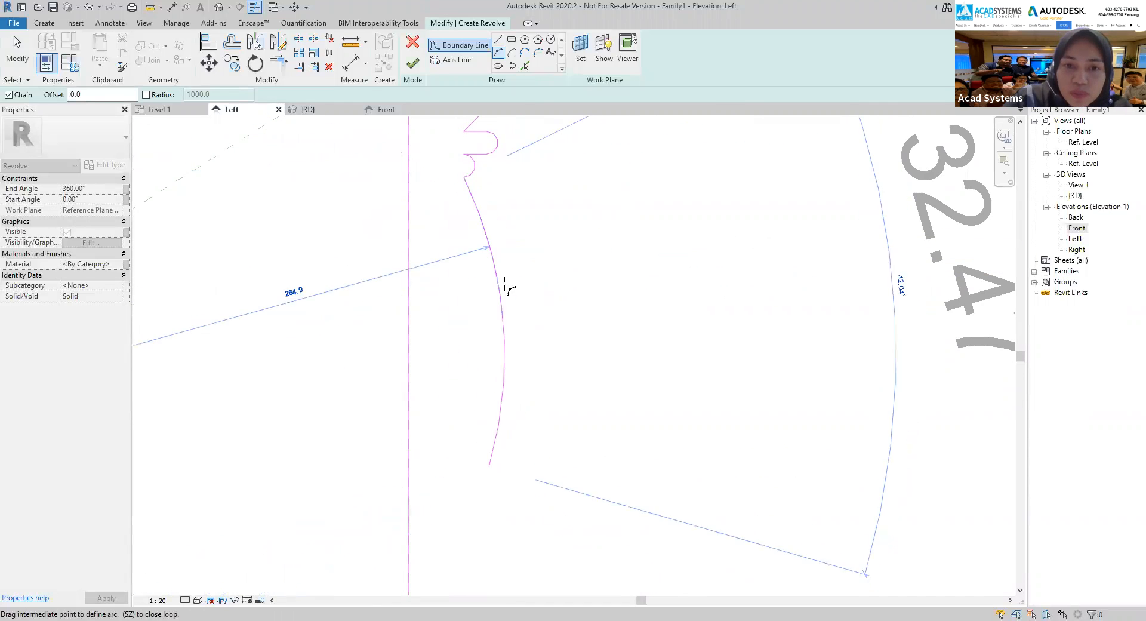
middle_click_drag(450, 315, 450, 341)
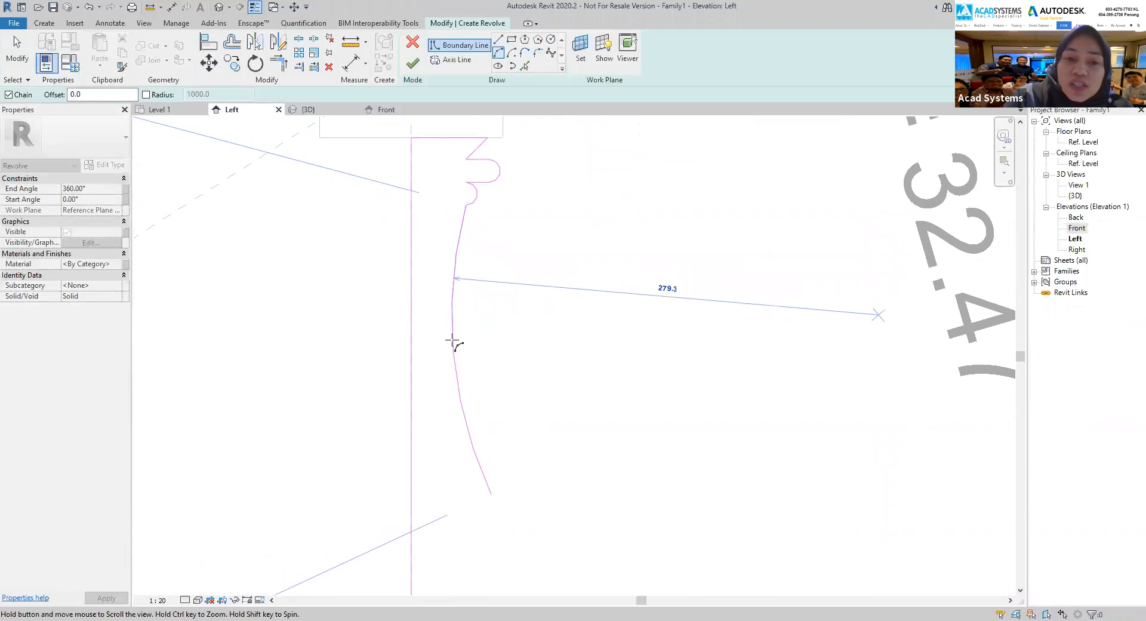
left_click(446, 342)
key("Escape")
key("Escape")
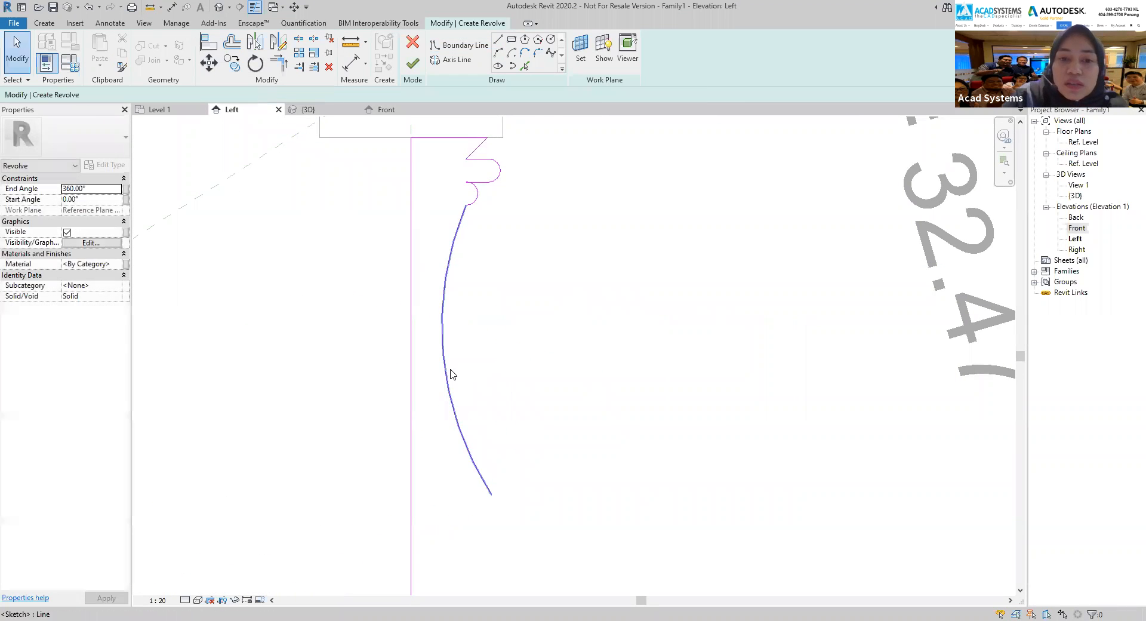
Set the long inward arc's radius to 250 mm.
left_click(446, 374)
left_click(603, 293)
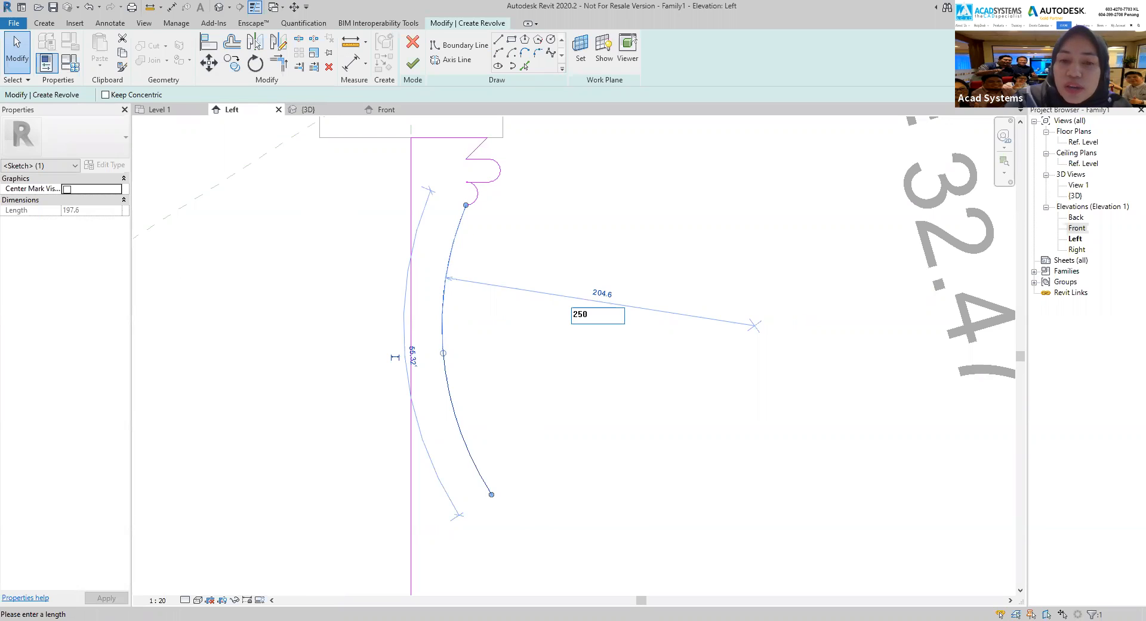
key("Return")
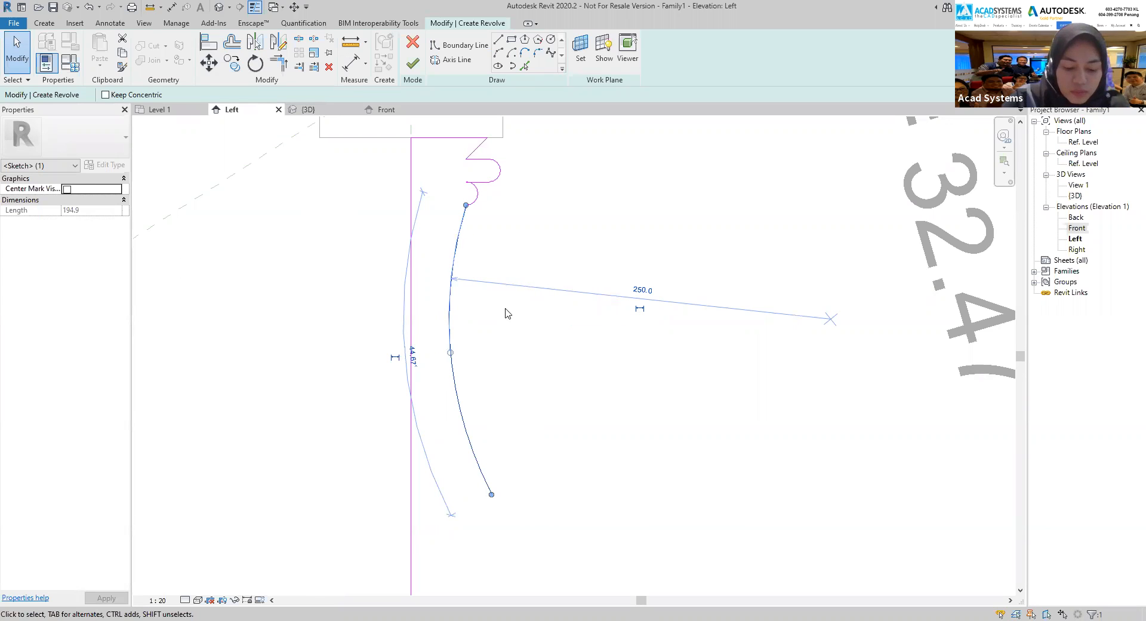
left_click(513, 435)
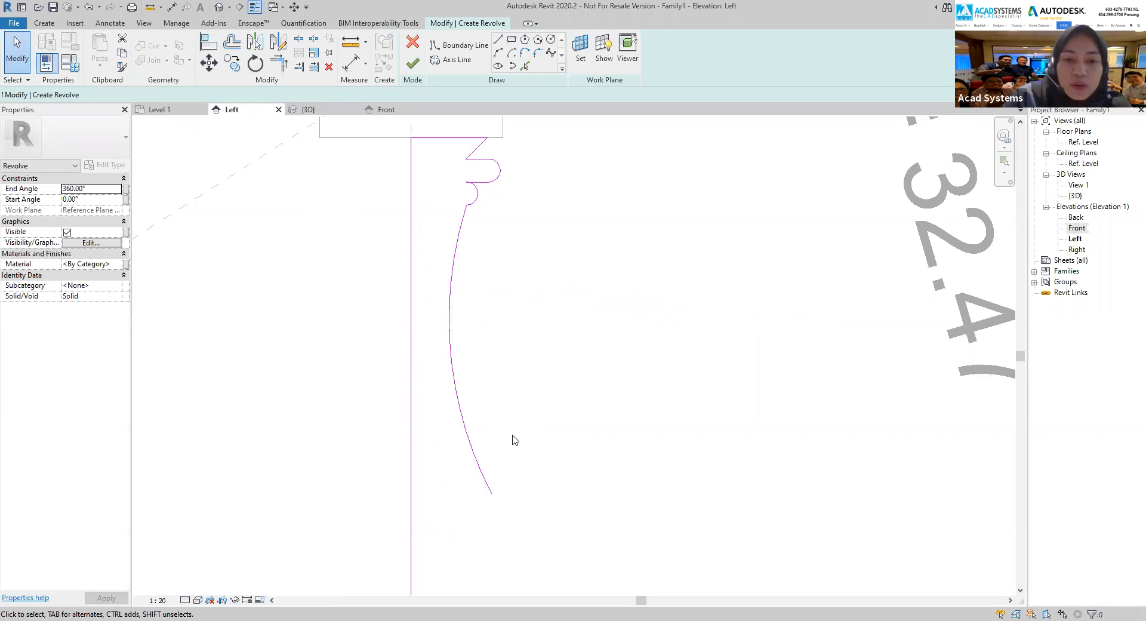
Draw a 65 mm arc from the long arc's lower end, heading inward at about 110° and bulging outward with about a 44.2 mm radius.
left_click(499, 55)
middle_click_drag(471, 592, 490, 429)
scroll(490, 429, "up", 2)
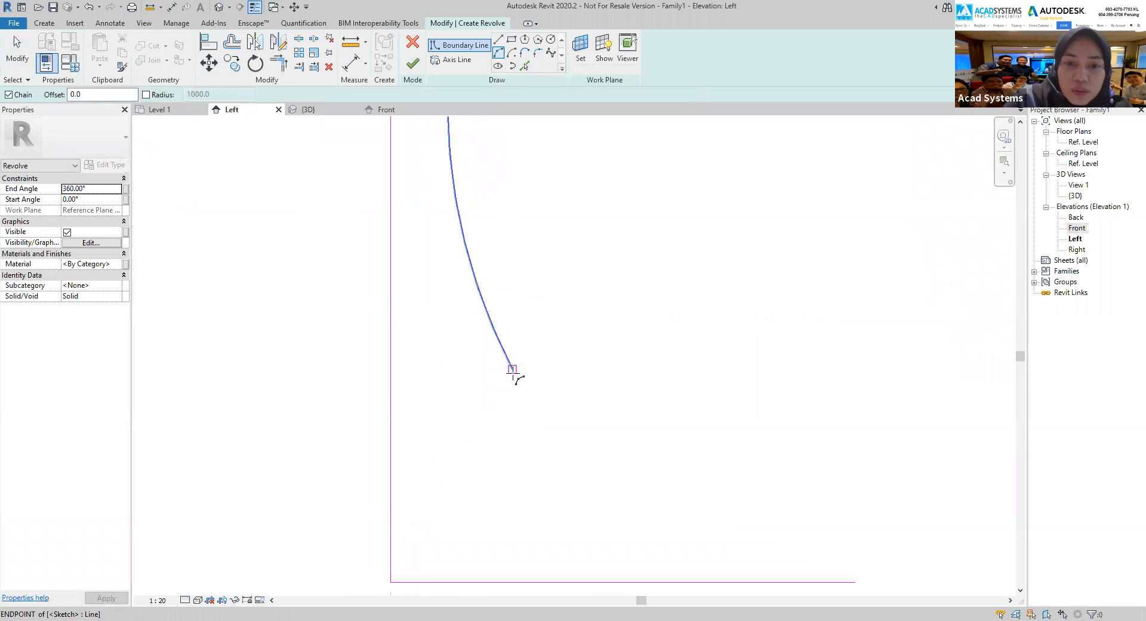
left_click(512, 369)
middle_click_drag(486, 474, 502, 440)
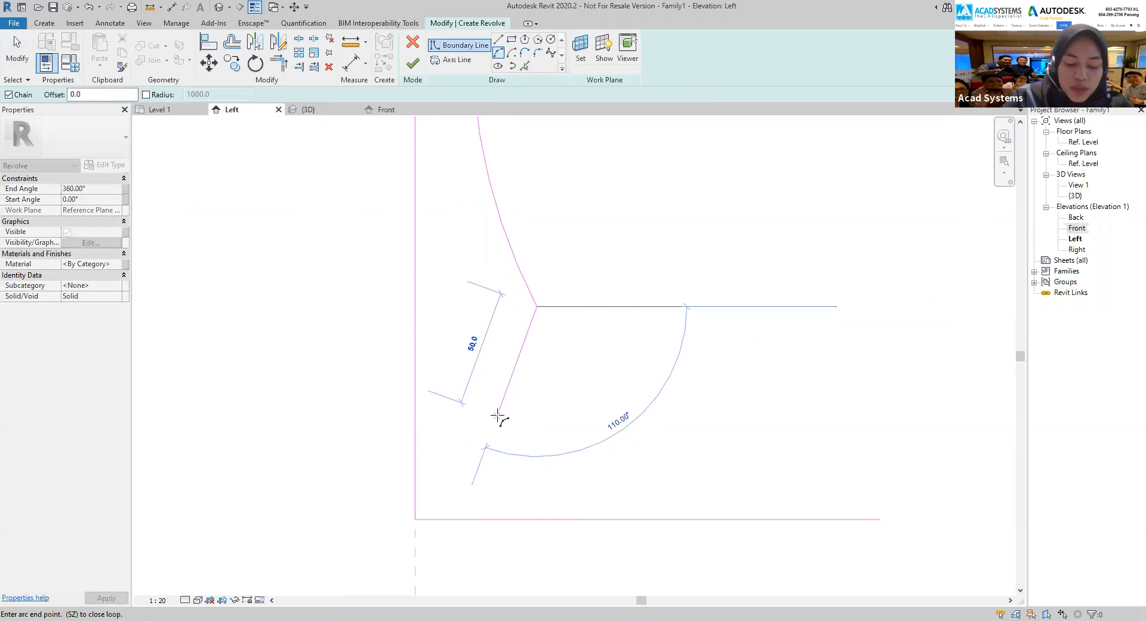
type("65")
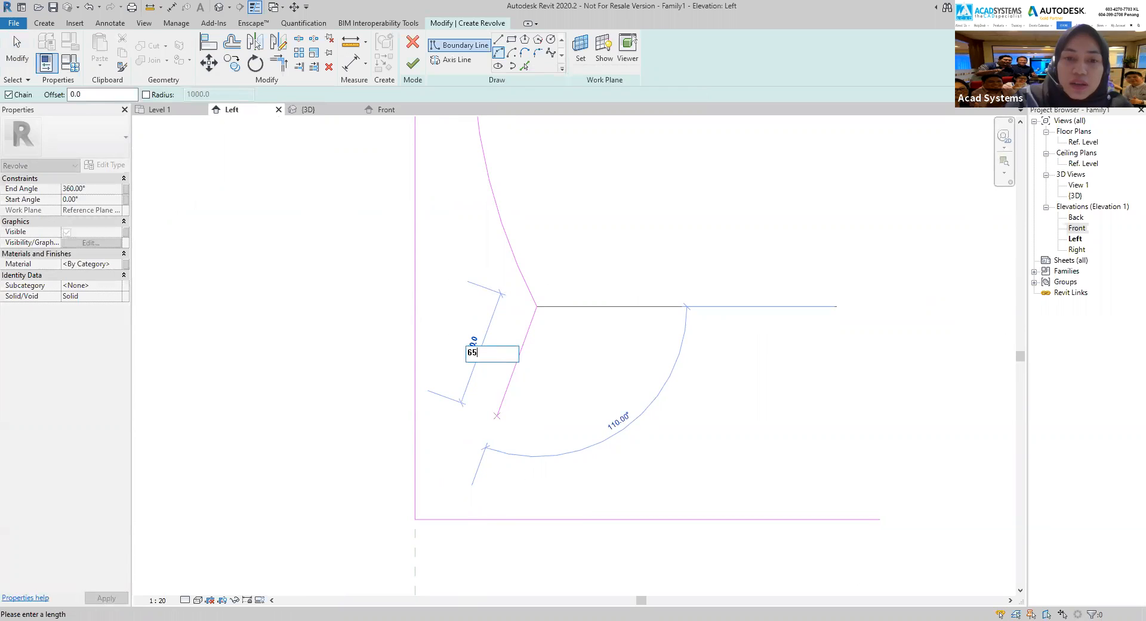
key("Return")
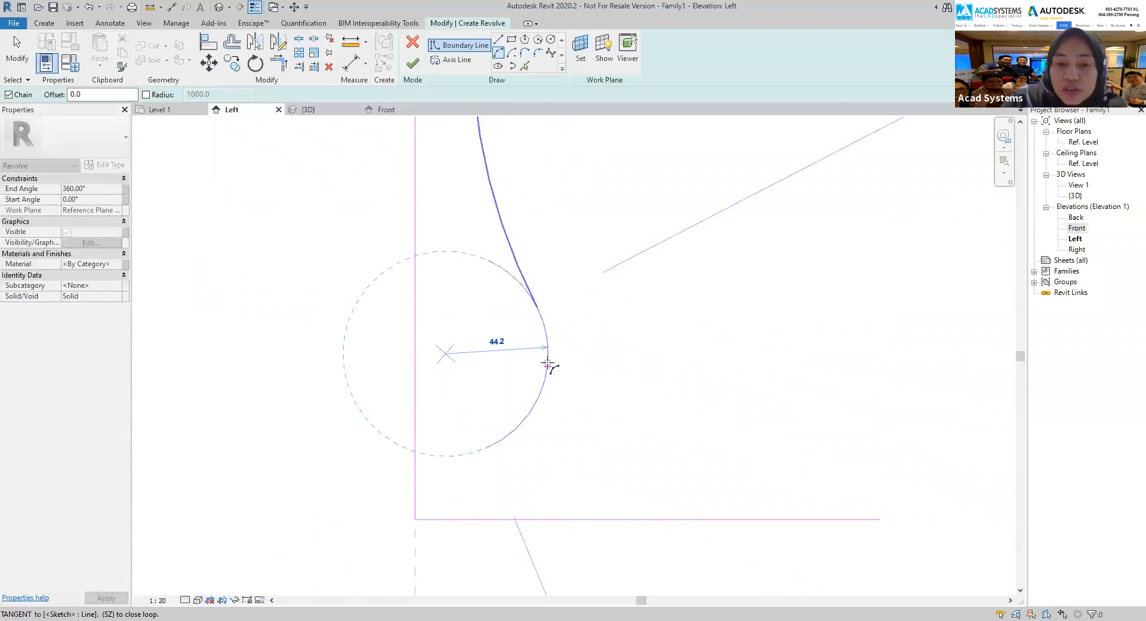
left_click(548, 360)
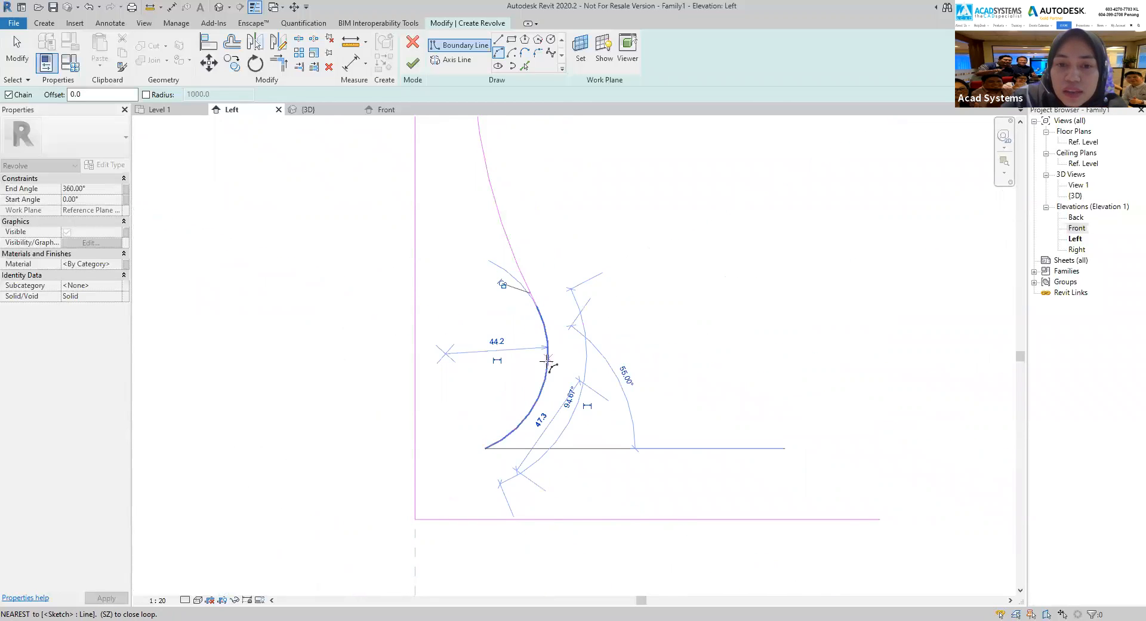
Draw an outward semicircular arc spanning 25 mm straight down from the 65 mm arc's lower end, with a 12.5 mm radius.
left_click(488, 446)
middle_click_drag(486, 465, 494, 377)
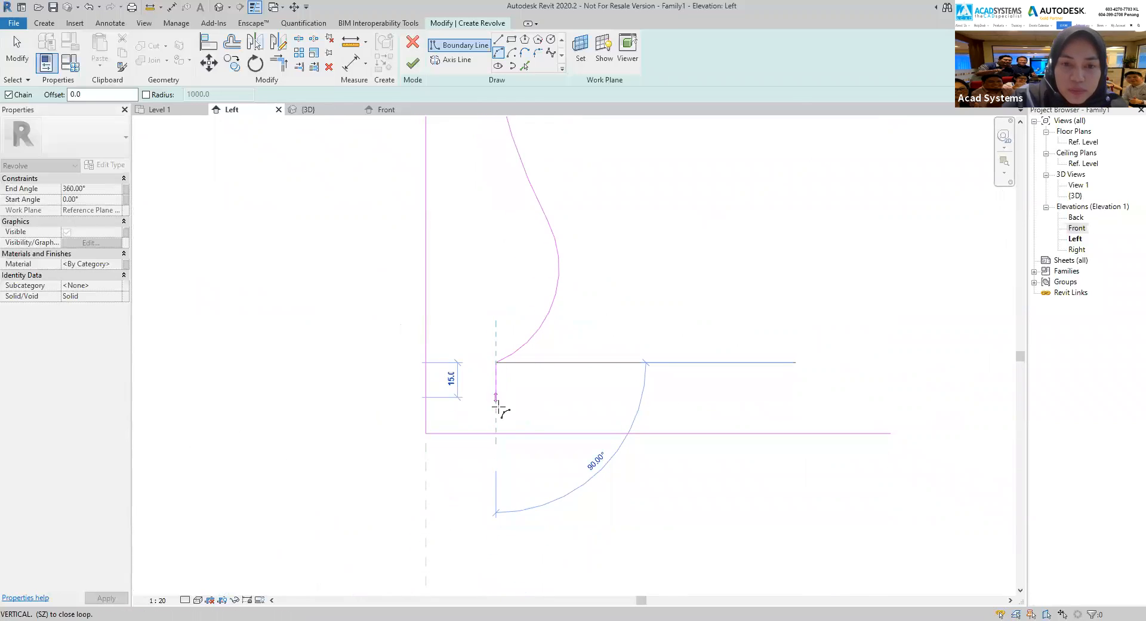
type("2")
key("Return")
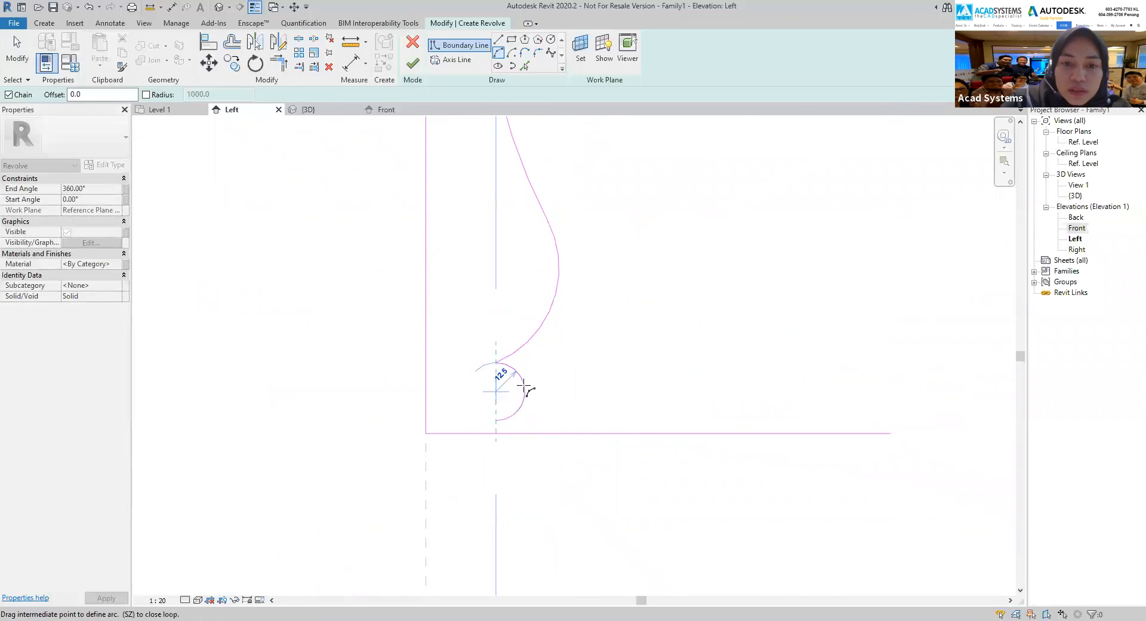
left_click(528, 389)
scroll(492, 419, "up", 2)
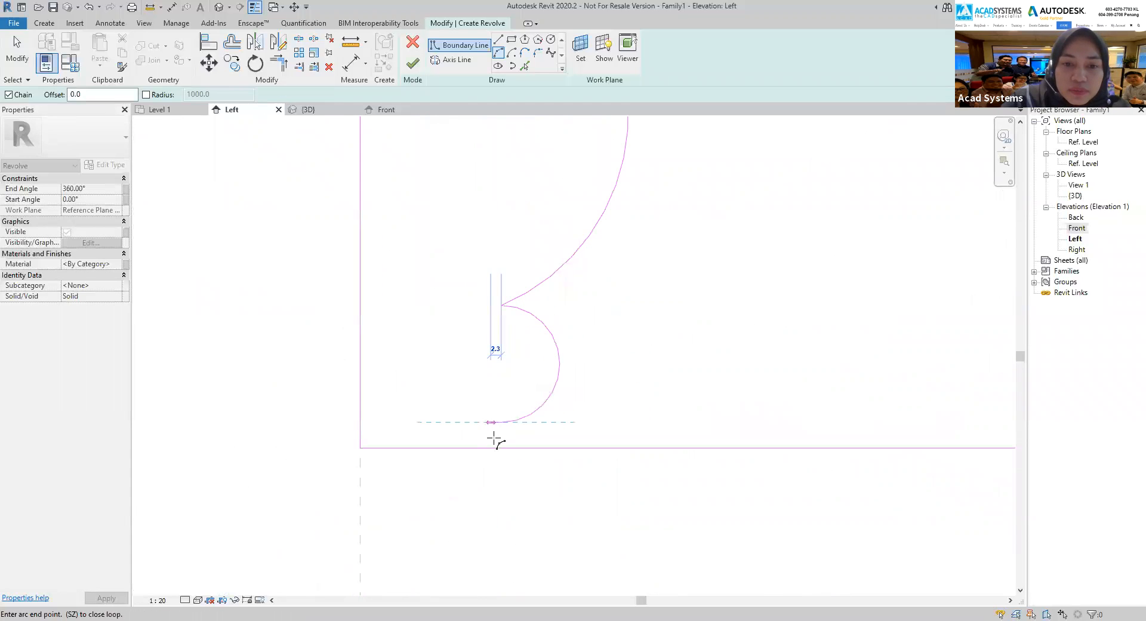
Draw a small outward semicircular arc from the 12.5 mm arc's lower end down to the horizontal middle line.
left_click(503, 449)
left_click(504, 449)
key("Escape")
key("Escape")
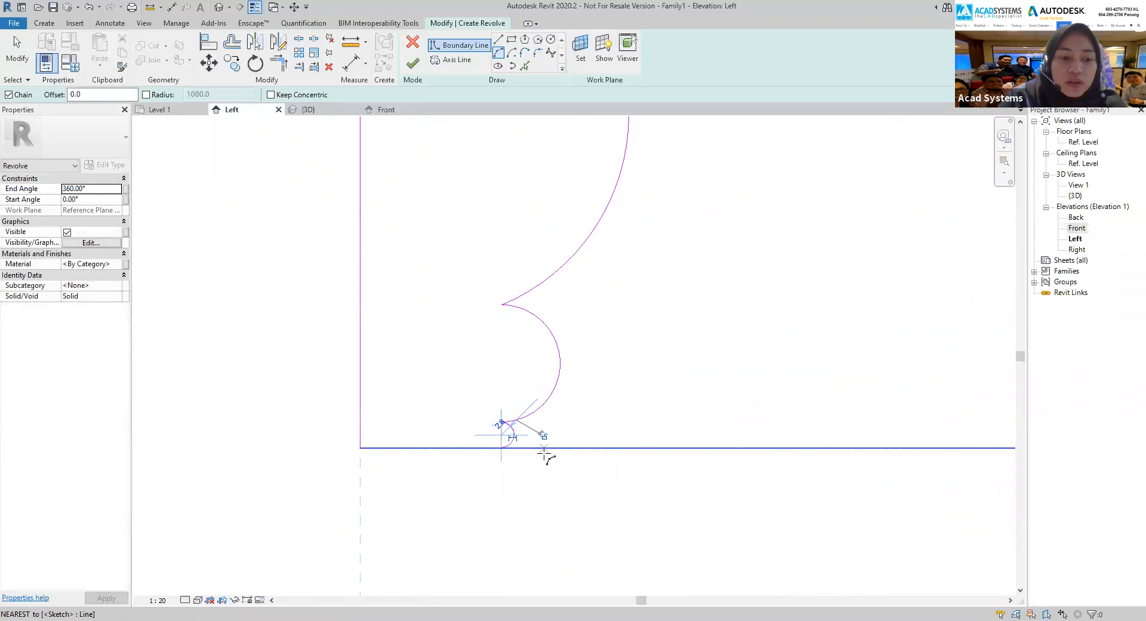
Mirror a copy of the half profile, excluding the horizontal middle line, downward using that line as the mirror axis.
scroll(545, 459, "down", 6)
mouse_move(601, 373)
middle_mouse_down()
mouse_move(583, 432)
mouse_move(552, 462)
mouse_move(531, 339)
middle_mouse_up()
mouse_move(532, 450)
middle_mouse_down()
mouse_move(522, 407)
mouse_move(502, 450)
middle_mouse_up()
scroll(523, 407, "down", 2)
scroll(512, 417, "down", 1)
scroll(503, 449, "down", 1)
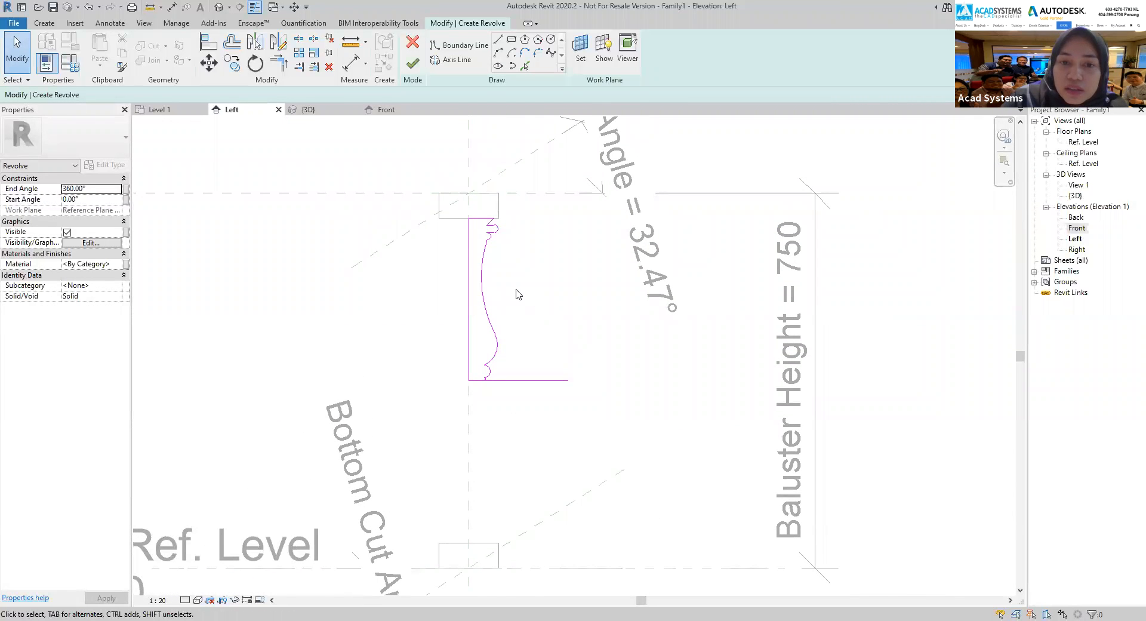
scroll(518, 325, "up", 1)
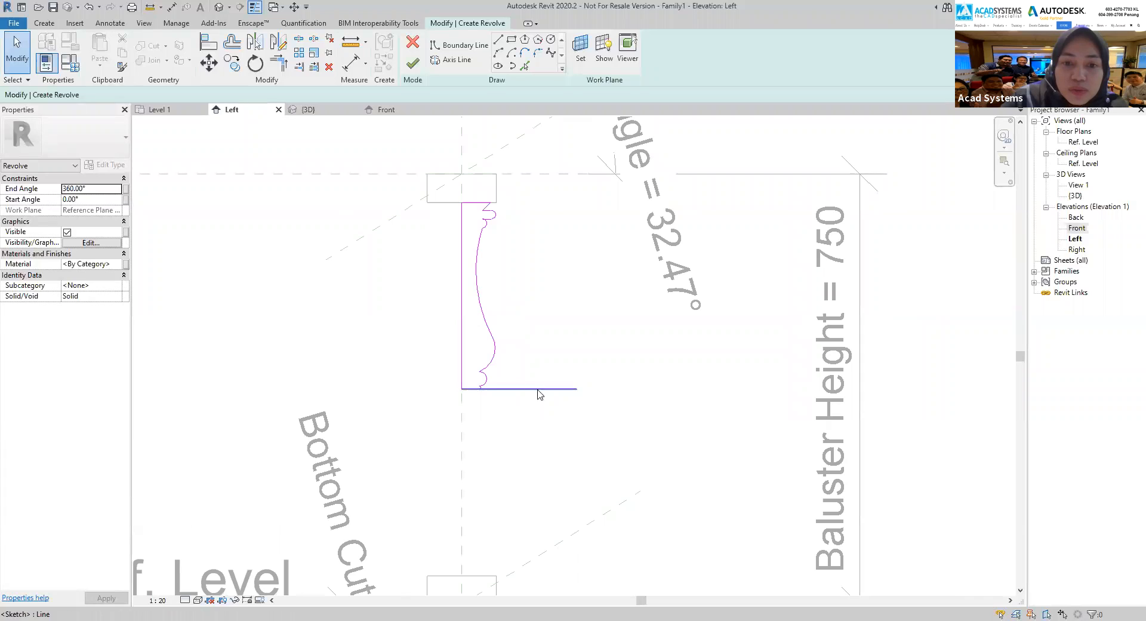
mouse_move(589, 404)
left_mouse_down()
mouse_move(456, 299)
mouse_move(438, 198)
left_mouse_up()
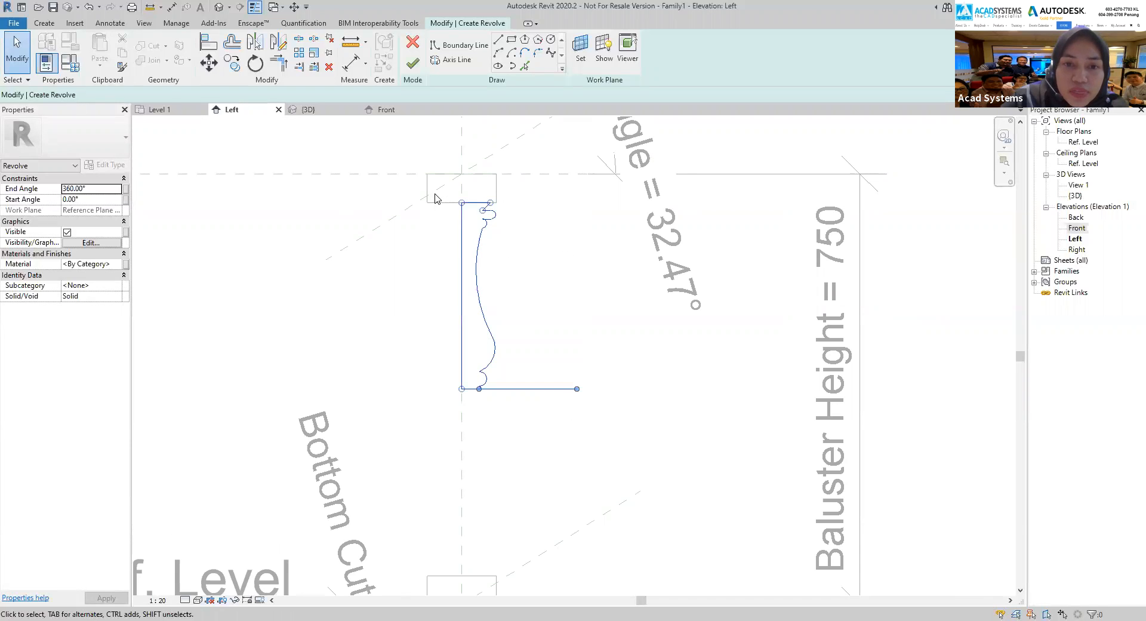
left_click(512, 390, "shift")
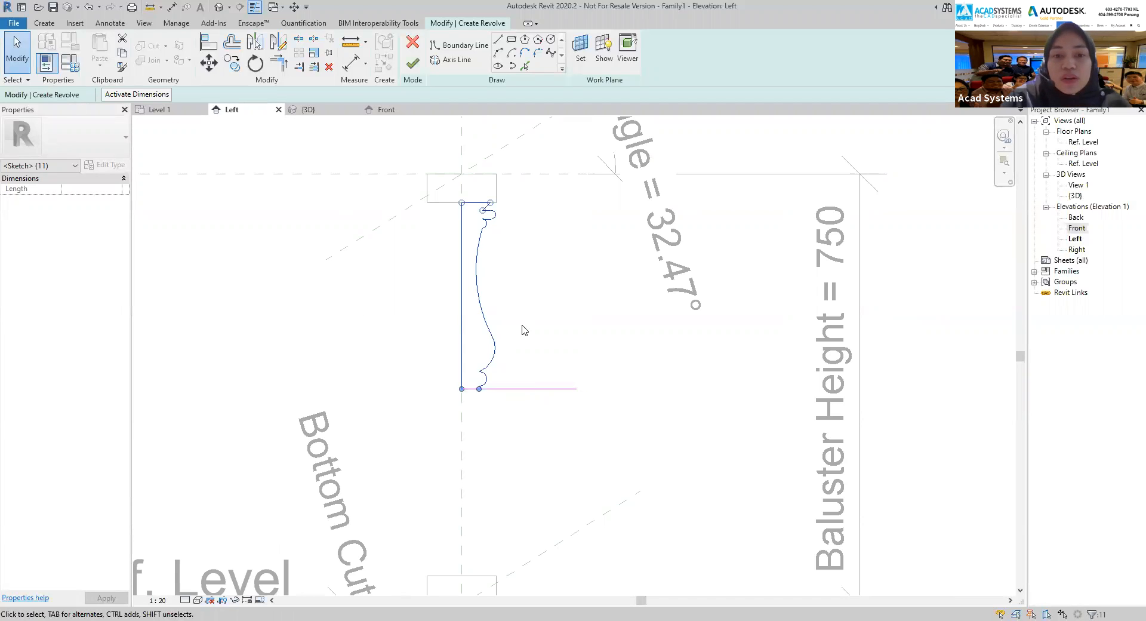
key("m")
key("m")
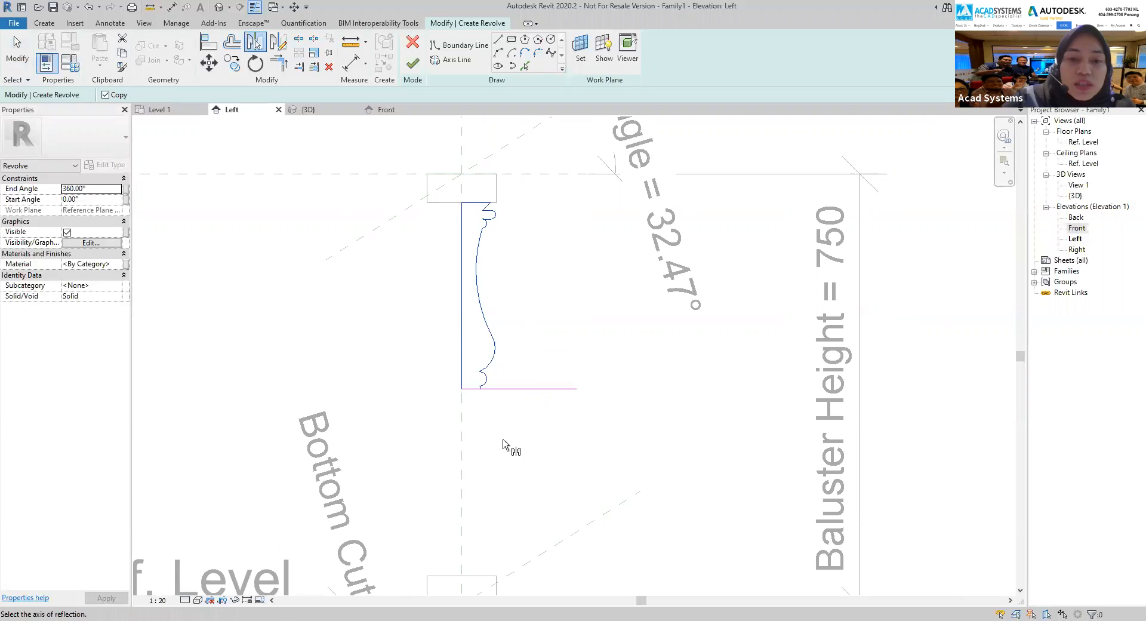
left_click(501, 389)
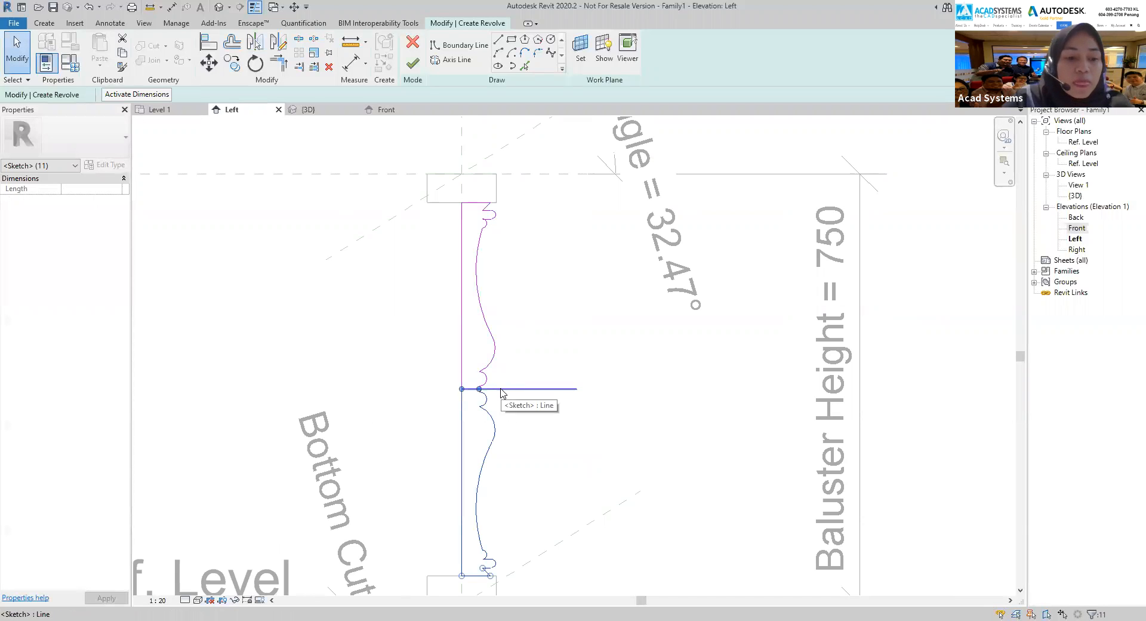
Delete the horizontal middle line and the two small arcs where the mirrored halves meet.
left_click(517, 389)
key("Escape")
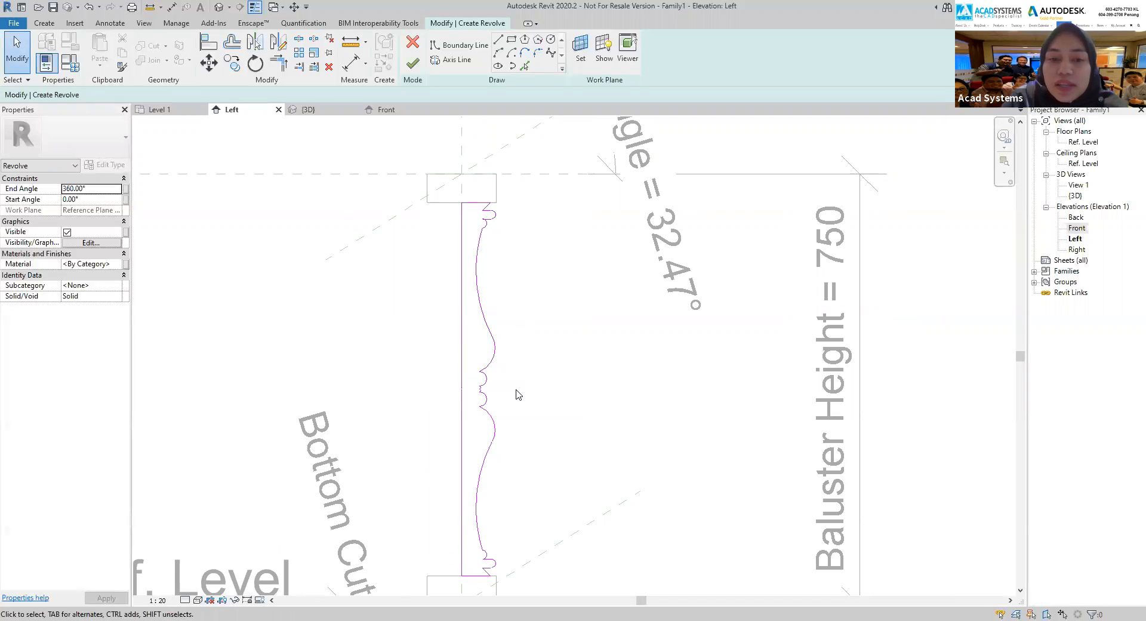
scroll(514, 394, "up", 5)
left_click(447, 388)
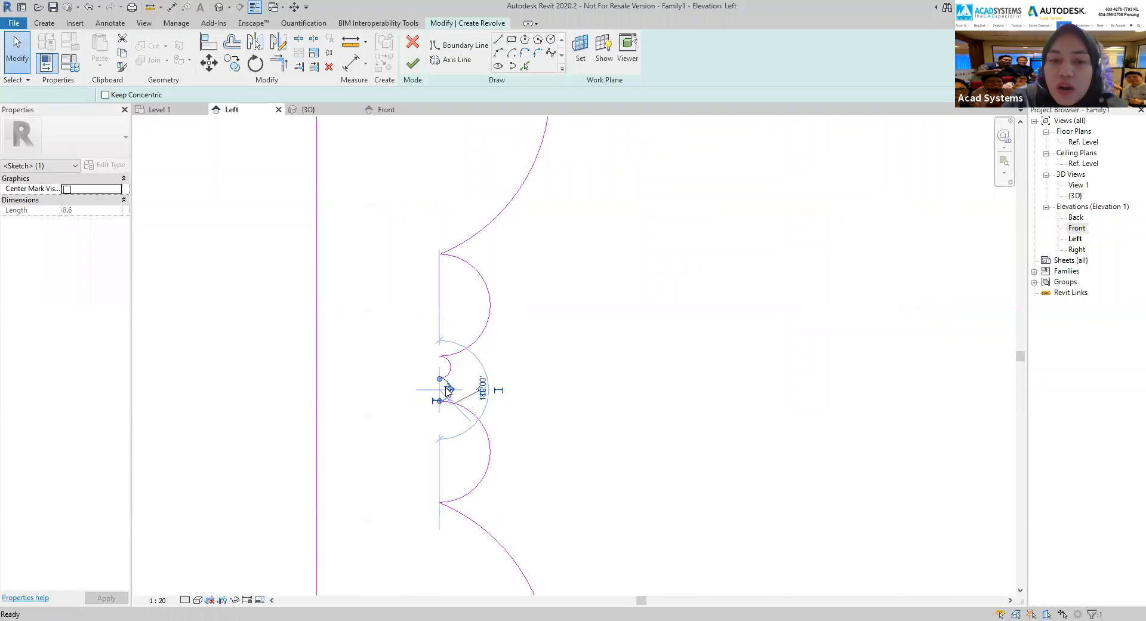
key("Delete")
Draw one outward semicircular arc with a 5.5 mm radius bridging the gap between the two 12.5 mm arcs.
left_click(500, 53)
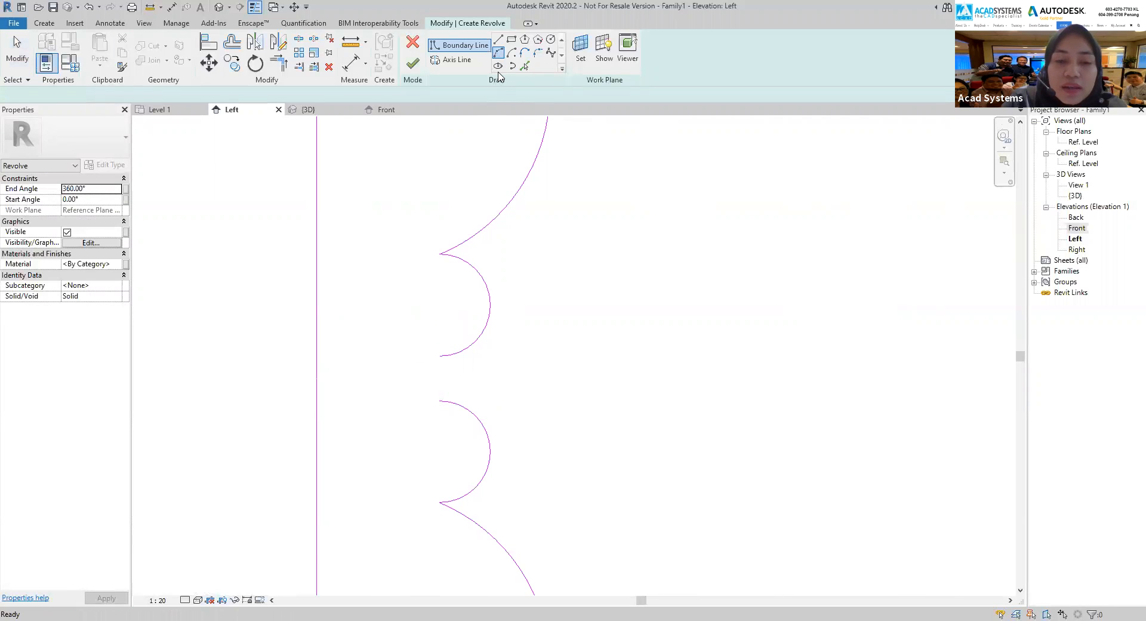
left_click(440, 356)
left_click(439, 400)
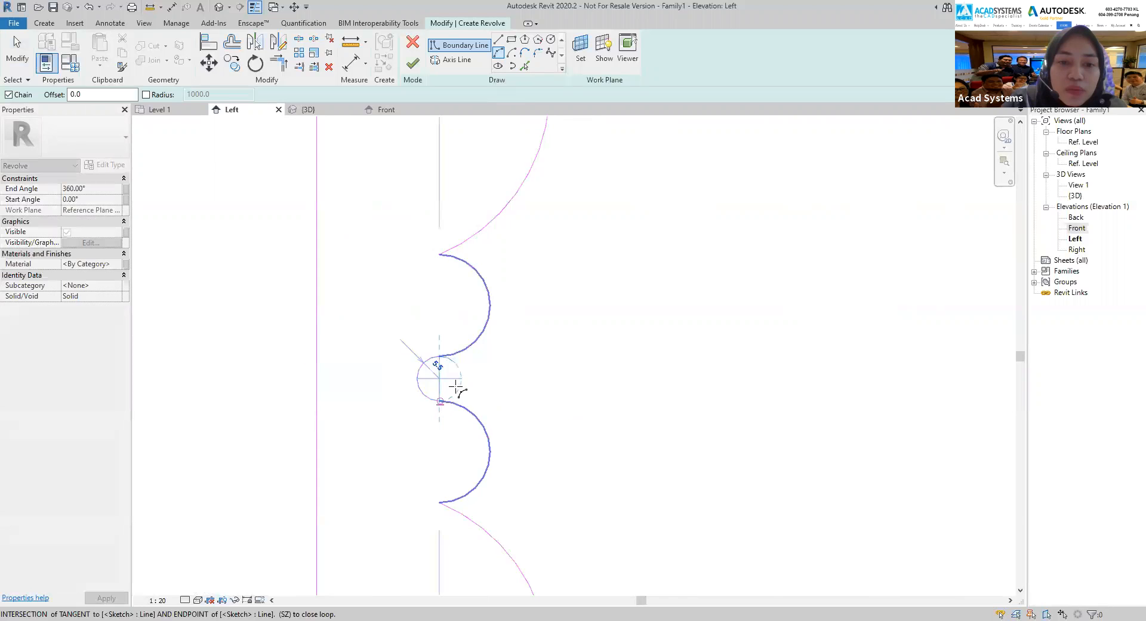
left_click(464, 384)
key("Escape")
Delete the upper half of the vertical centre line and extend the lower half up to the profile's top line.
scroll(497, 408, "down", 8)
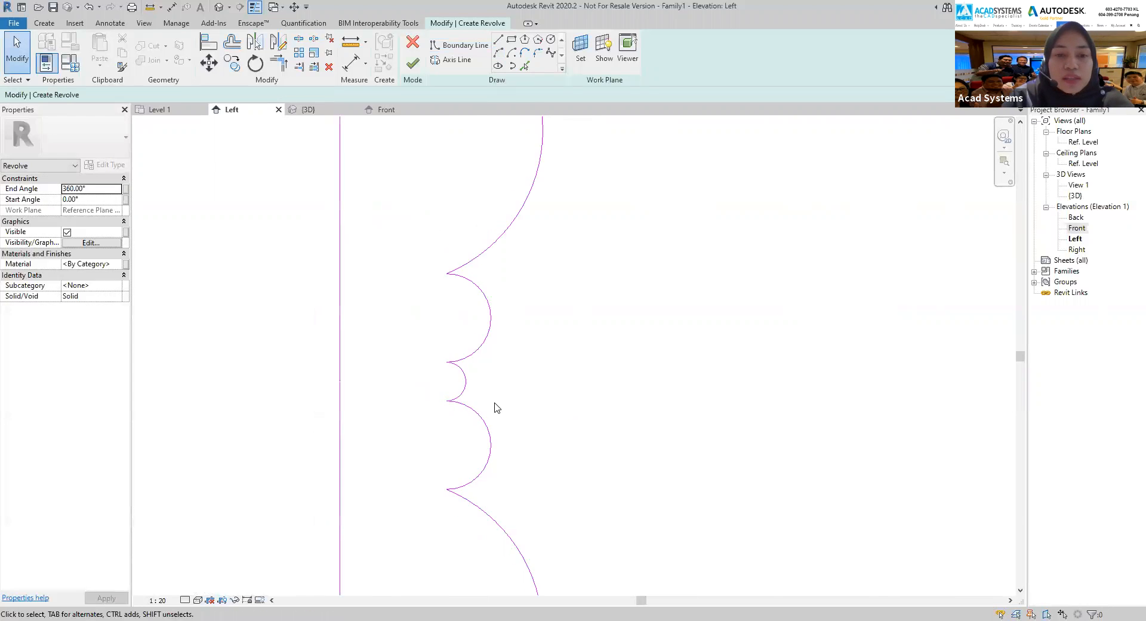
scroll(501, 420, "down", 4)
left_click(473, 362)
key("Delete")
left_click(475, 420)
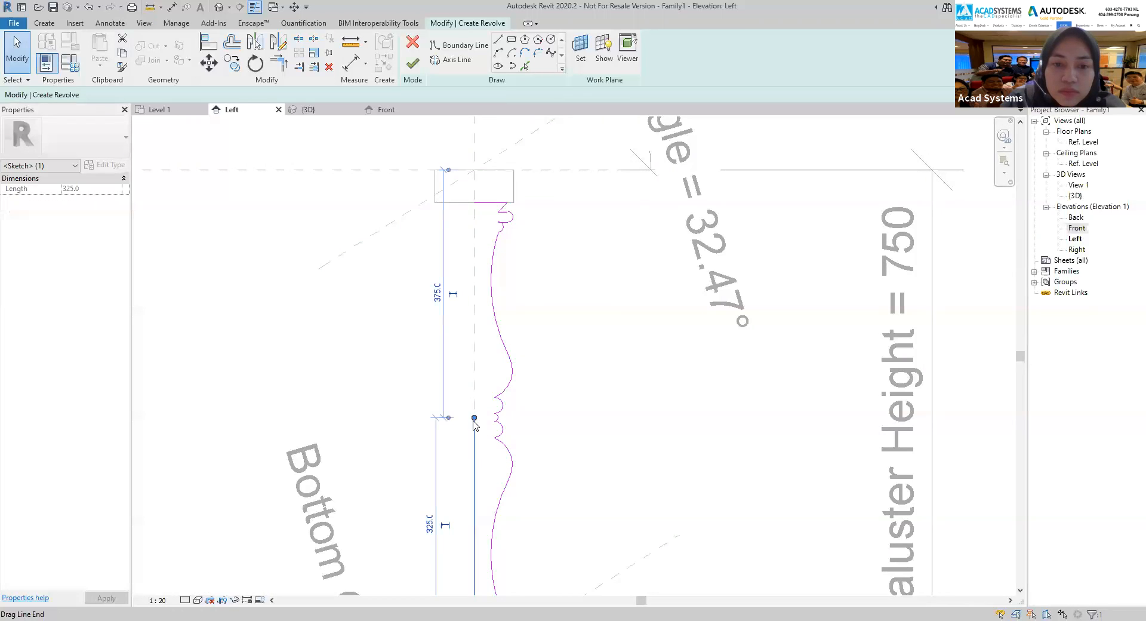
left_click_drag(475, 422, 474, 202)
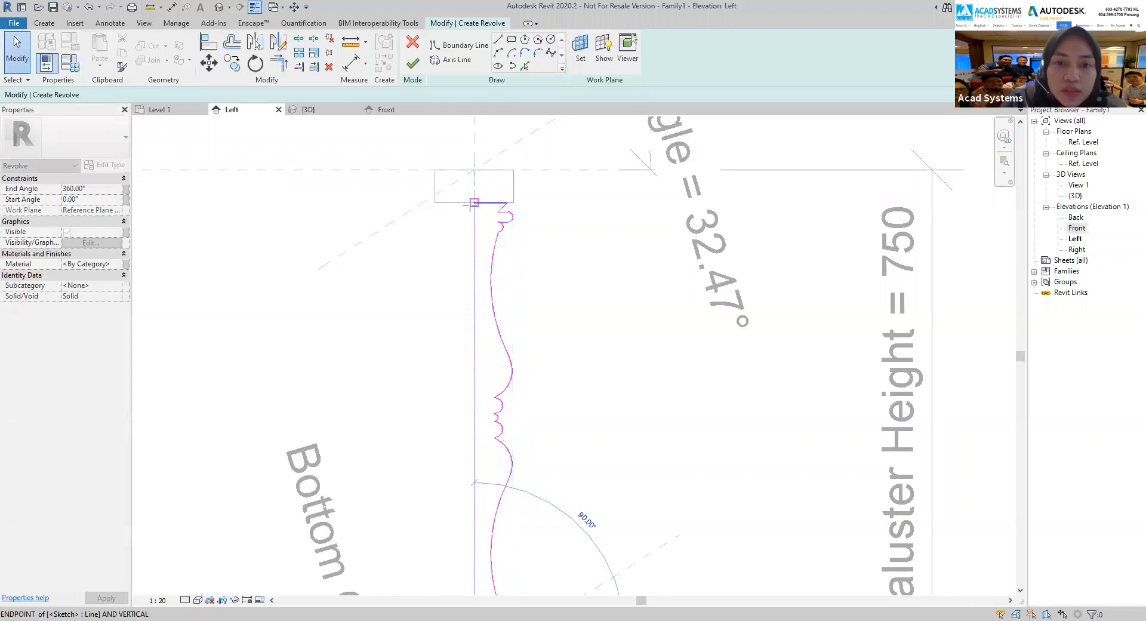
left_click(541, 395)
scroll(543, 405, "down", 1)
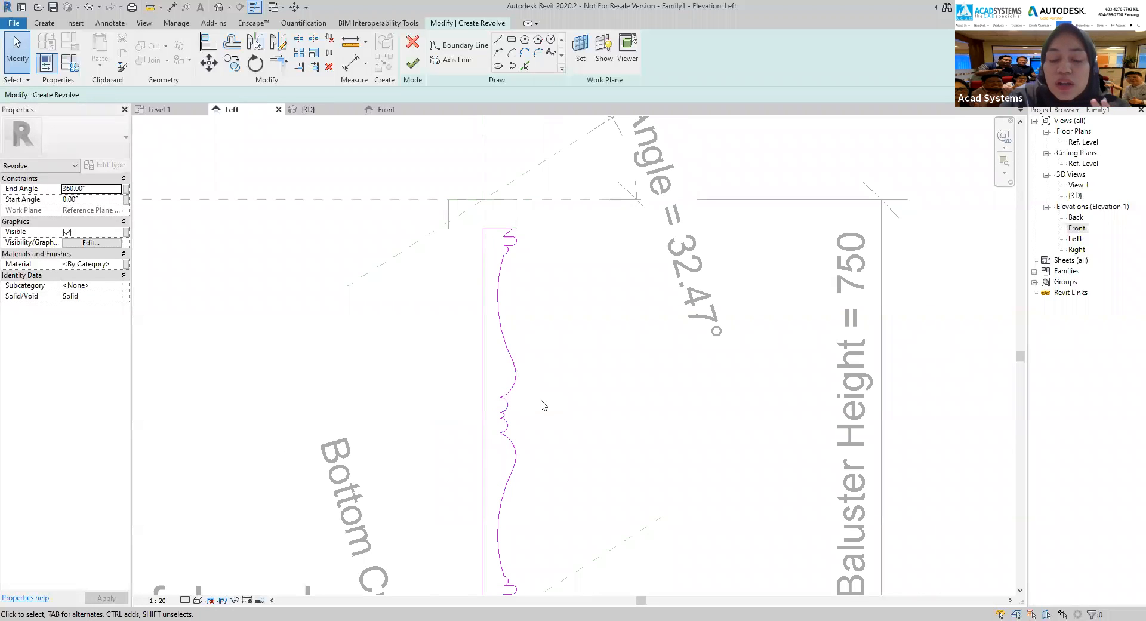
Pick the Center (Front/Back) reference plane as the axis line and finish the 360° revolve.
scroll(543, 405, "down", 3)
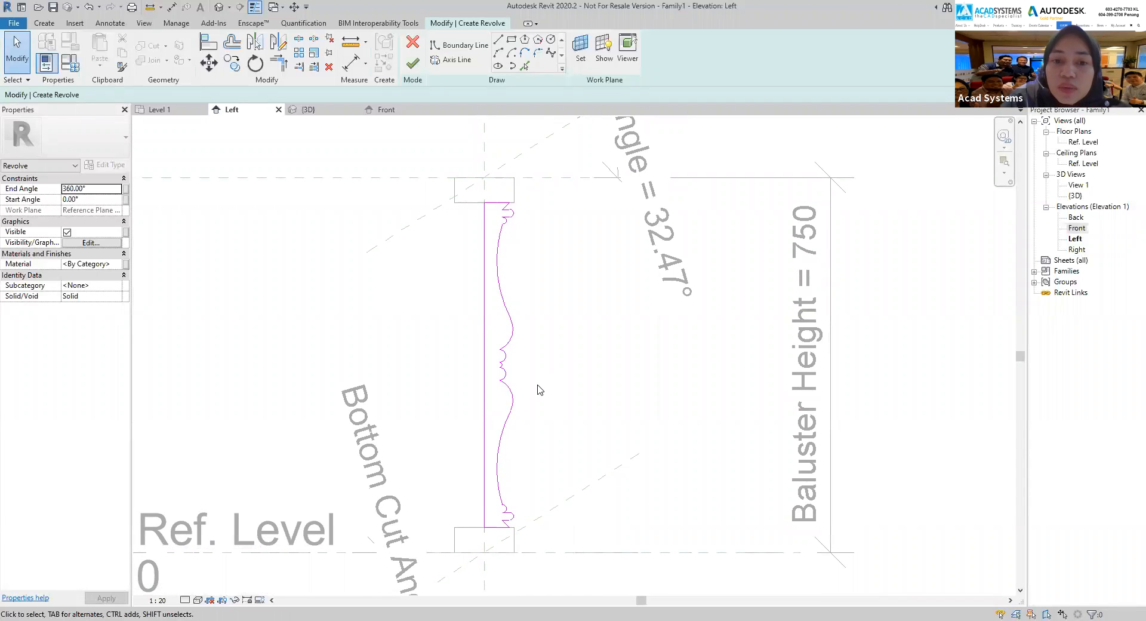
middle_click_drag(578, 410, 571, 430)
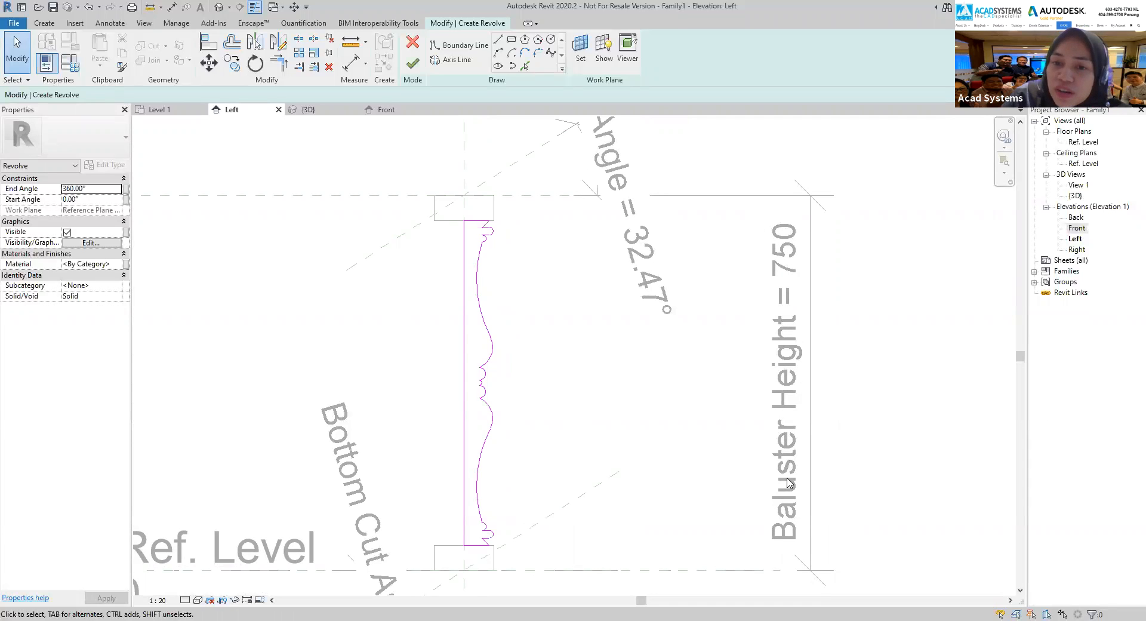
left_click(452, 60)
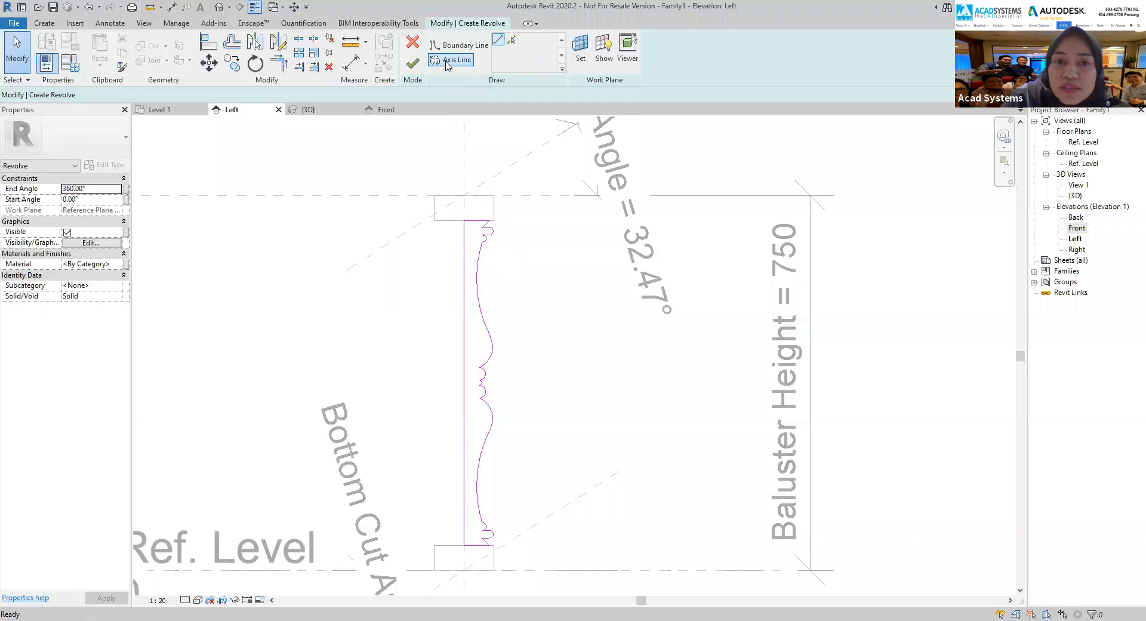
left_click(514, 44)
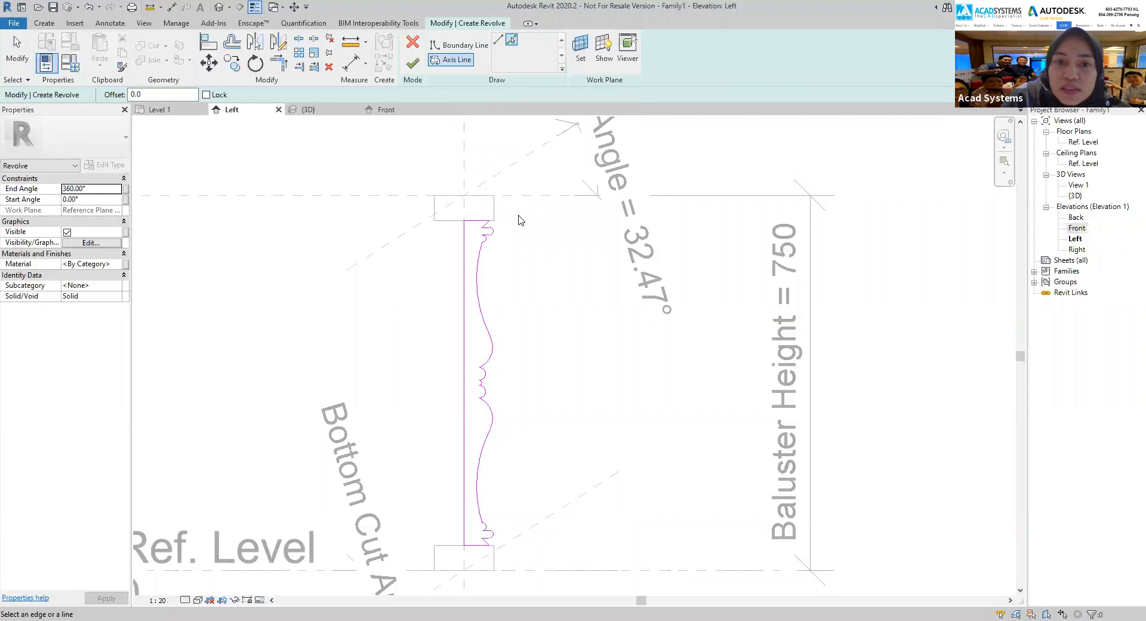
scroll(519, 220, "down", 3)
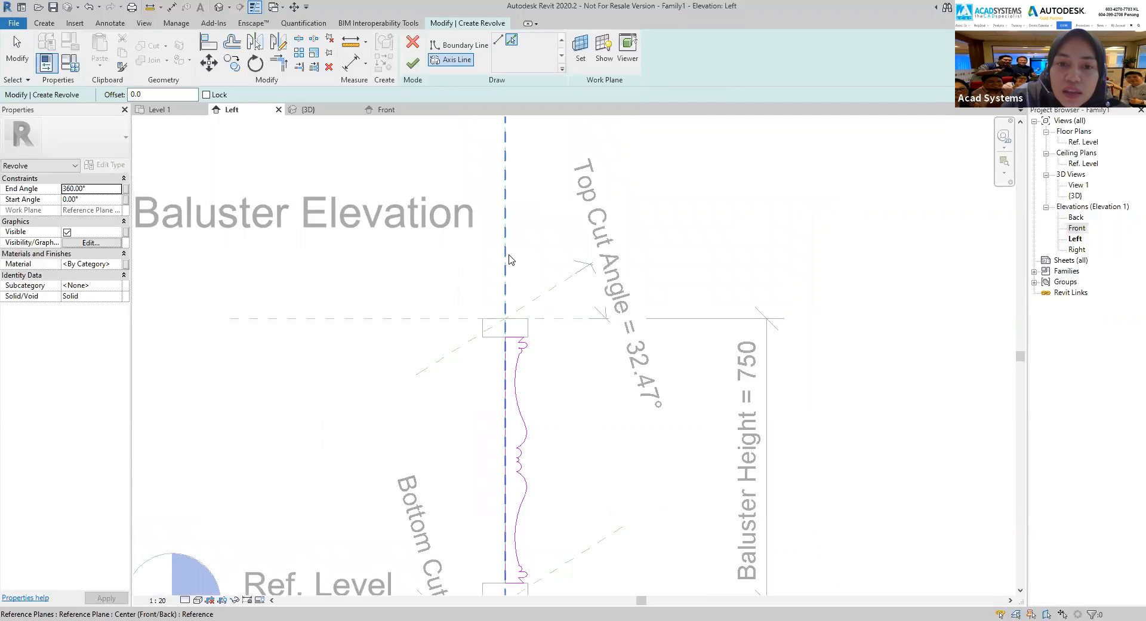
left_click(509, 259)
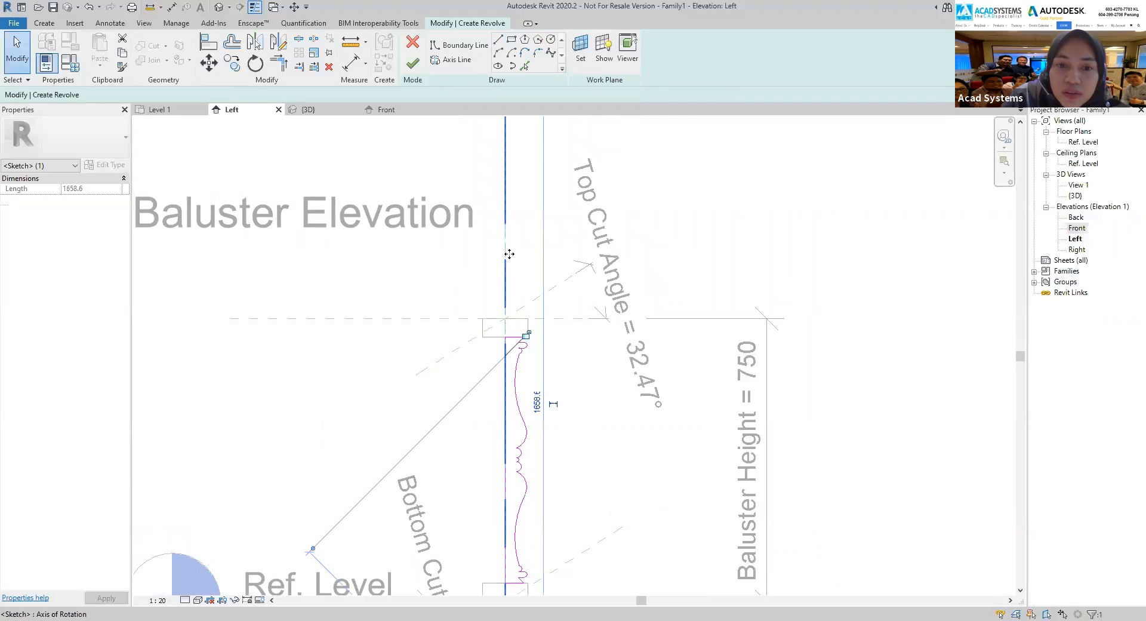
left_click(411, 65)
left_click(541, 442)
scroll(526, 311, "down", 2)
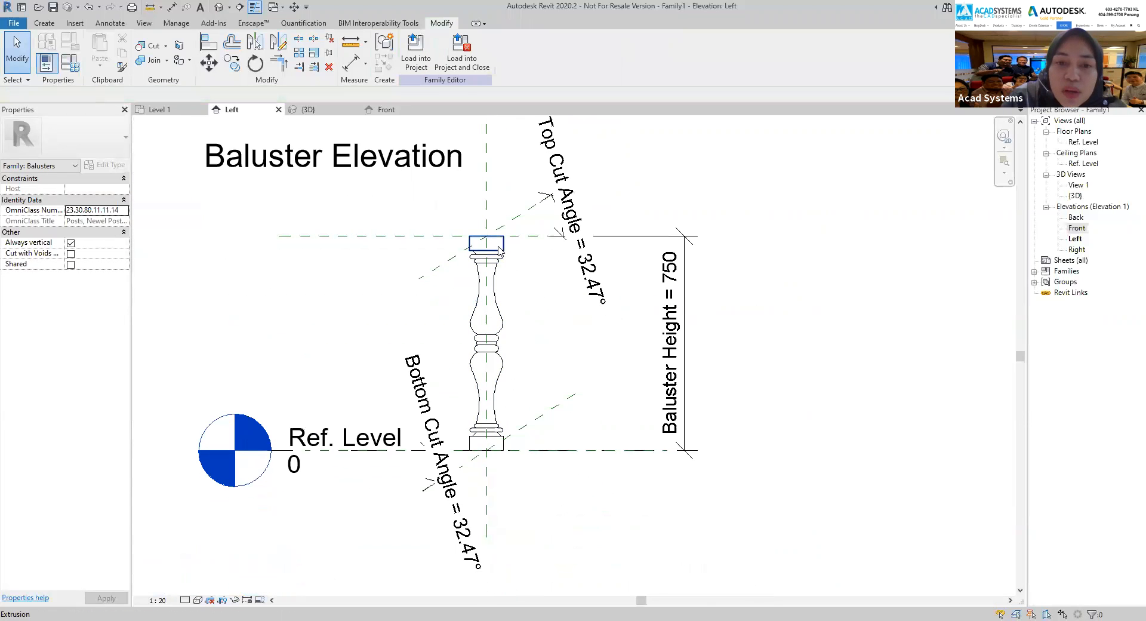
scroll(493, 364, "up", 2)
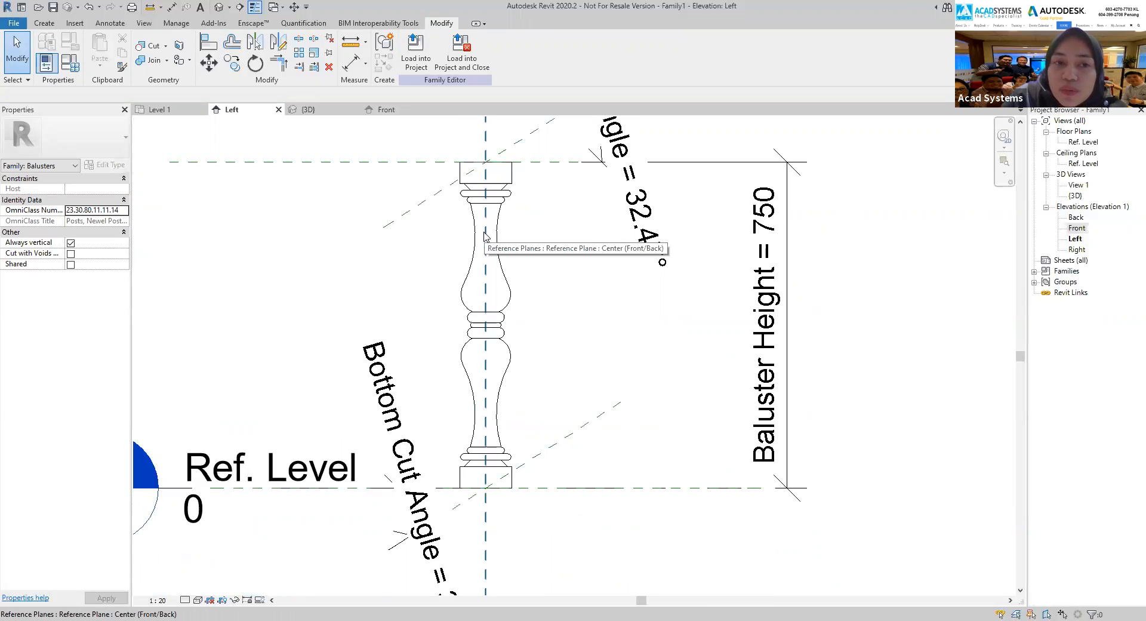
middle_click_drag(547, 355, 552, 405)
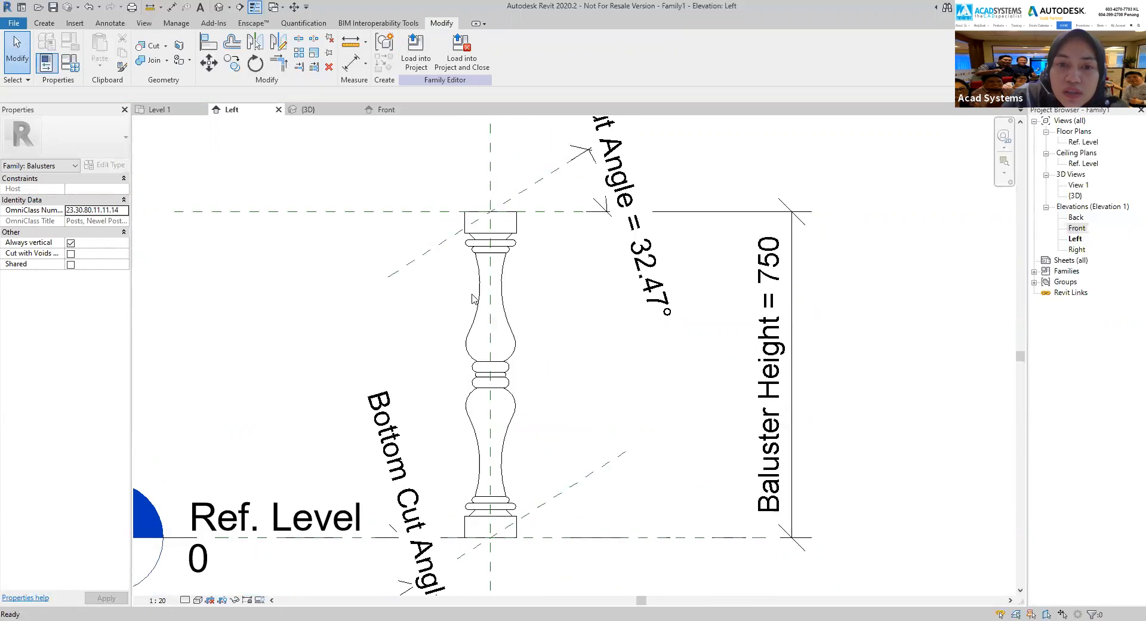
In the 3D view, join the revolved shaft's geometry with the top and bottom blocks.
left_click(306, 111)
middle_click_drag(360, 349, 377, 231, "shift")
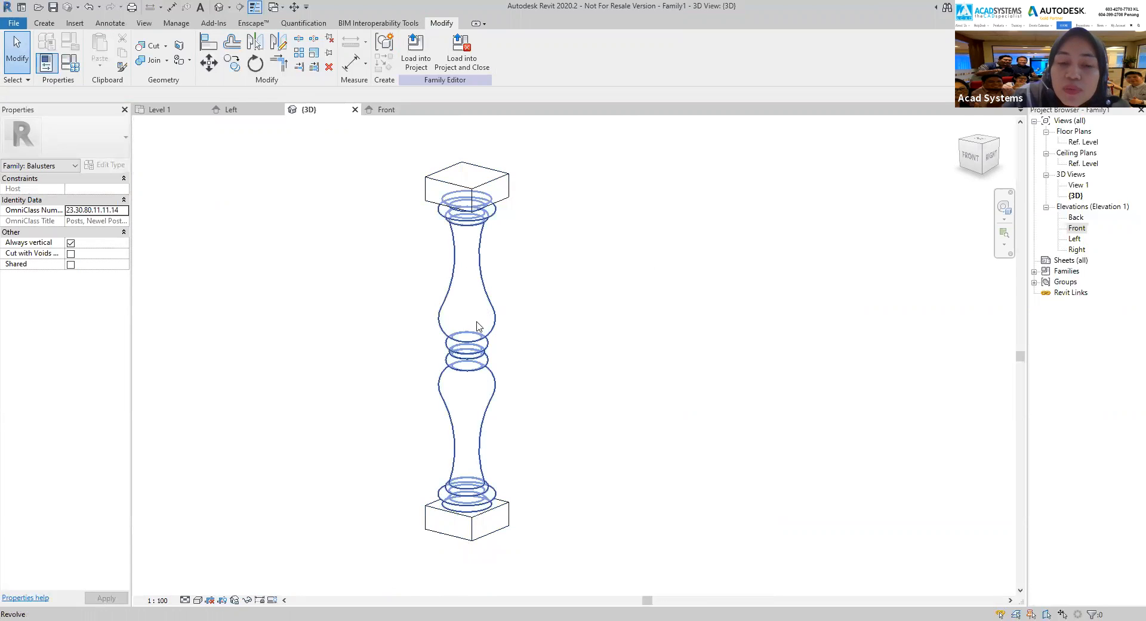
mouse_move(532, 334)
middle_mouse_down()
mouse_move(545, 348)
mouse_move(547, 324)
middle_mouse_up()
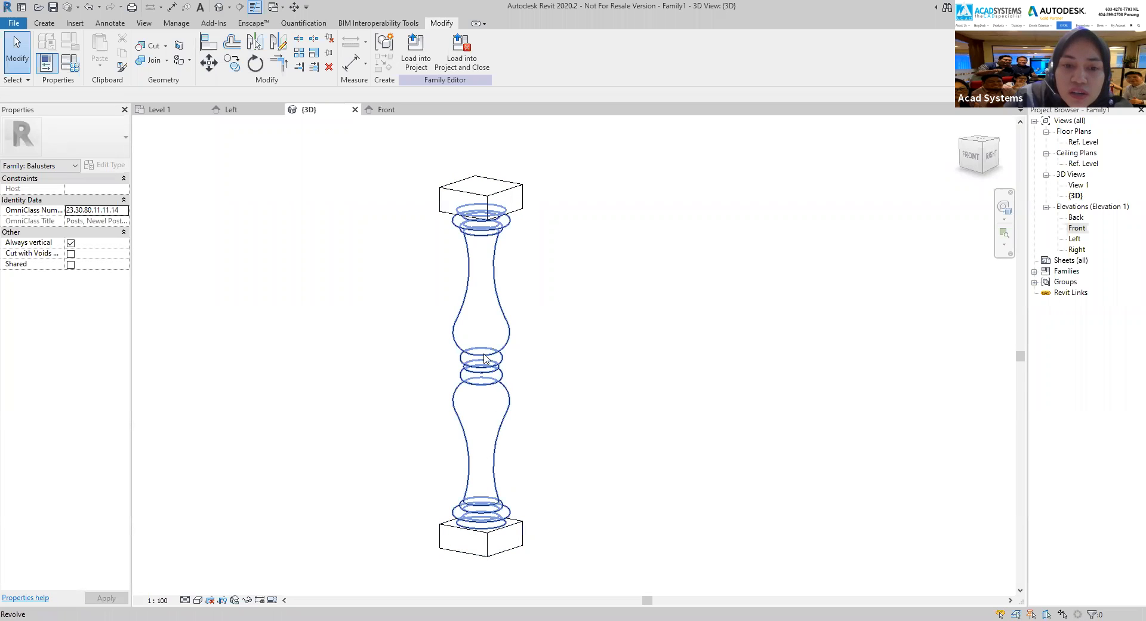
left_click(166, 60)
left_click(157, 77)
left_click(472, 201)
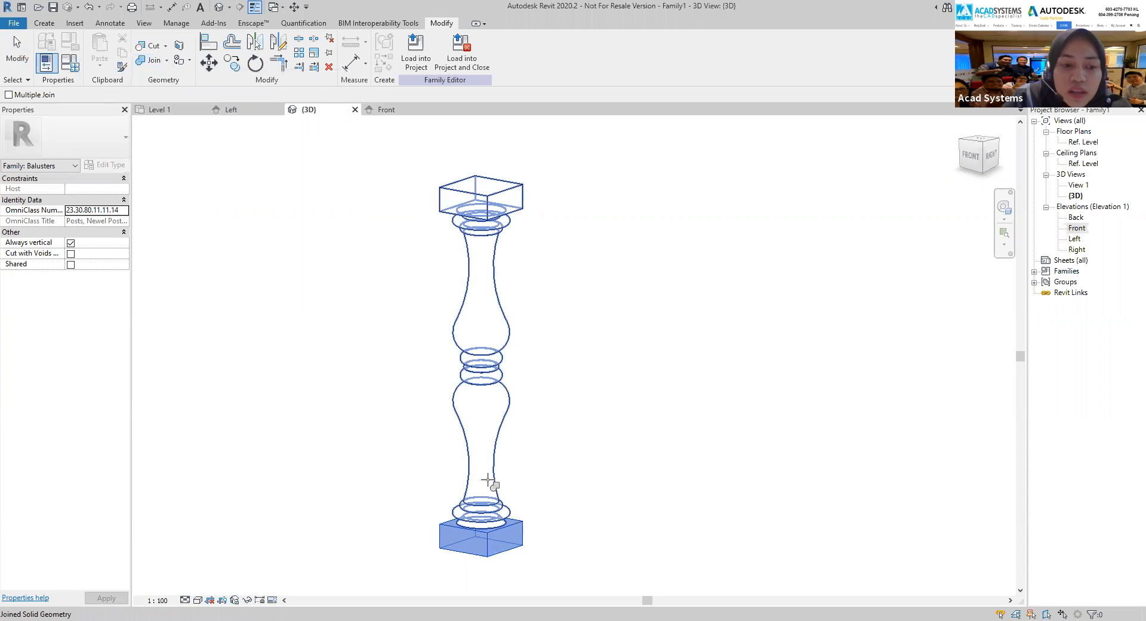
key("Escape")
key("Escape")
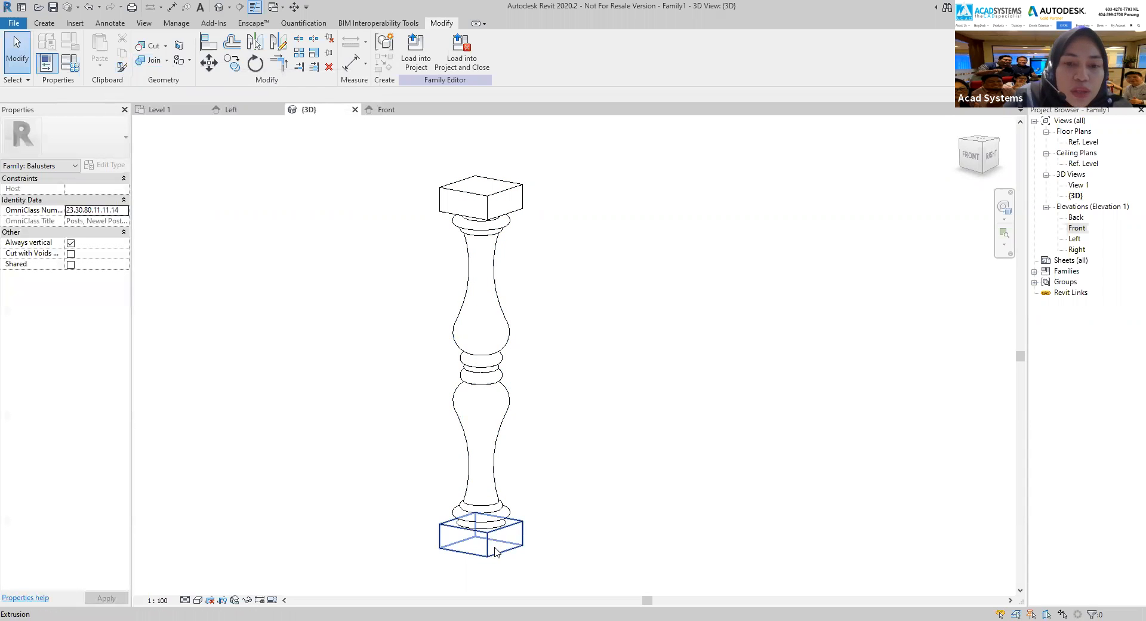
For the joined baluster's material, duplicate the Default material and name the copy Marble.
left_click(495, 293)
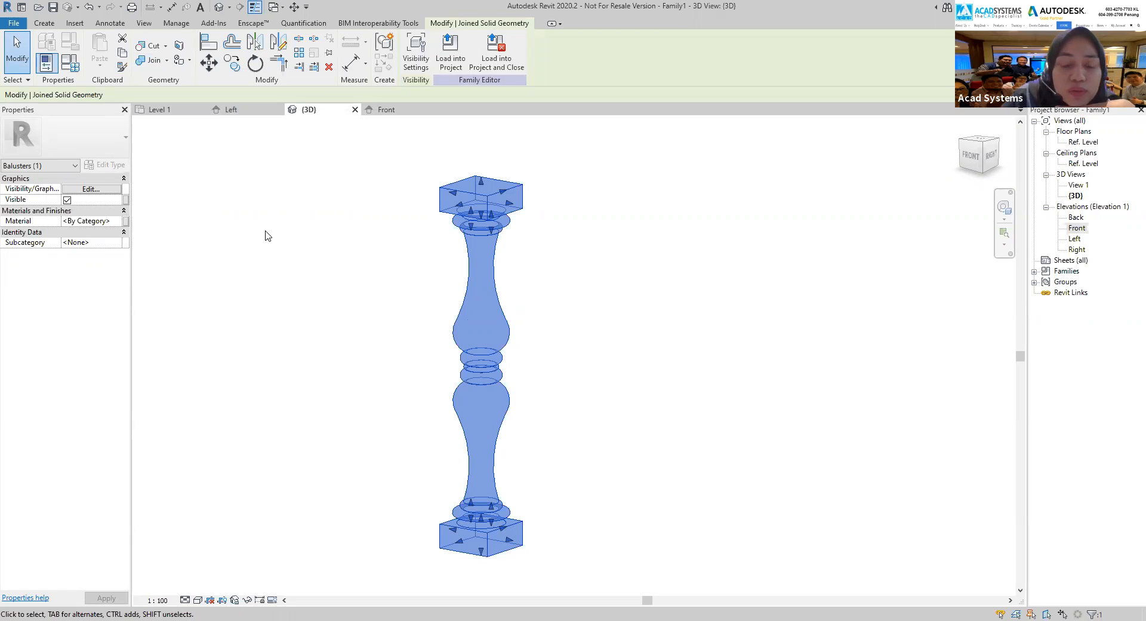
left_click(118, 222)
left_click(119, 221)
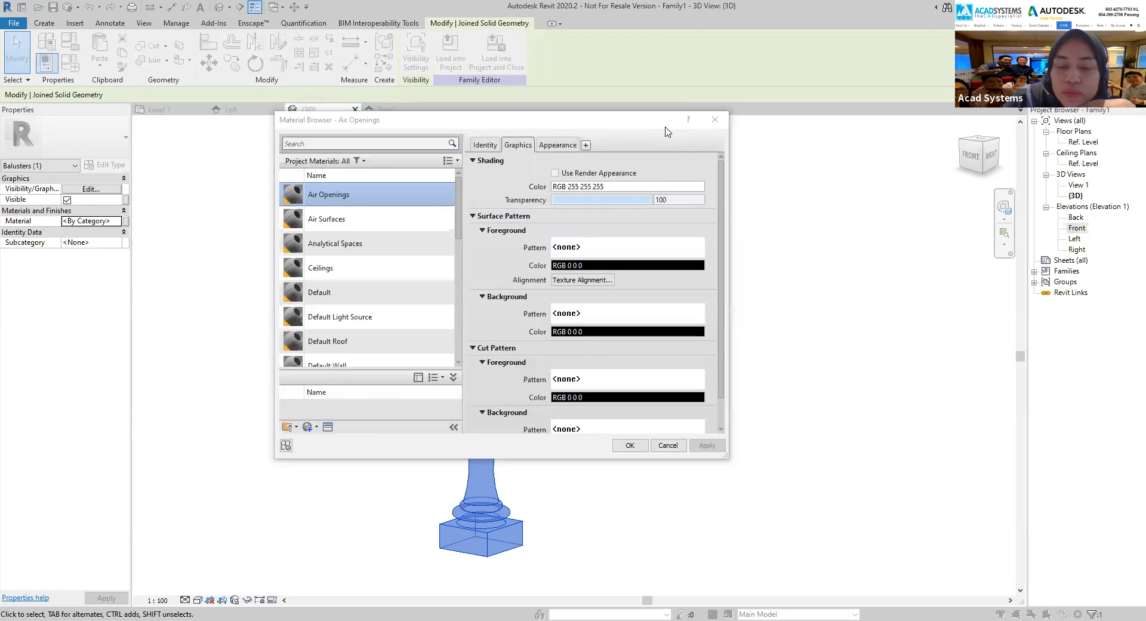
mouse_move(459, 205)
left_mouse_down()
mouse_move(471, 349)
mouse_move(464, 201)
left_mouse_up()
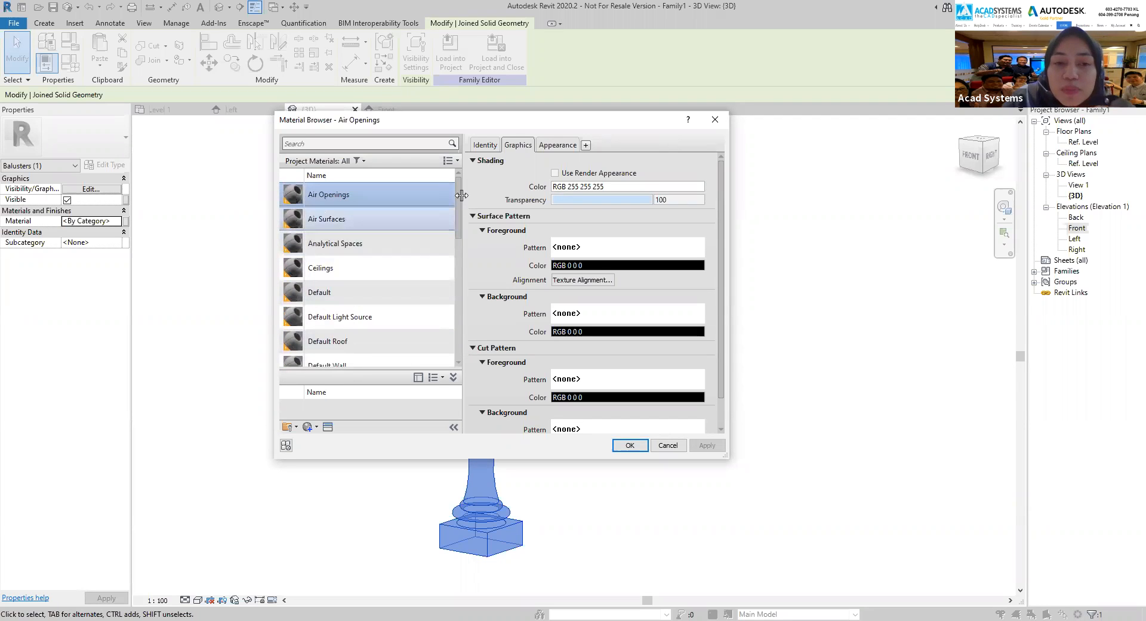
scroll(412, 263, "down", 3)
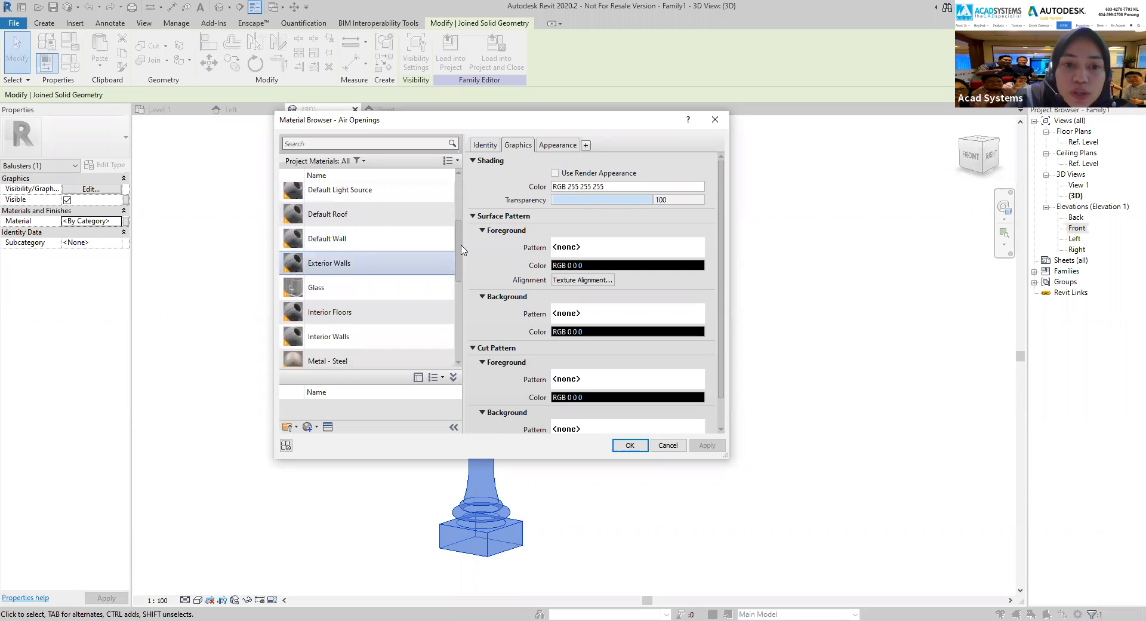
scroll(409, 282, "up", 3)
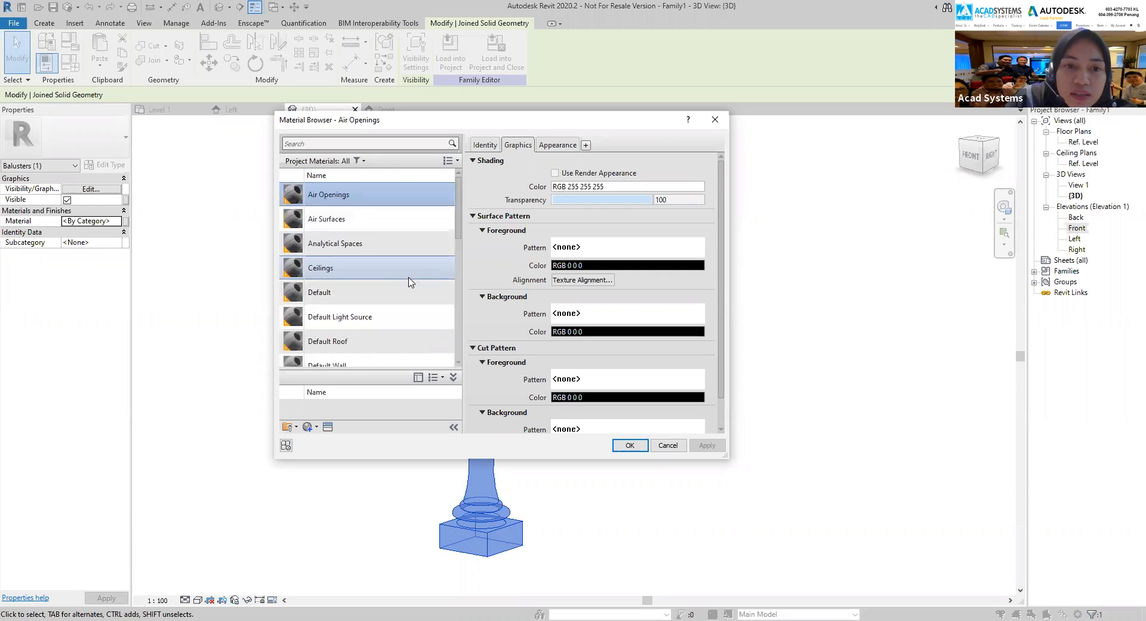
left_click(367, 293)
right_click(369, 297)
left_click(404, 317)
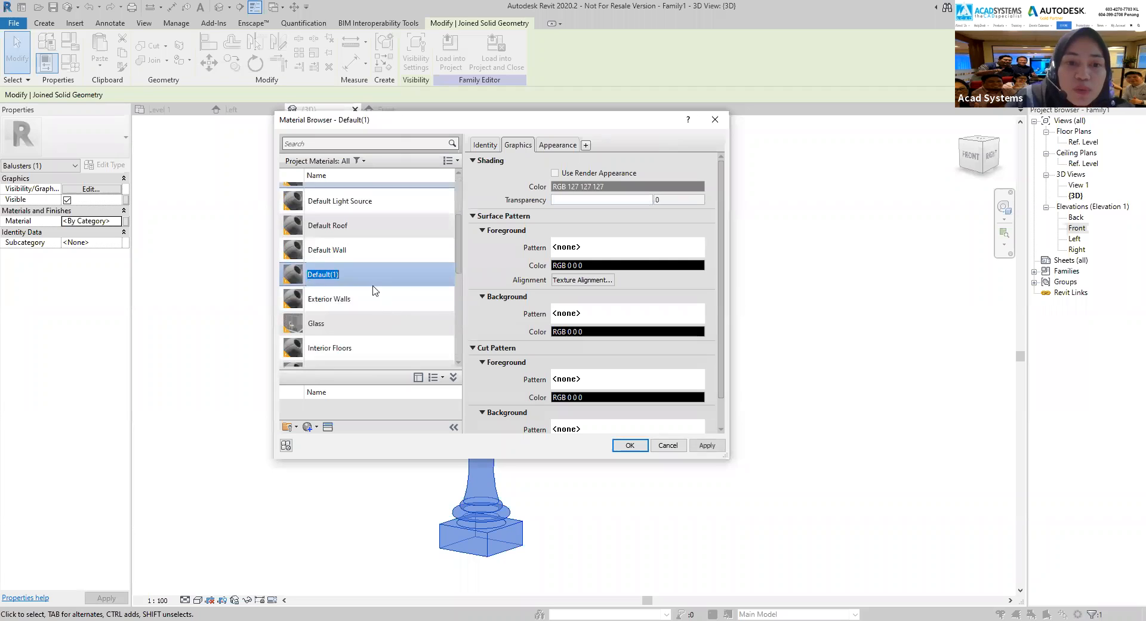
type("Marble")
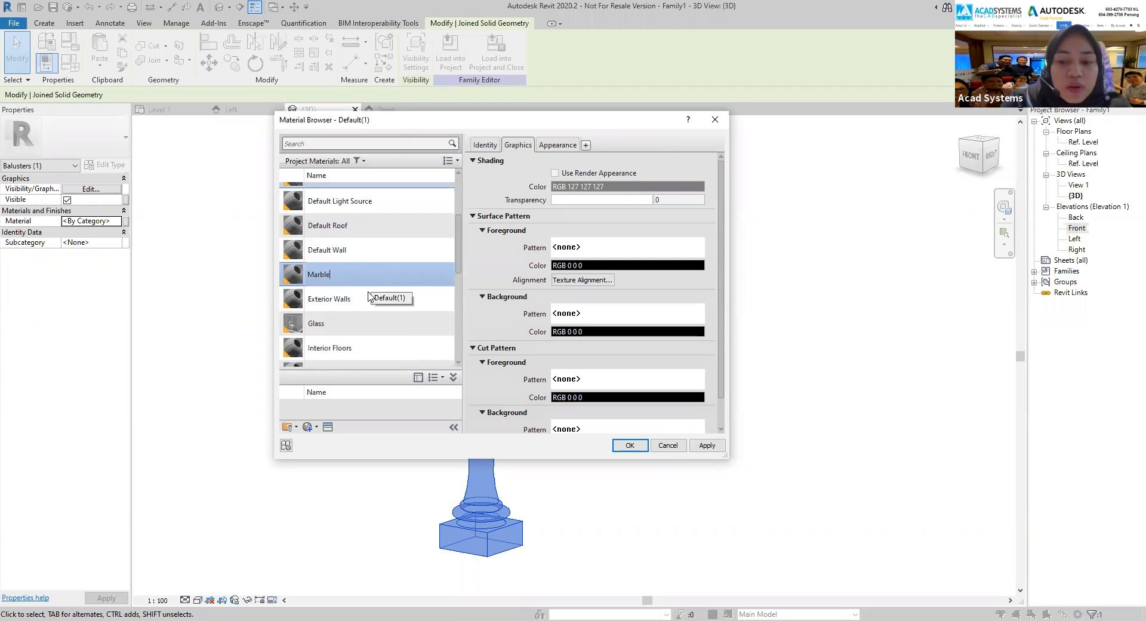
key("Return")
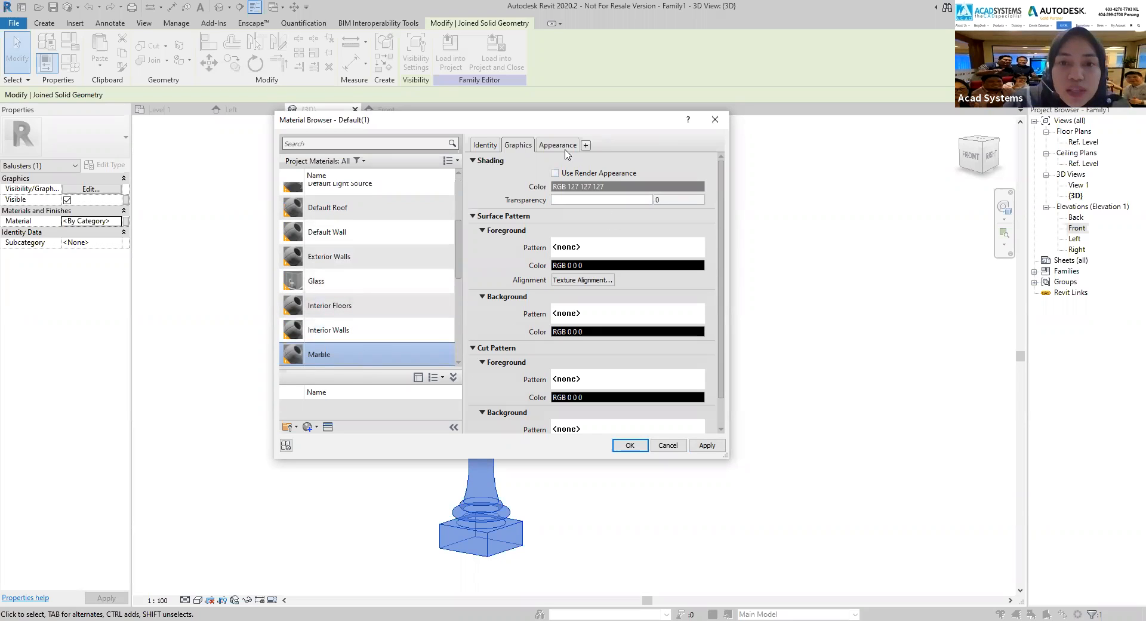
Replace Marble's appearance asset with Fine - Alabaster from the Appearance Library's Stone: Marble category and assign the material to the baluster.
left_click(564, 147)
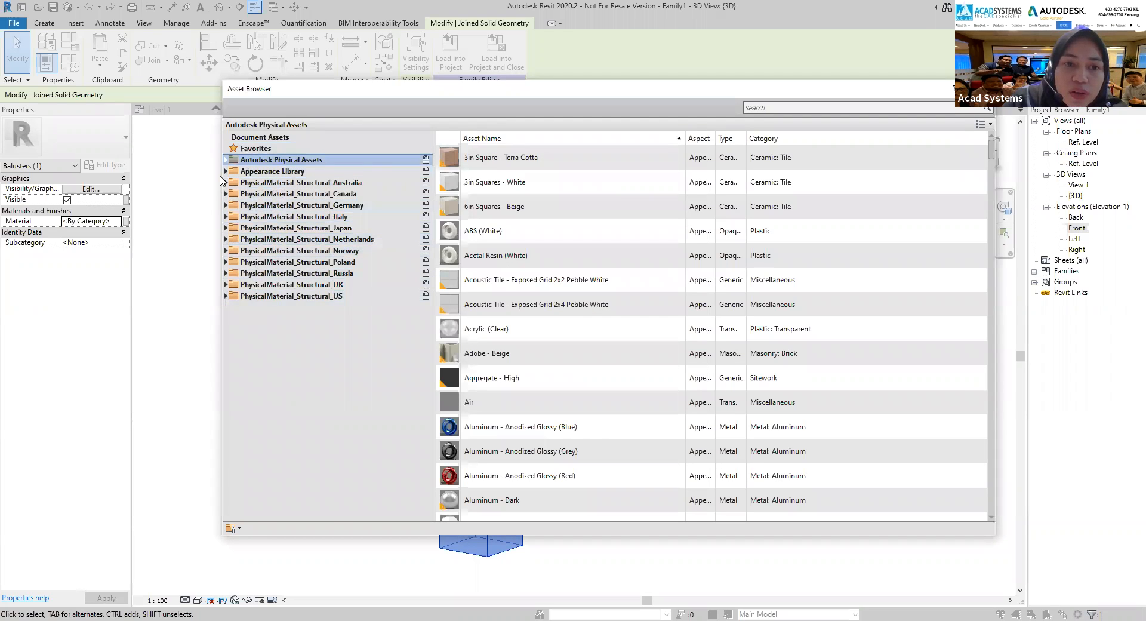
left_click(226, 171)
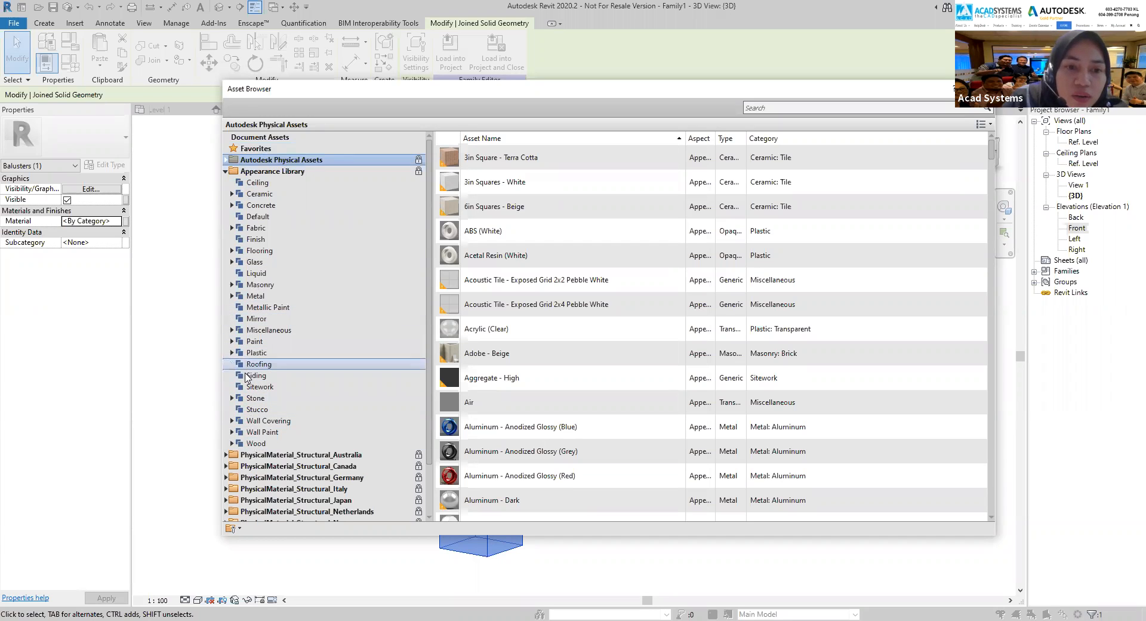
left_click(232, 398)
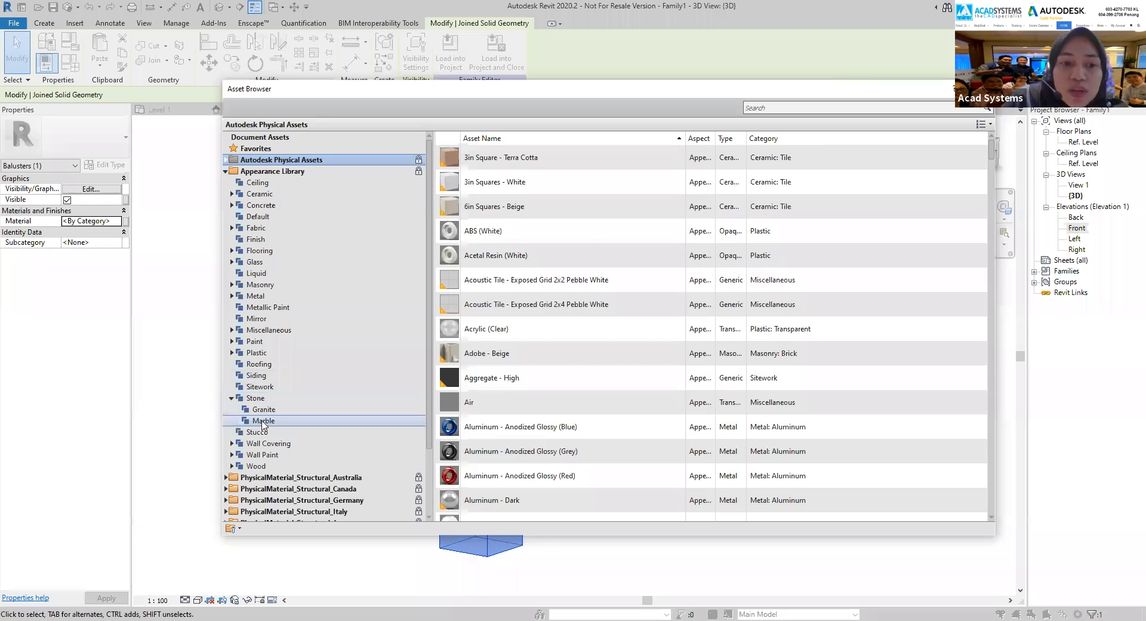
left_click(264, 421)
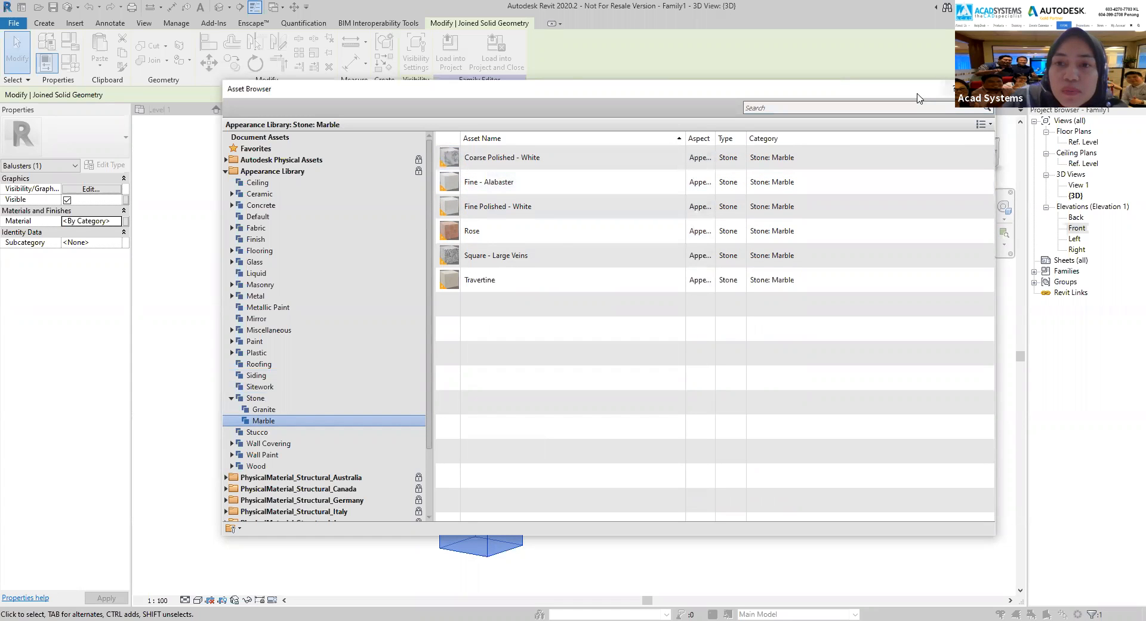
left_click_drag(910, 87, 844, 56)
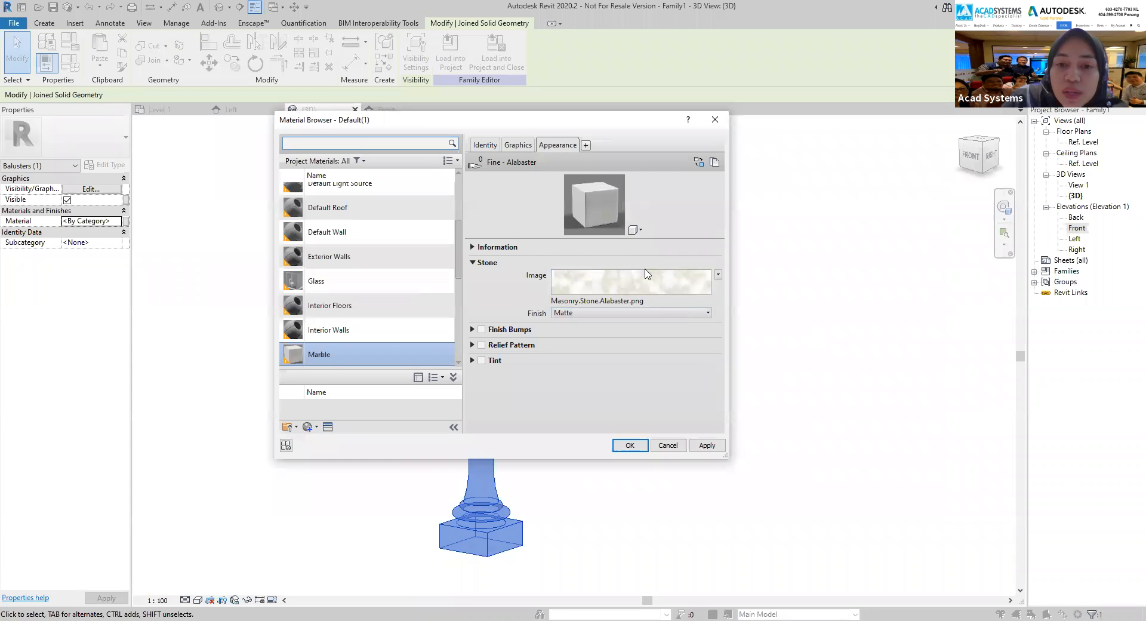
mouse_move(604, 277)
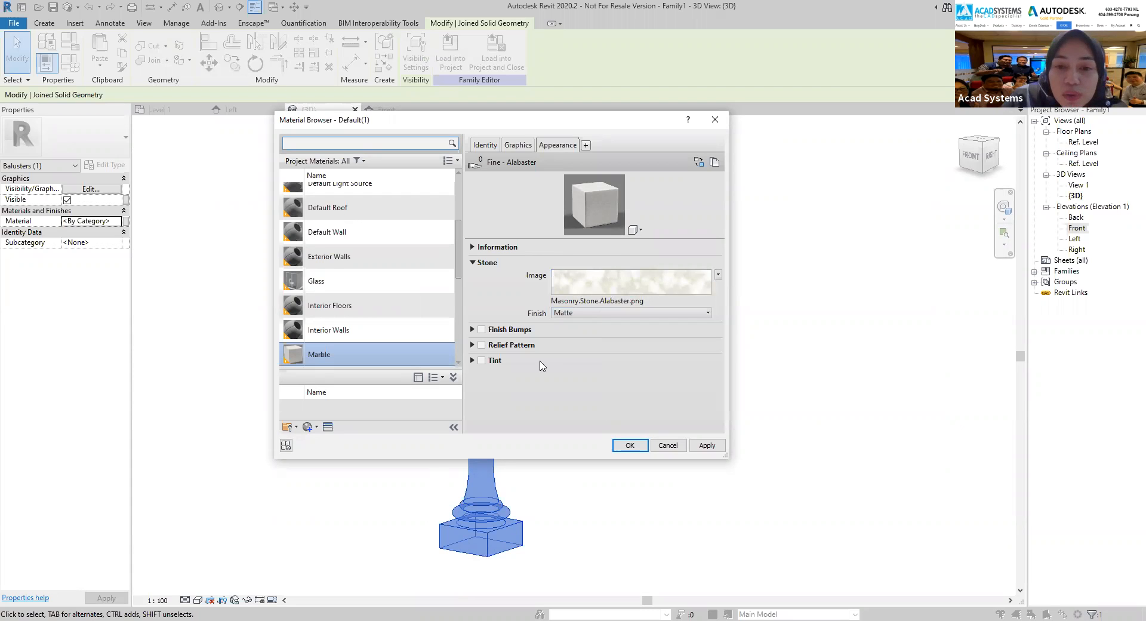
left_click(707, 445)
left_click(629, 446)
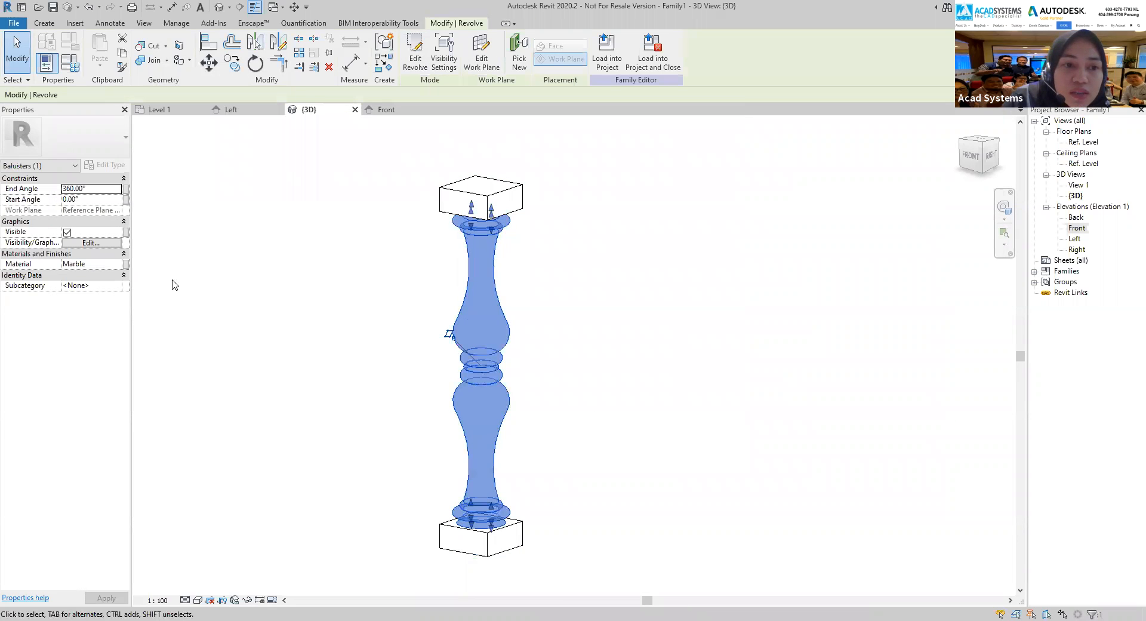
left_click(635, 228)
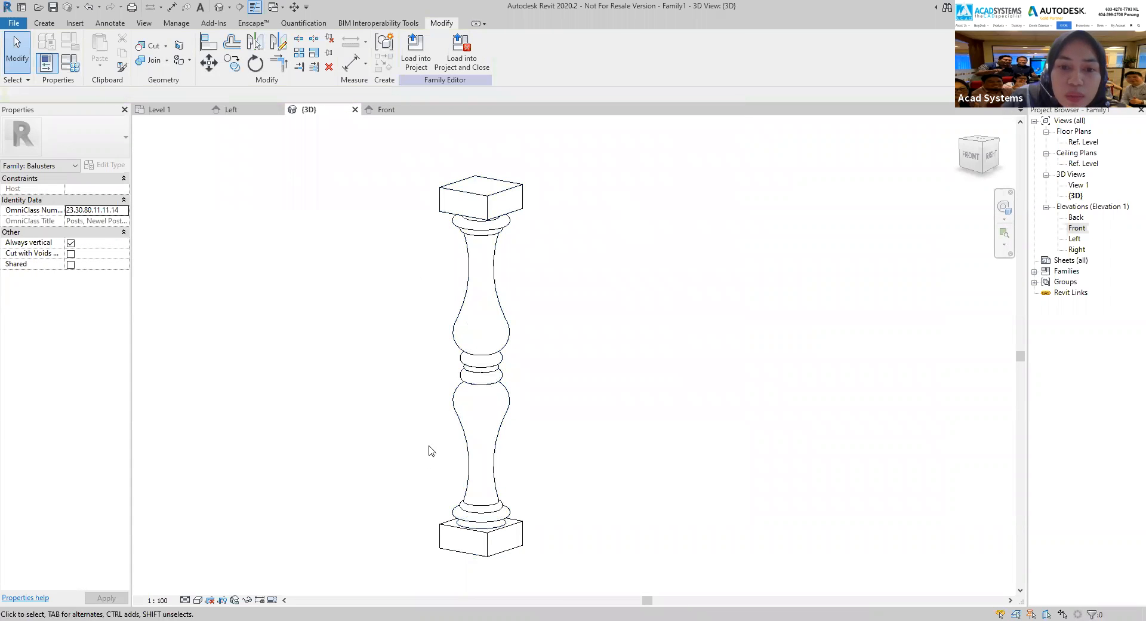
Set the 3D view's visual style to Realistic.
left_click(198, 600)
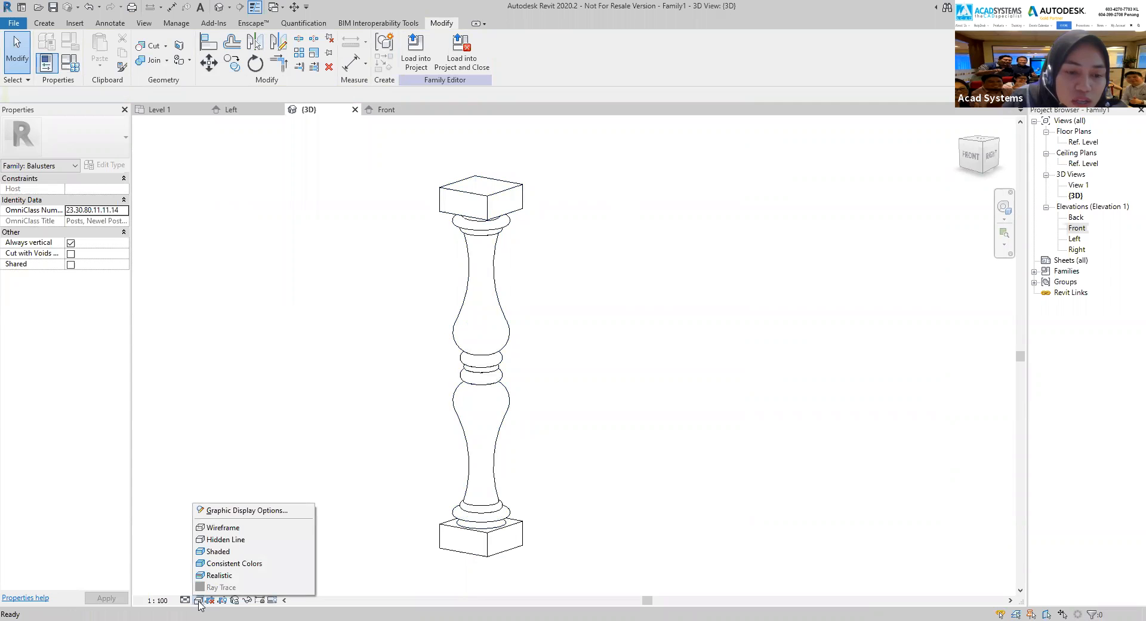
left_click(221, 575)
scroll(525, 334, "up", 8)
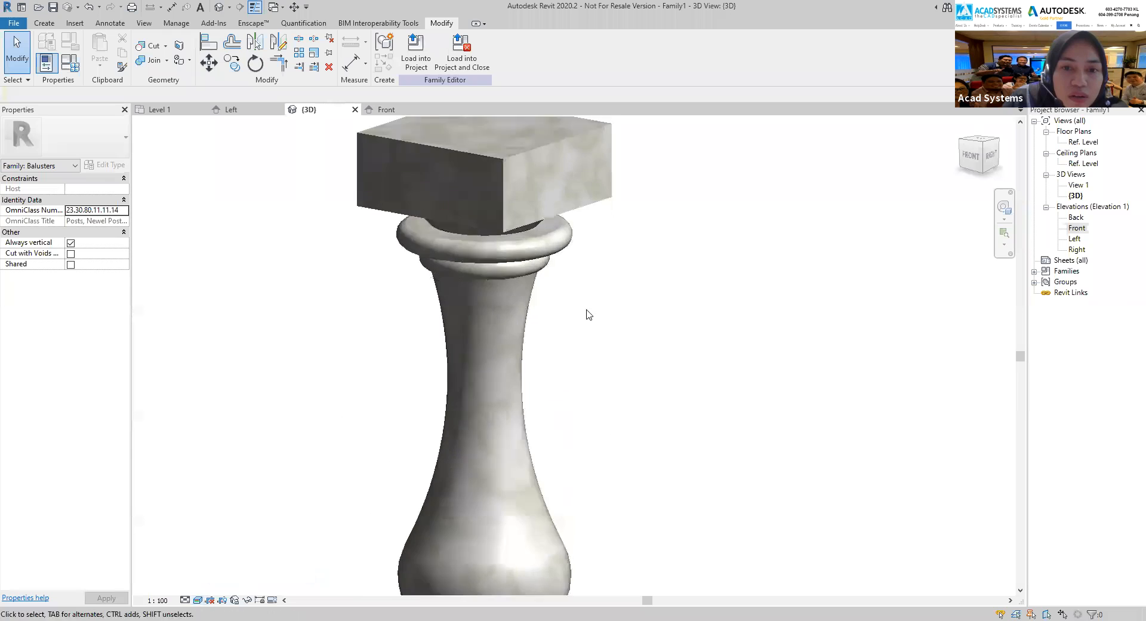
Examine the marble finish along the baluster from the top block down to the base in the 3D view.
middle_click_drag(589, 314, 571, 289, "shift")
scroll(575, 428, "down", 1)
middle_click_drag(574, 427, 550, 269)
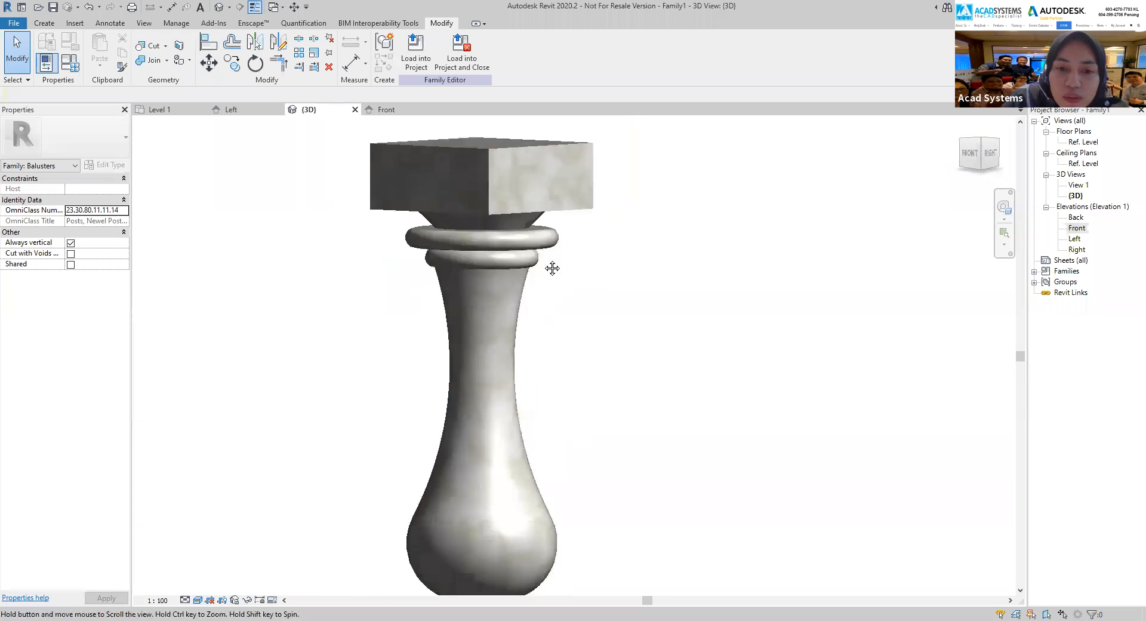
middle_click_drag(605, 402, 599, 251)
middle_click_drag(586, 417, 593, 156)
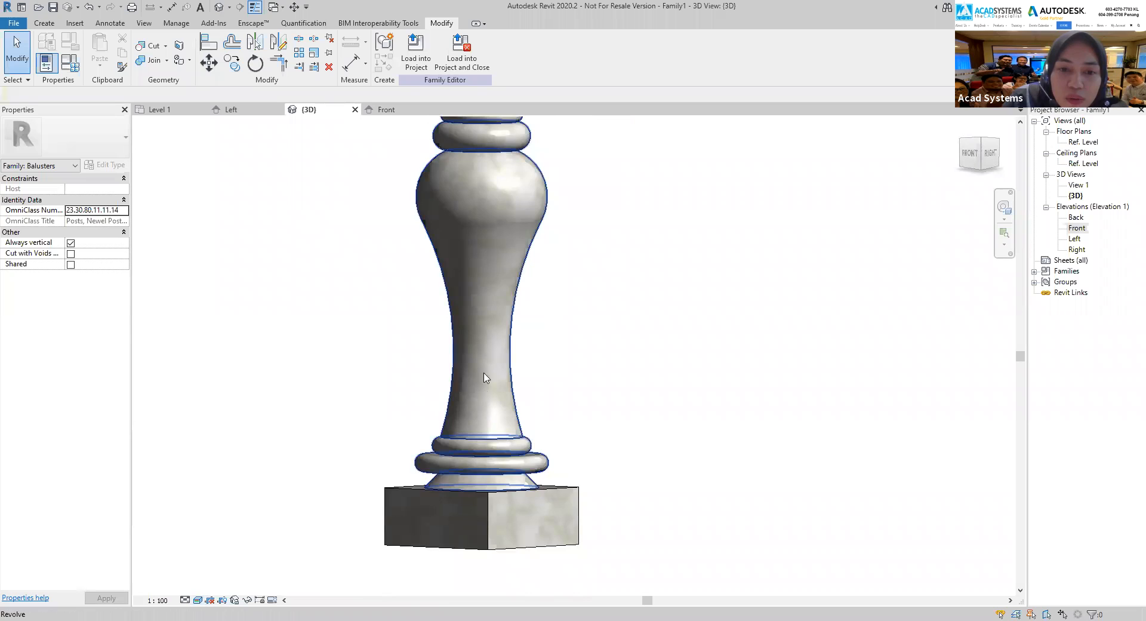
scroll(566, 262, "down", 5)
middle_click_drag(604, 327, 598, 471)
mouse_move(621, 304)
middle_mouse_down("shift")
mouse_move(622, 322)
mouse_move(604, 337)
mouse_move(609, 315)
middle_mouse_up("shift")
middle_click_drag(609, 314, 577, 326)
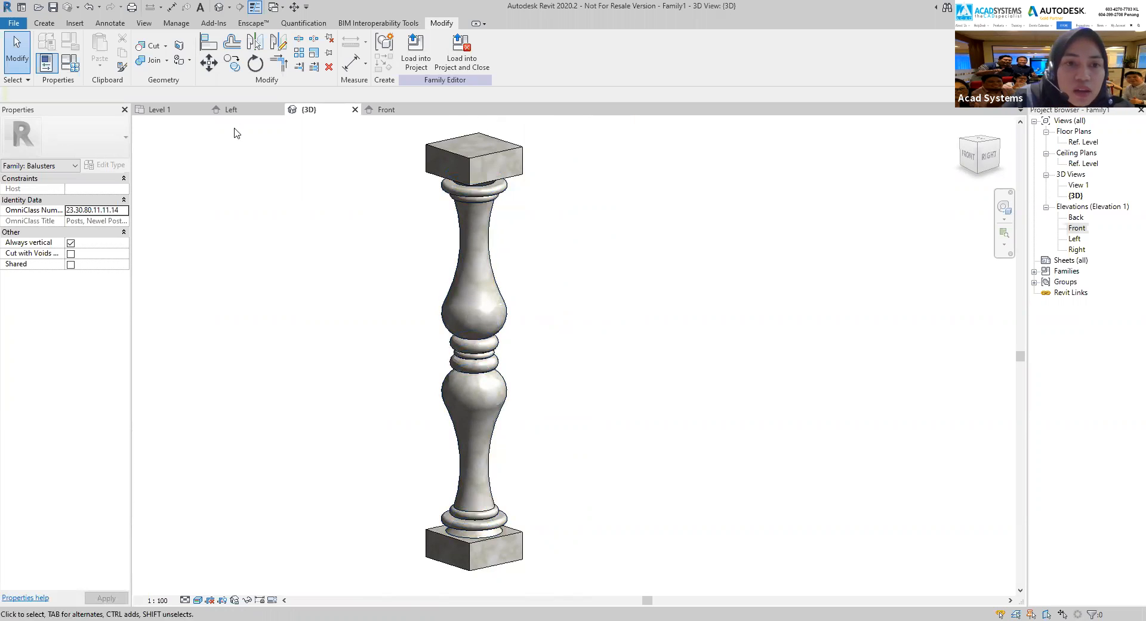
Close the Left and Front elevation views, keeping the 3D view open.
left_click(233, 110)
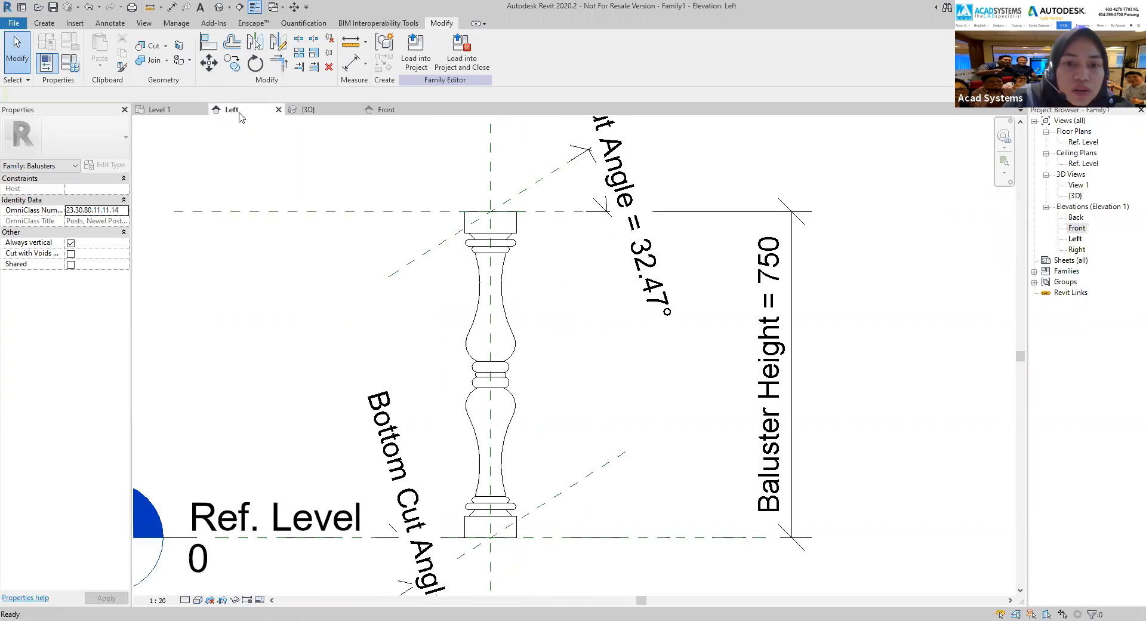
left_click(278, 109)
left_click(310, 110)
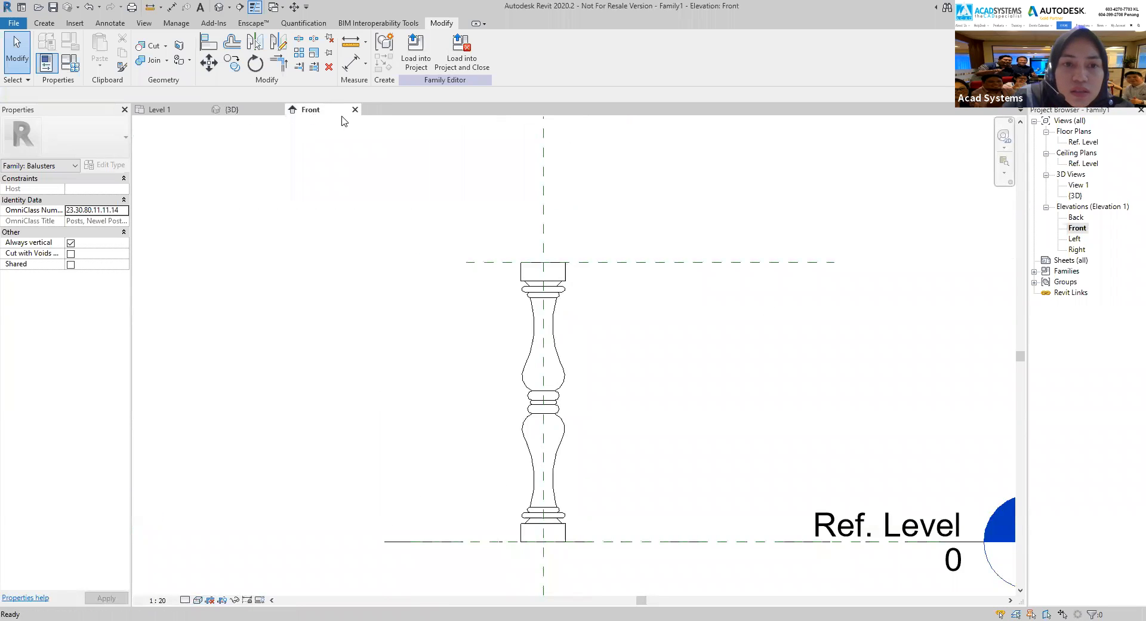
left_click(354, 109)
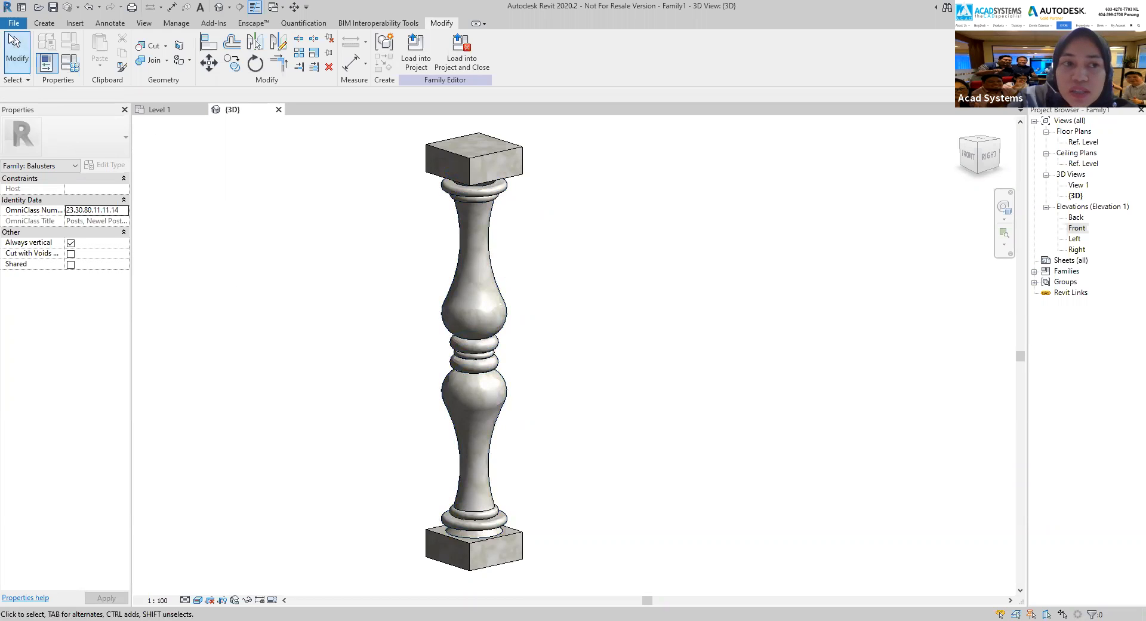
Create a new family from the Metric Profile-Rail template.
left_click(13, 22)
mouse_move(71, 81)
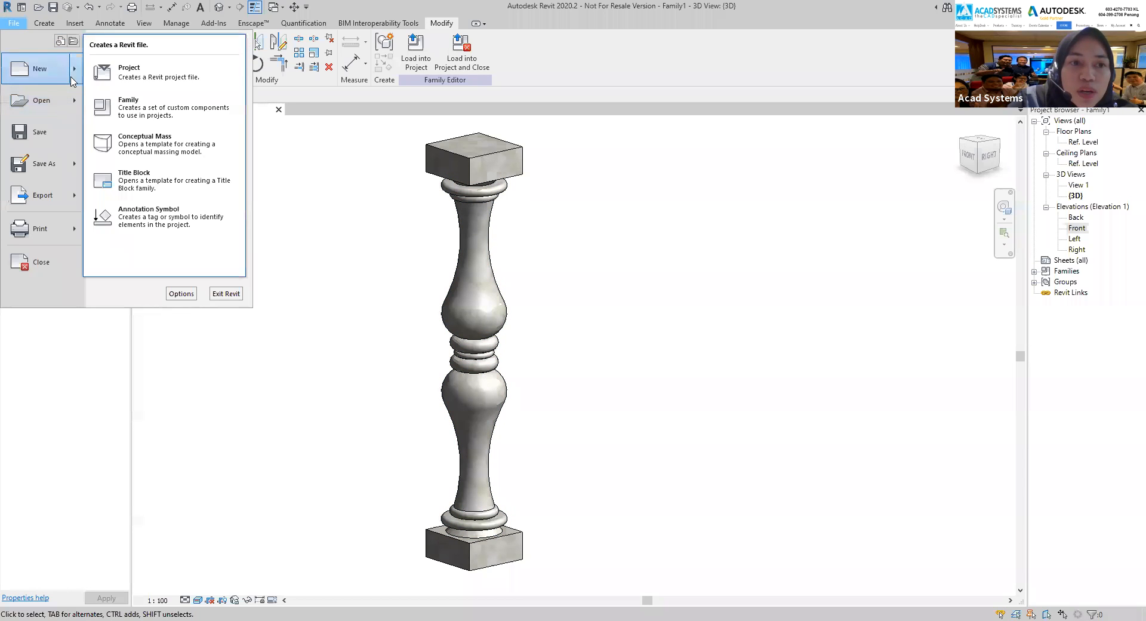
left_click(124, 109)
scroll(461, 98, "down", 13)
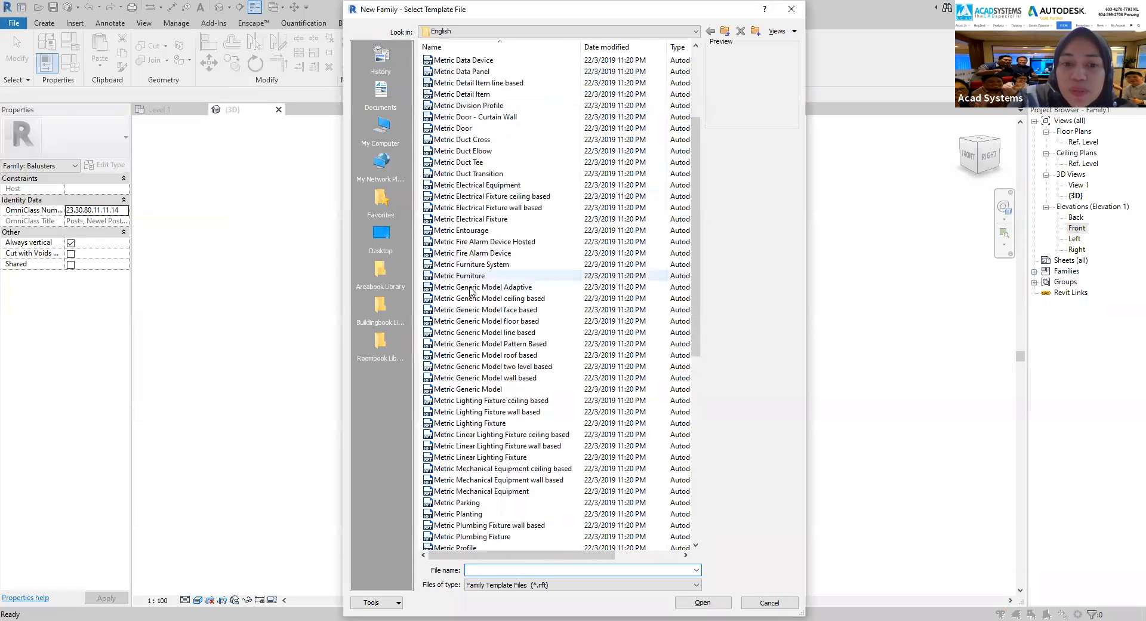
scroll(463, 412, "down", 2)
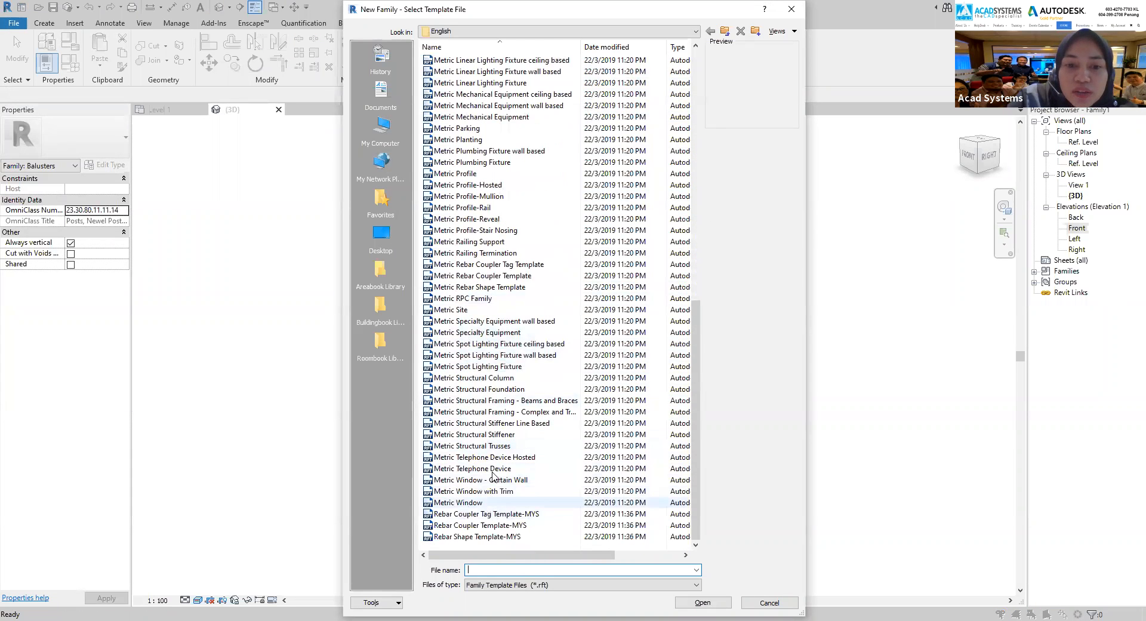
left_click(493, 209)
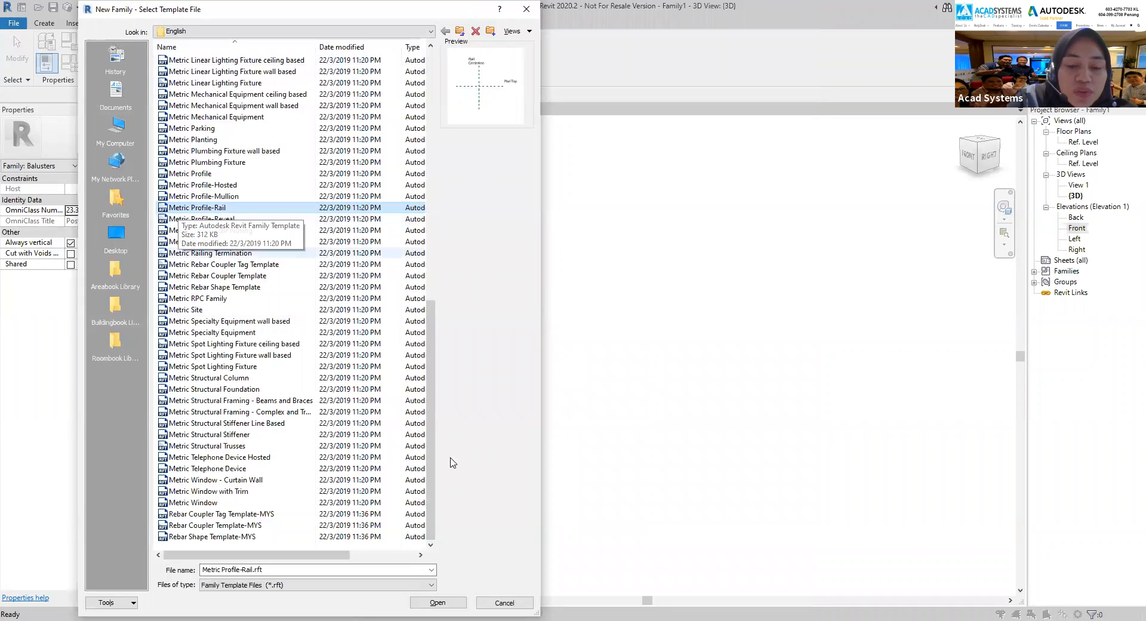
left_click(438, 604)
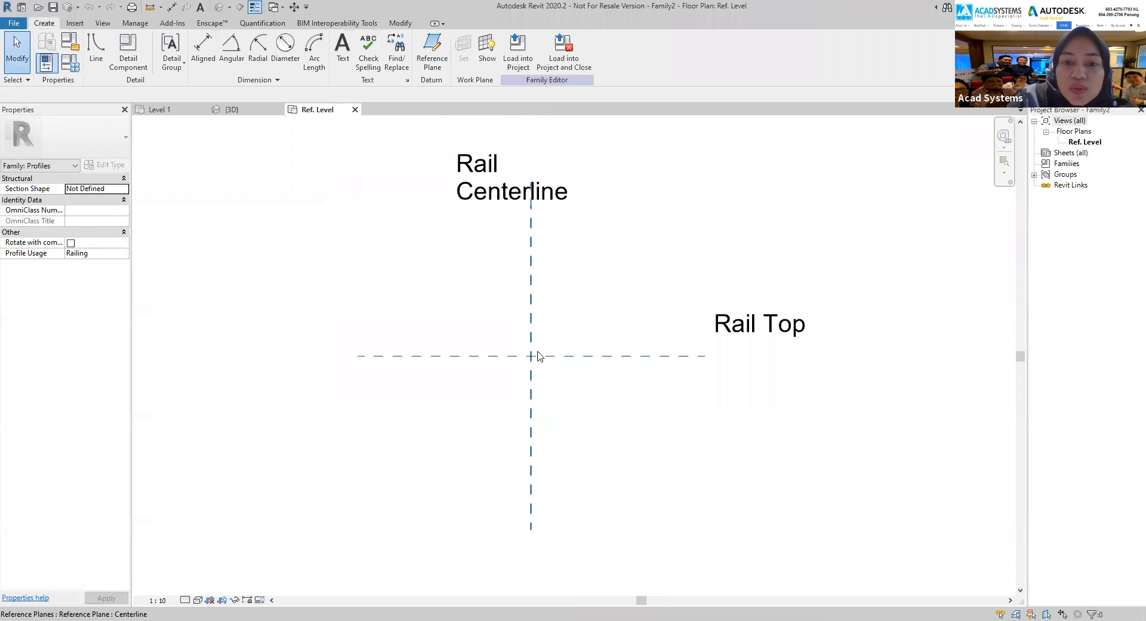
Draw a profile rectangle about 185 mm wide and 55 mm high, sitting on the Rail Top plane and crossing the Rail Centerline.
scroll(551, 309, "up", 5)
middle_click_drag(561, 294, 584, 362)
scroll(601, 366, "down", 2)
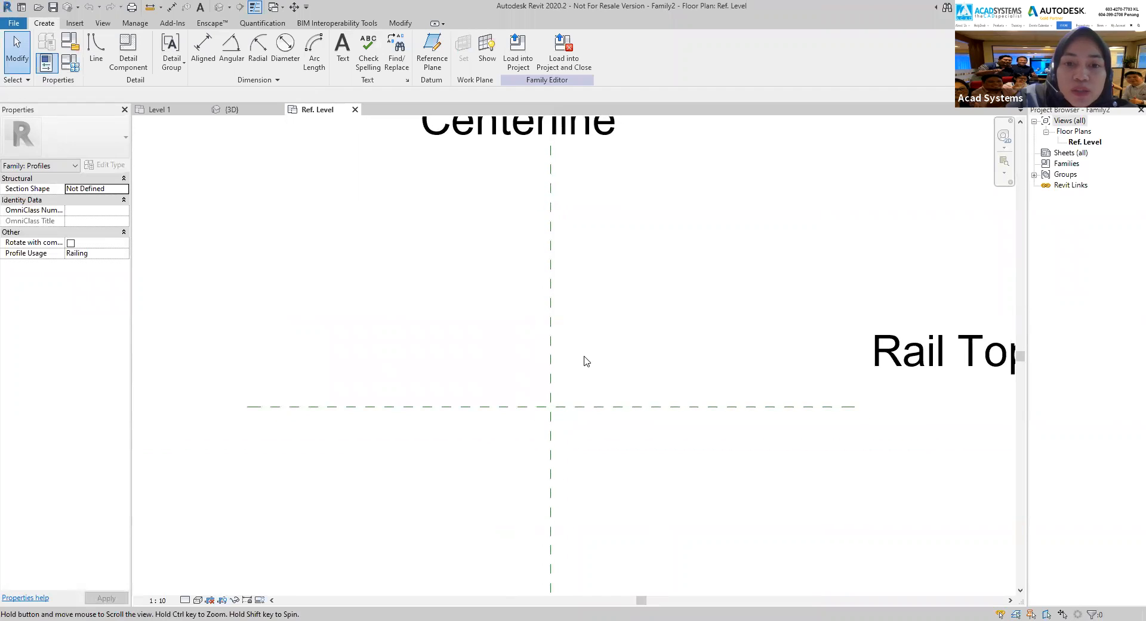
left_click(97, 62)
left_click(422, 41)
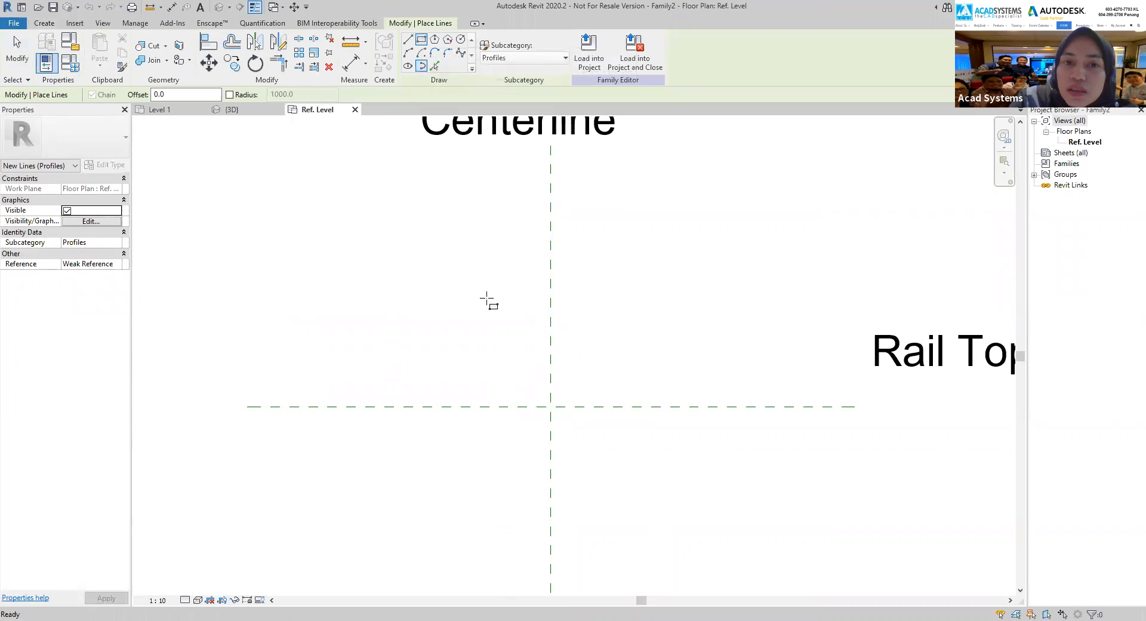
left_click(476, 407)
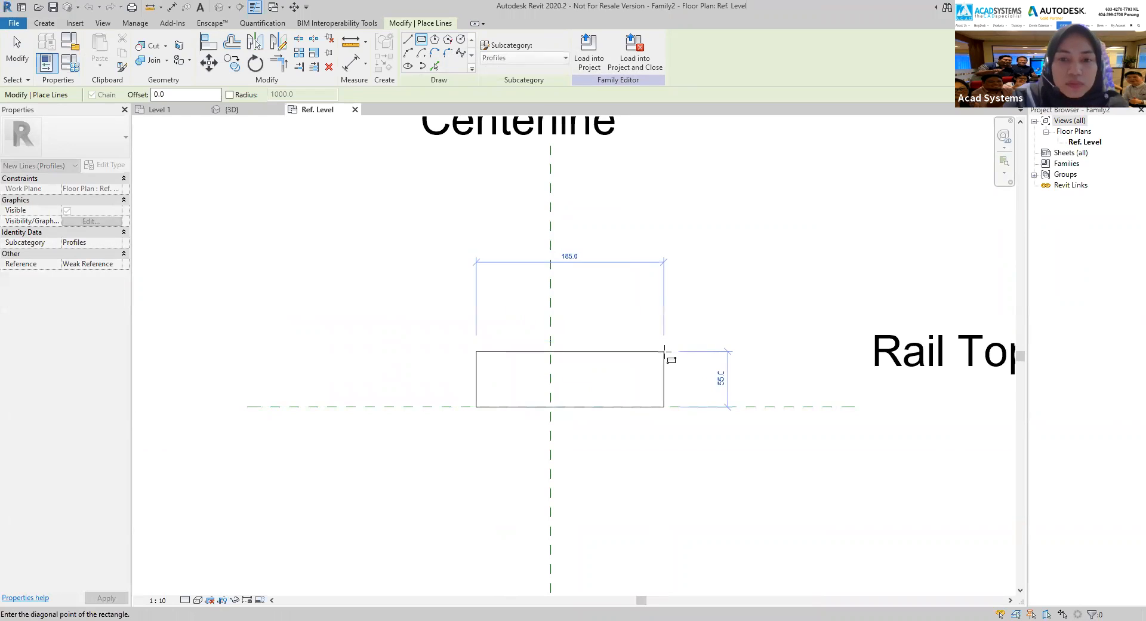
left_click(665, 352)
key("Escape")
key("Escape")
Set the distance from the Rail Centerline to the profile rectangle's right edge to 80 mm.
left_click(532, 407)
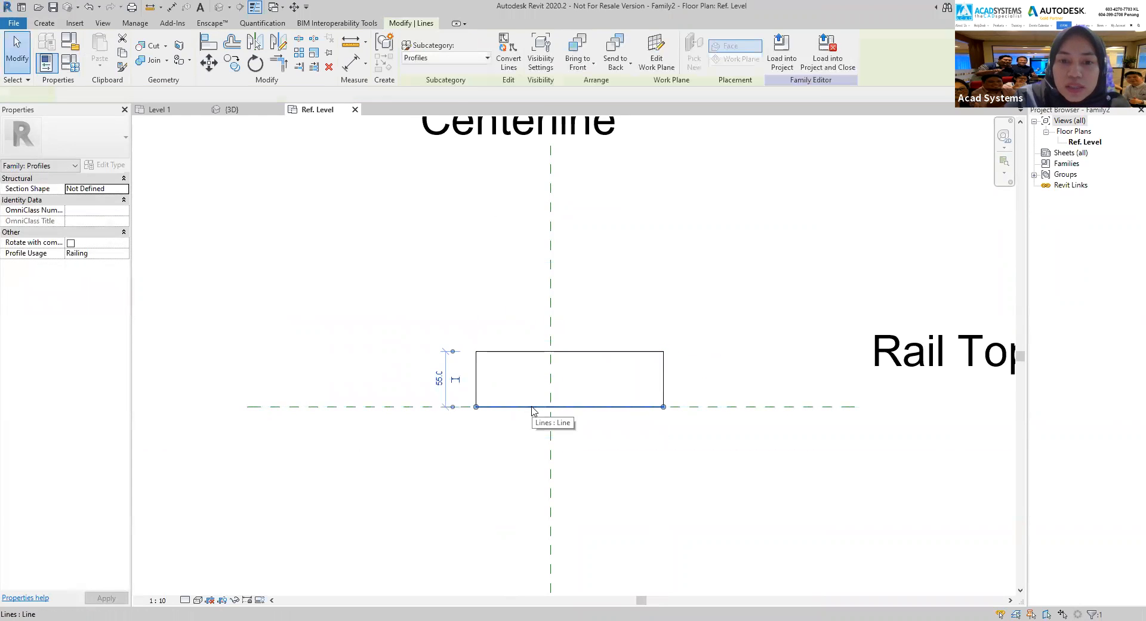
left_click(664, 380)
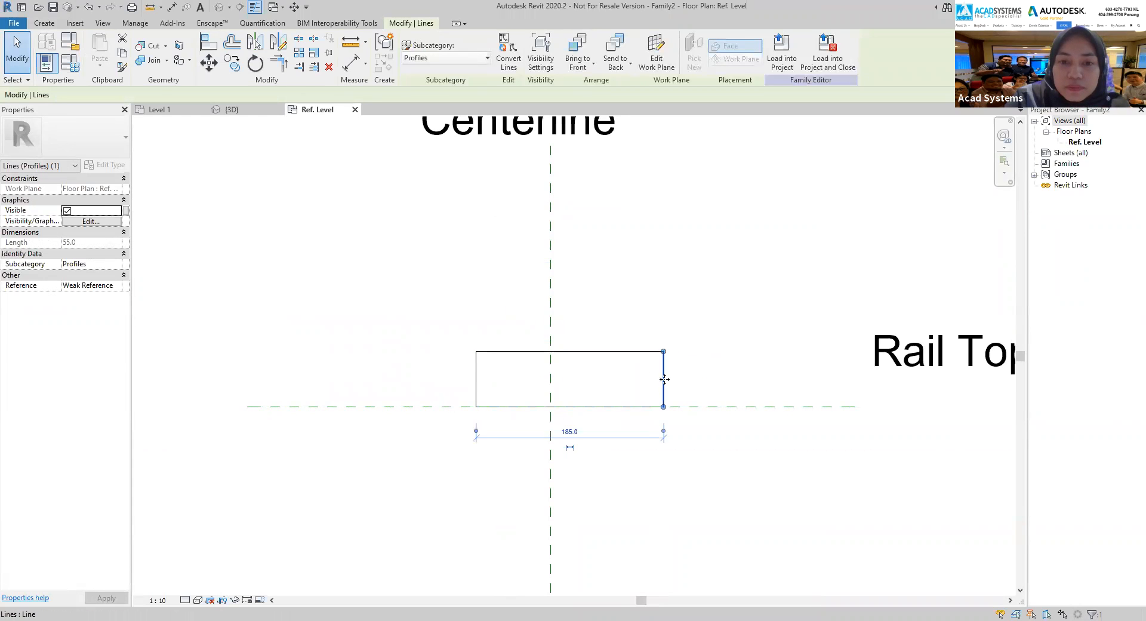
left_click_drag(484, 428, 551, 431)
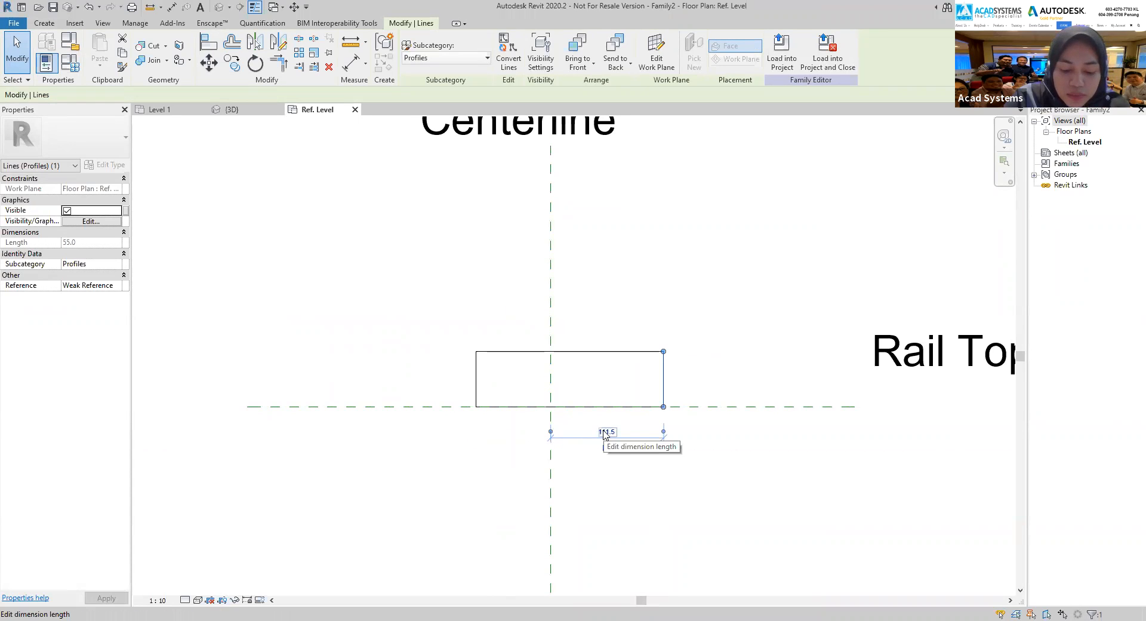
left_click(607, 432)
type("8")
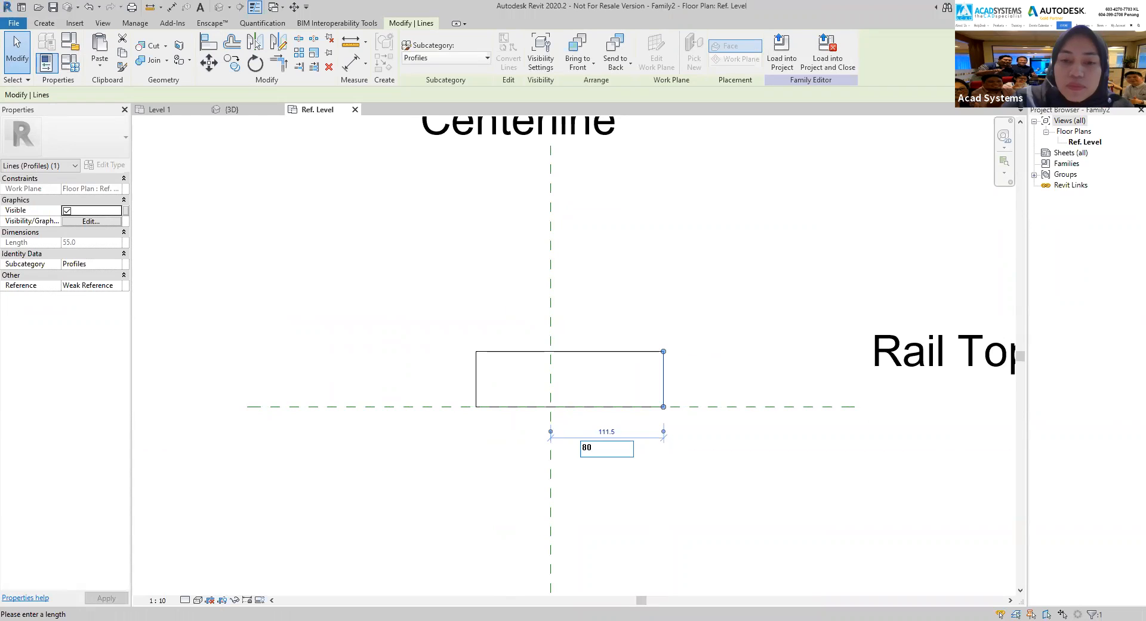
type("0")
key("Return")
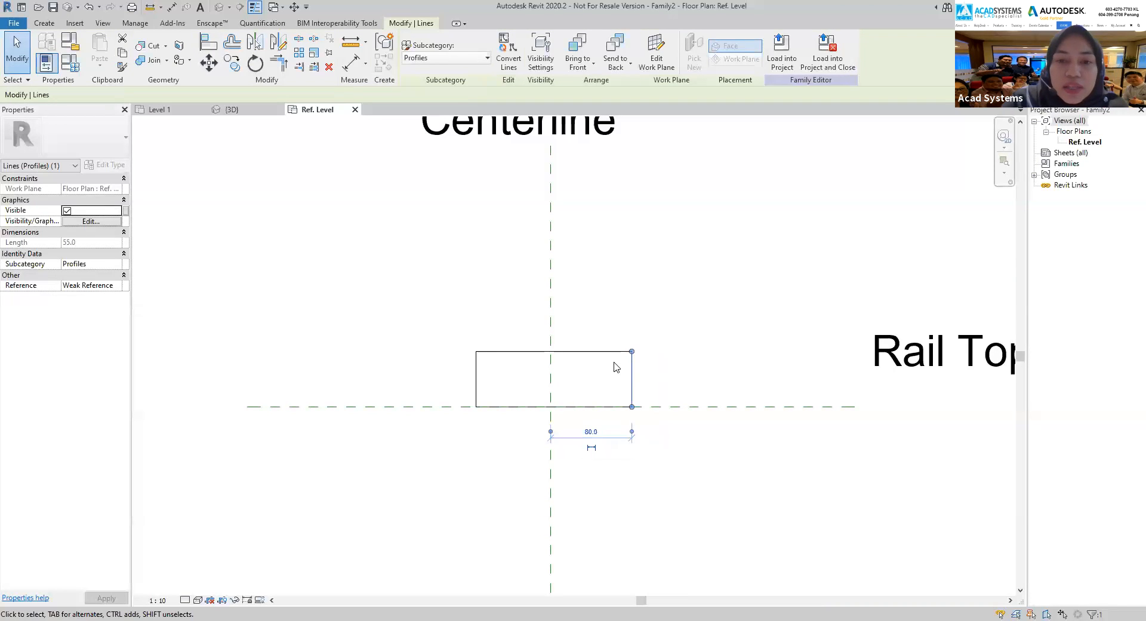
Set the profile rectangle's overall width to 160 mm by repositioning its left edge.
left_click(477, 395)
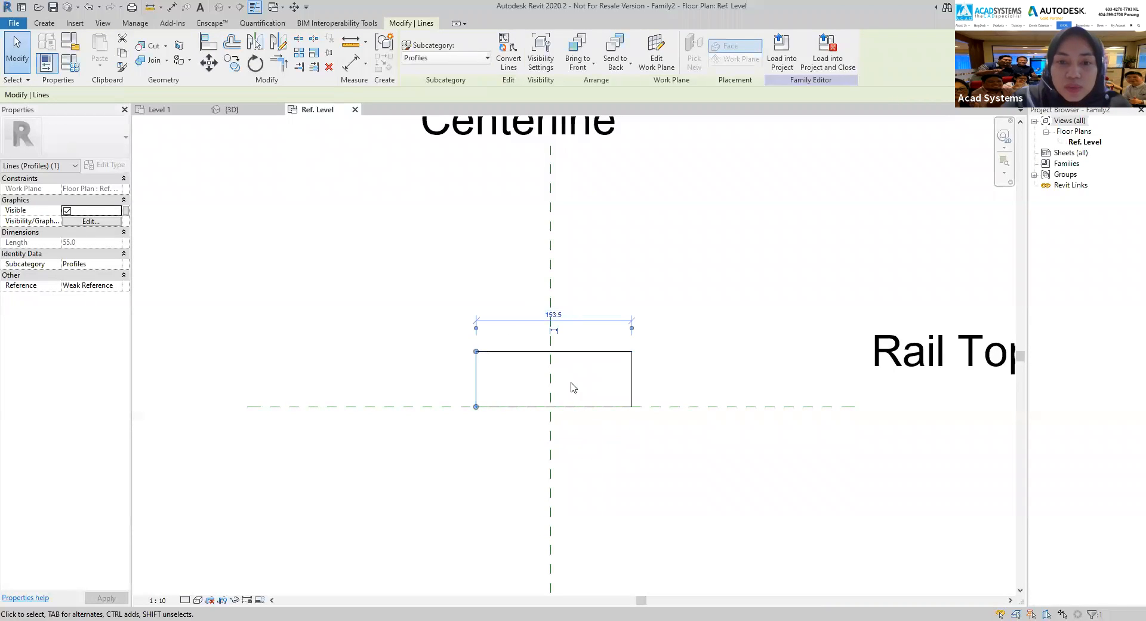
left_click(631, 400)
left_click(477, 367)
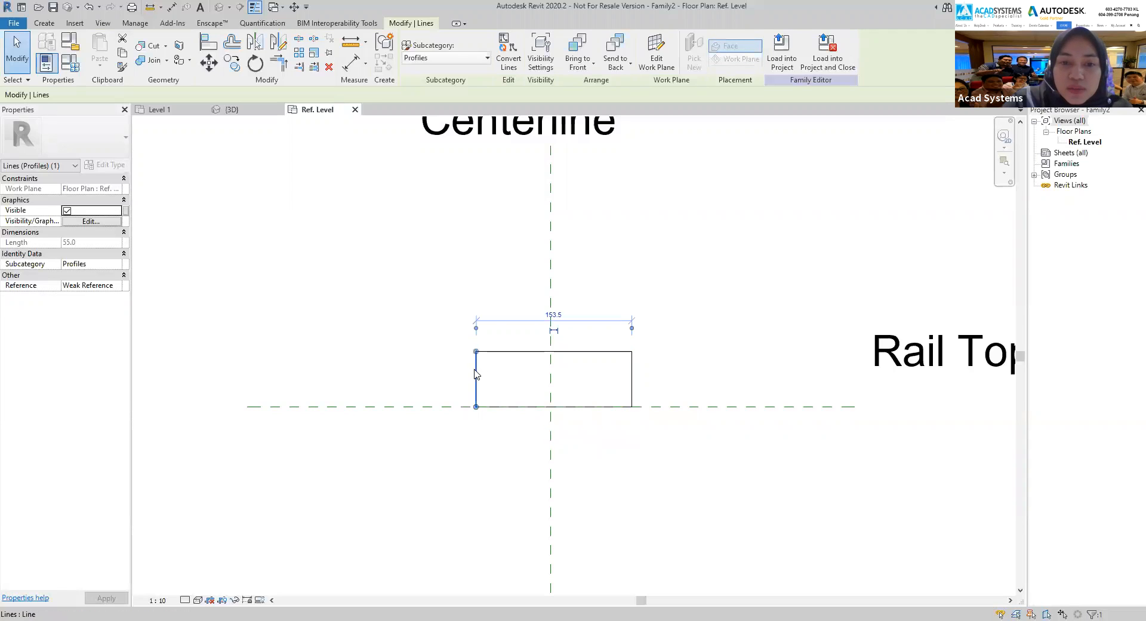
left_click(557, 314)
type("160")
key("Return")
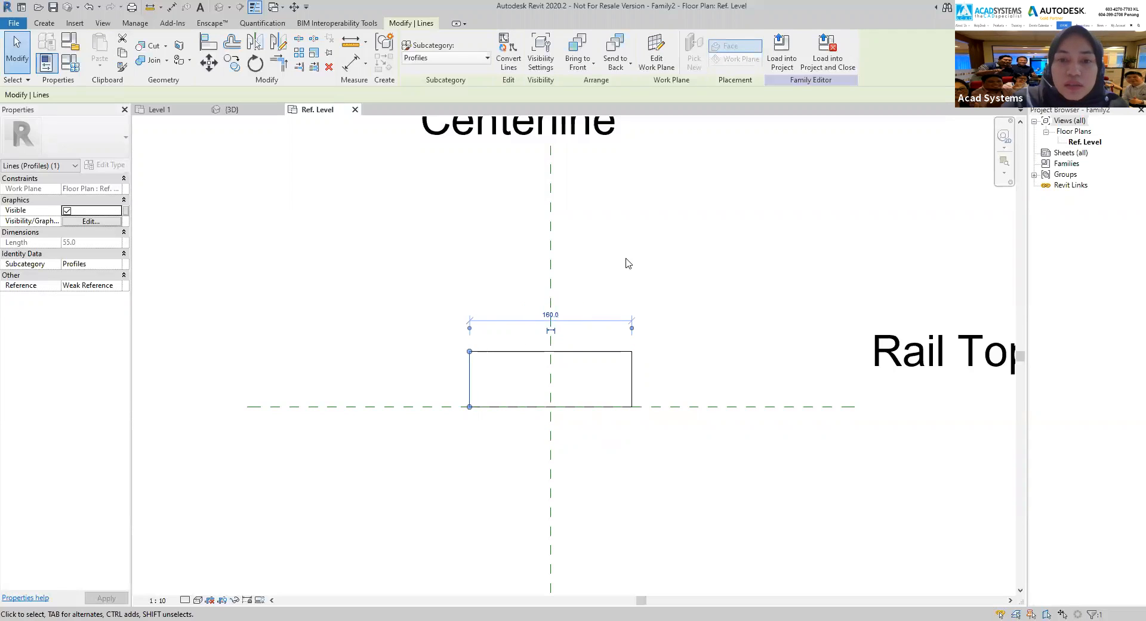
key("Escape")
Set the profile rectangle's height to 60 mm by repositioning its top edge.
left_click(565, 408)
left_click(577, 352)
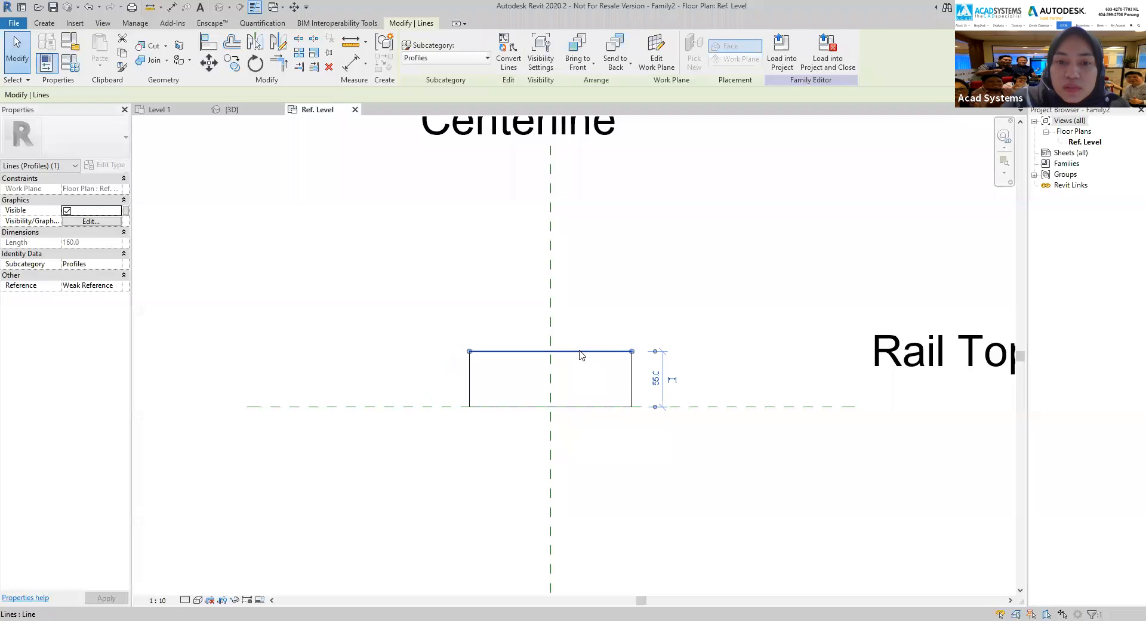
left_click(655, 379)
type("60")
key("Return")
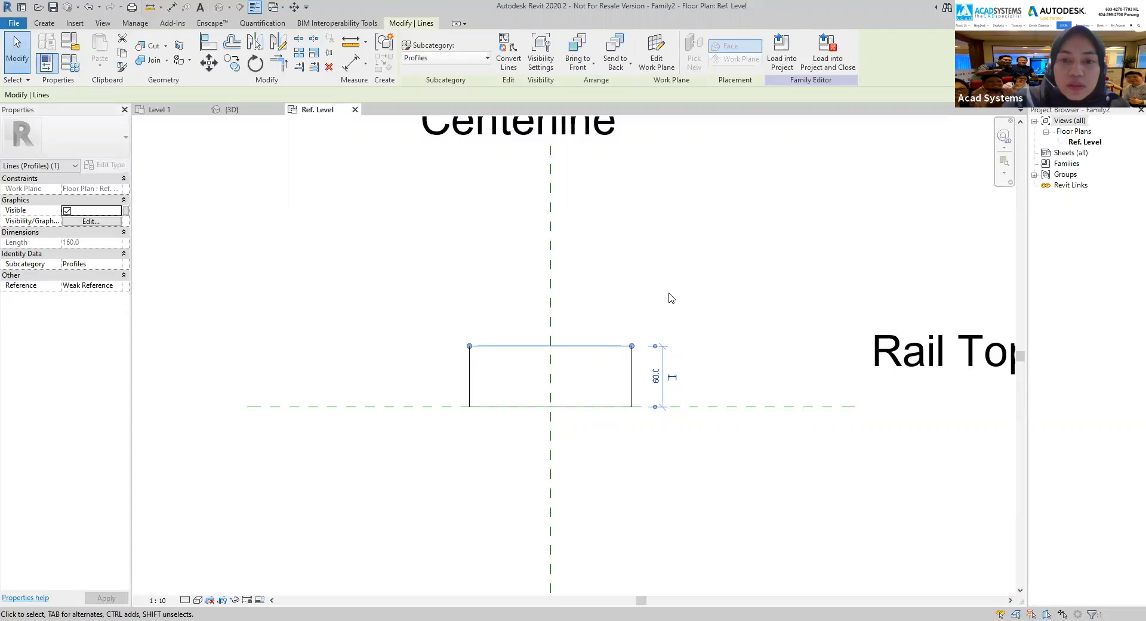
key("Escape")
Round the profile's upper-left corner with a fillet arc of 25 mm radius.
scroll(608, 408, "up", 5)
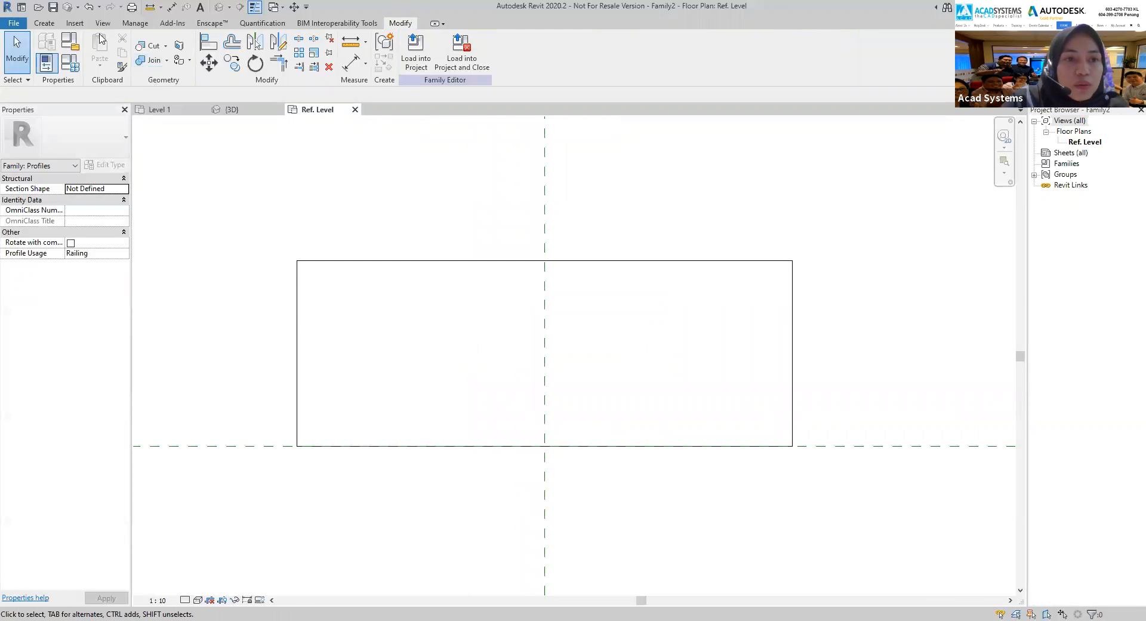
left_click(44, 22)
left_click(97, 51)
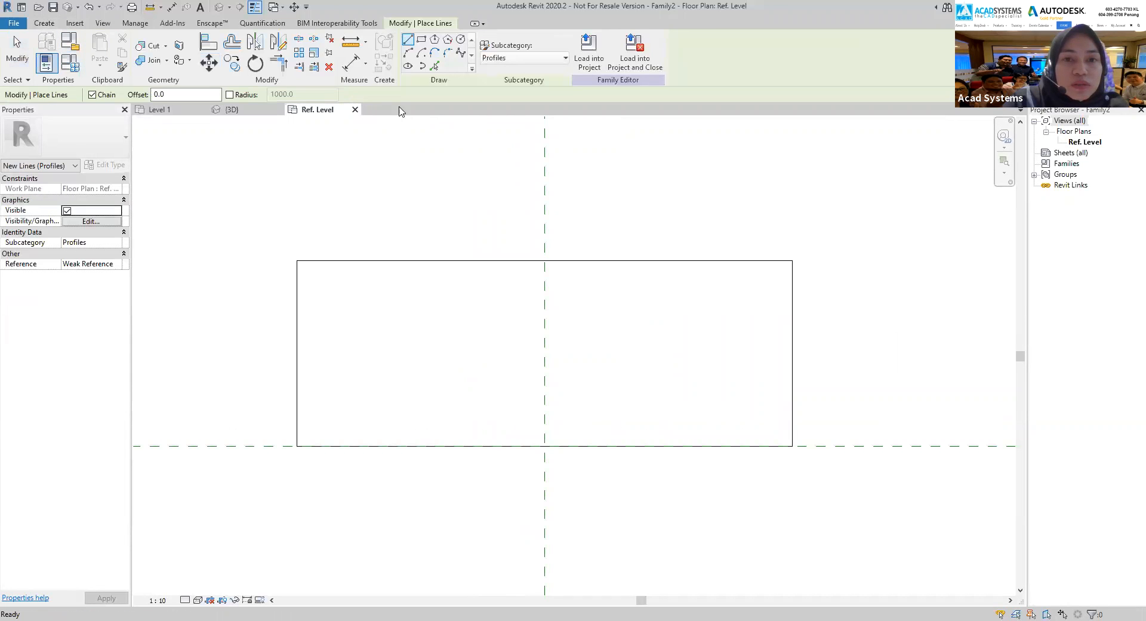
left_click(447, 54)
left_click(297, 301)
left_click(334, 261)
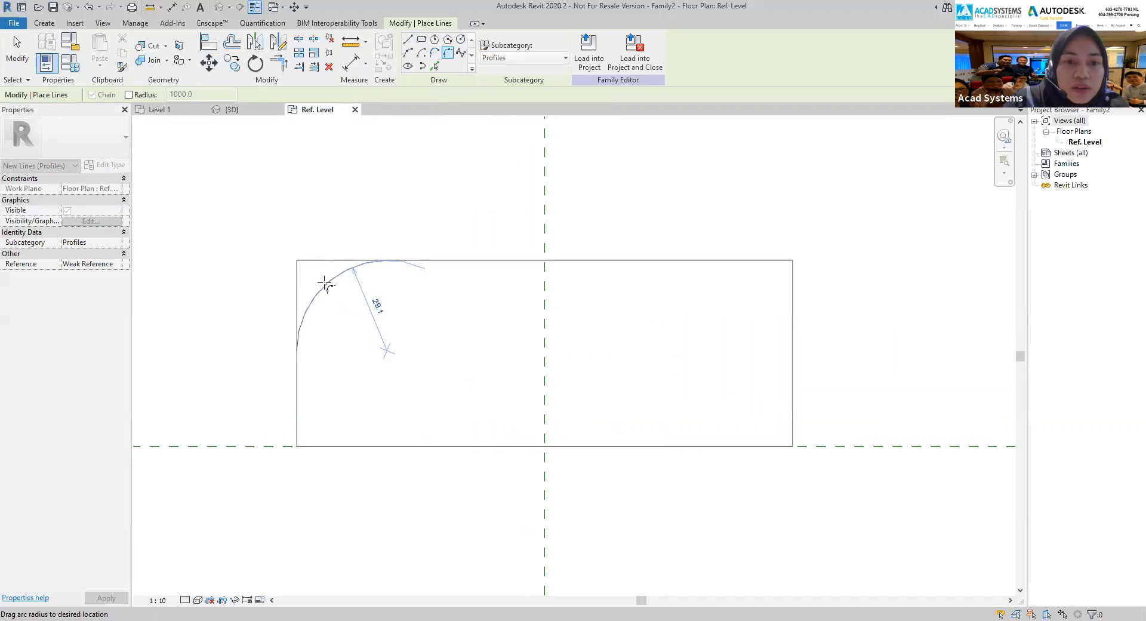
left_click(337, 272)
left_click(342, 315)
type("25")
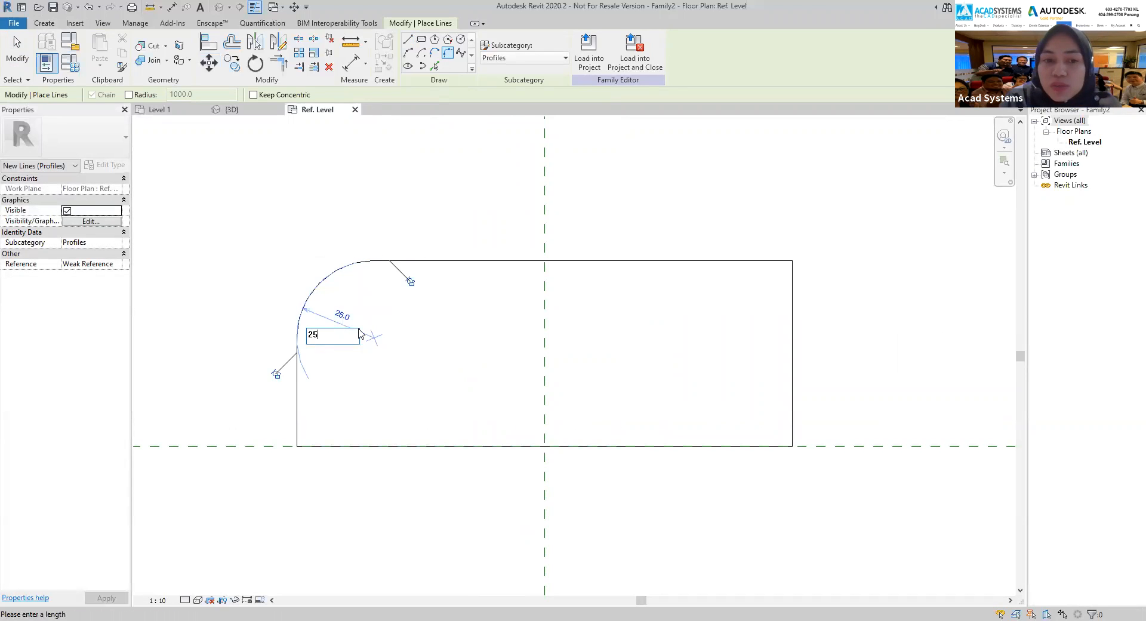
key("Return")
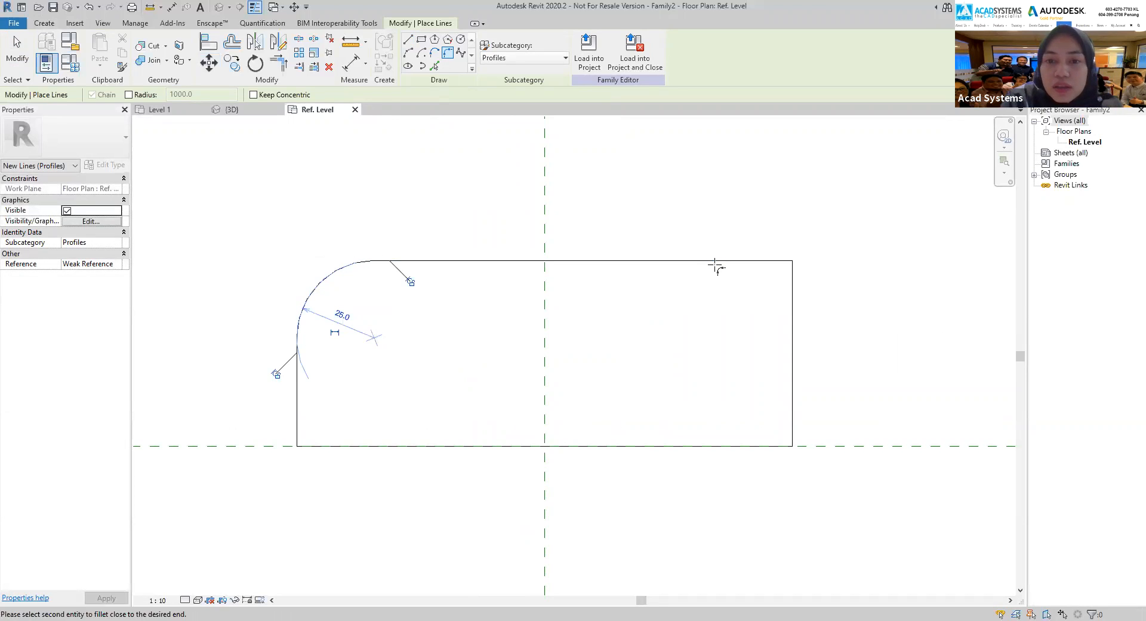
Round the profile's upper-right corner with a fillet arc of 25 mm radius.
left_click(791, 332)
left_click(745, 313)
left_click(648, 351)
type("25")
key("Return")
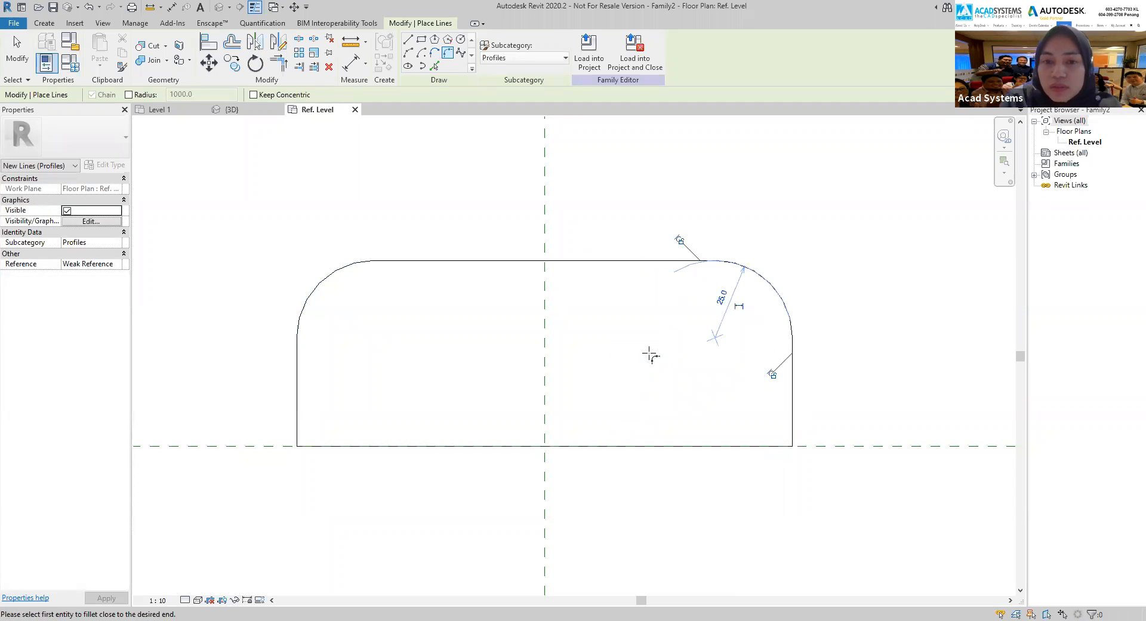
Draw three connected lines forming a small rectangular notch inward from the profile's left edge, below the fillet.
key("l")
key("i")
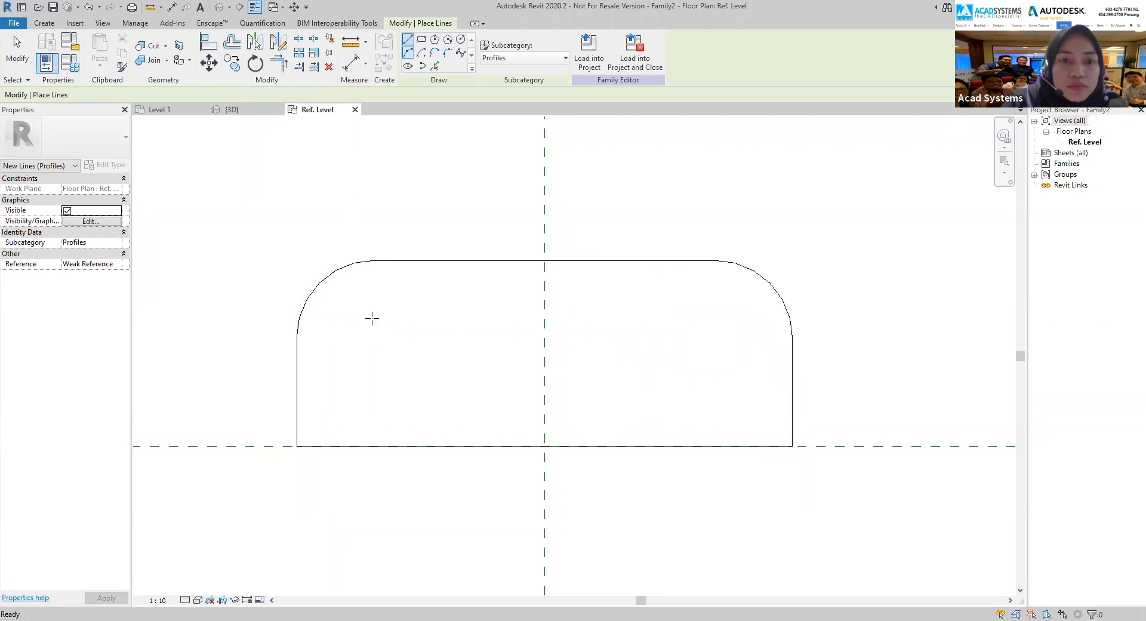
left_click(297, 368)
left_click(358, 369)
left_click(358, 412)
left_click(297, 414)
key("Escape")
key("Escape")
Mirror a copy of the three notch lines about the Rail Centerline onto the profile's right side.
left_click_drag(384, 346, 338, 435)
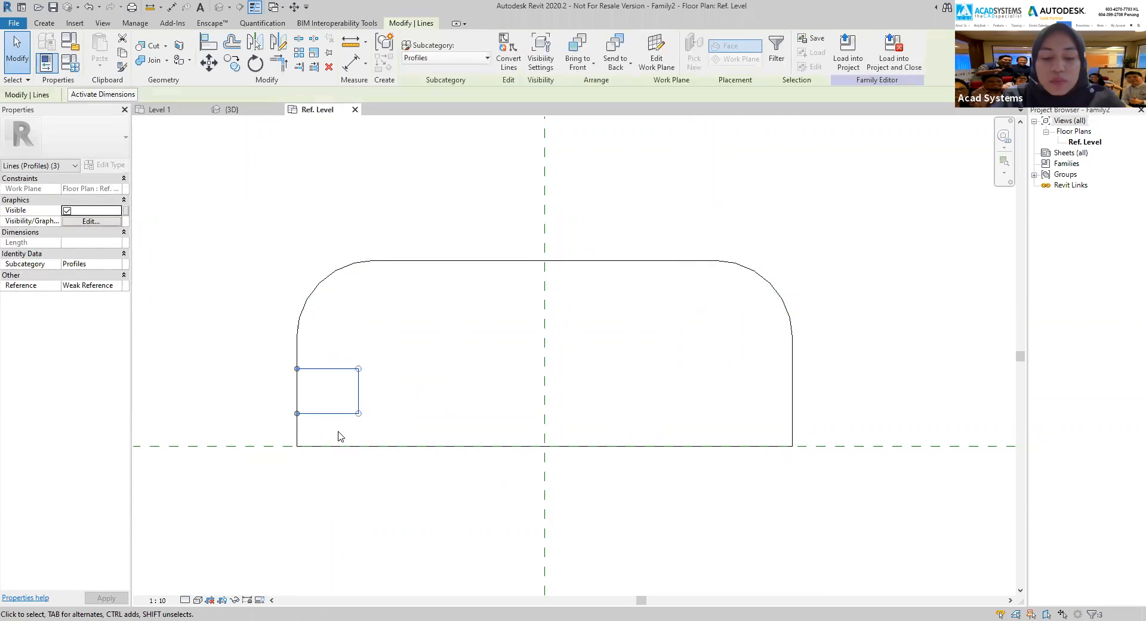
key("m")
key("m")
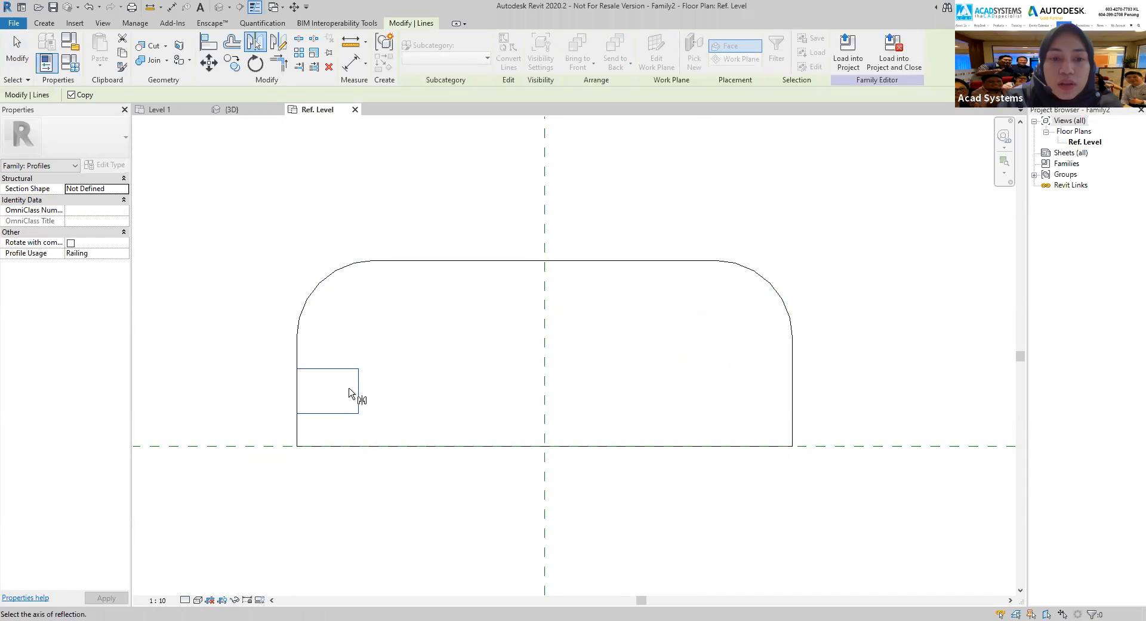
left_click(545, 362)
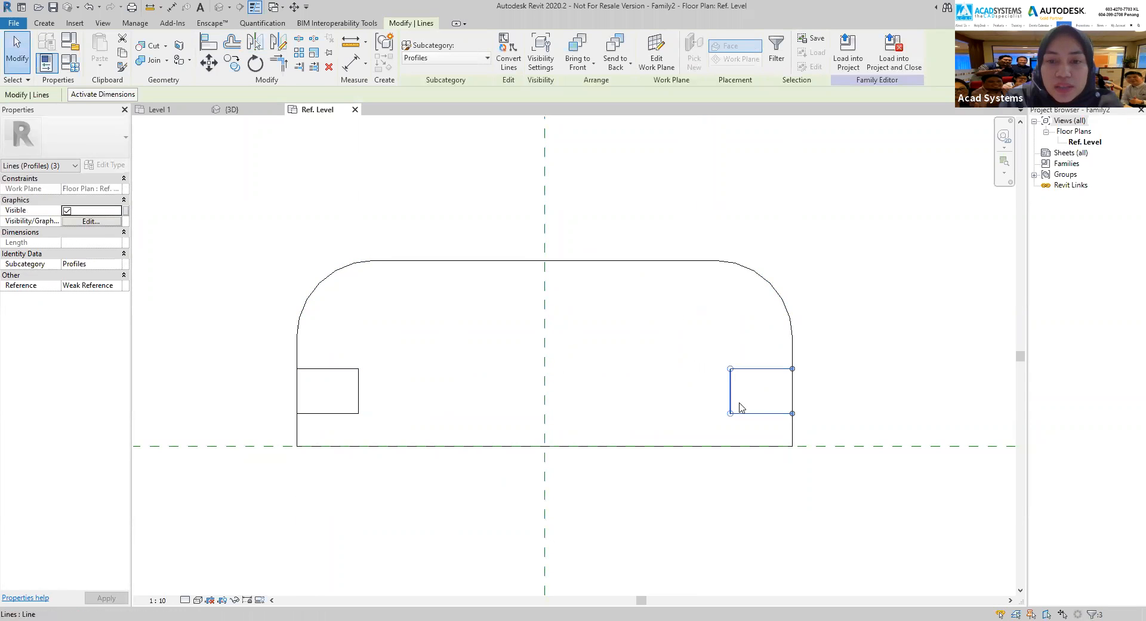
Split the profile's left and right vertical edges between the upper and lower notch lines.
left_click(299, 38)
left_click(299, 400)
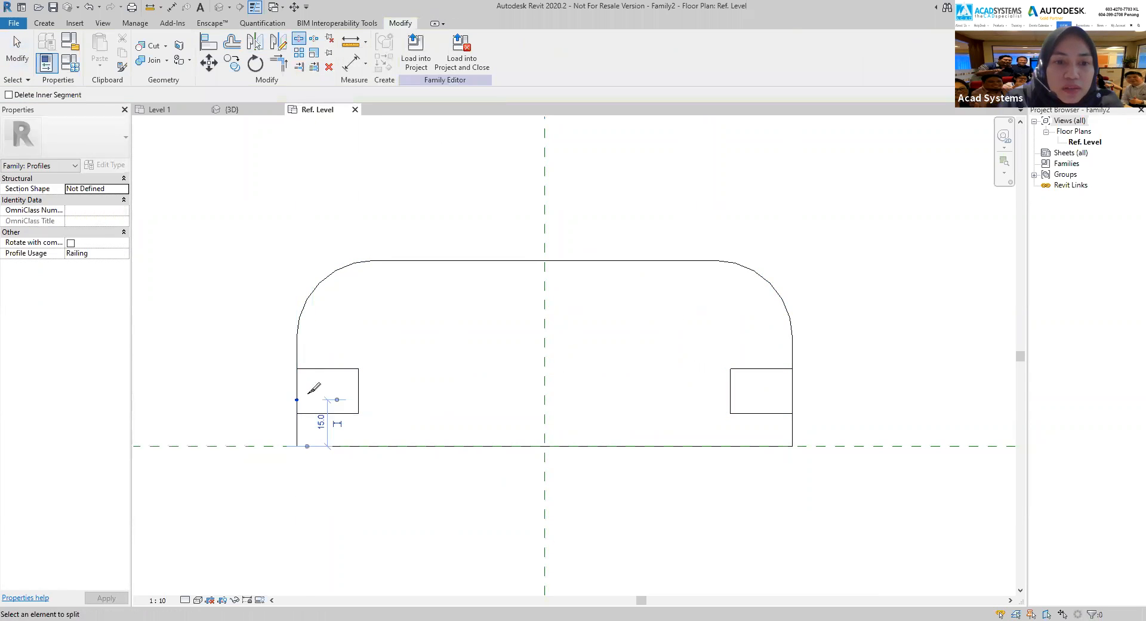
left_click(794, 400)
Trim the split vertical edges to the notch lines on both sides so the notches are open in one continuous outline.
key("t")
key("r")
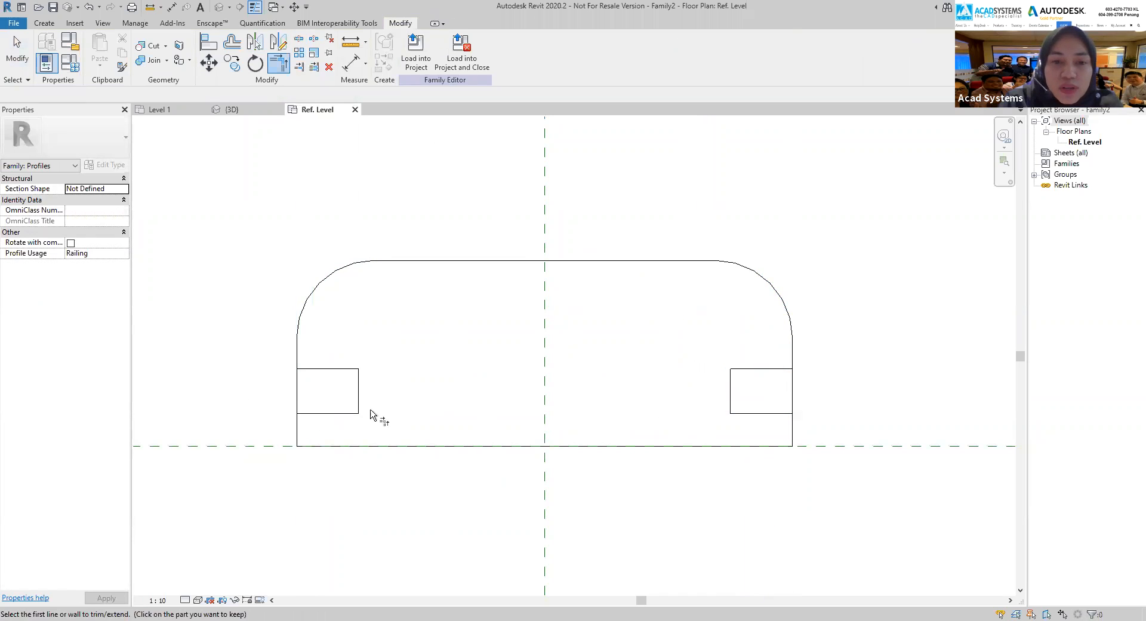
left_click(300, 353)
left_click(311, 369)
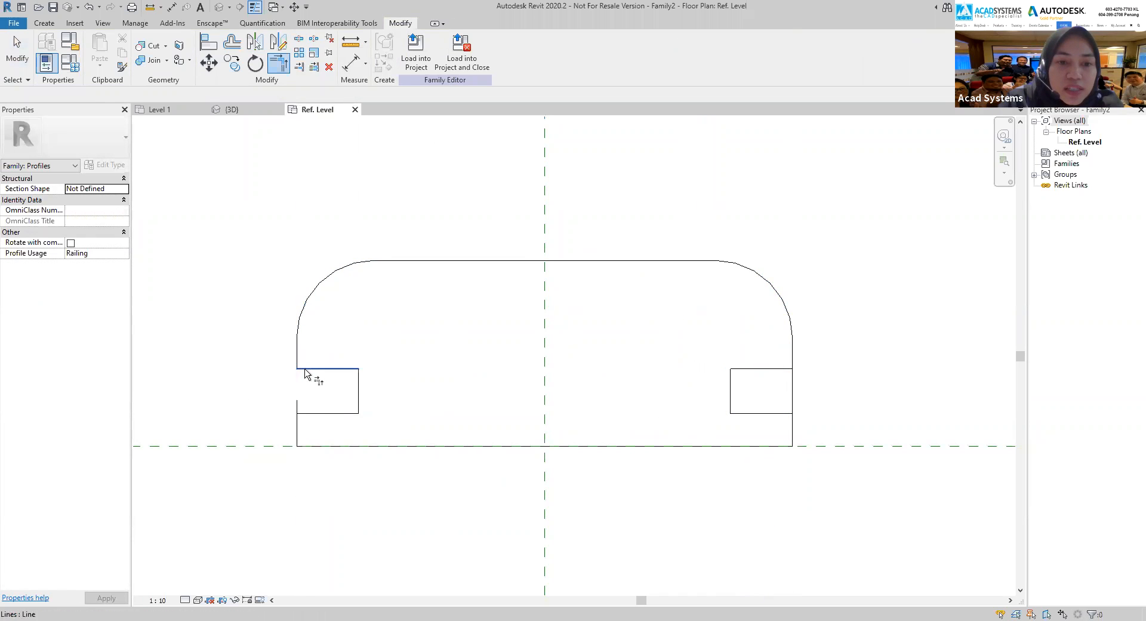
left_click(297, 427)
left_click(305, 413)
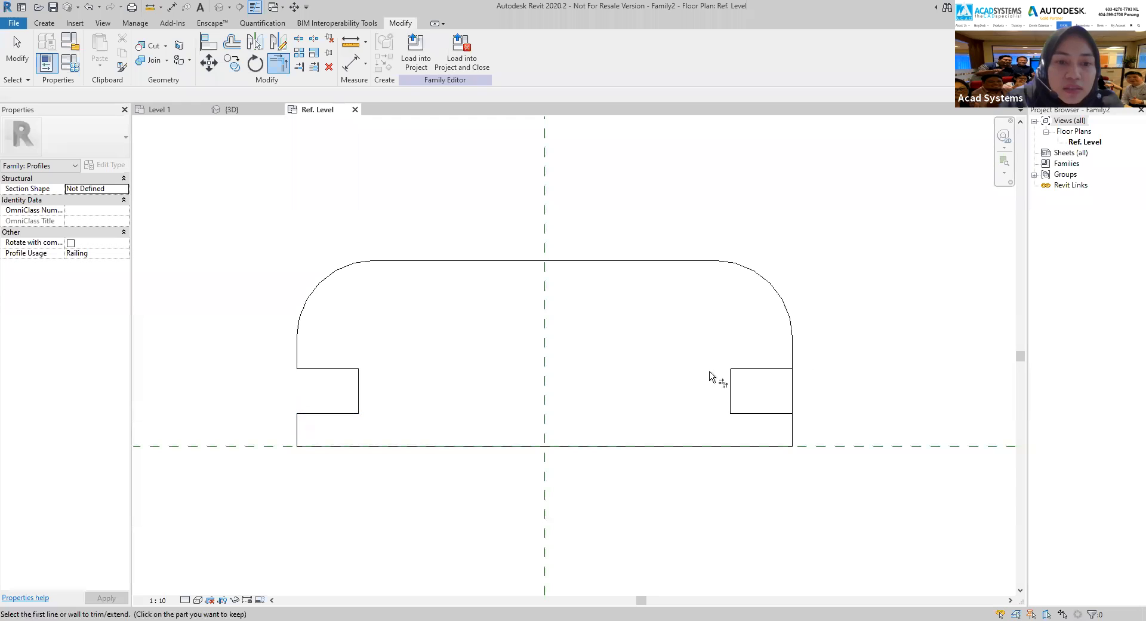
left_click(794, 357)
left_click(787, 370)
left_click(779, 414)
left_click(793, 425)
key("Escape")
scroll(611, 404, "down", 2)
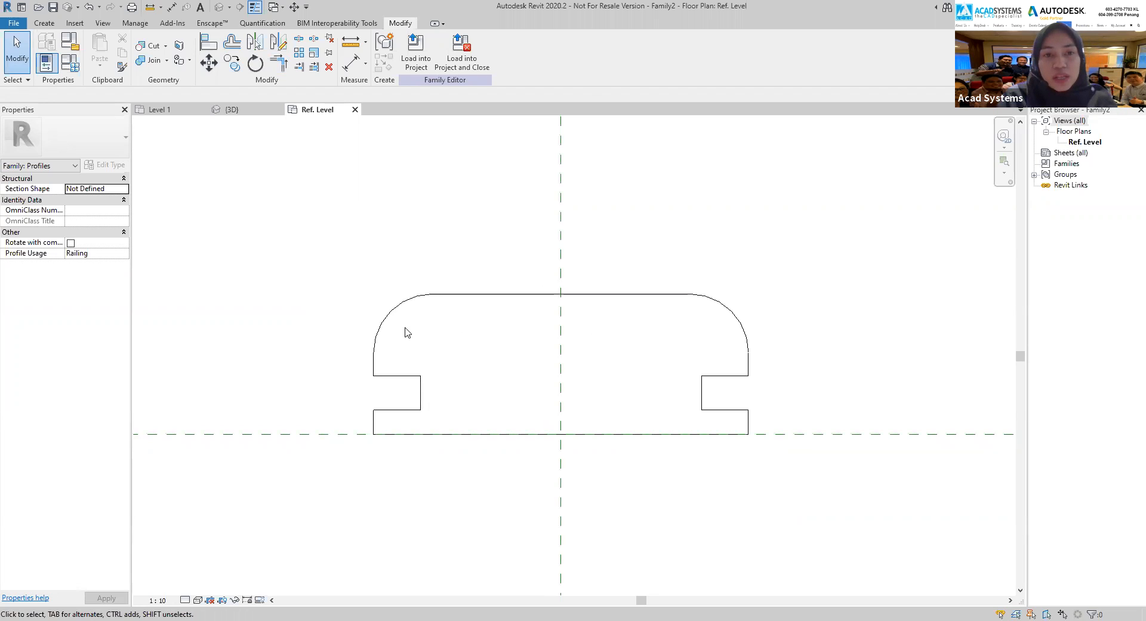
Compare the finished rail profile with the baluster's top and base in its 3D view.
left_click(230, 110)
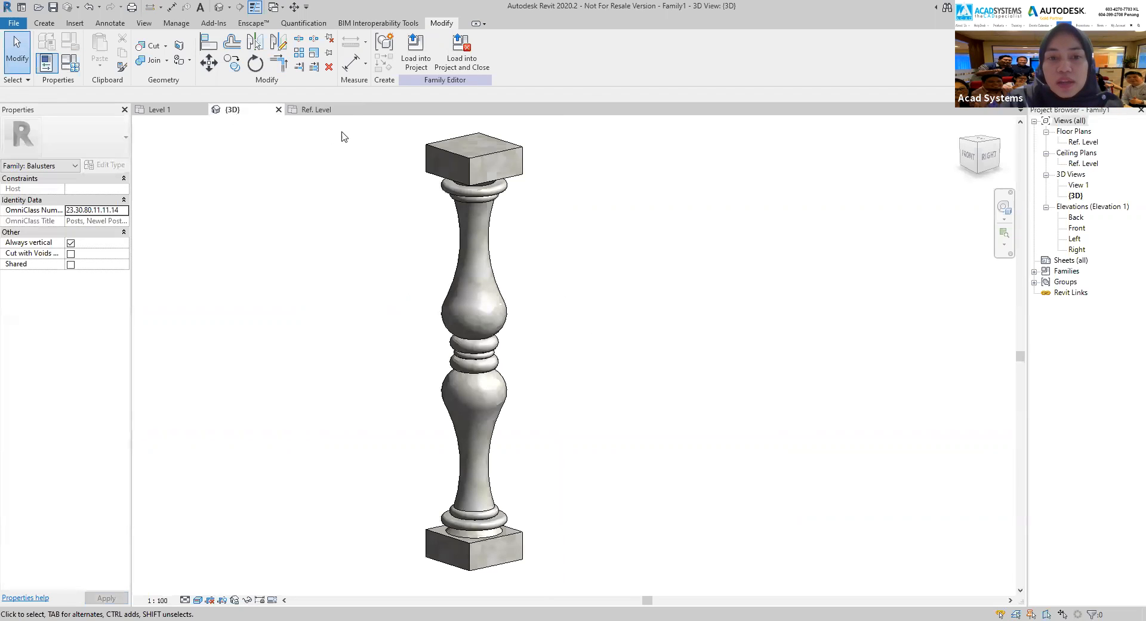
left_click(314, 110)
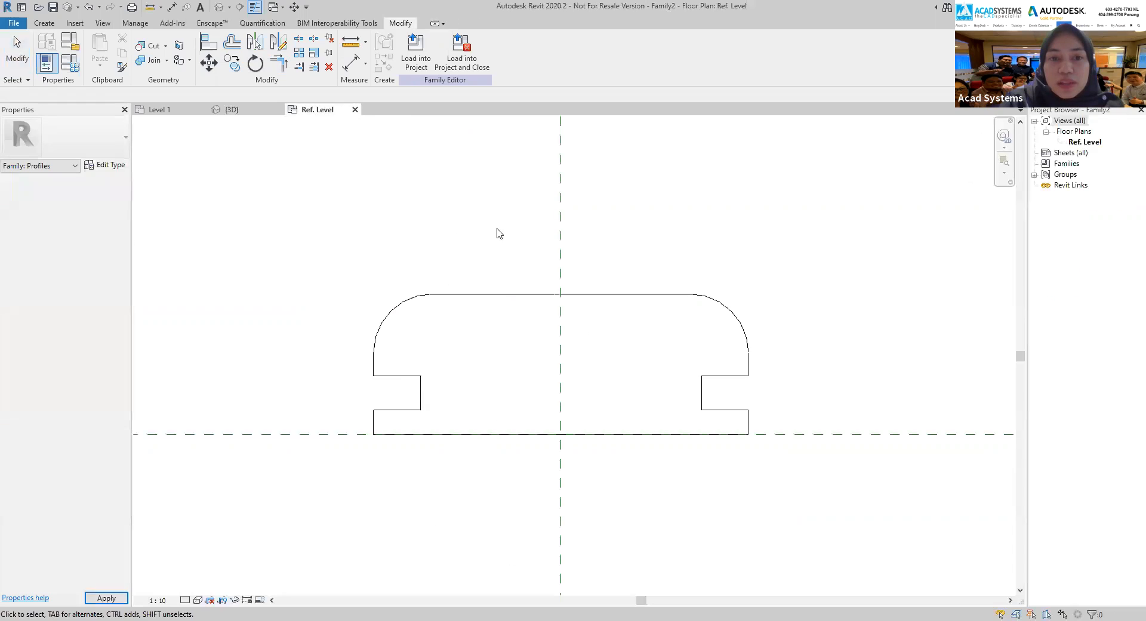
left_click(242, 110)
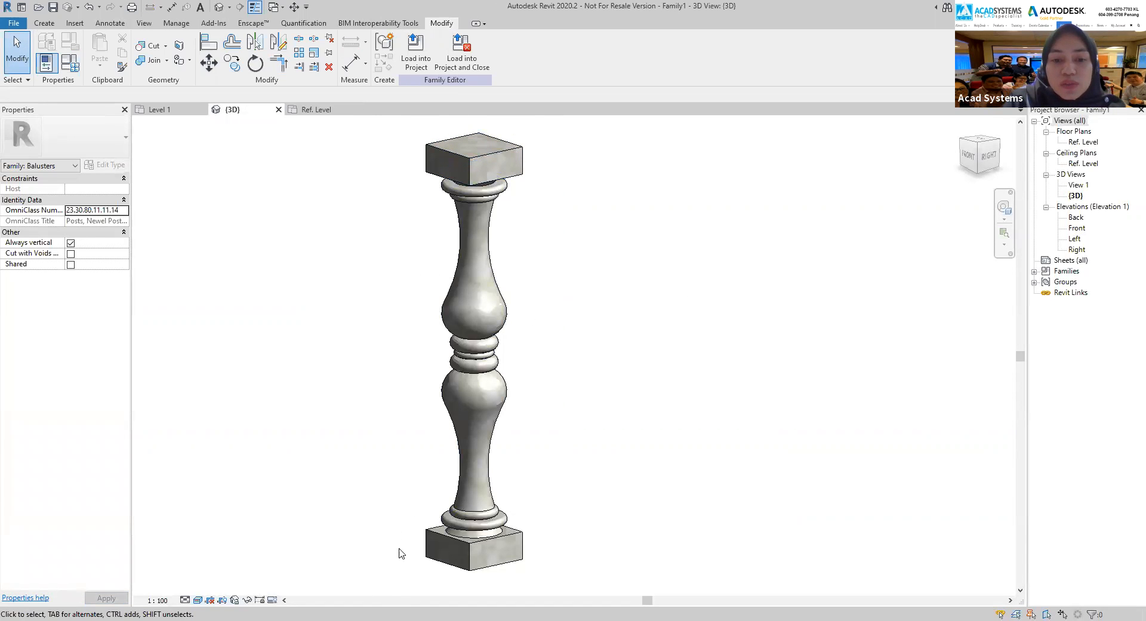
middle_click_drag(399, 549, 389, 519)
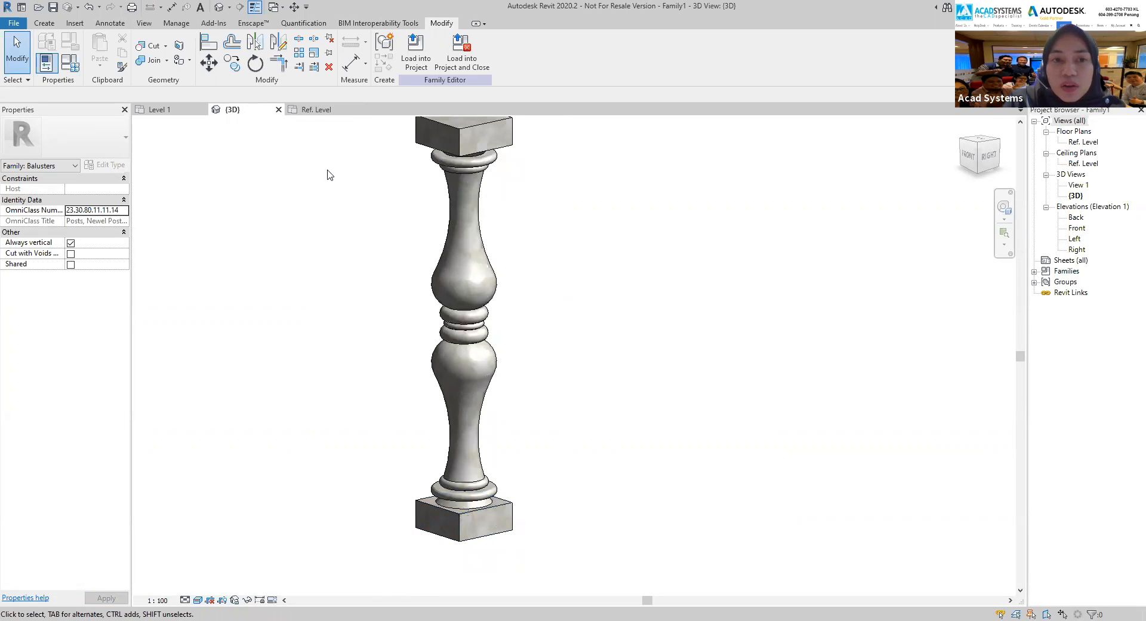
left_click(315, 110)
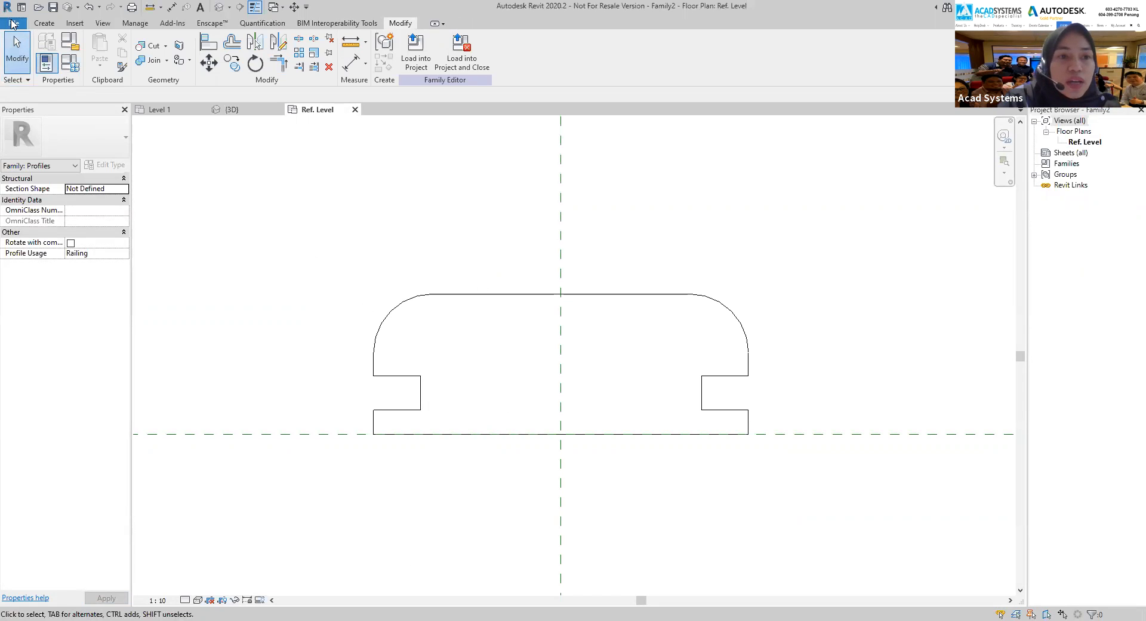
Create another new family from the Metric Profile-Rail template.
left_click(13, 23)
mouse_move(39, 68)
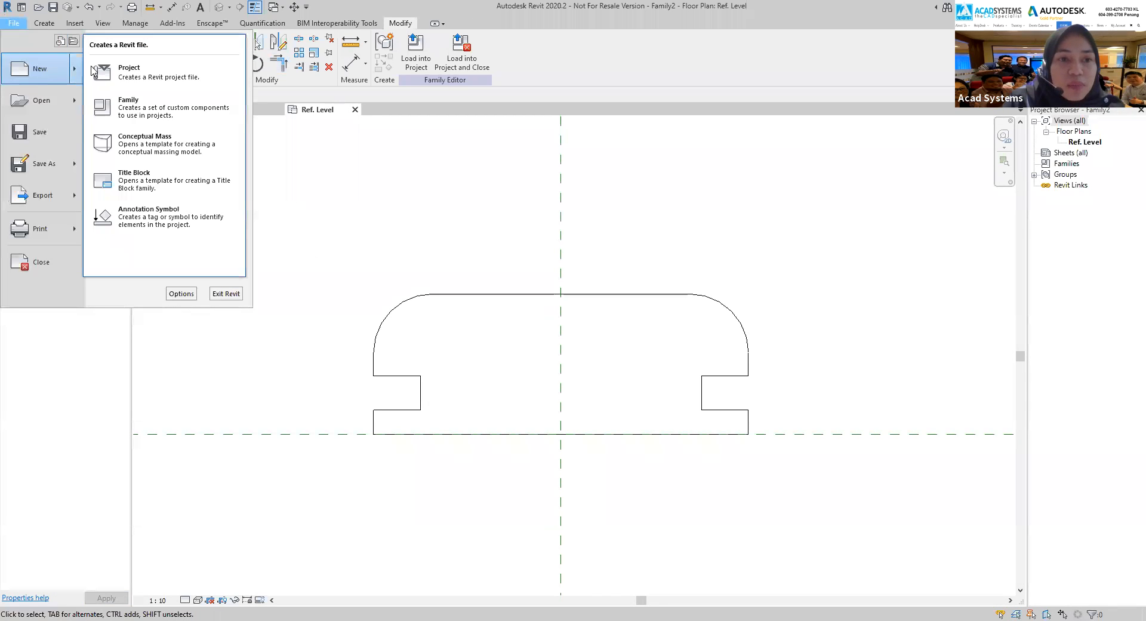
left_click(137, 112)
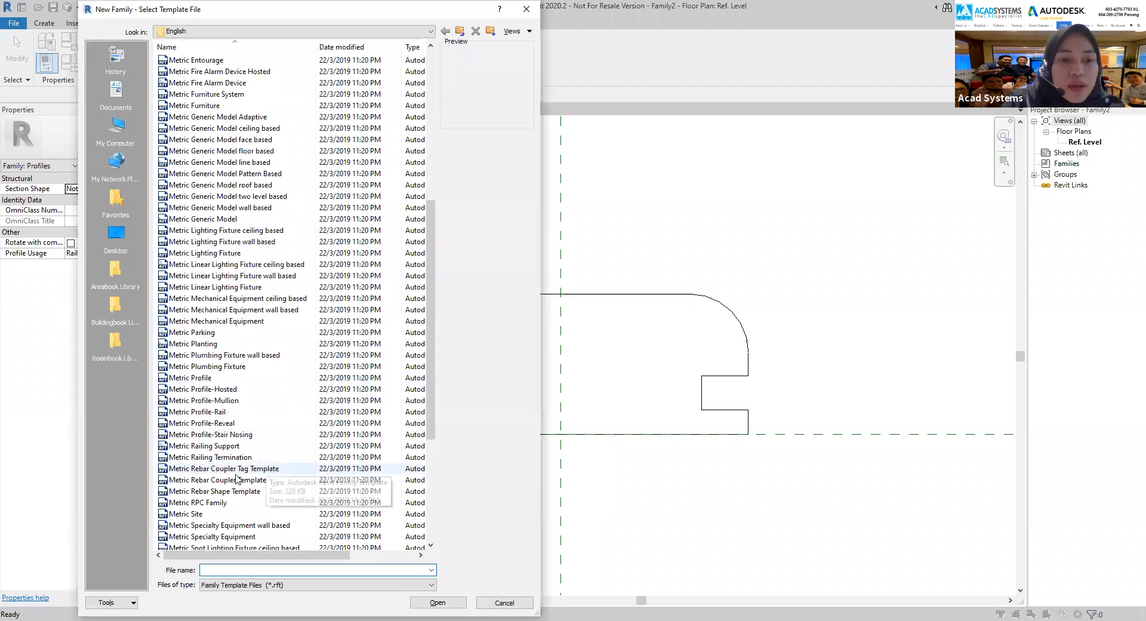
left_click(209, 412)
left_click(431, 604)
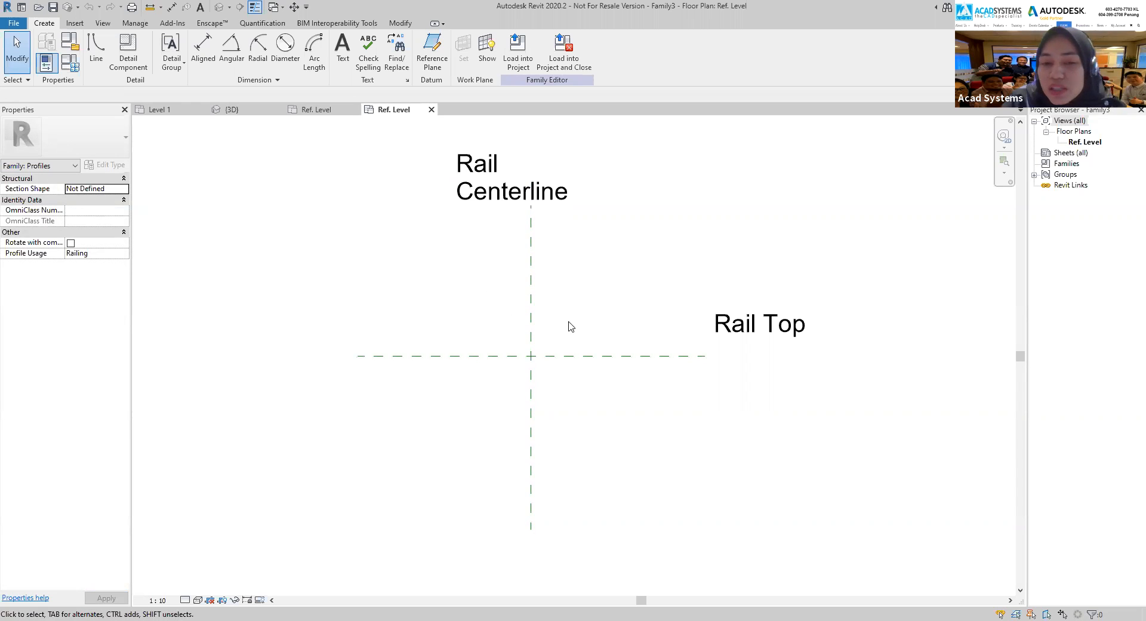
Copy the finished rail profile outline into the new profile family, with its base on Rail Top and centred on Rail Centerline.
left_click(317, 111)
left_click_drag(306, 232, 774, 477)
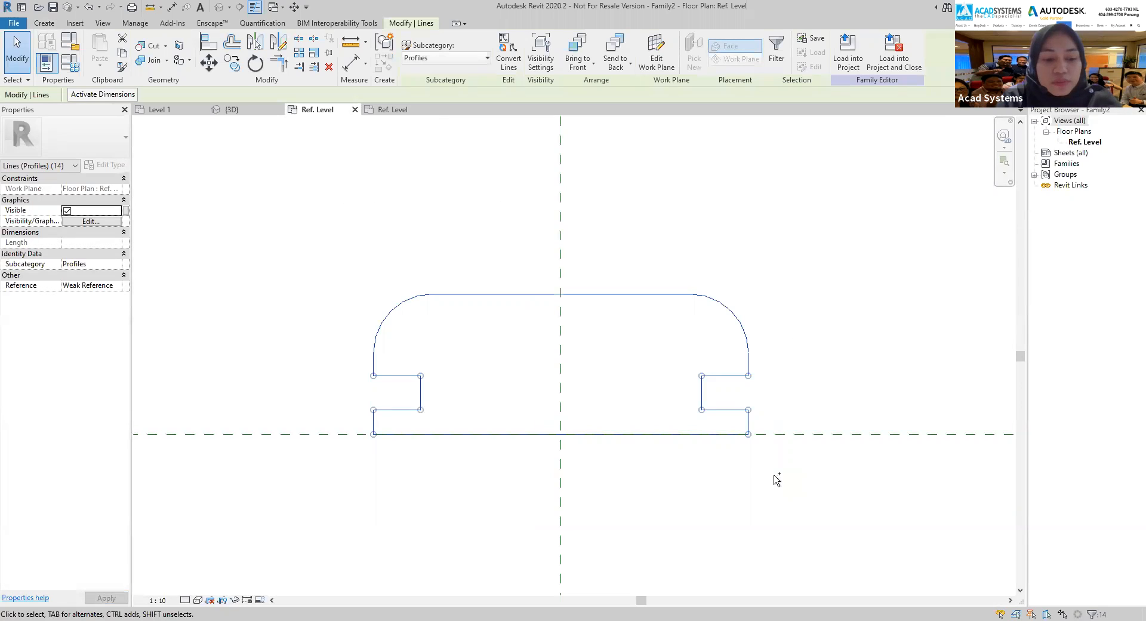
left_click(389, 110)
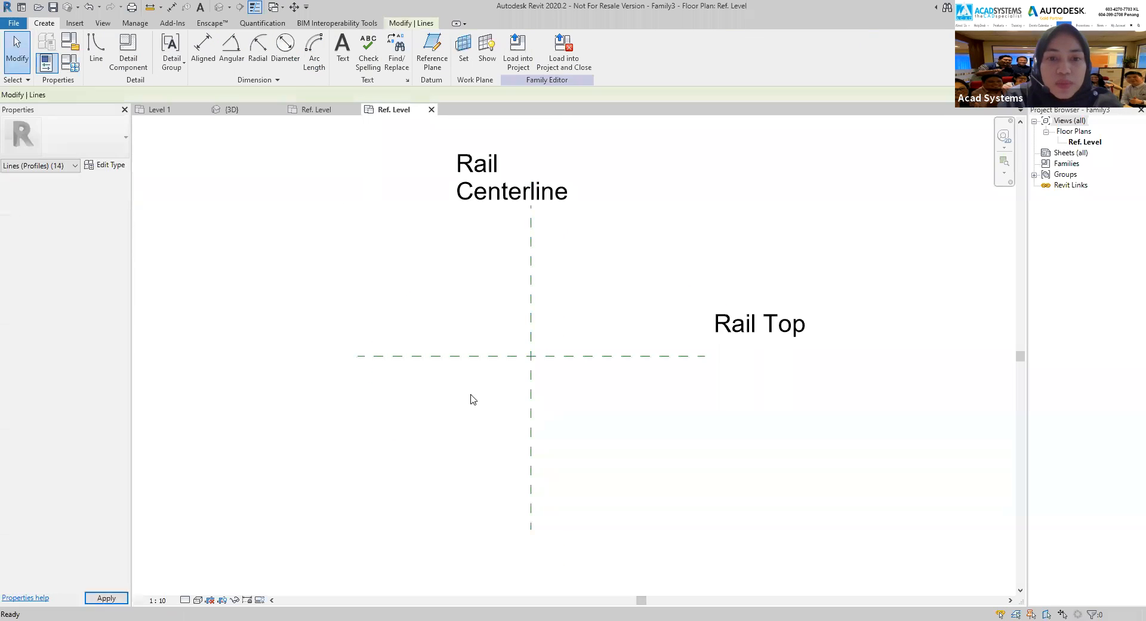
key("ctrl+v")
scroll(478, 357, "up", 3)
scroll(477, 357, "up", 4)
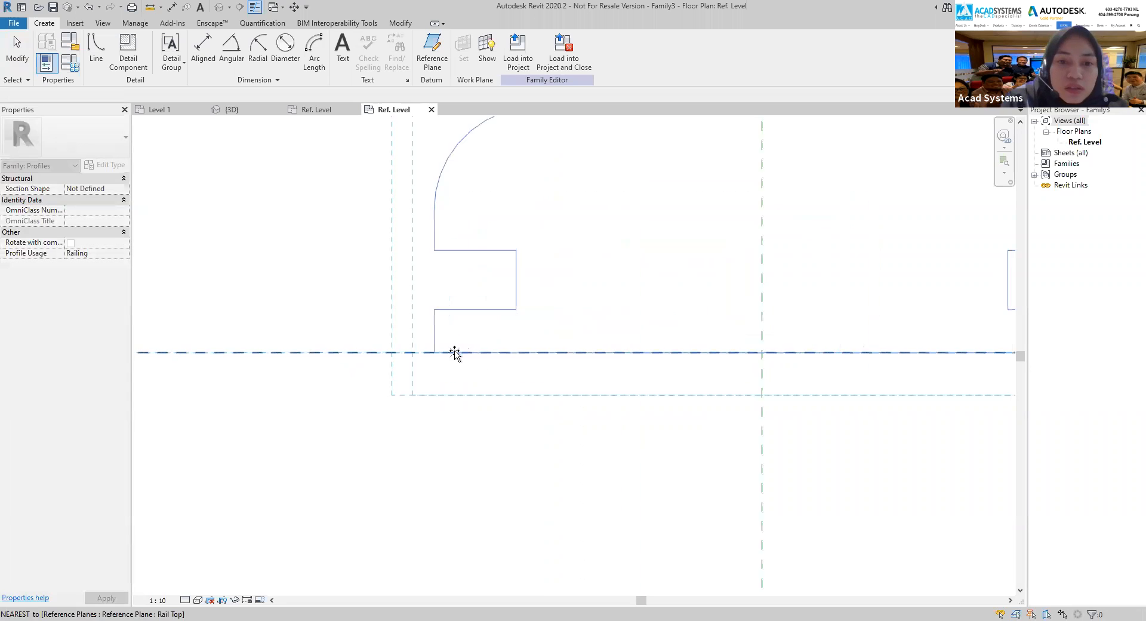
left_click(409, 353)
scroll(431, 406, "down", 2)
left_click(460, 428)
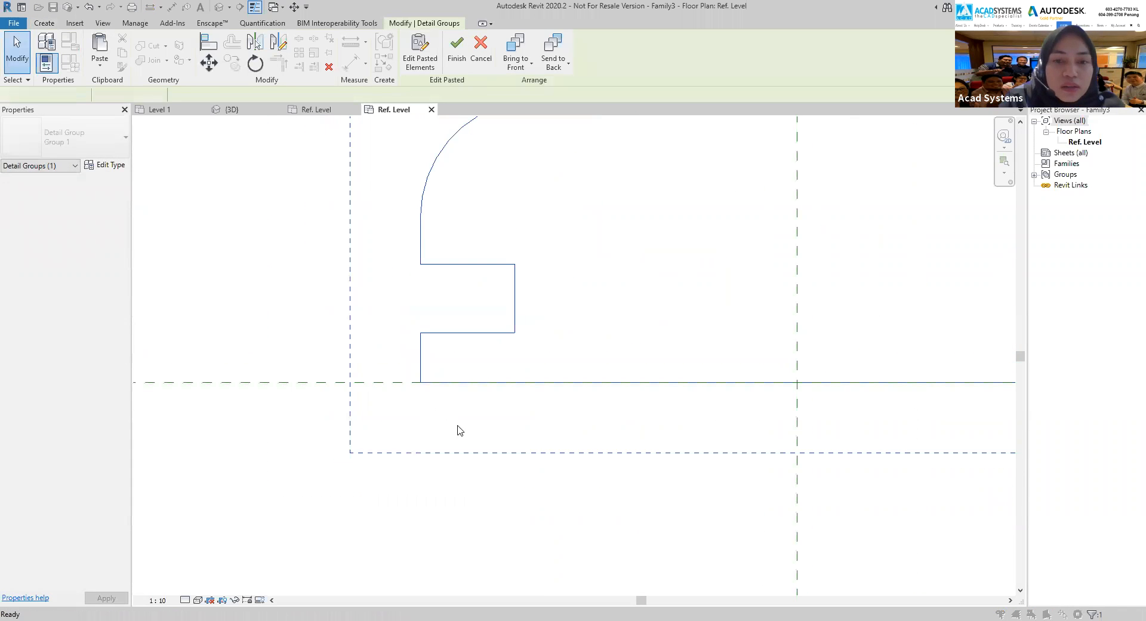
scroll(461, 429, "down", 3)
middle_click_drag(449, 462, 366, 442)
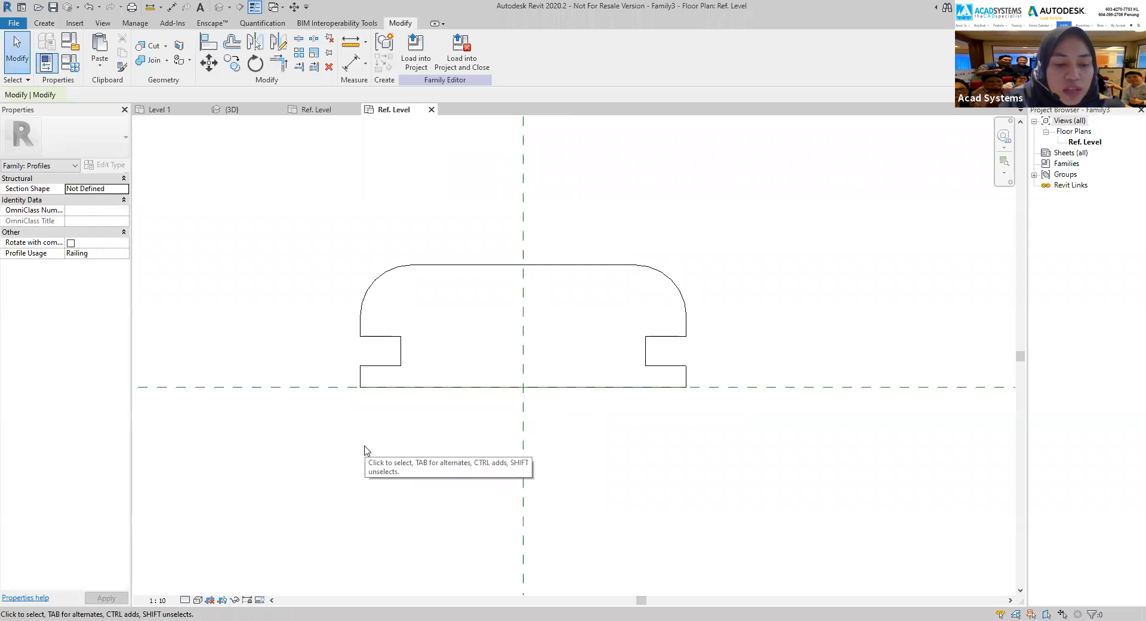
Check the distance between the pasted profile's lower left edge and the Rail Centerline without placing a dimension.
key("i")
scroll(418, 425, "up", 3)
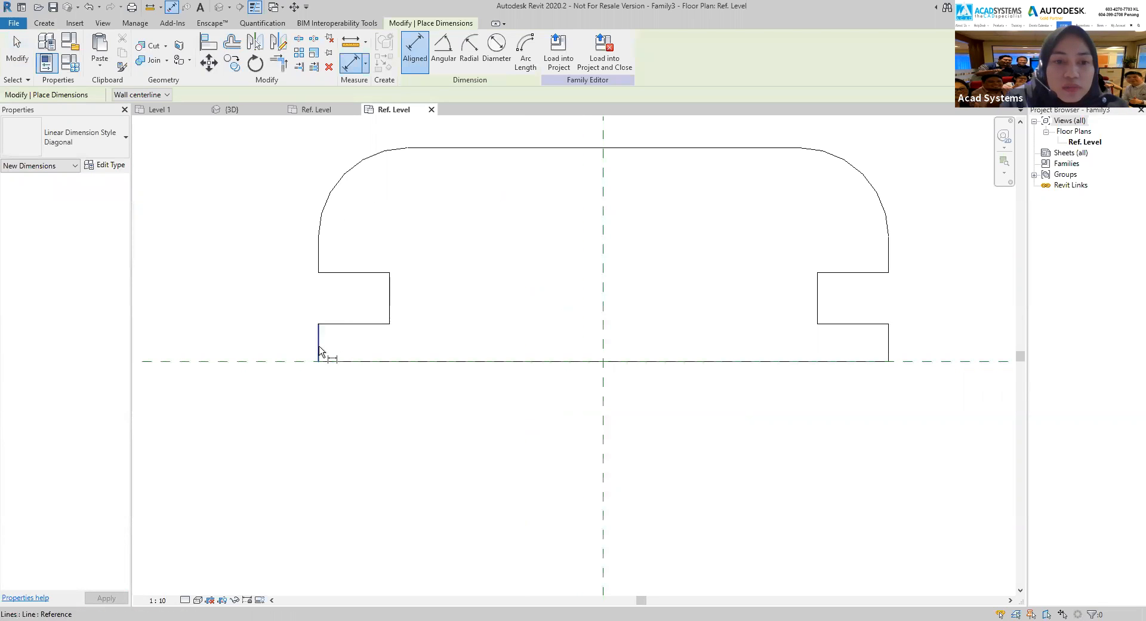
left_click(319, 346)
left_click(603, 344)
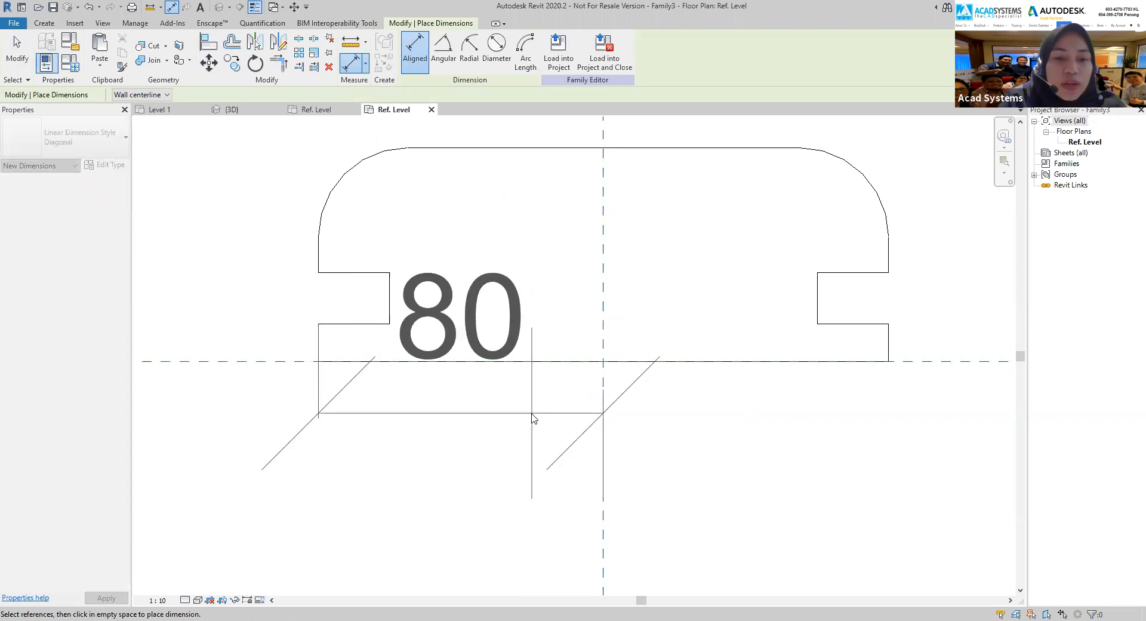
key("Escape")
key("Escape")
Mirror the pasted profile about the Rail Top reference plane and delete the original outline above the plane.
scroll(533, 419, "down", 2)
middle_click_drag(525, 404, 489, 369)
left_click_drag(369, 191, 702, 410)
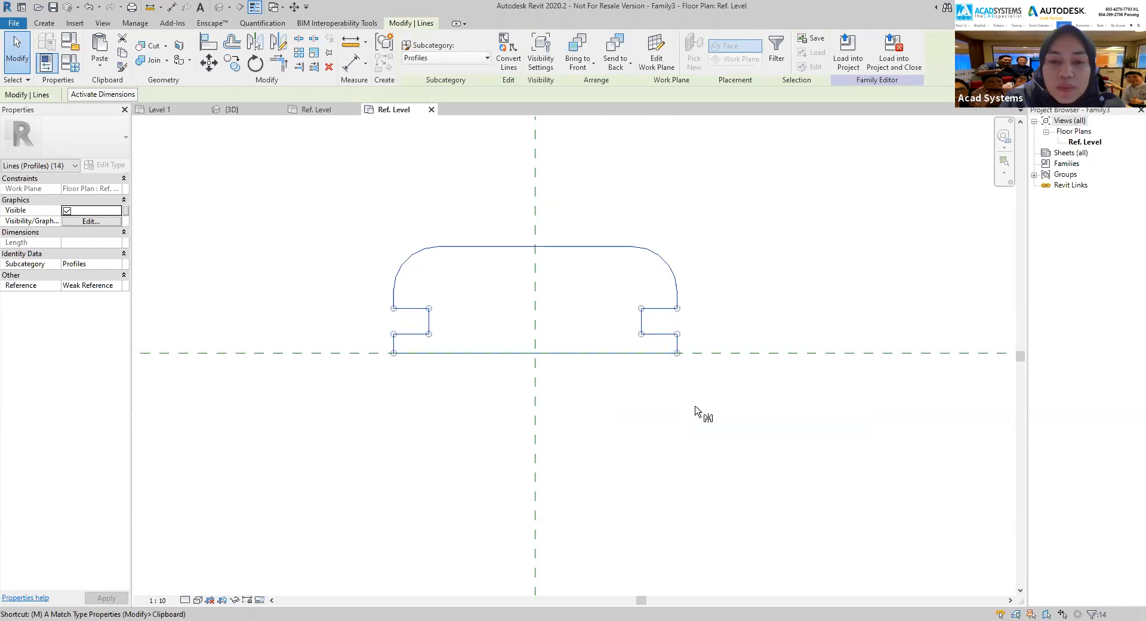
left_click(719, 354)
key("Escape")
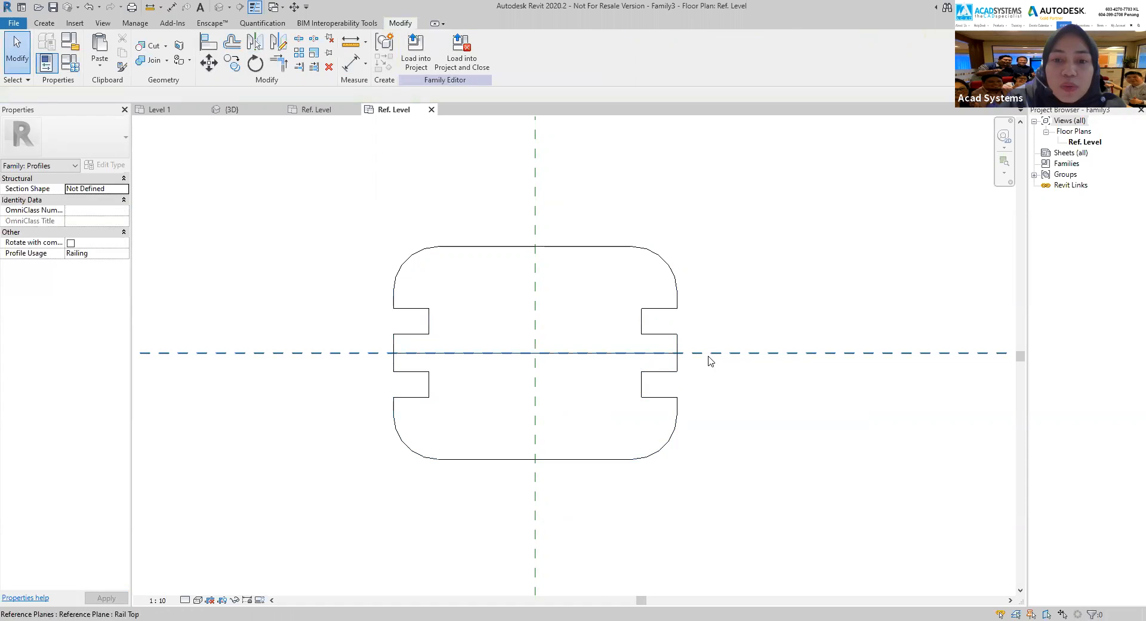
mouse_move(711, 367)
left_mouse_down()
mouse_move(517, 250)
mouse_move(368, 227)
mouse_move(636, 370)
mouse_move(703, 369)
left_mouse_up()
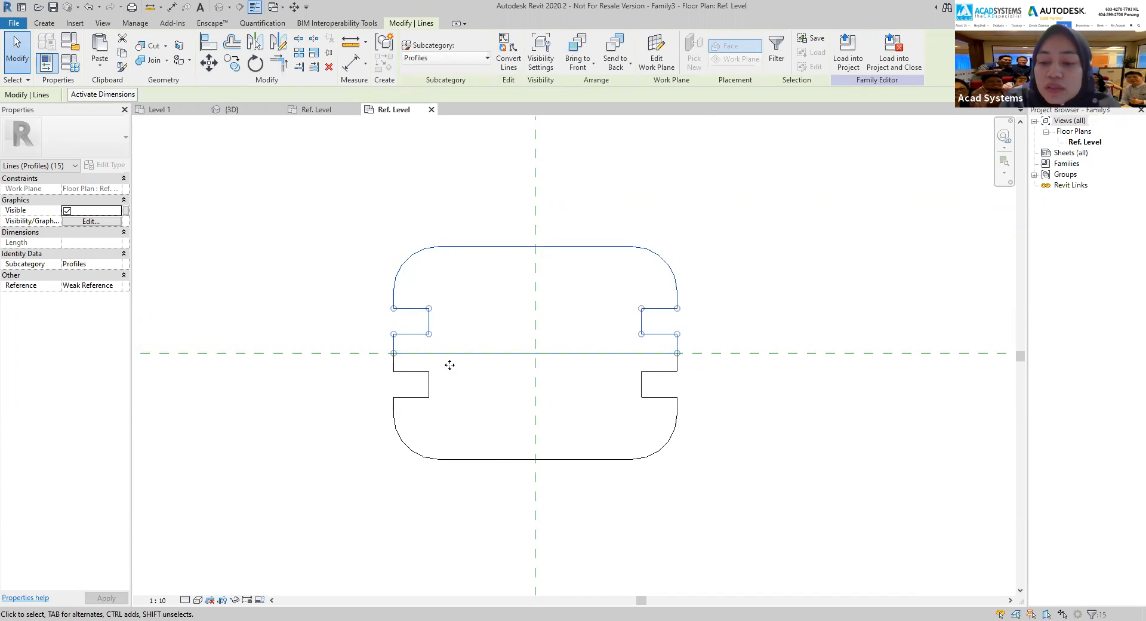
key("Delete")
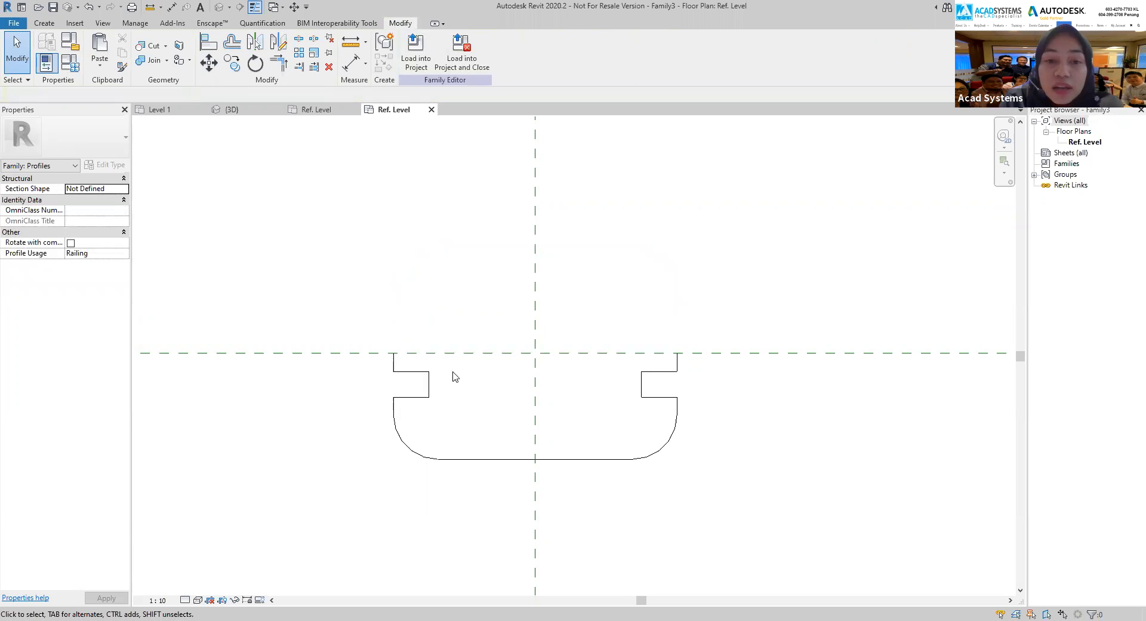
Close the mirrored profile with a straight line along Rail Top between its two upper end points.
left_click(44, 24)
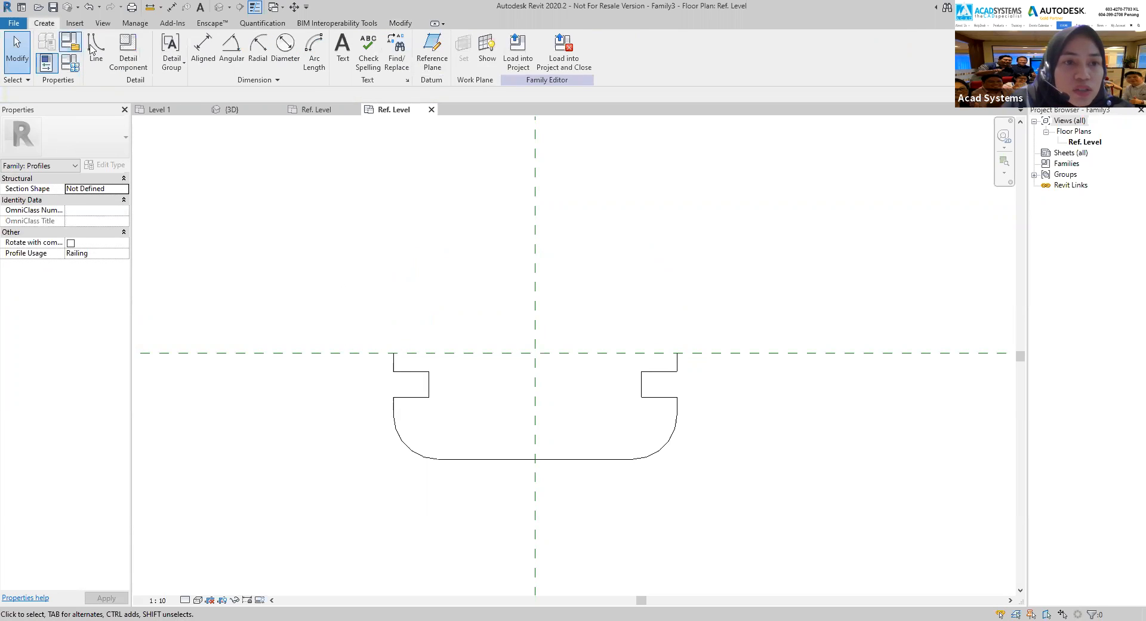
left_click(95, 50)
left_click(393, 353)
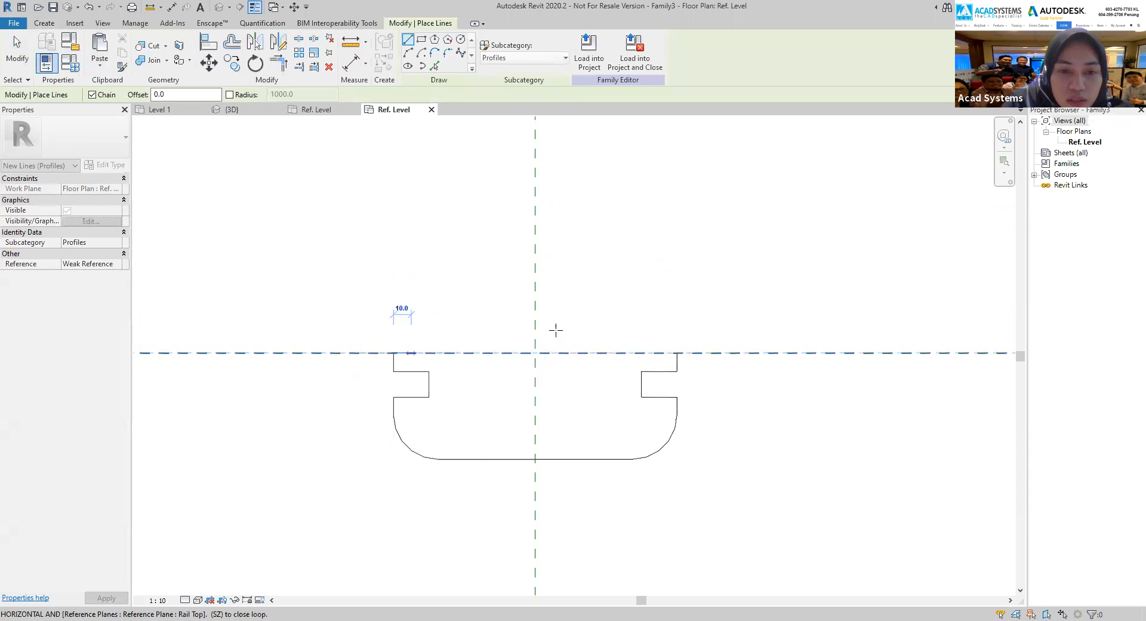
left_click(677, 353)
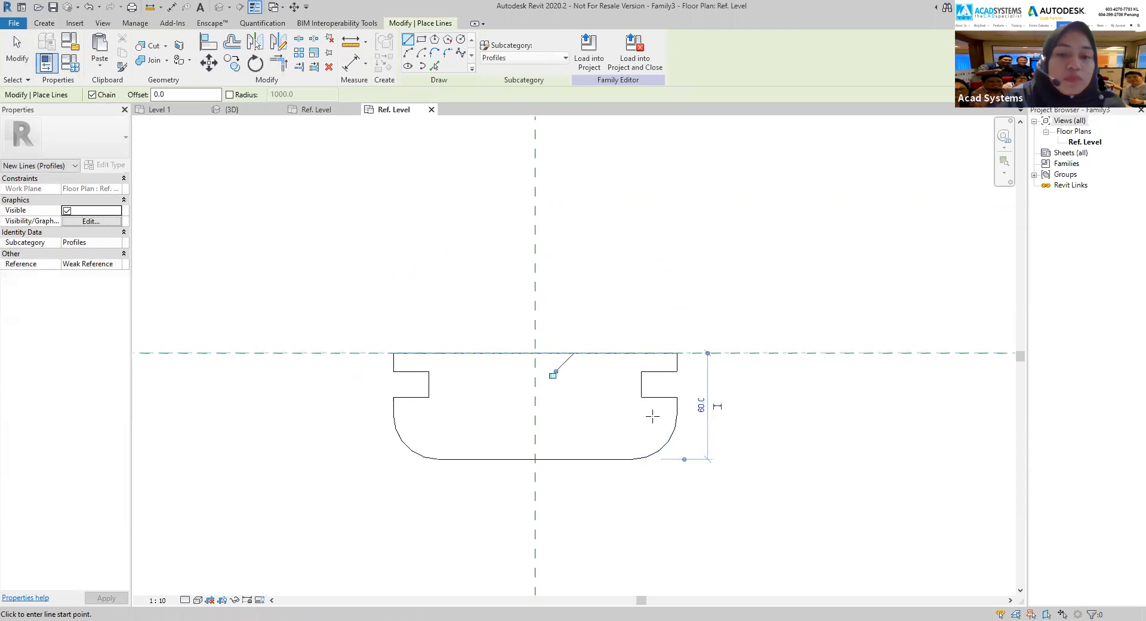
key("Escape")
key("Escape")
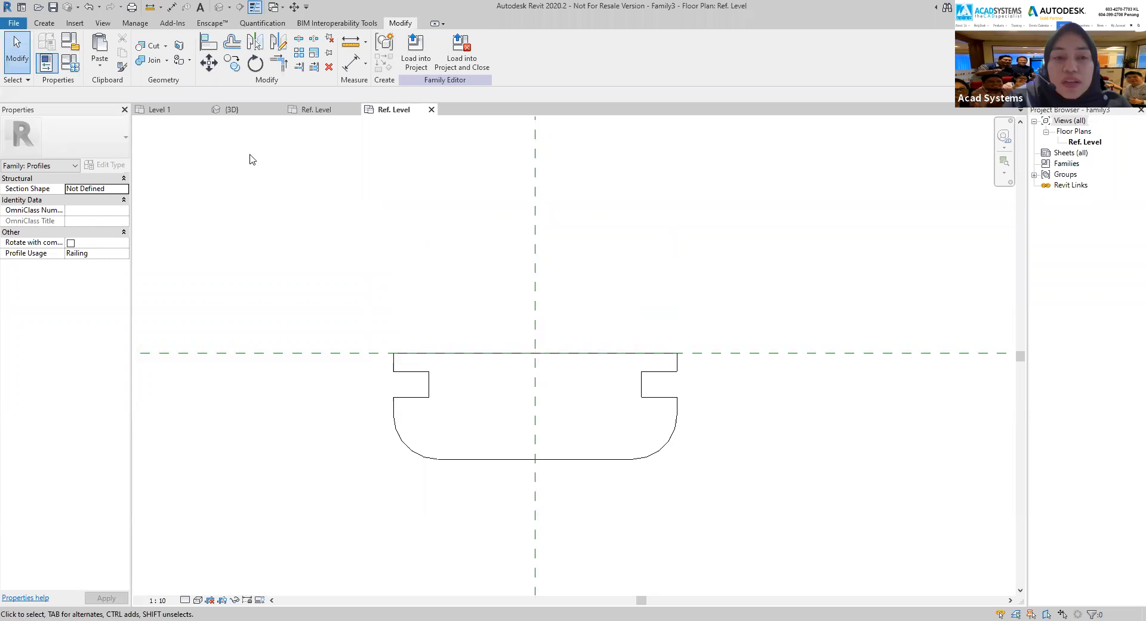
Review the baluster's 3D view, both rail profiles, the project's Level 1 plan and the list of open views.
left_click(233, 110)
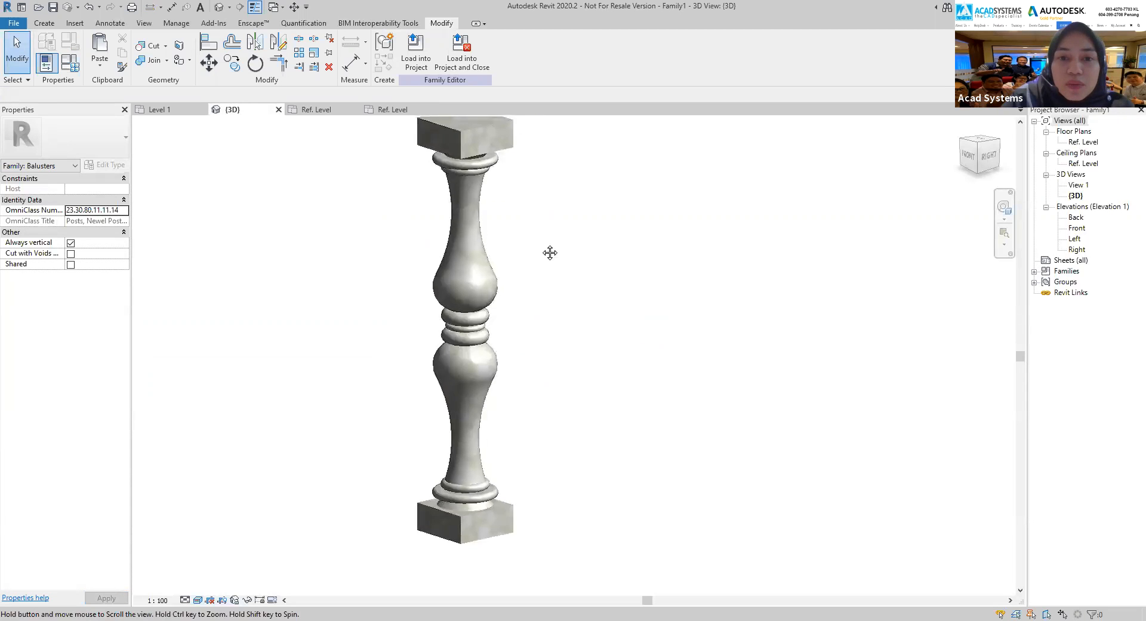
middle_click_drag(551, 251, 575, 274)
left_click(315, 110)
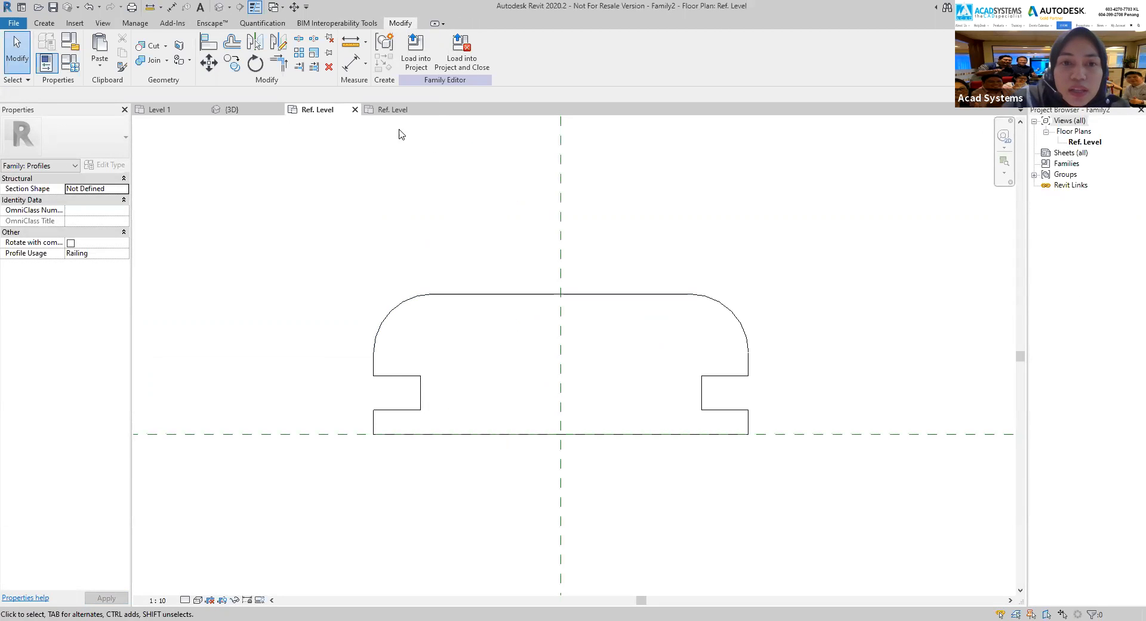
left_click(393, 110)
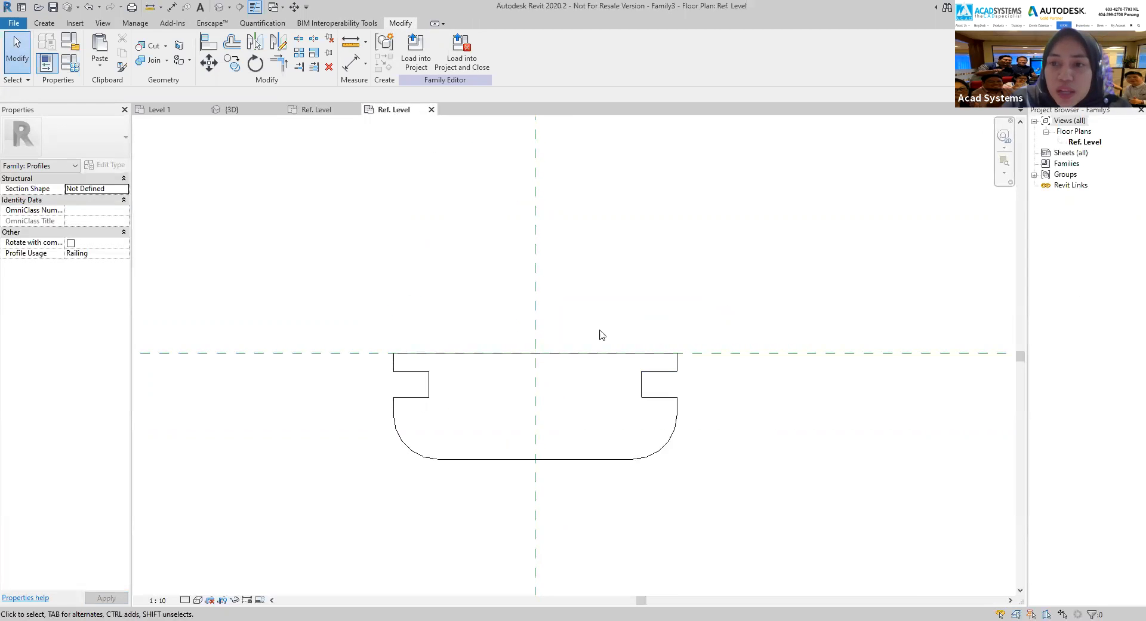
left_click(326, 111)
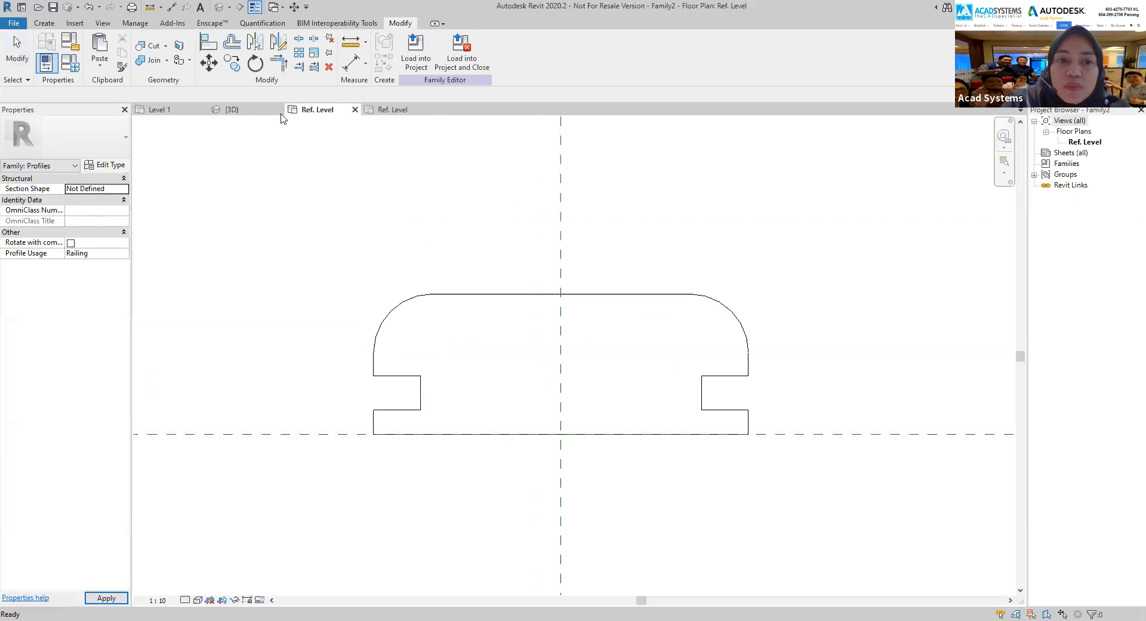
left_click(241, 113)
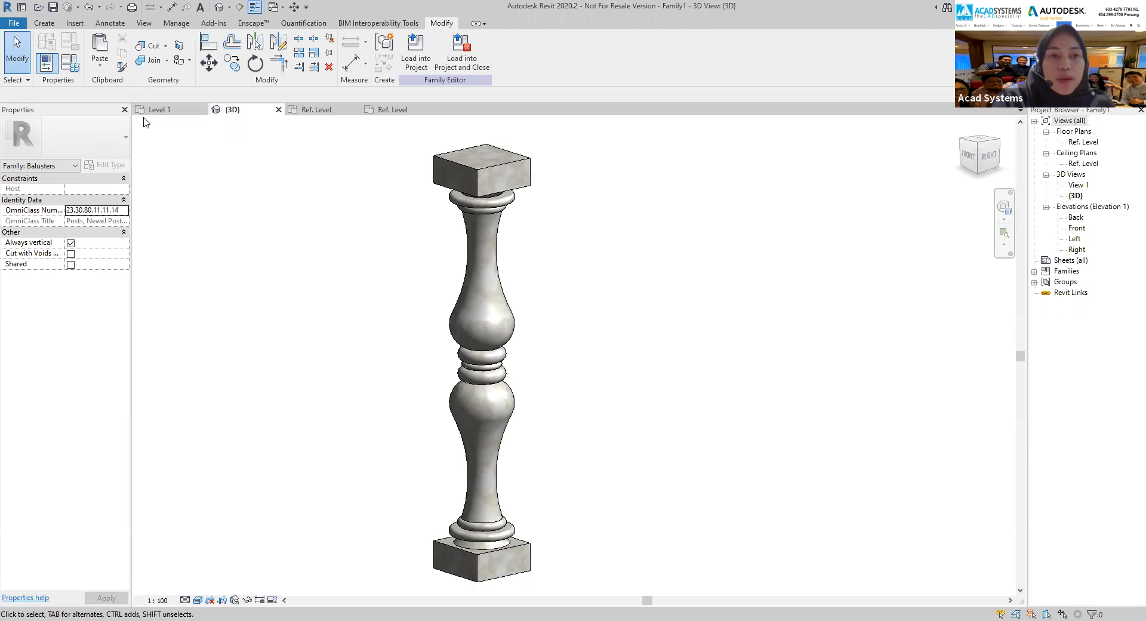
left_click(158, 112)
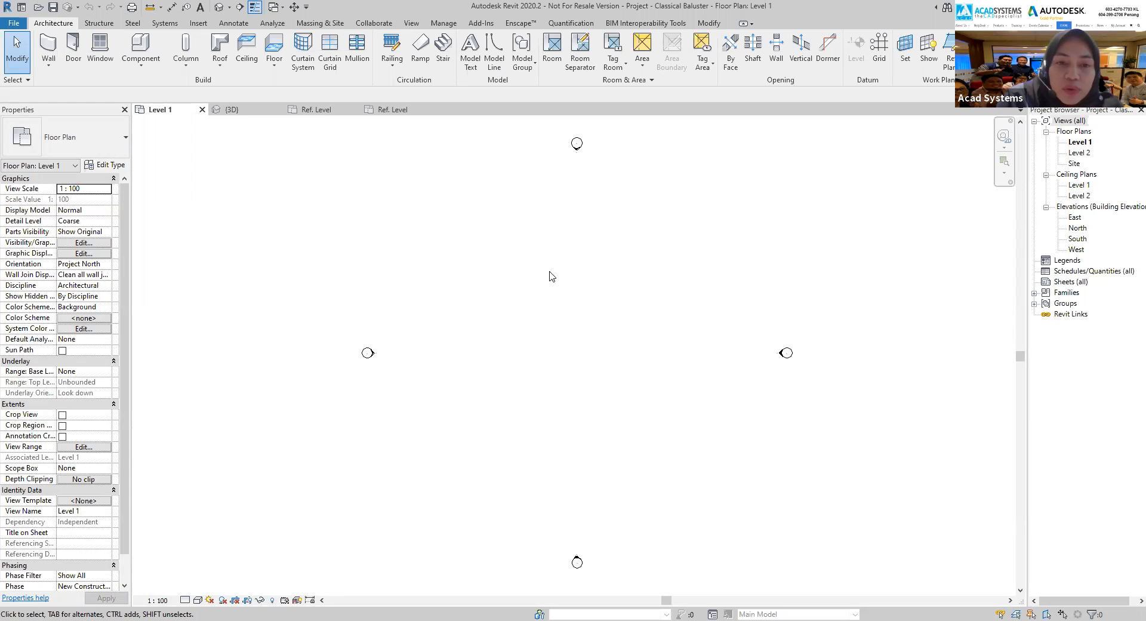
left_click(234, 110)
left_click(385, 110)
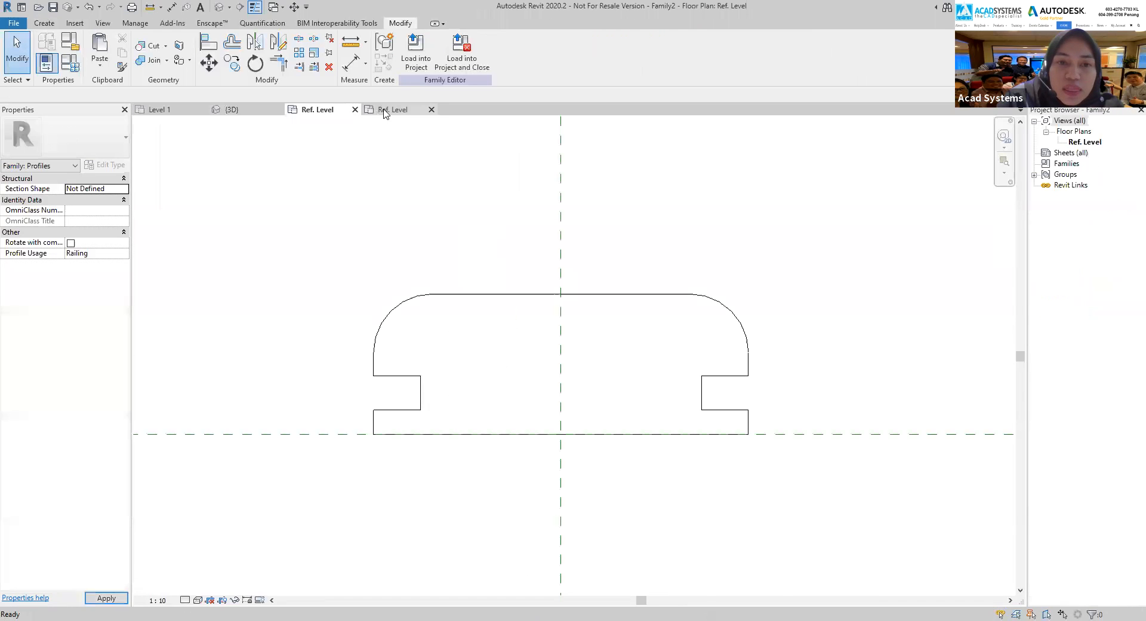
left_click(159, 110)
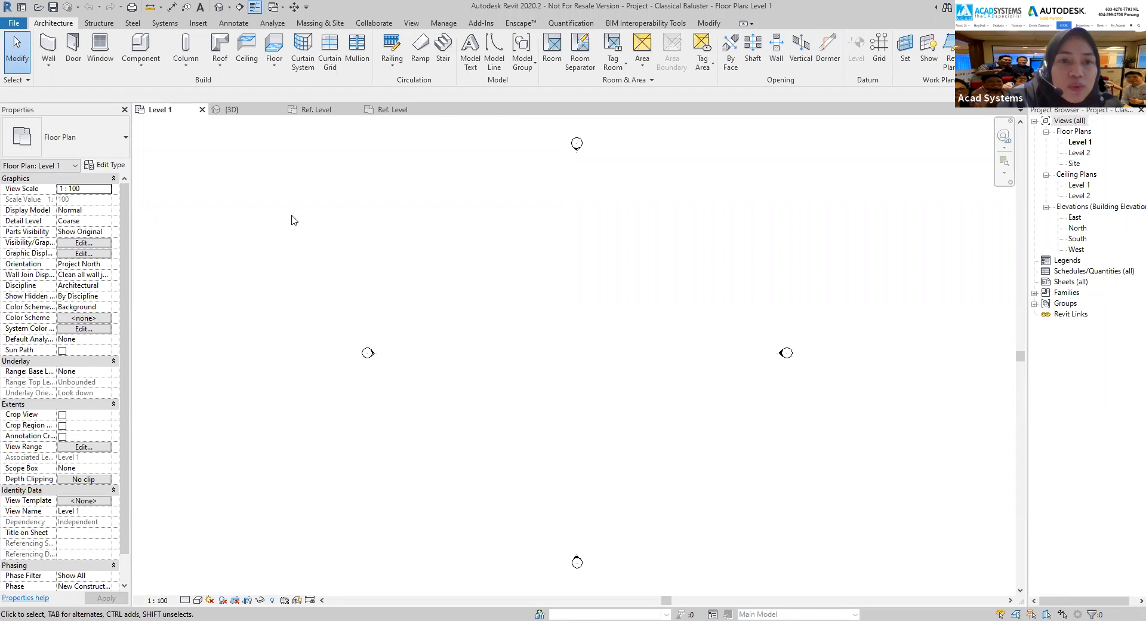
left_click(283, 14)
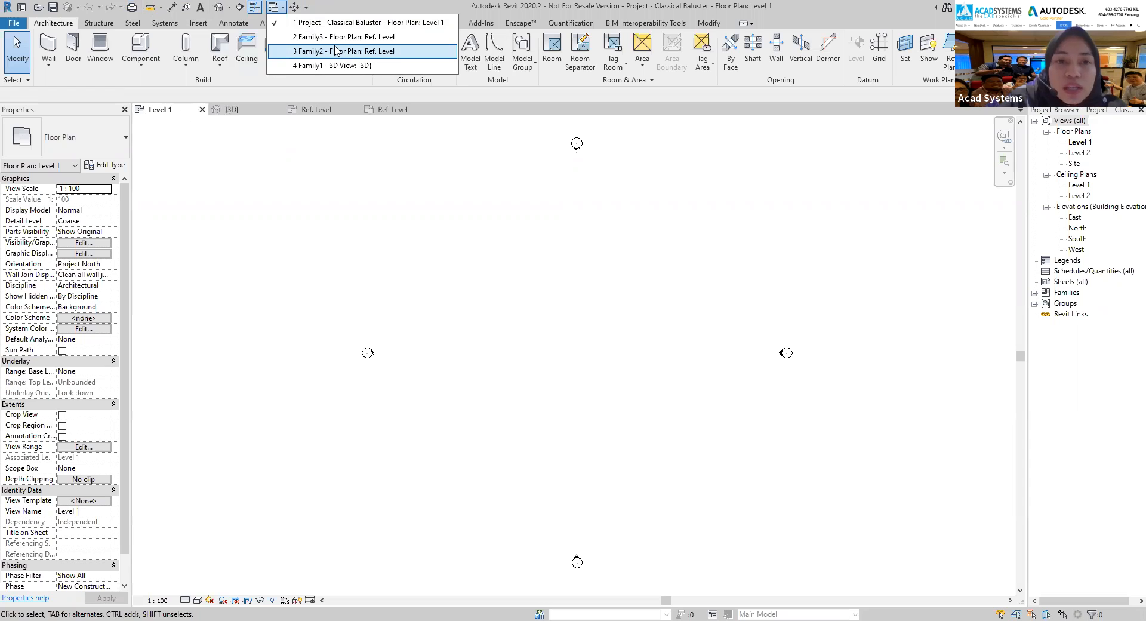
left_click(297, 209)
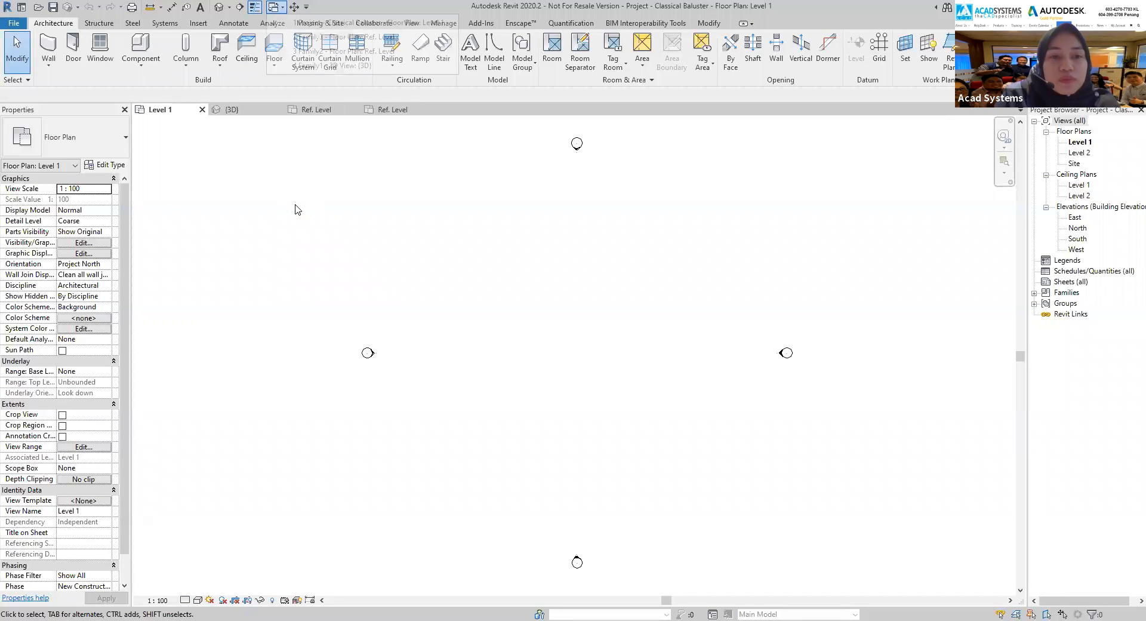
Load the baluster family into Project - Classical Baluster.rvt and close it, saving the family to the Desktop as Baluster.
left_click(237, 114)
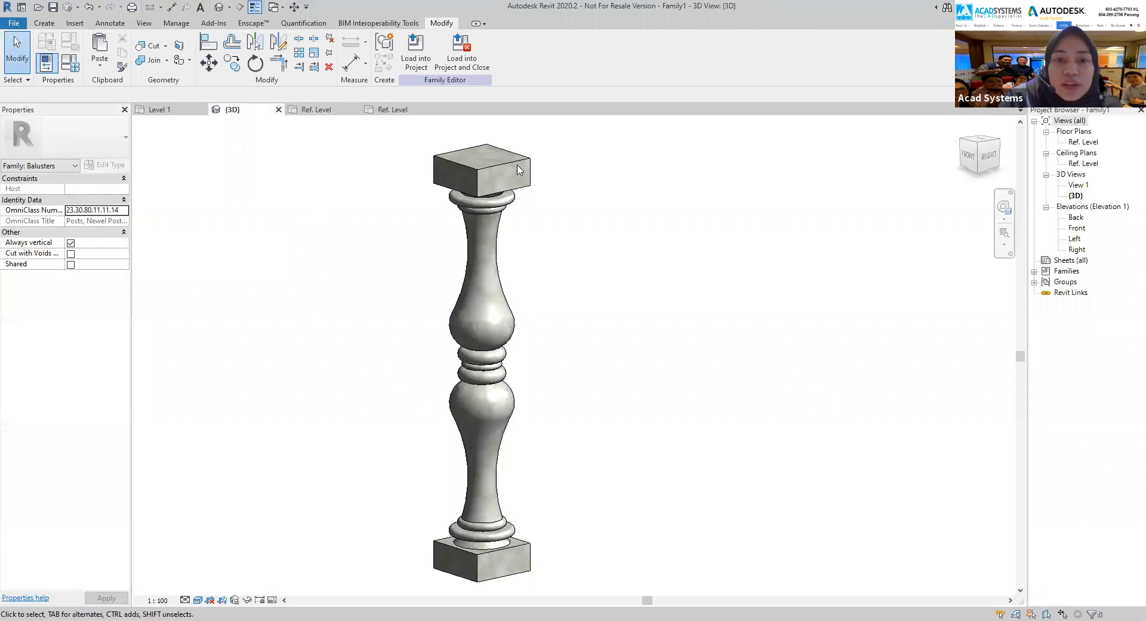
left_click(462, 63)
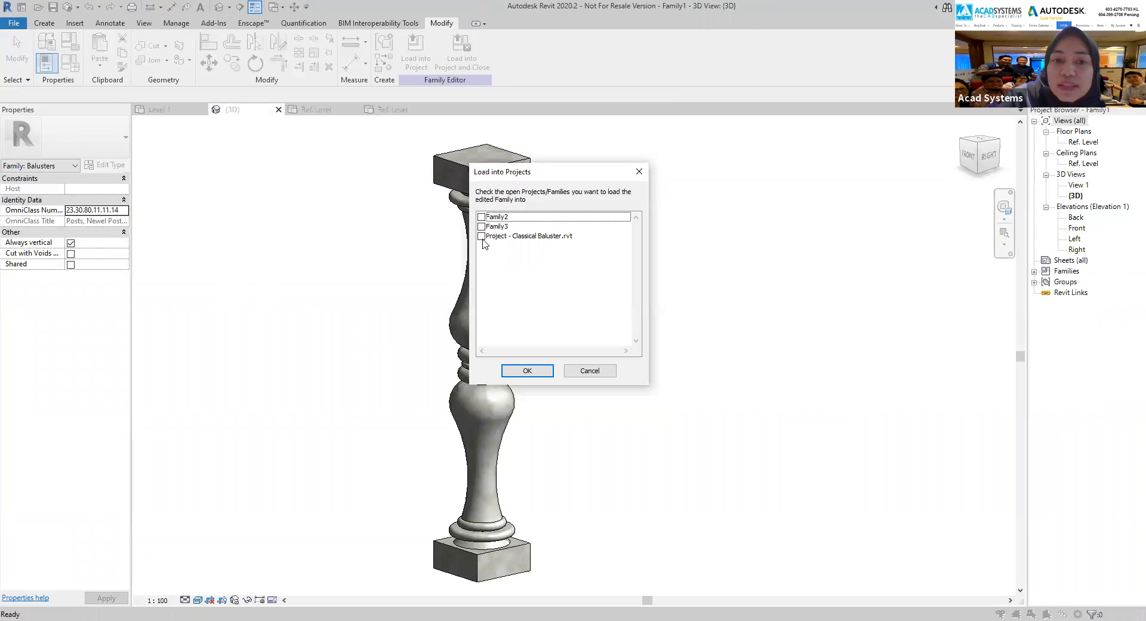
left_click(482, 236)
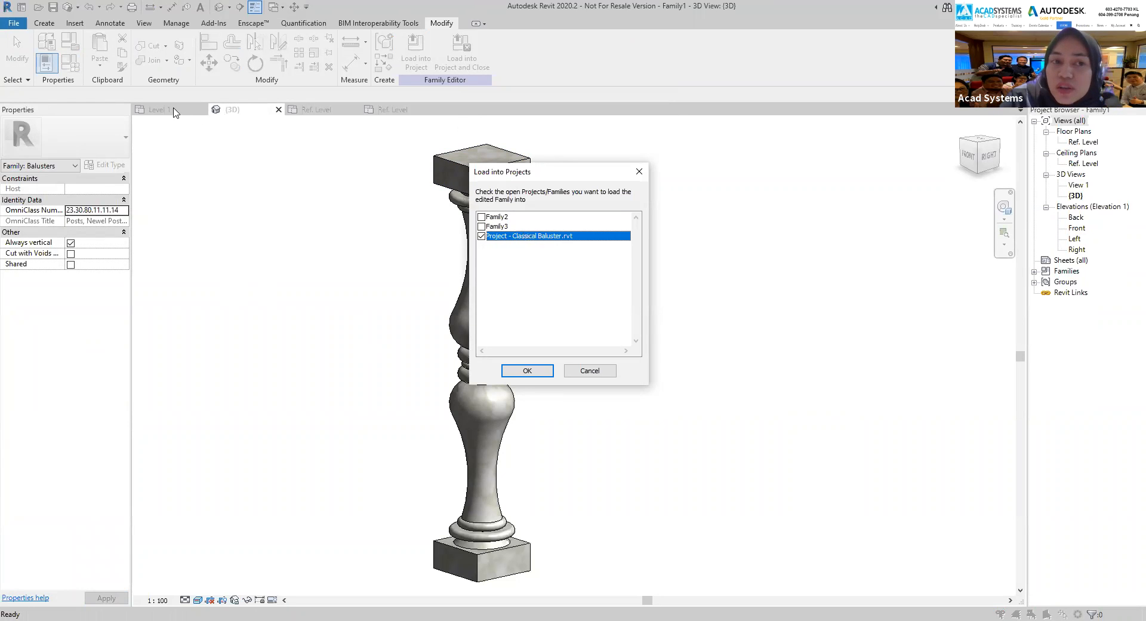
left_click(527, 372)
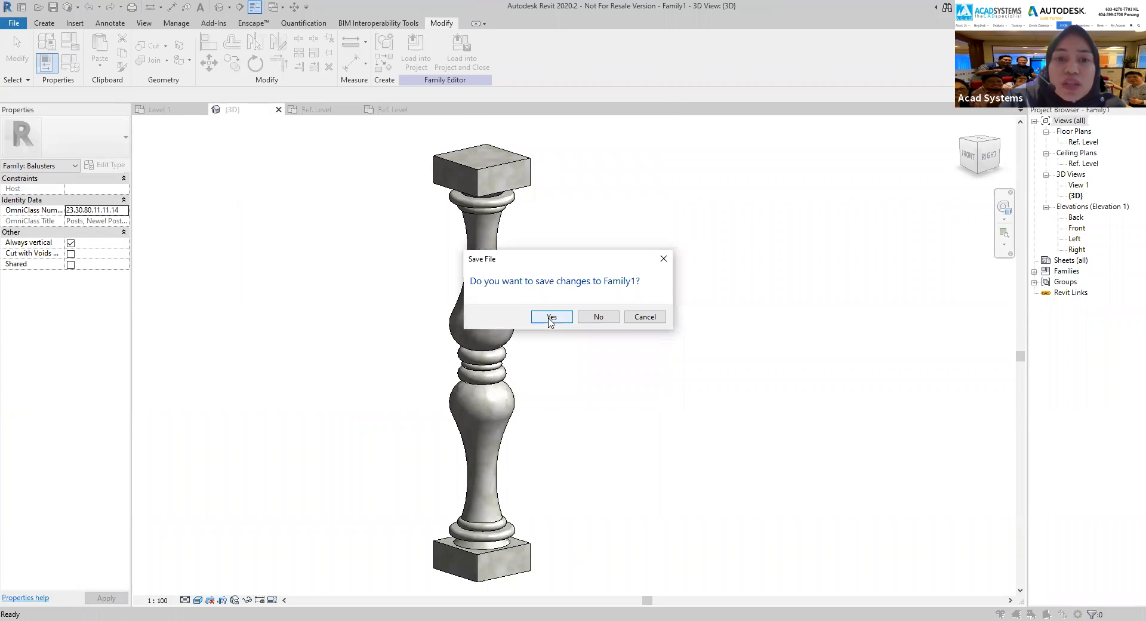
left_click(551, 319)
type("Baluster")
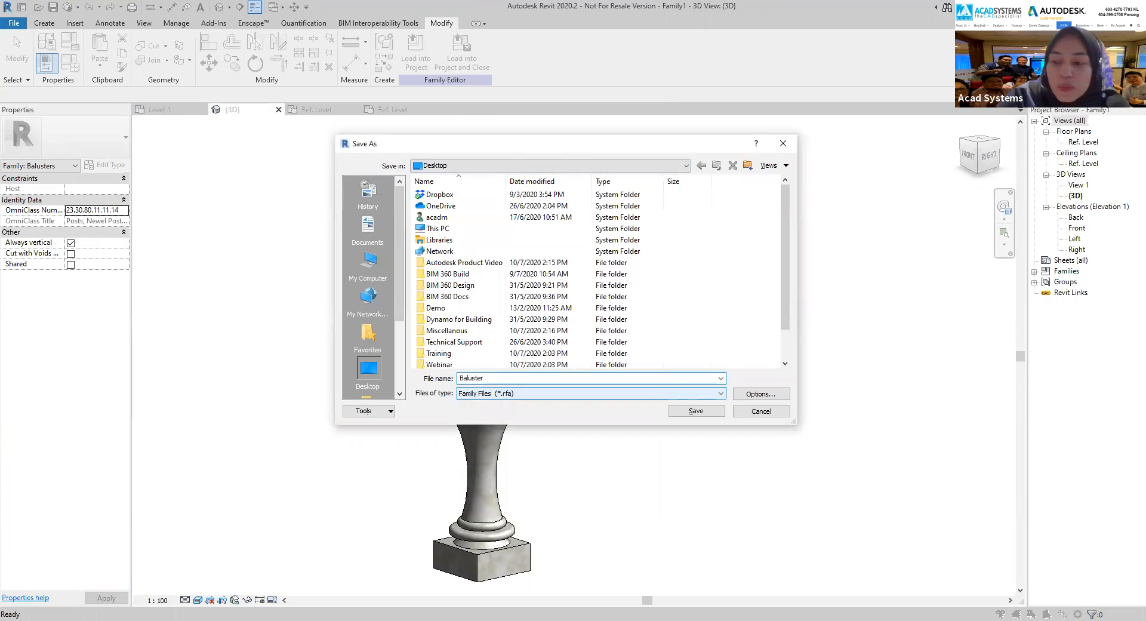
left_click(686, 411)
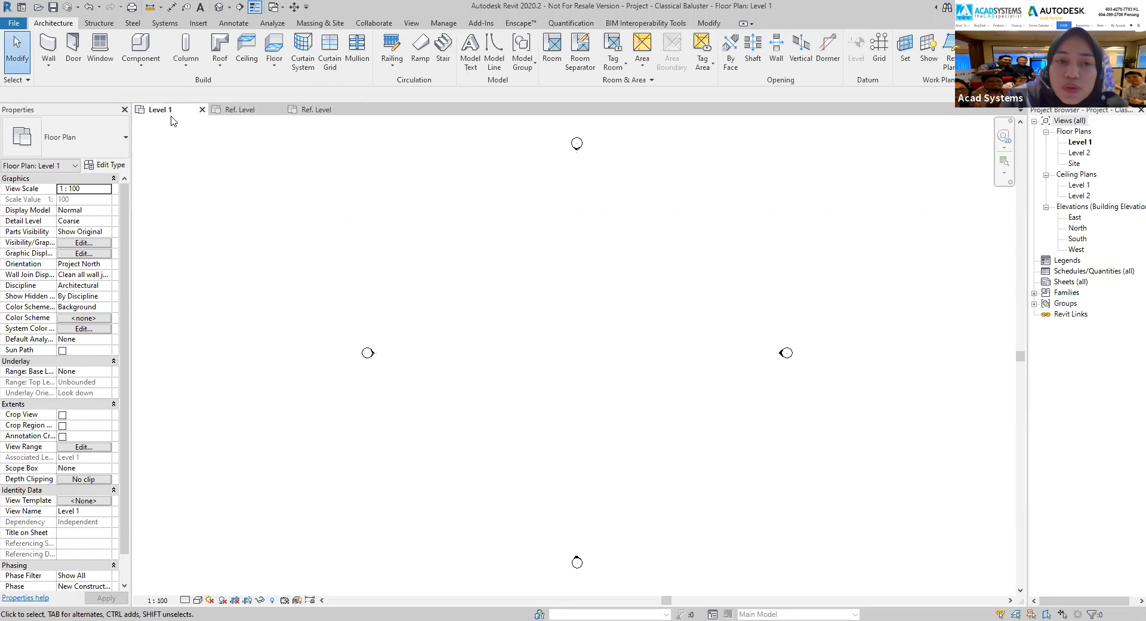
Load the top rail profile family into Project - Classical Baluster.rvt and close it, saving the family to the Desktop as Top.
left_click(240, 109)
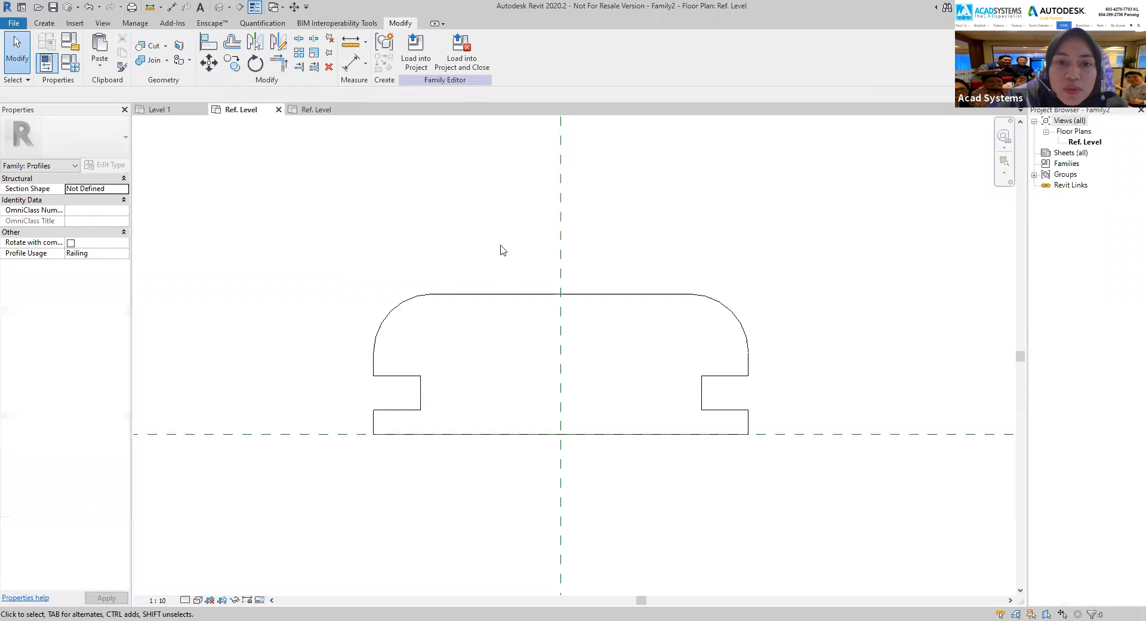
left_click(461, 62)
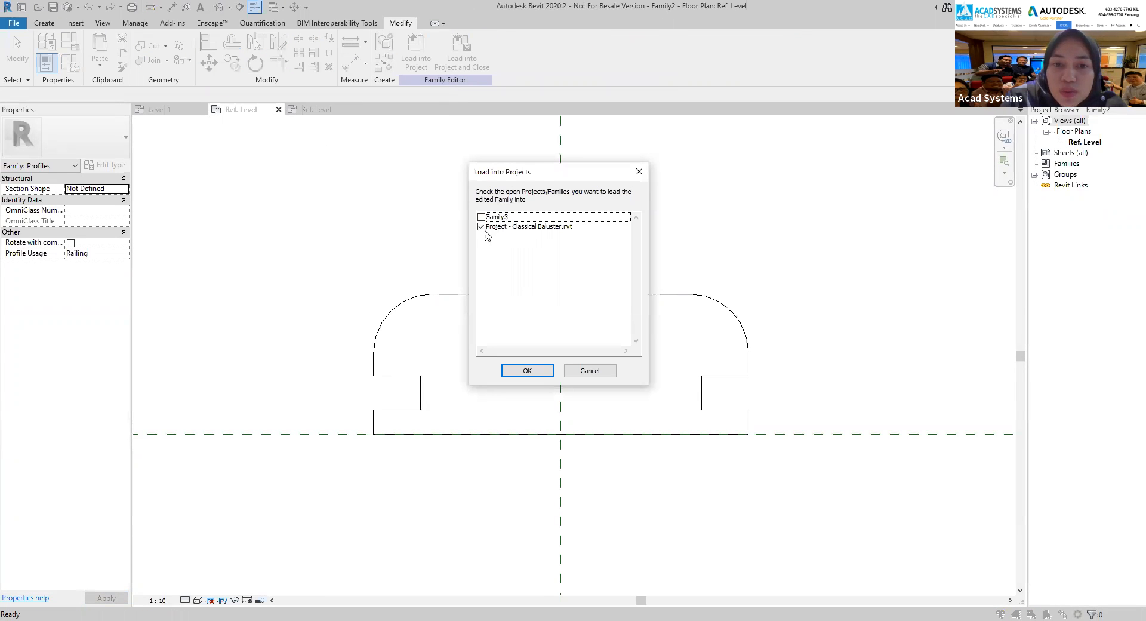
left_click(528, 371)
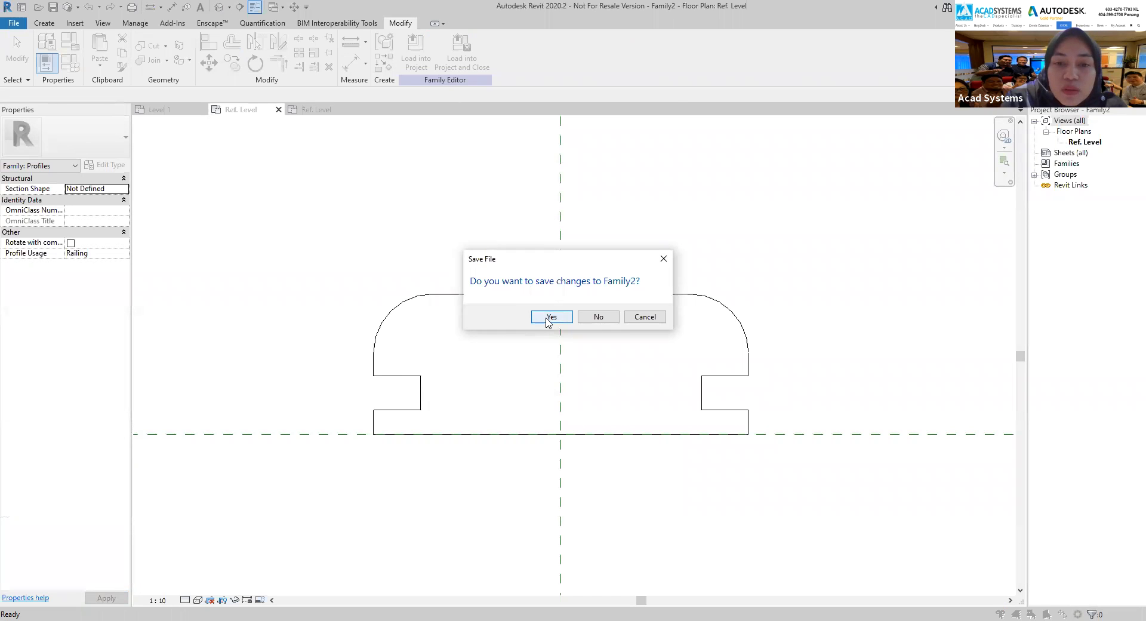
left_click(548, 322)
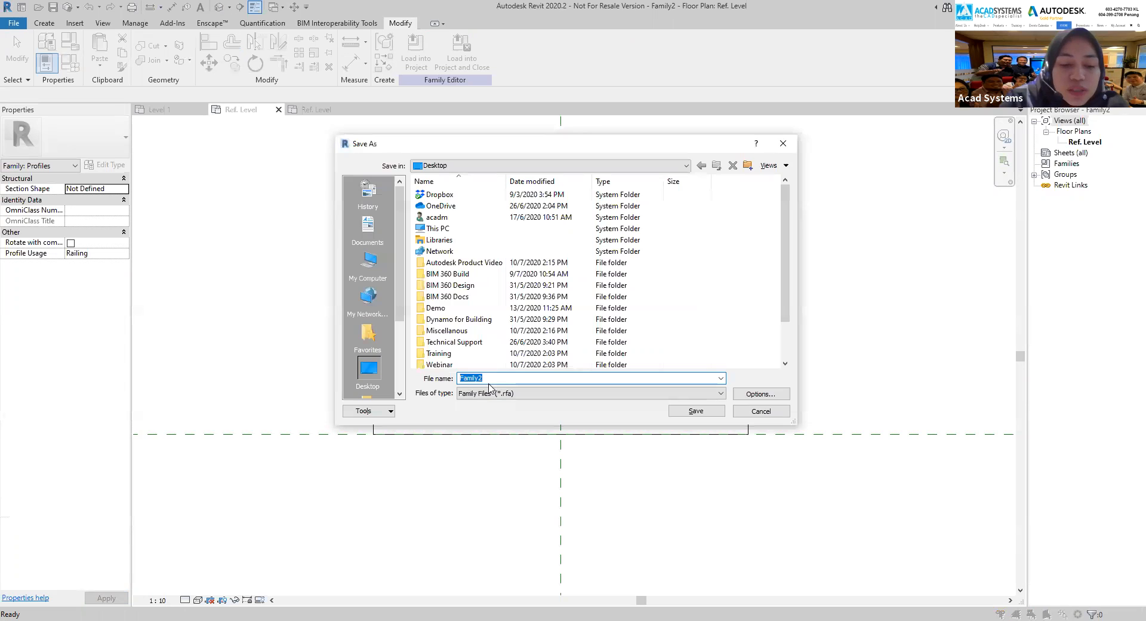
type("Top")
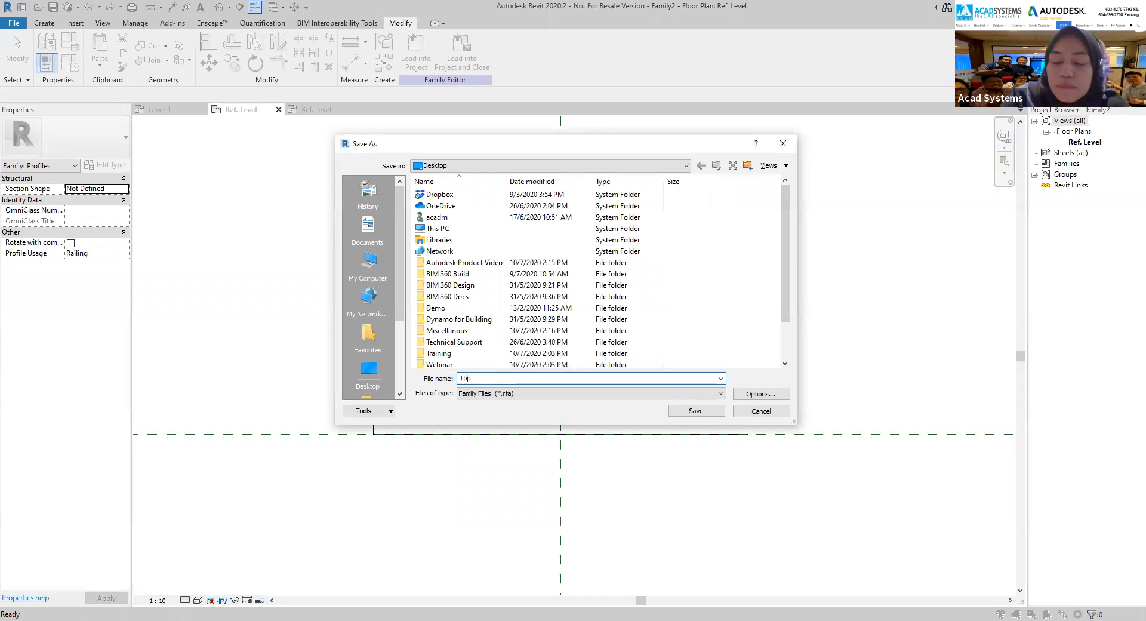
left_click(689, 415)
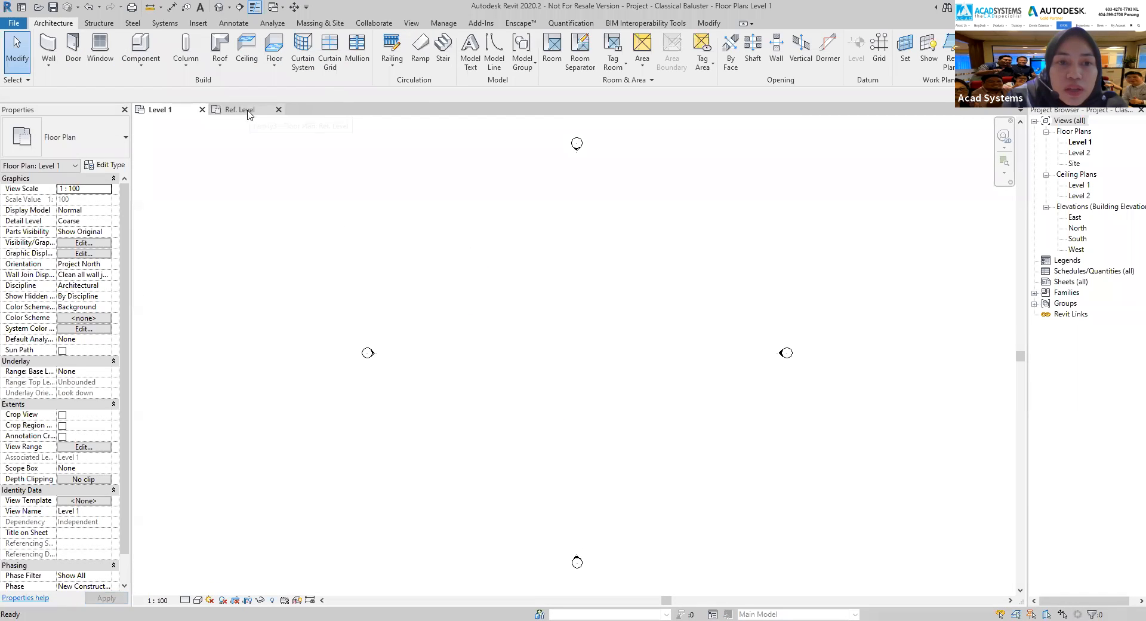
Load the bottom rail profile family into the project and close it, saving the family to the Desktop as Bottom.
left_click(242, 110)
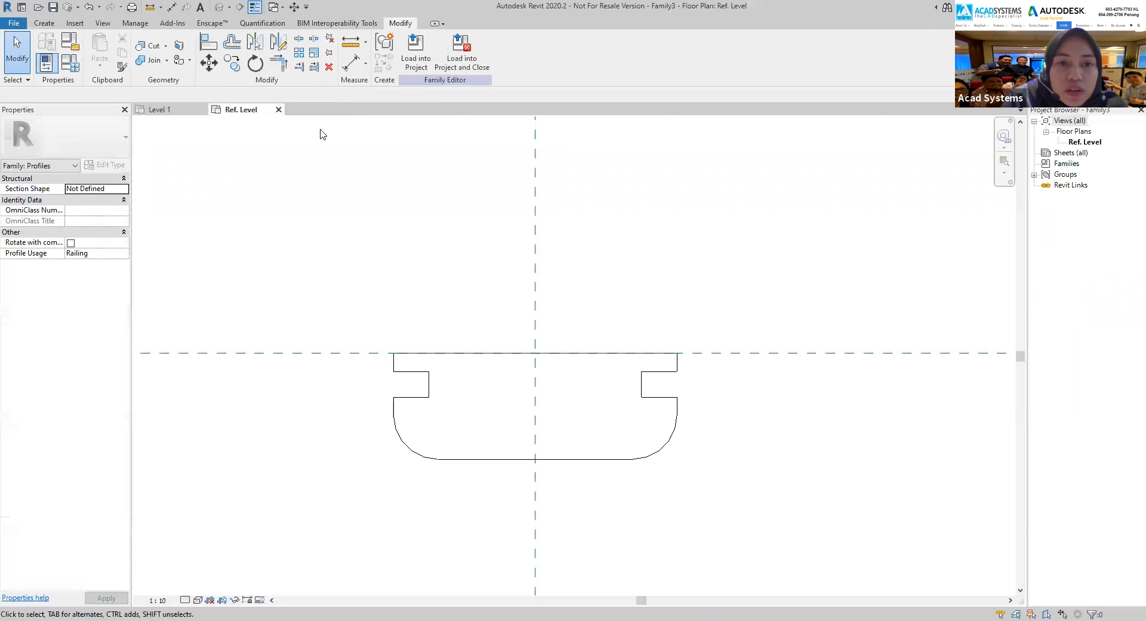
left_click(461, 55)
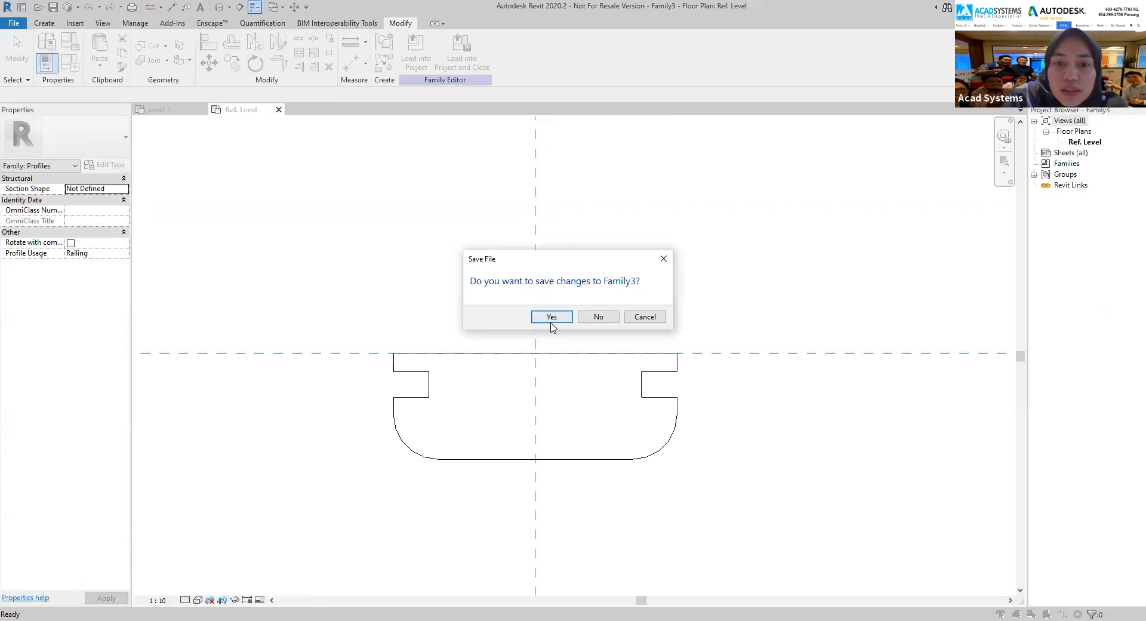
left_click(550, 318)
type("Bottom")
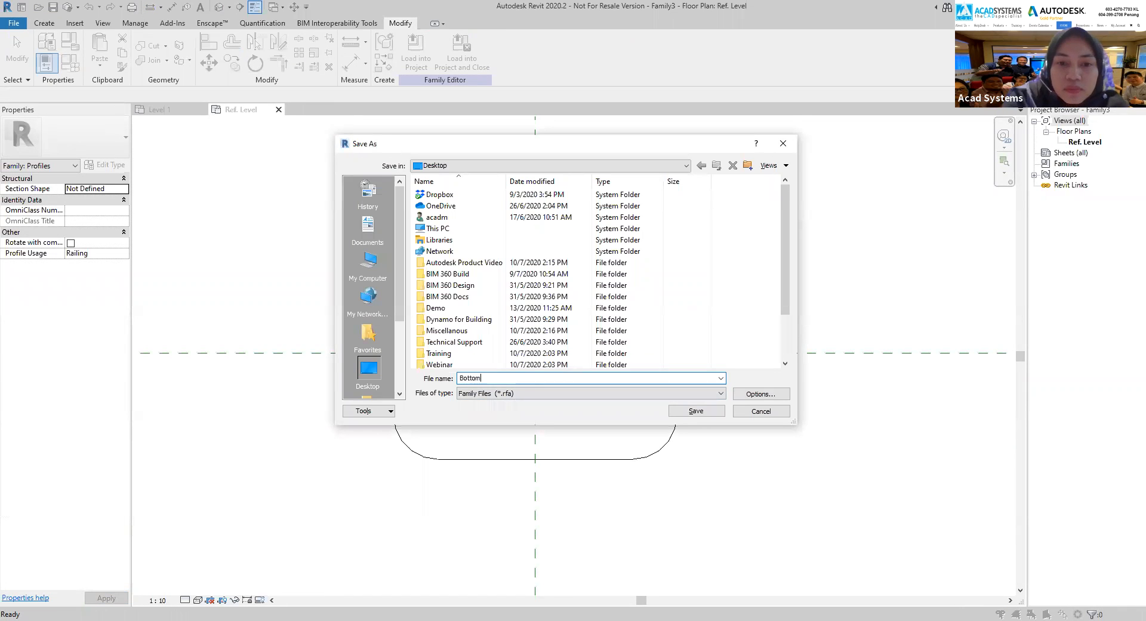
left_click(693, 412)
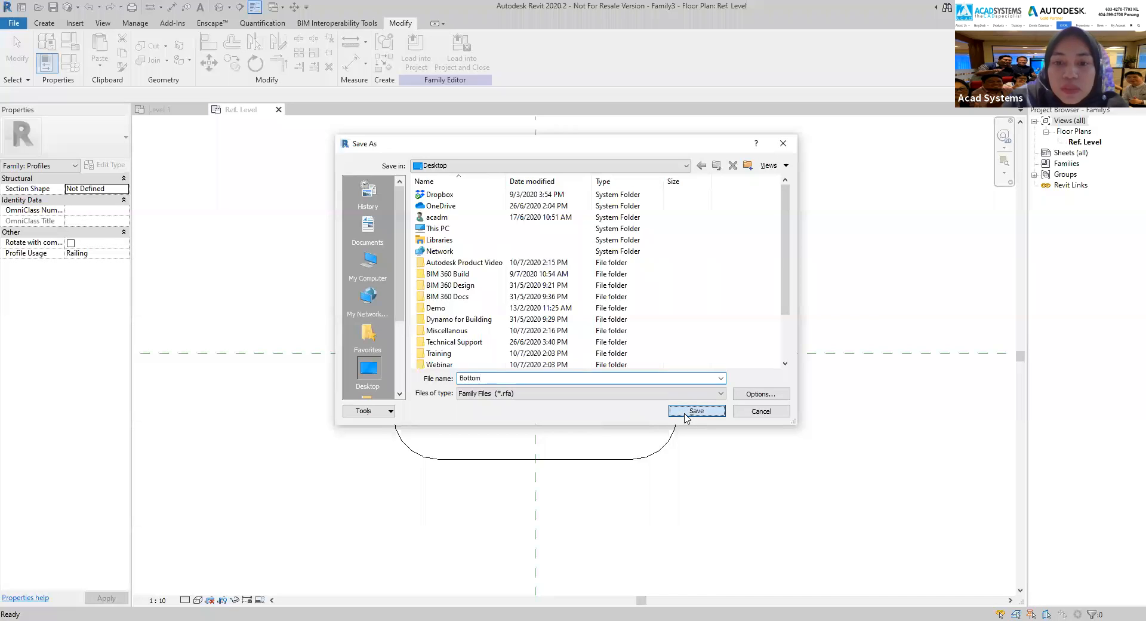
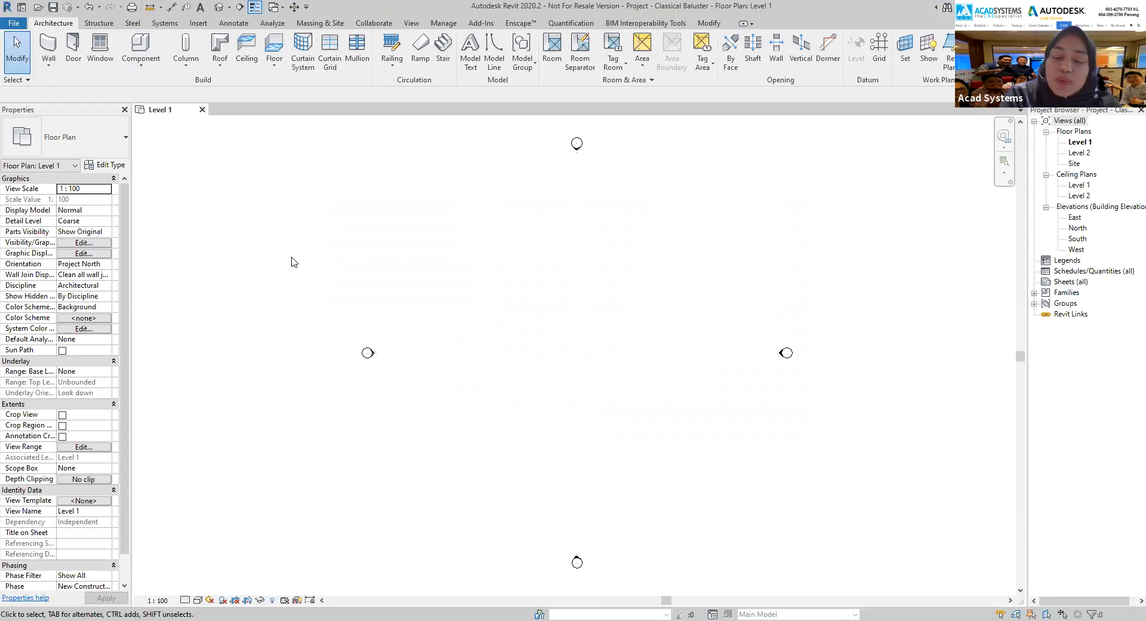
Start a railing path on Level 1 and sketch a horizontal straight segment about 12600 mm long between the elevation markers.
scroll(506, 323, "up", 2)
middle_click_drag(513, 325, 446, 323)
scroll(443, 333, "up", 1)
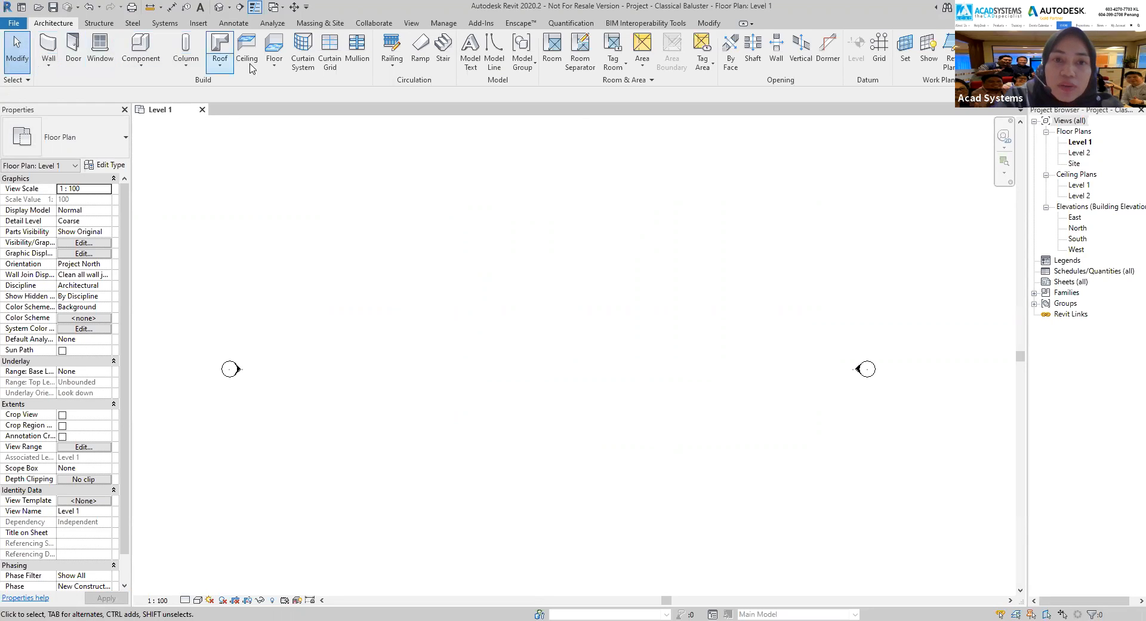
left_click(387, 67)
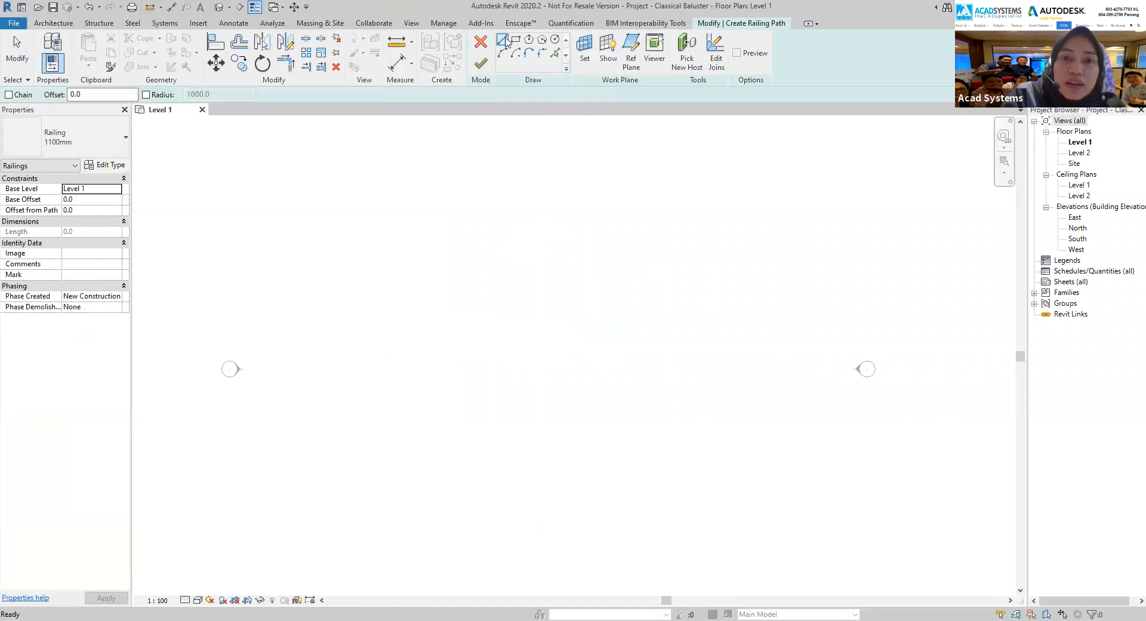
scroll(481, 317, "up", 1)
middle_click_drag(480, 317, 448, 296)
left_click(379, 260)
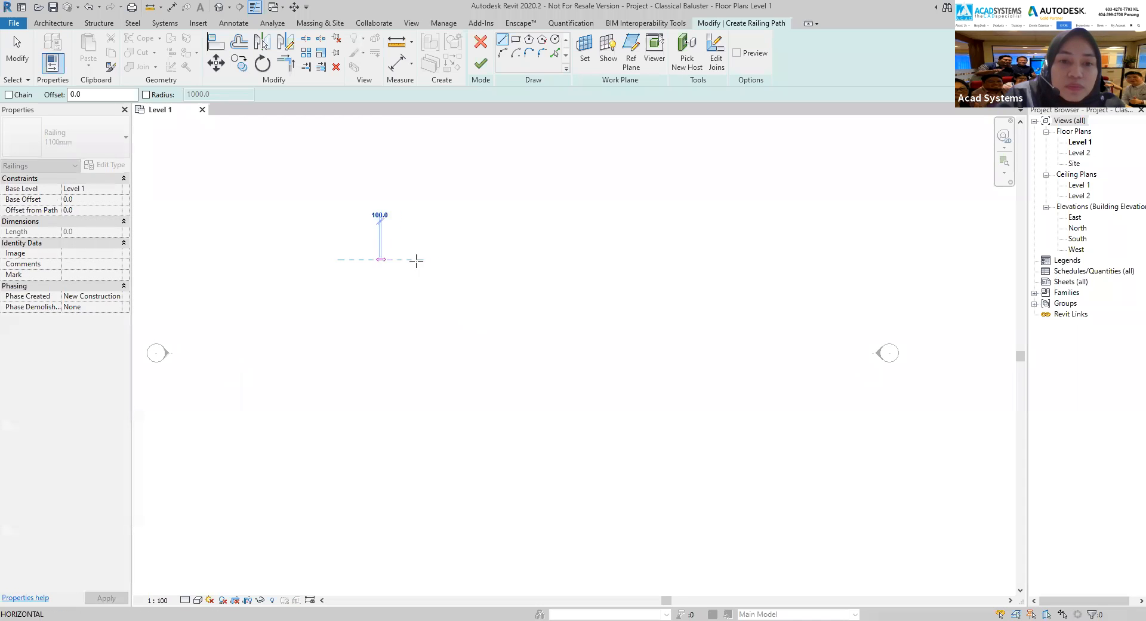
left_click(563, 260)
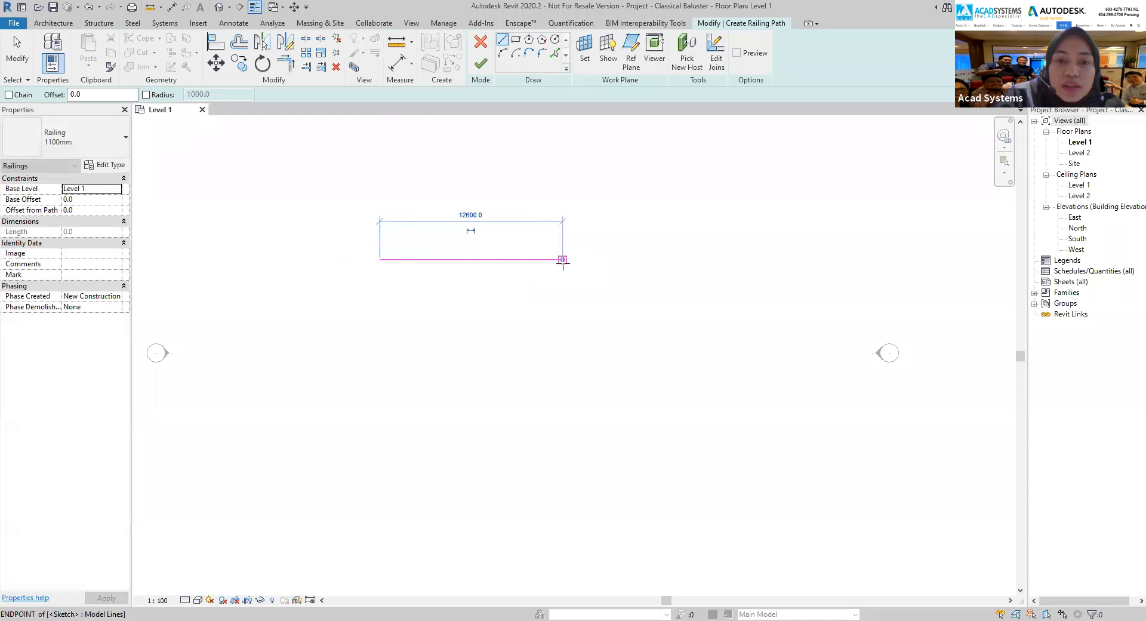
Add an arc curving down from the right end of the straight path segment and finish the 1100mm railing.
left_click(503, 55)
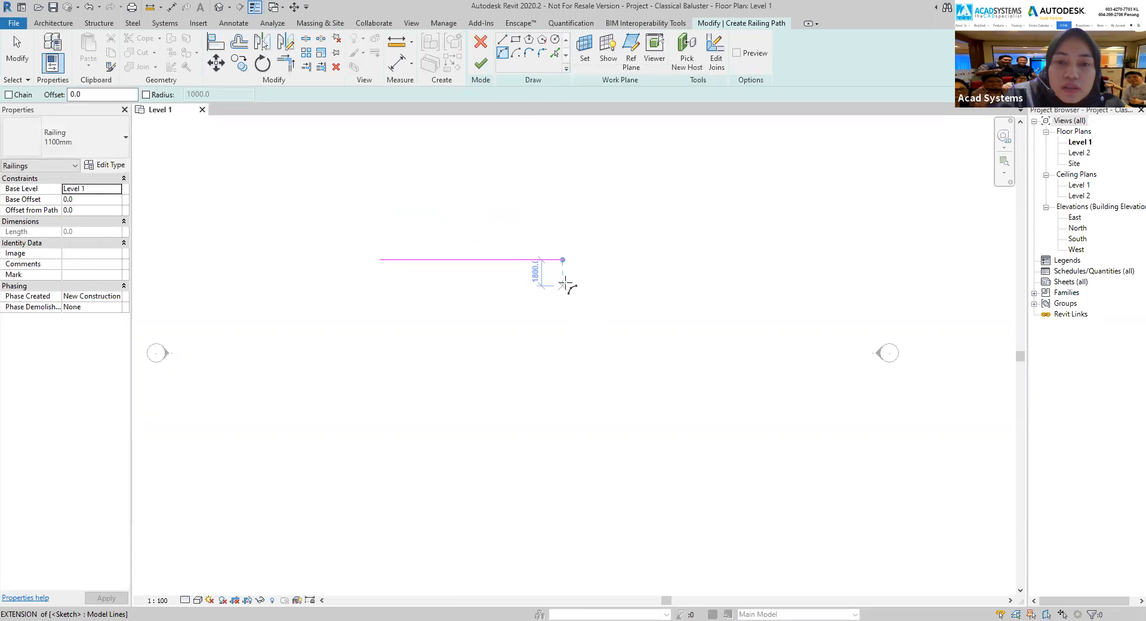
left_click(563, 259)
left_click(593, 339)
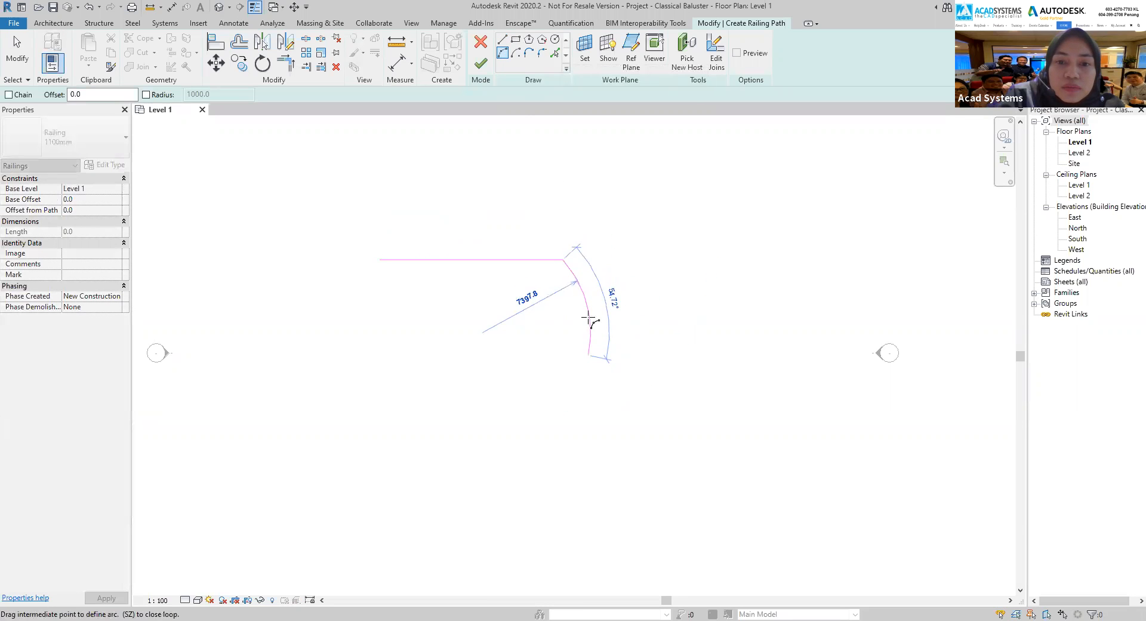
left_click(597, 333)
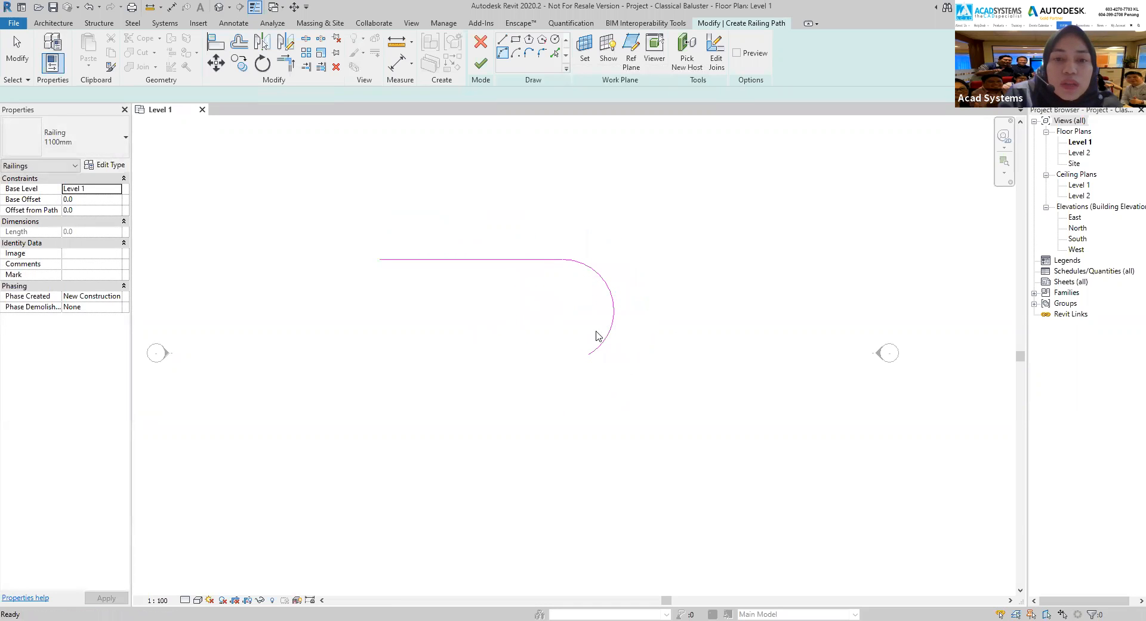
key("Escape")
left_click(481, 59)
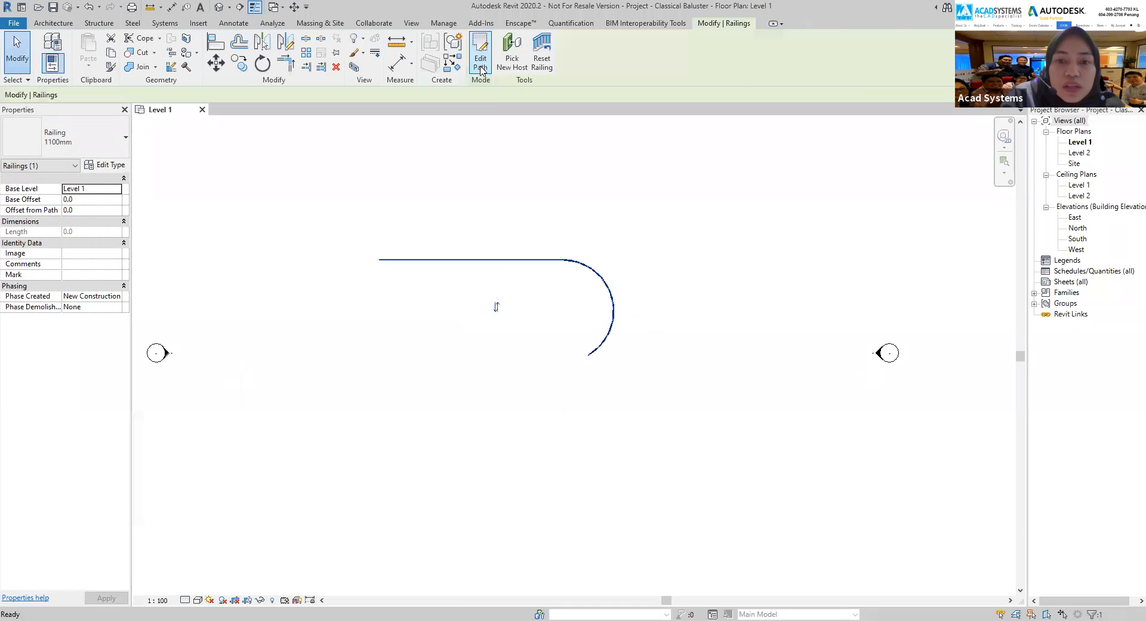
Open the default 3D view and examine the new railing along its straight and curved parts.
left_click(218, 6)
scroll(629, 361, "up", 5)
middle_click_drag(629, 361, 660, 326, "shift")
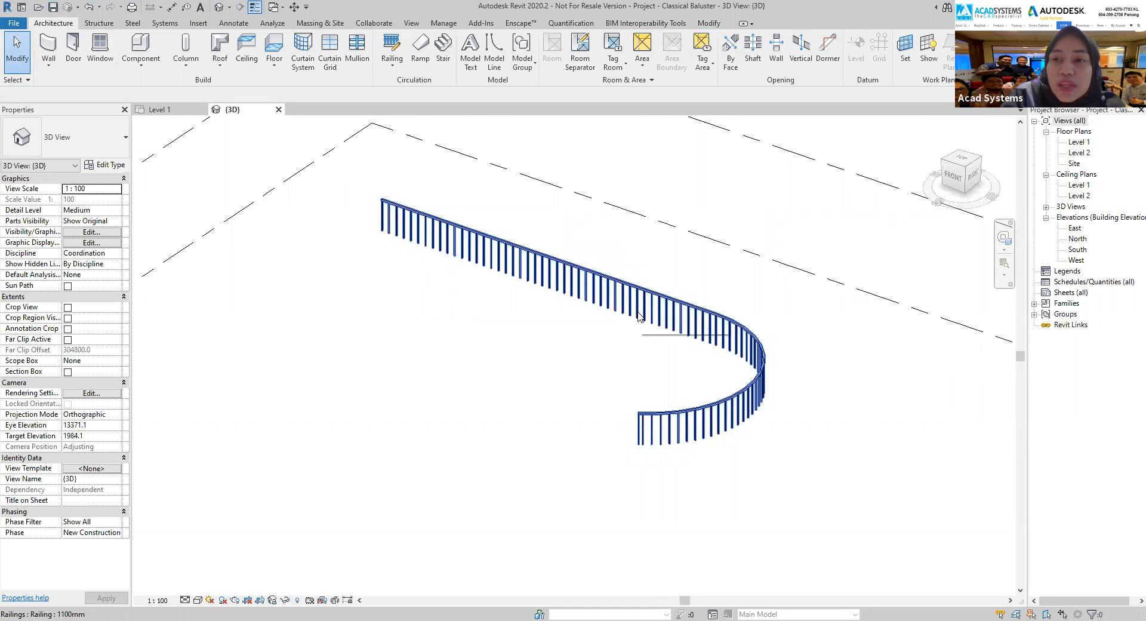
scroll(639, 316, "up", 1)
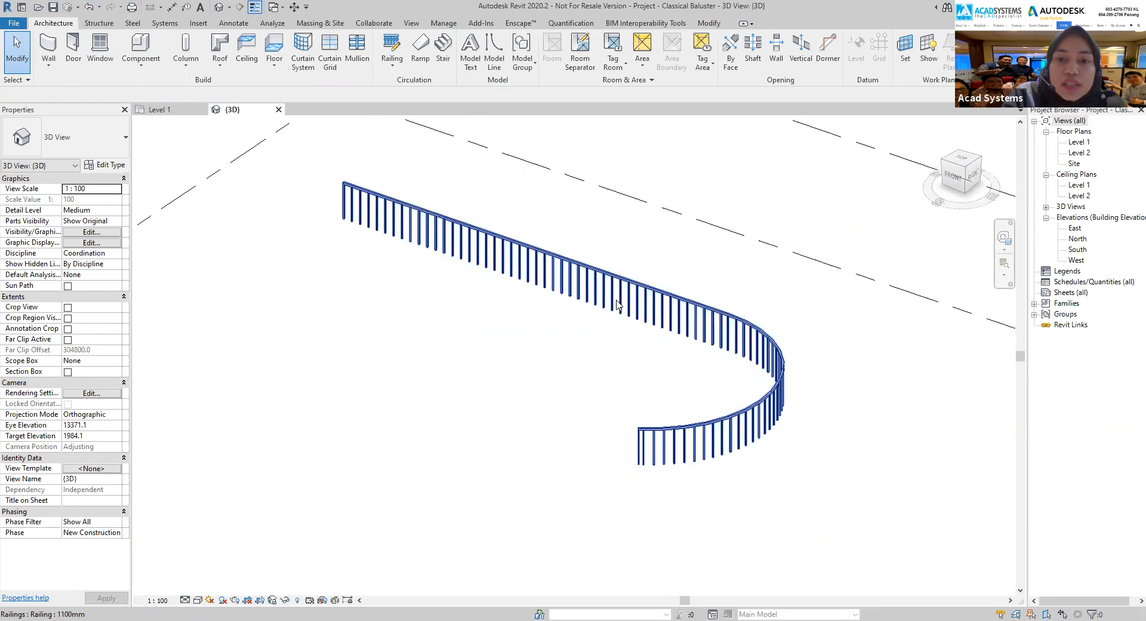
Copy the railing twice in the Level 1 plan, placing the copies one below the other with the Multiple option.
left_click(618, 304)
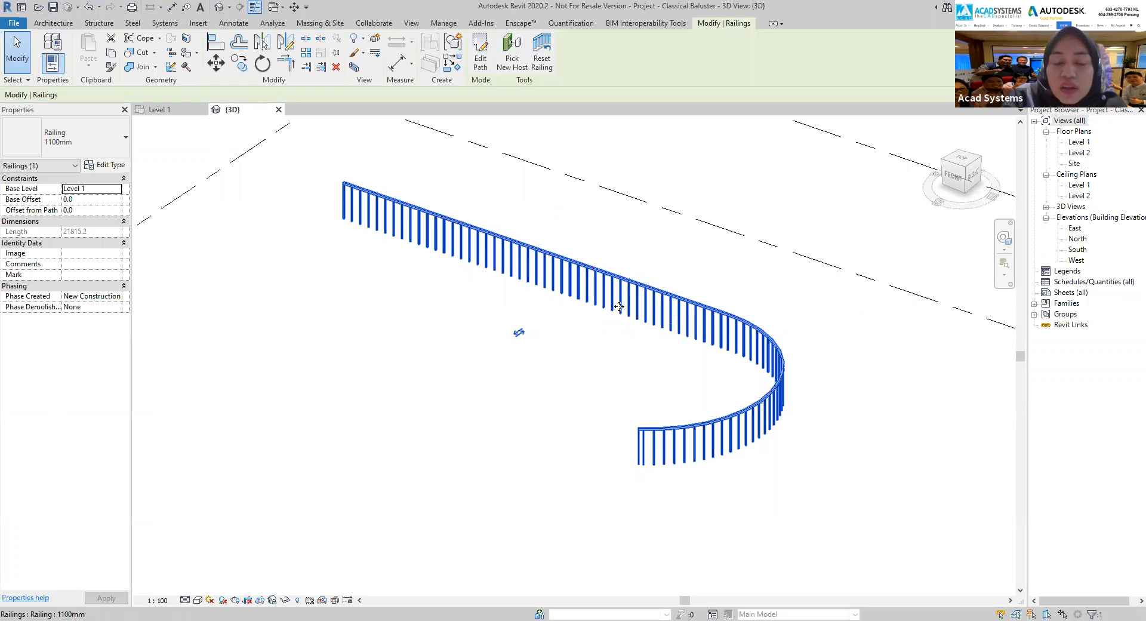
left_click(171, 111)
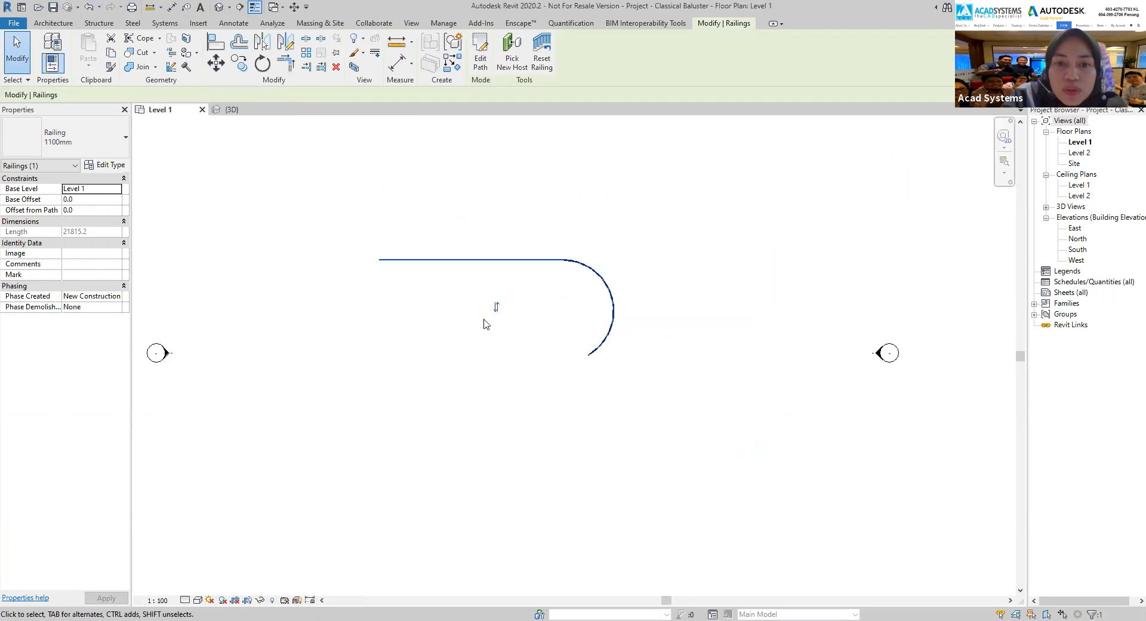
left_click(239, 63)
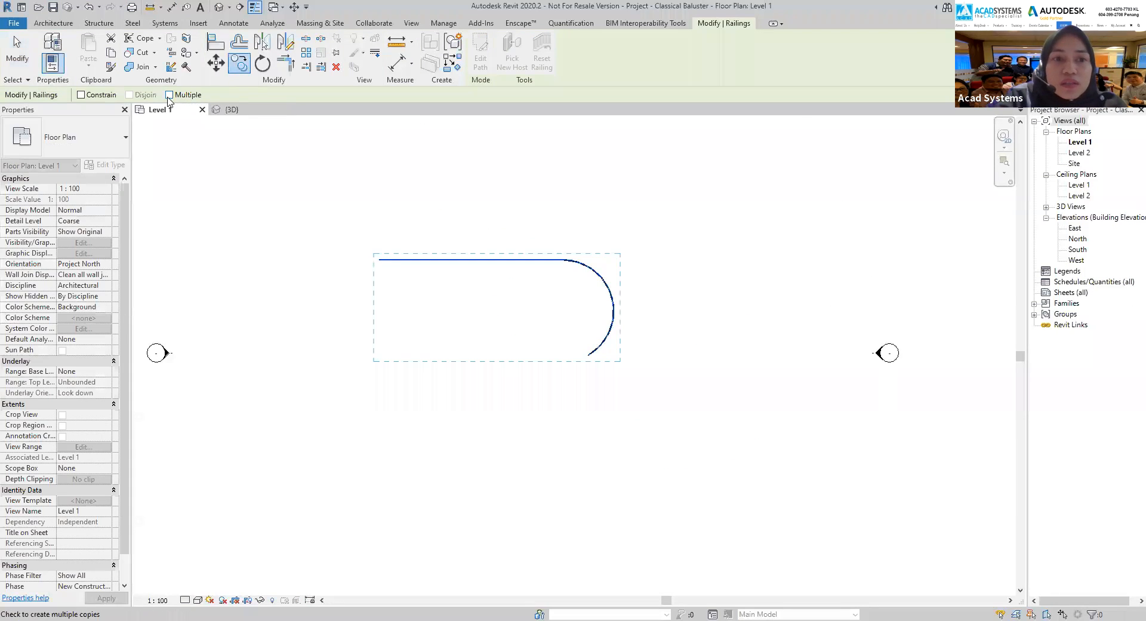
scroll(499, 381, "down", 2)
left_click(564, 265)
left_click(564, 374)
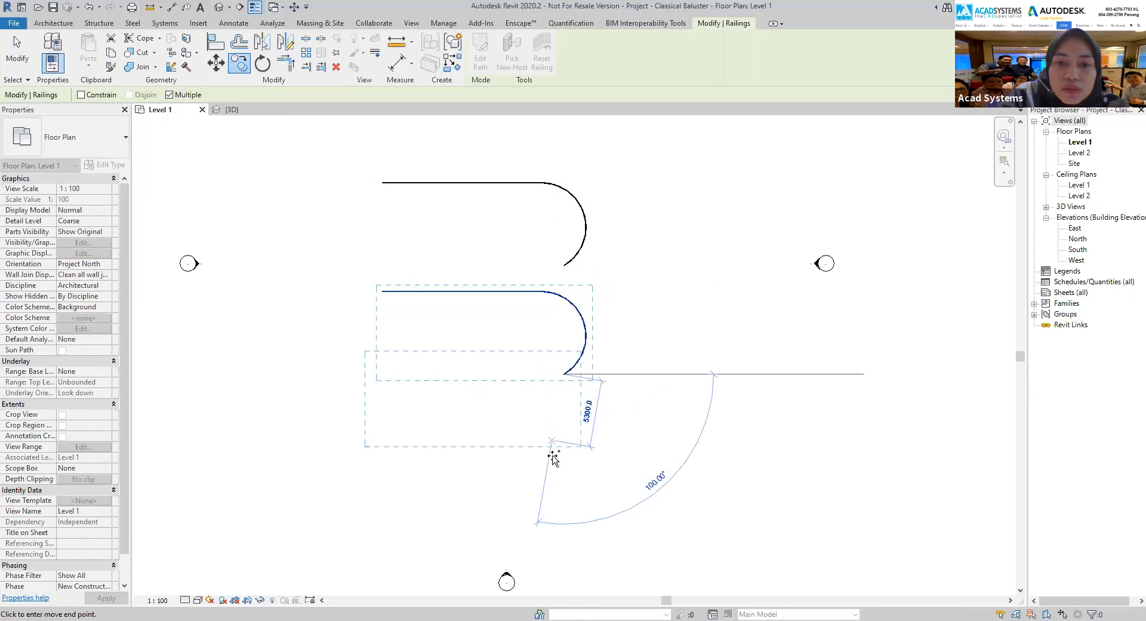
left_click(561, 481)
key("Escape")
key("Escape")
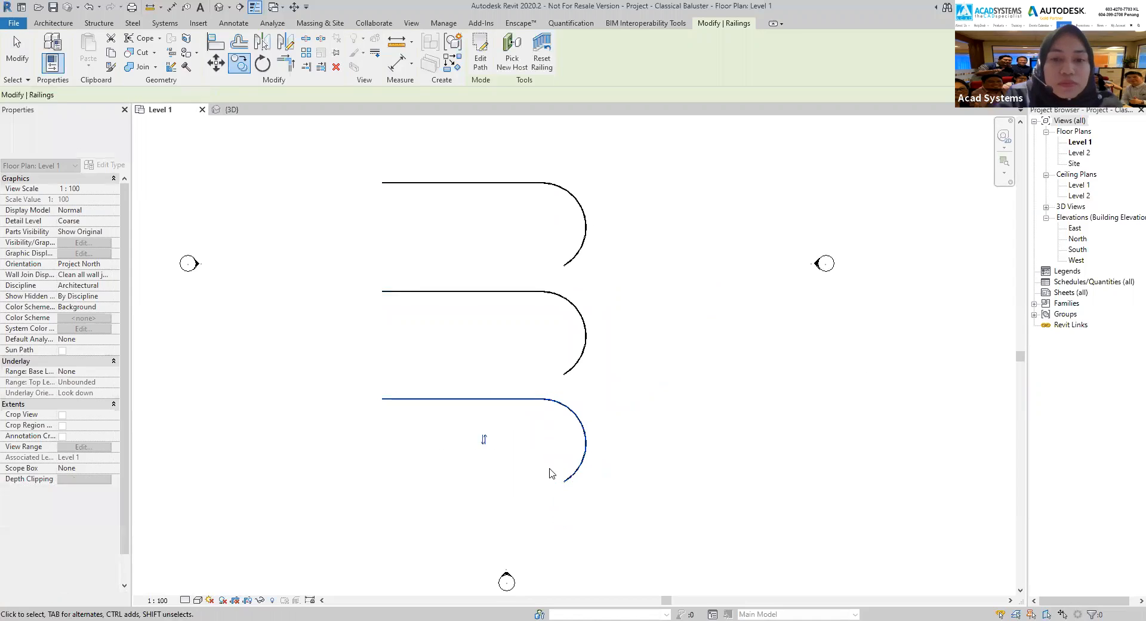
Change the middle railing's type to Glass Panel - Bottom Fill in the 3D view.
left_click(231, 109)
scroll(508, 335, "up", 2)
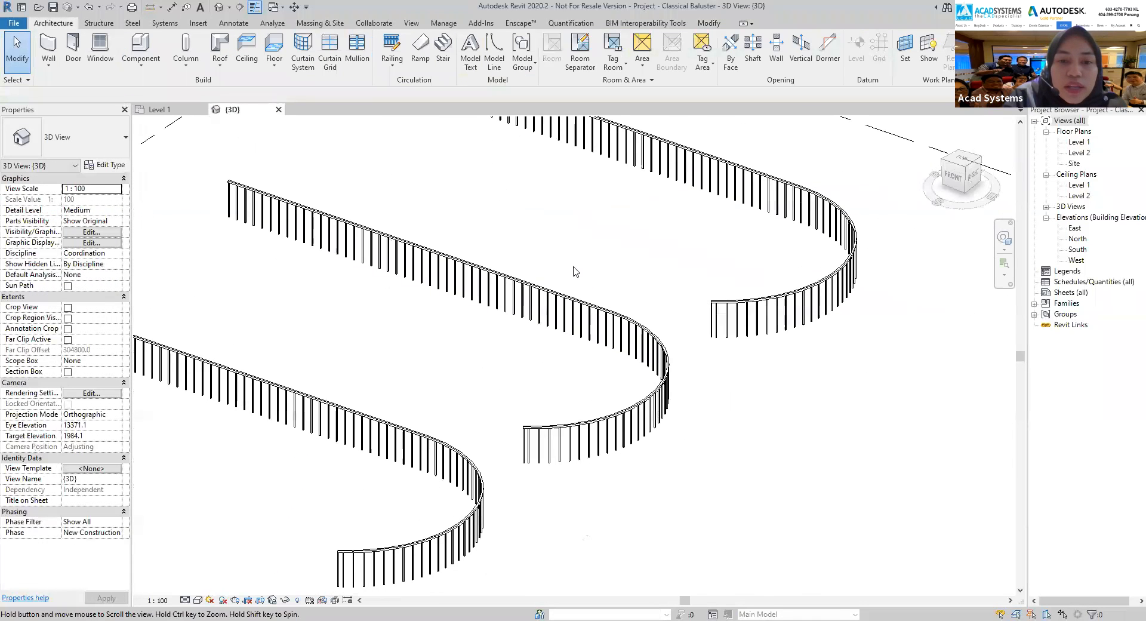
left_click(553, 300)
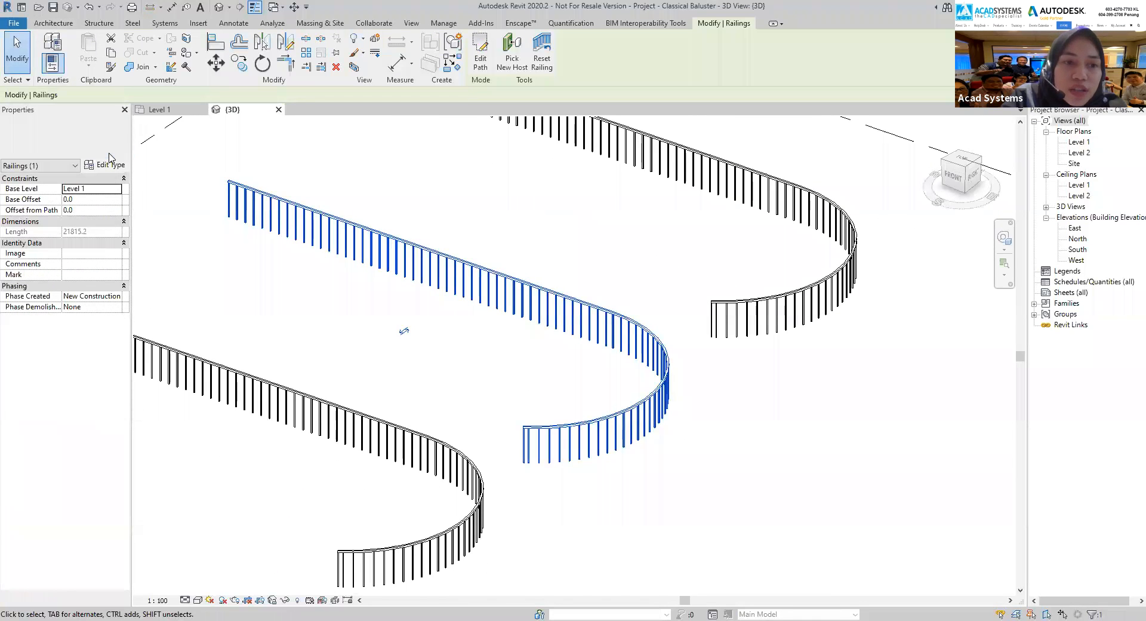
left_click(66, 137)
left_click(81, 238)
left_click(614, 287)
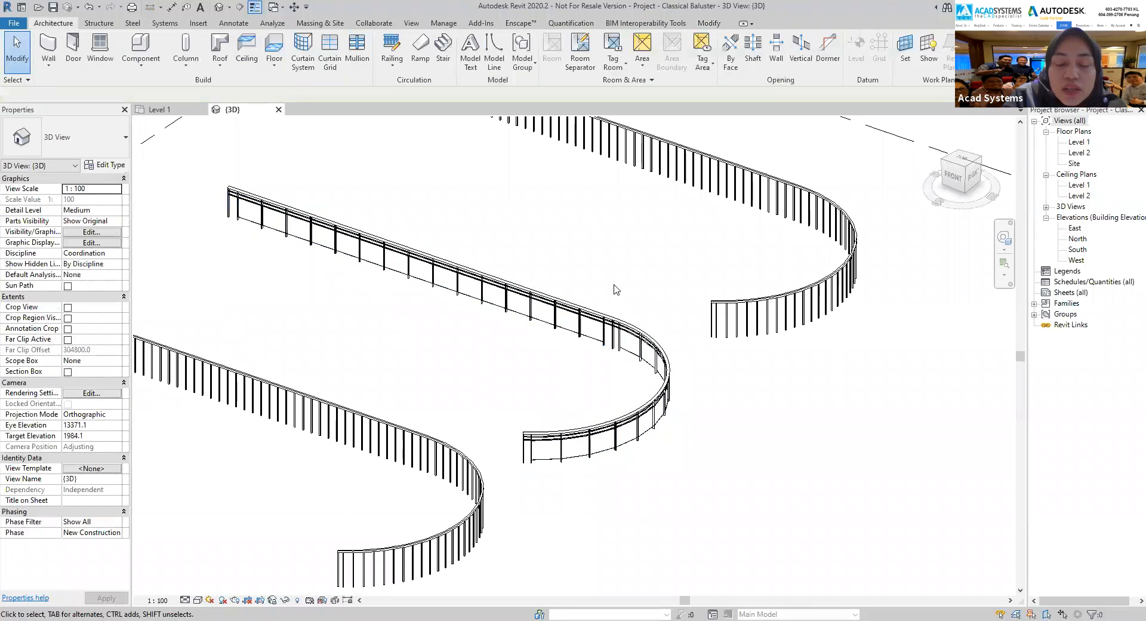
Compare the three railings one by one in the 3D view and check the type selection for the front railing.
scroll(621, 284, "down", 1)
left_click(686, 215)
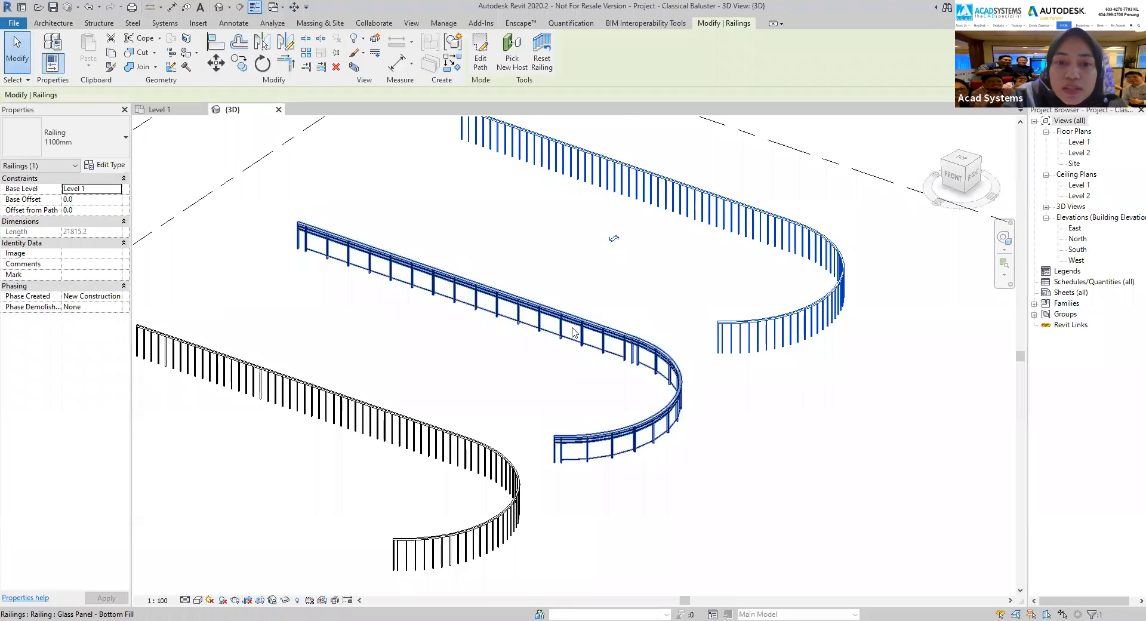
left_click(578, 326)
left_click(508, 380)
left_click(428, 439)
middle_click_drag(456, 376, 517, 333)
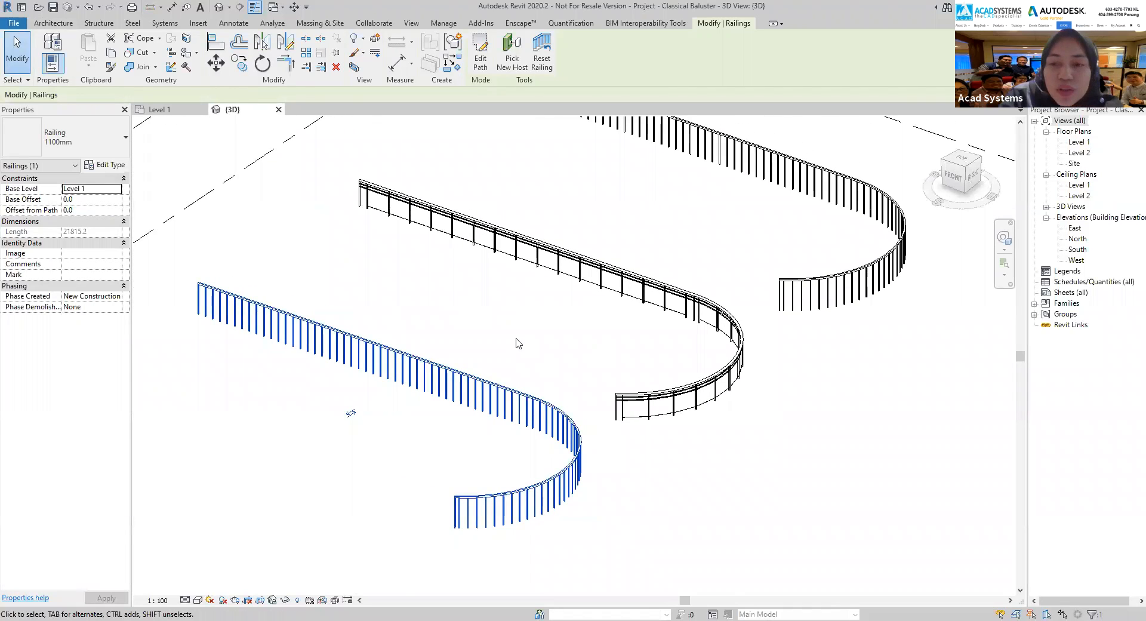
left_click(118, 137)
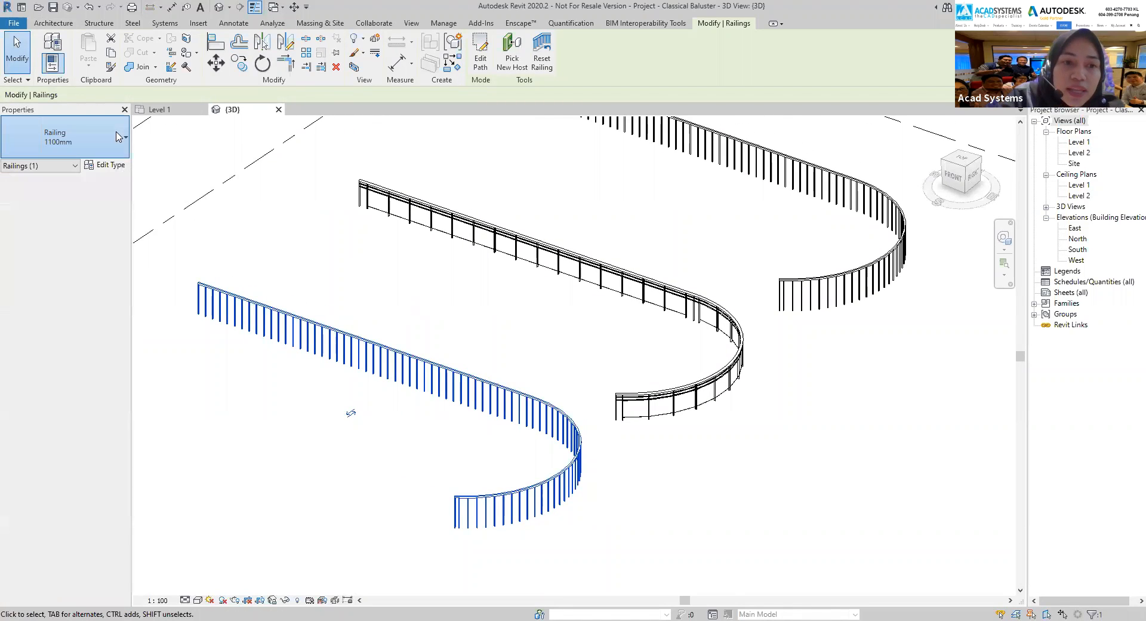
left_click(507, 330)
left_click(514, 330)
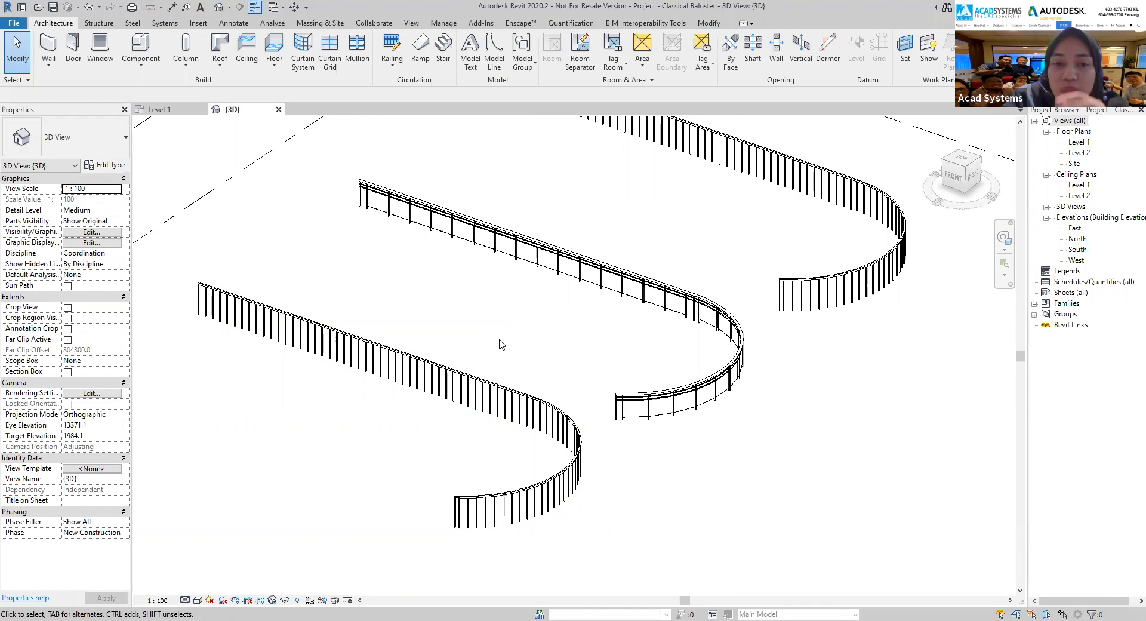
Duplicate the front railing's 1100mm type under the name Baluster.
left_click(472, 388)
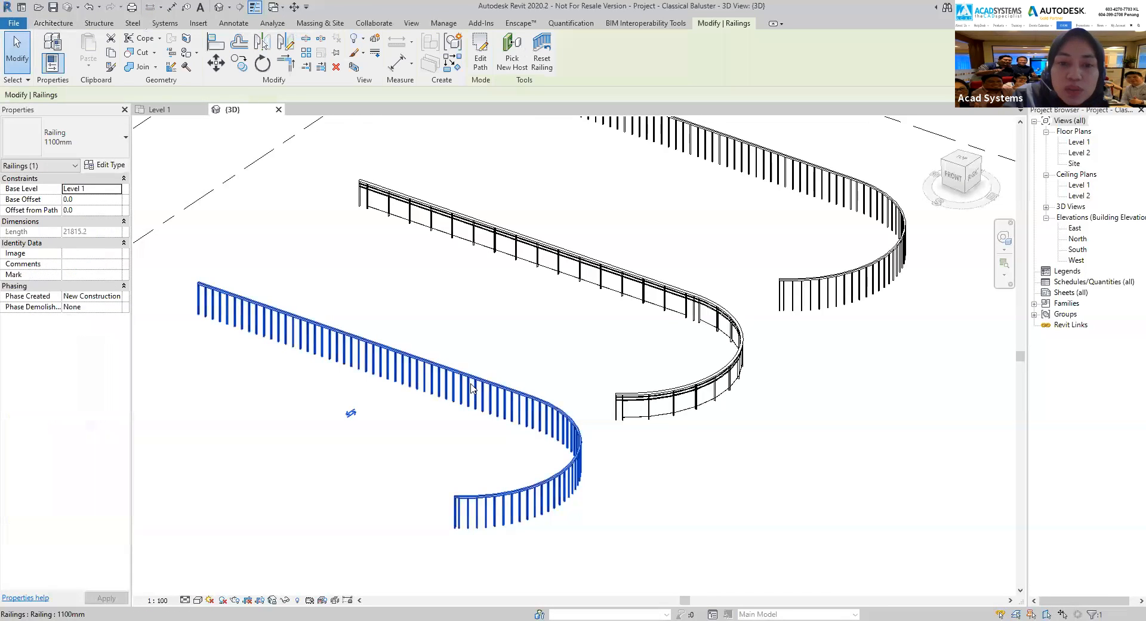
left_click(106, 166)
left_click_drag(426, 77, 610, 86)
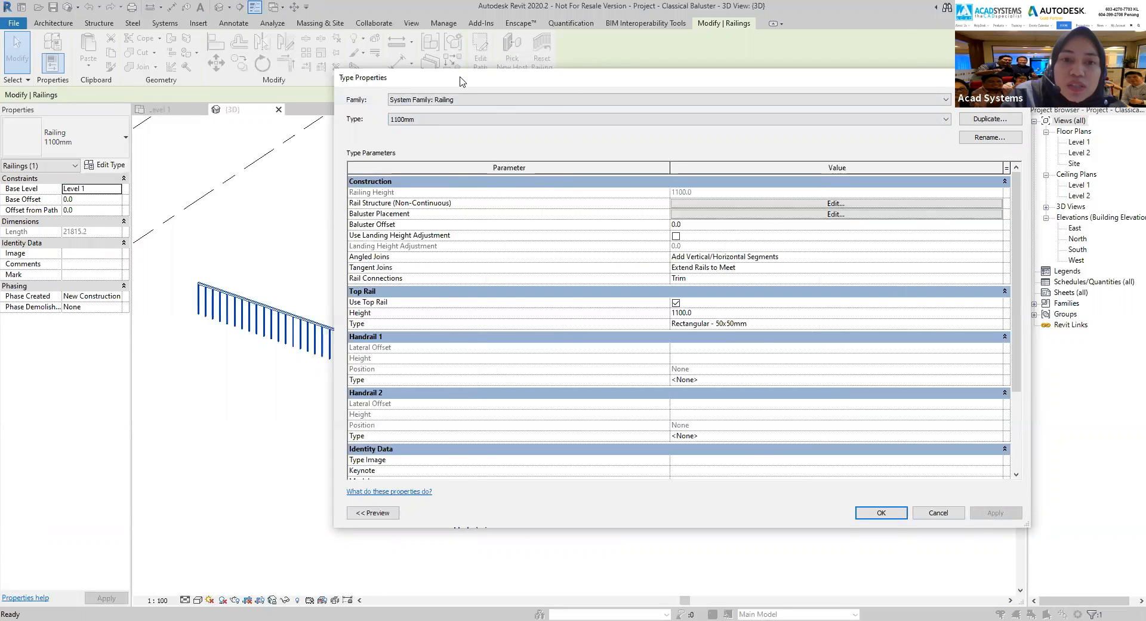
left_click_drag(460, 81, 572, 97)
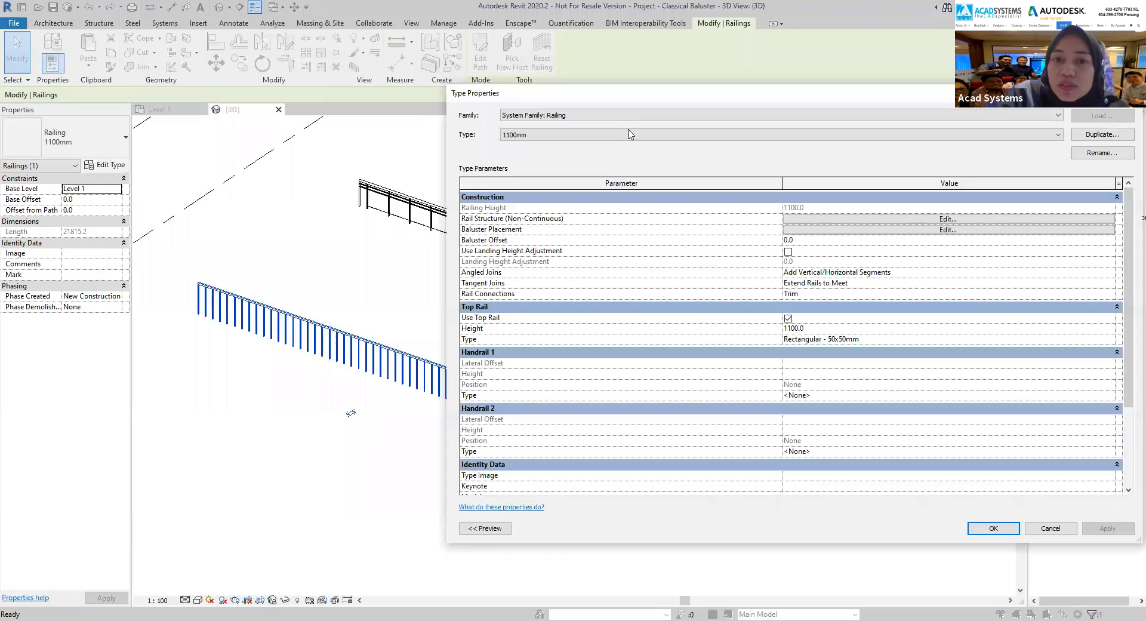
left_click_drag(640, 94, 498, 71)
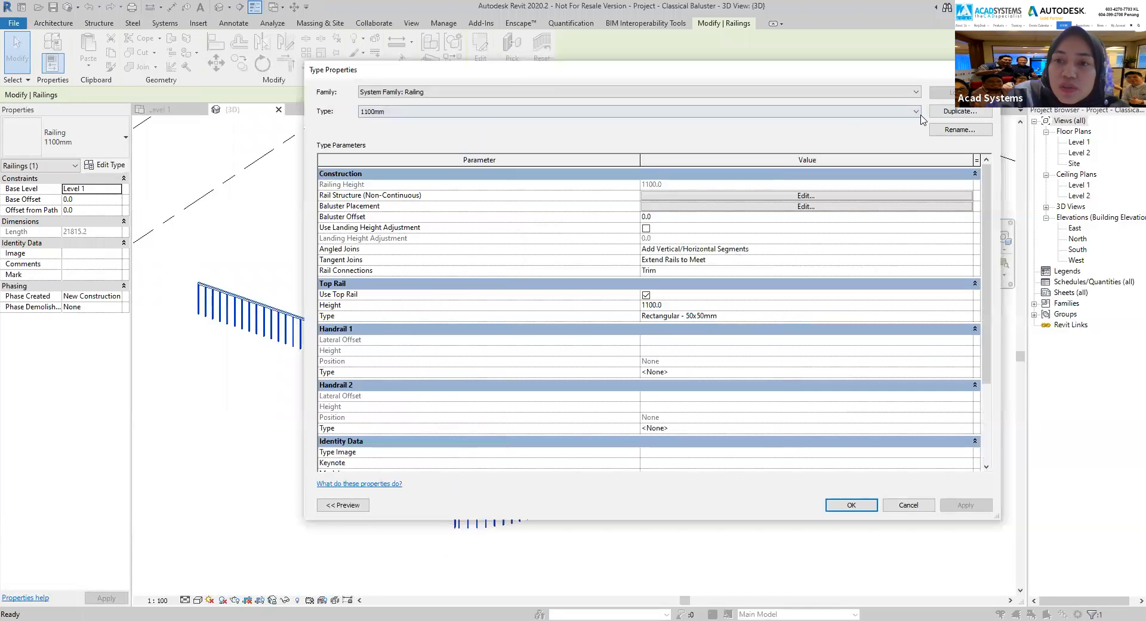
type("Baluster")
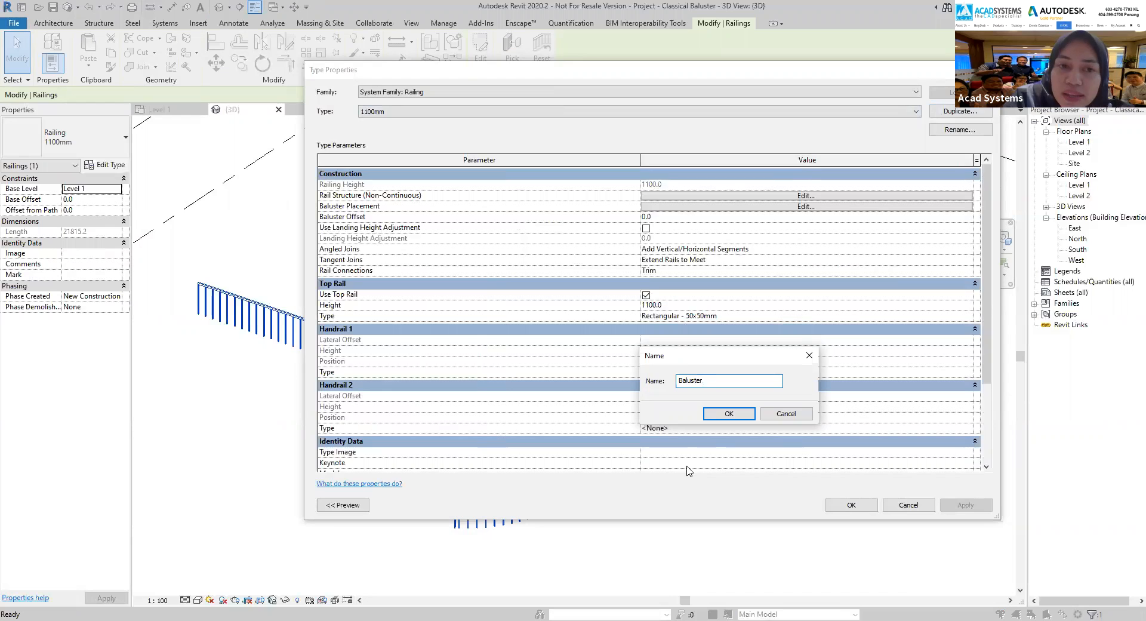
left_click(726, 414)
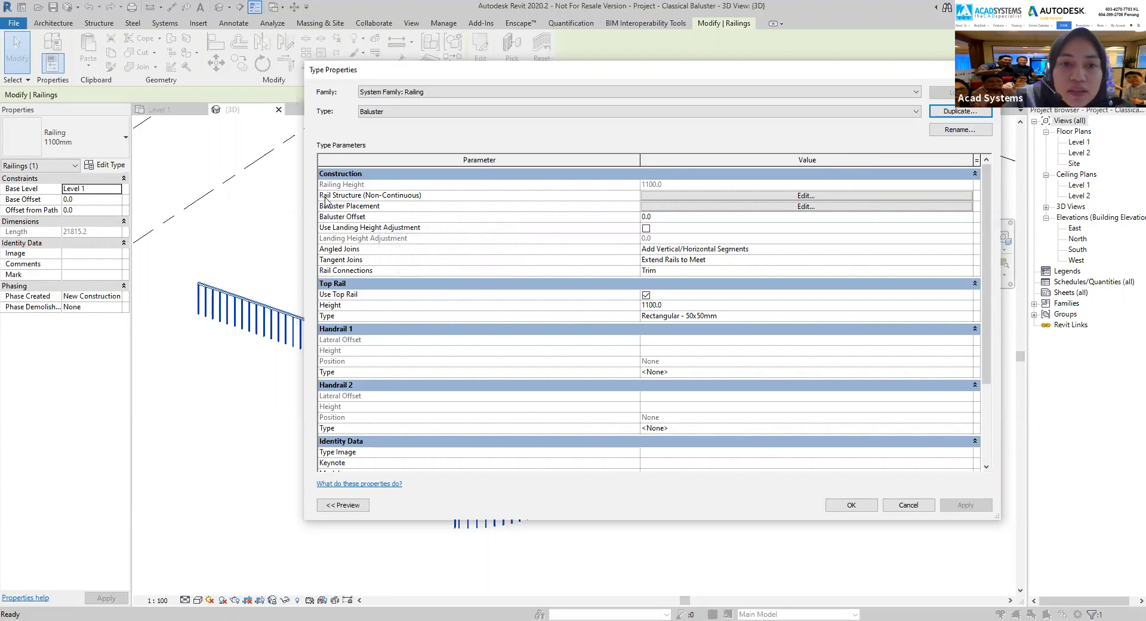
Insert two rails in the Baluster type's non-continuous rail structure and name them Top and Bottom.
left_click(839, 197)
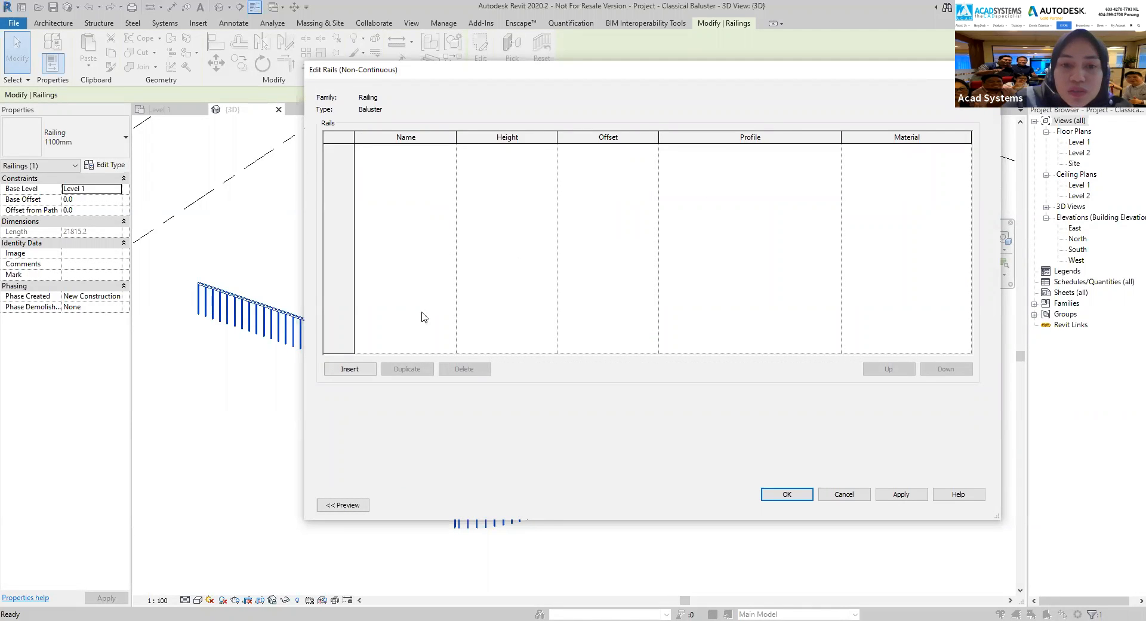
left_click(351, 369)
left_click(350, 369)
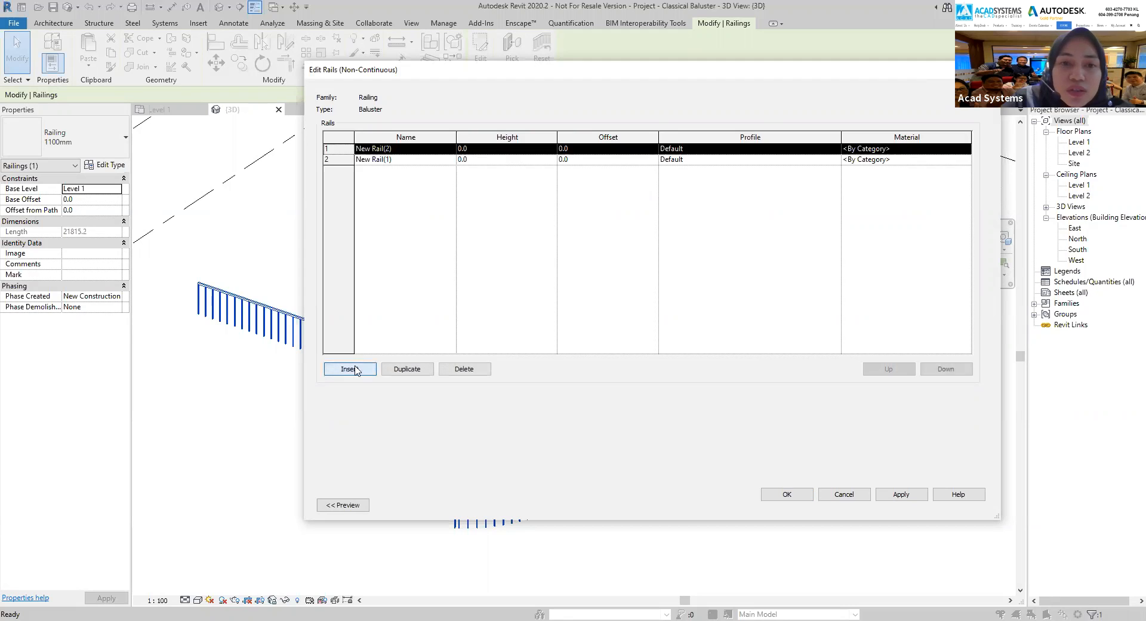
left_click(395, 148)
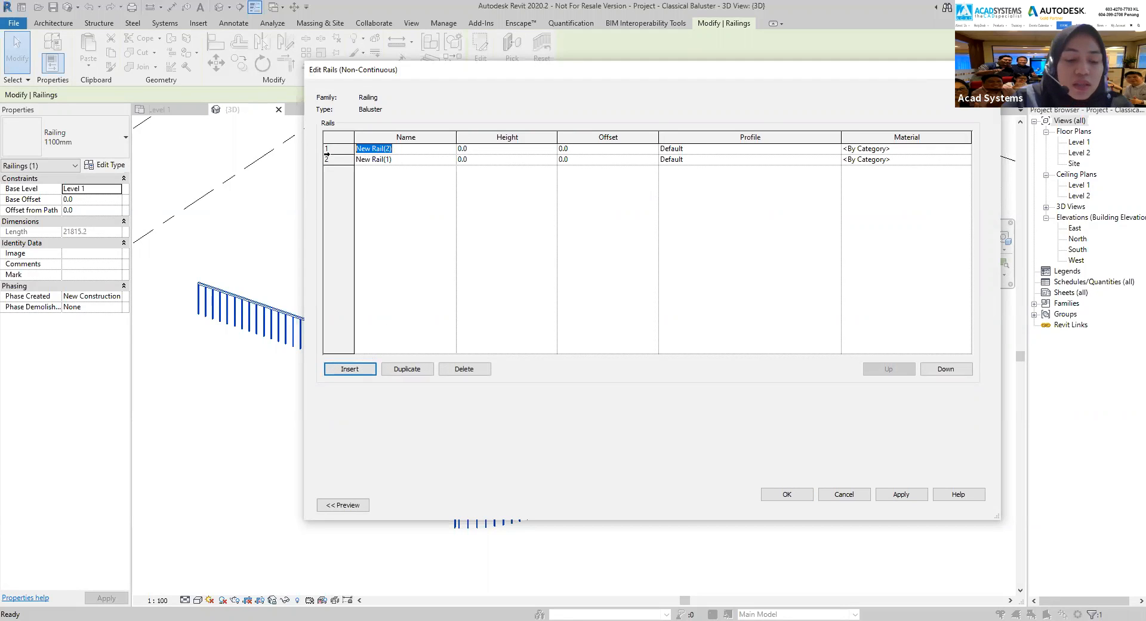
type("To")
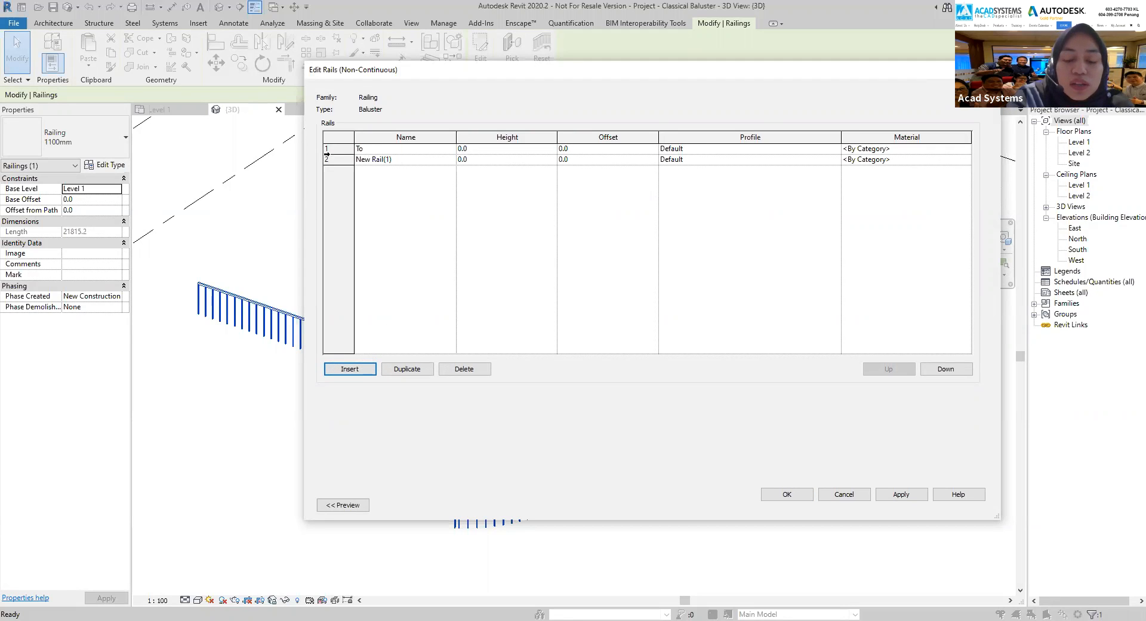
type("p")
left_click(381, 160)
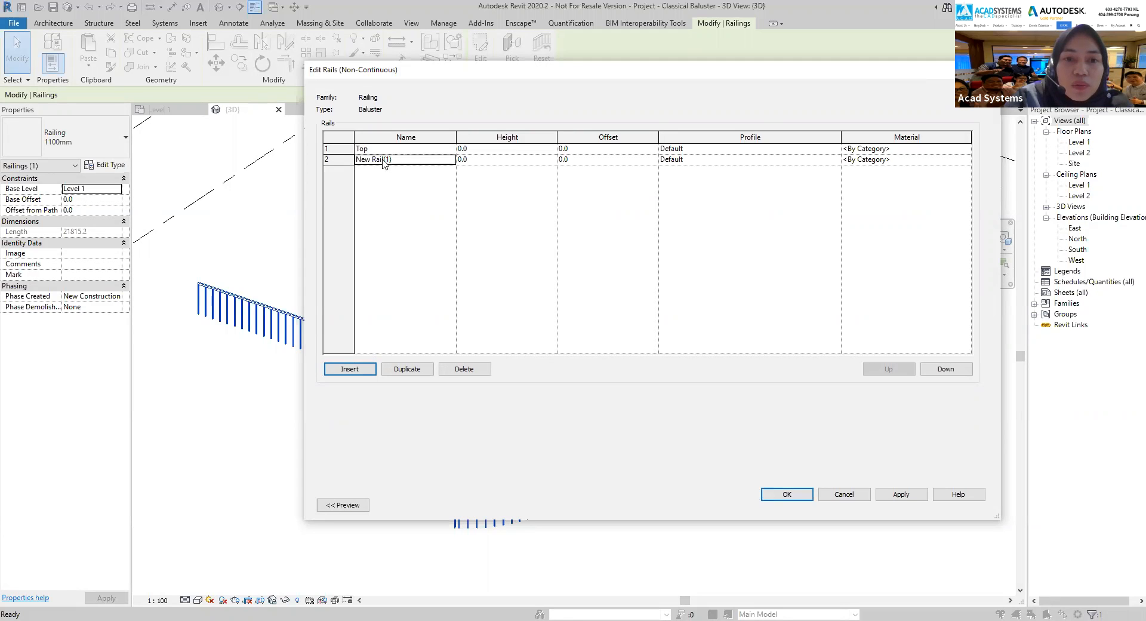
type("b")
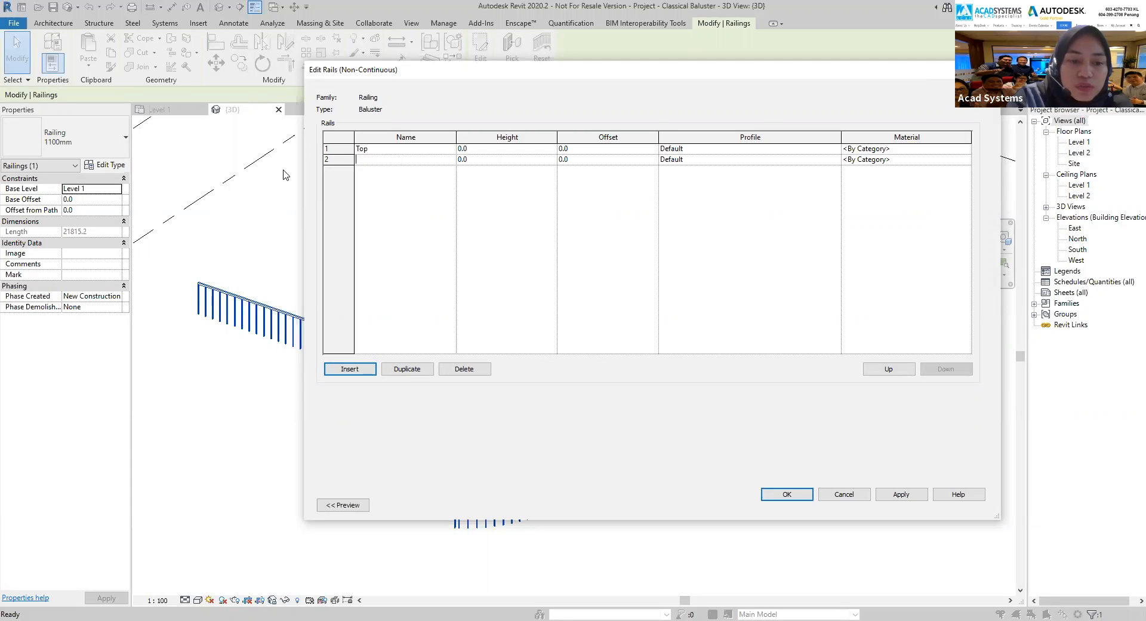
type("Bottom")
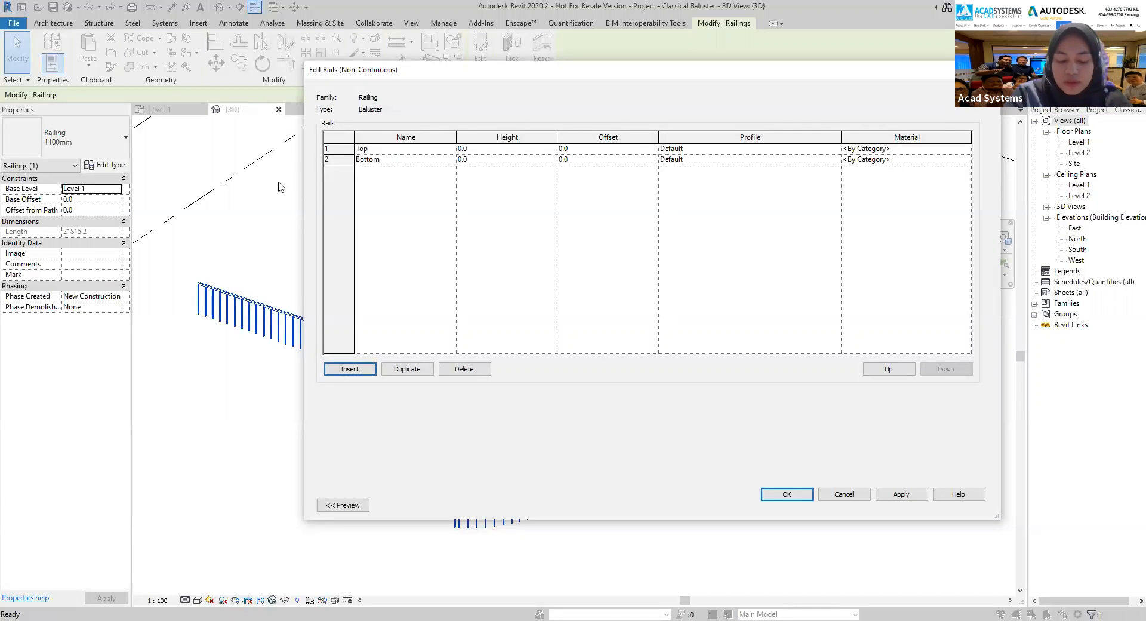
Set the Top rail's height to 750 and assign the profiles Top : Top and Bottom : Bottom to the matching rails.
left_click(476, 149)
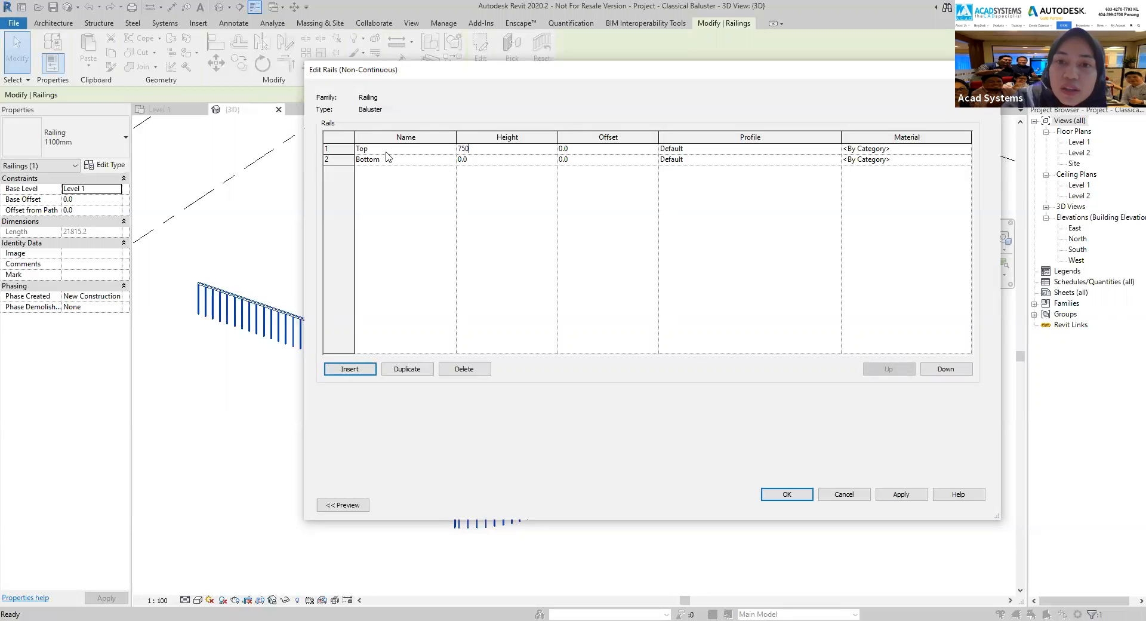
left_click(829, 150)
left_click(790, 149)
scroll(794, 182, "down", 1)
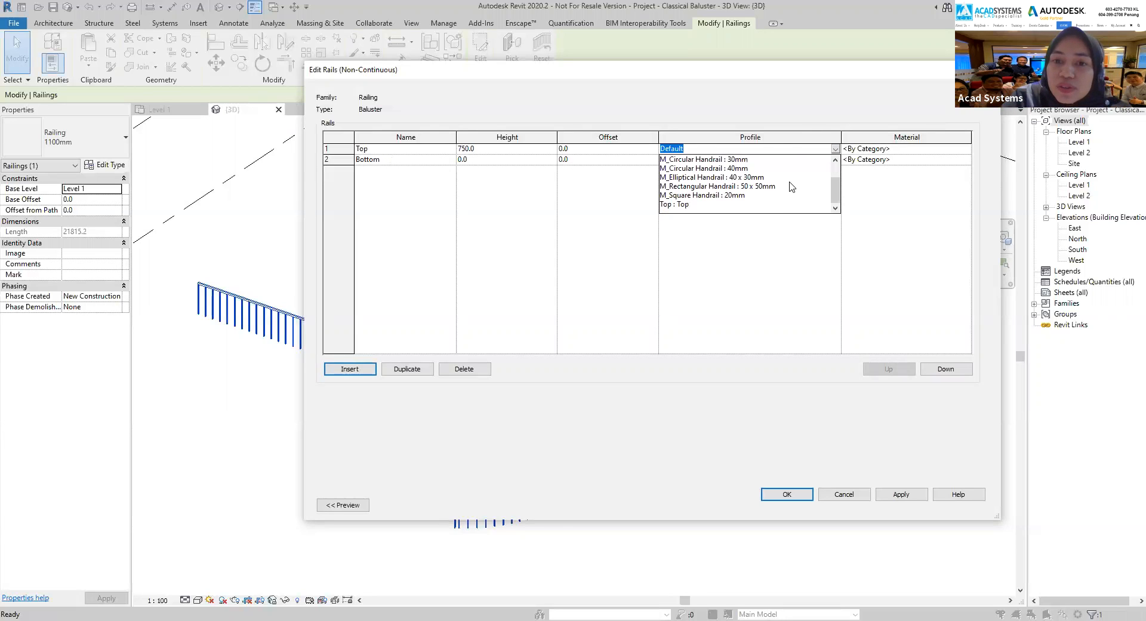
left_click(682, 204)
left_click(836, 161)
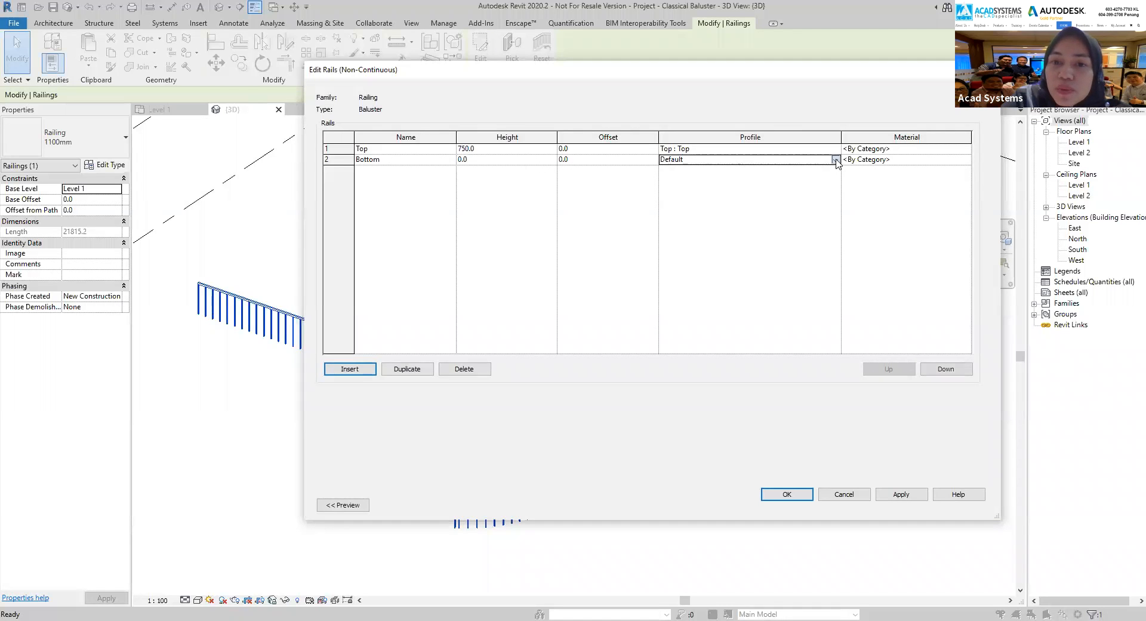
left_click(836, 160)
left_click(733, 179)
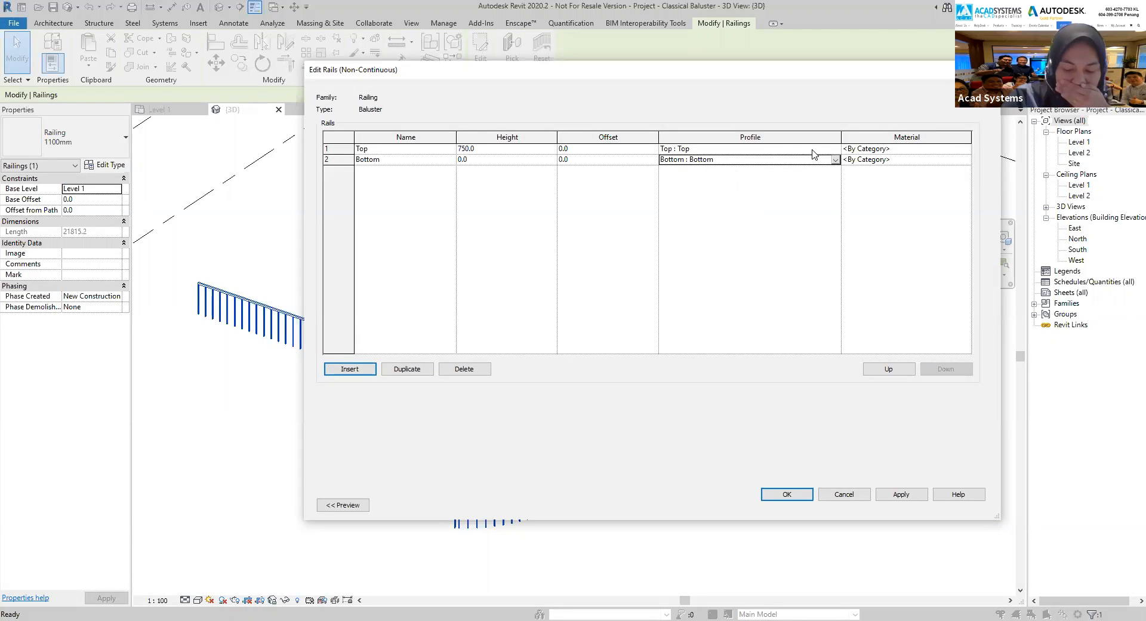
Assign the Marble material to both the Top and Bottom rails and accept the rail structure.
left_click(962, 149)
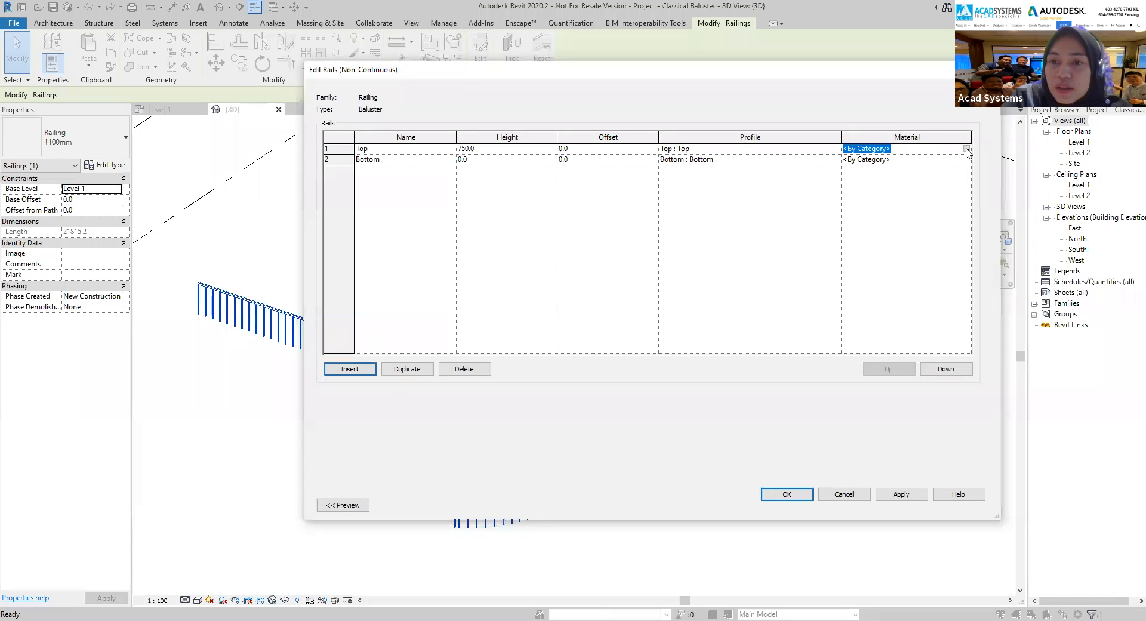
left_click(966, 149)
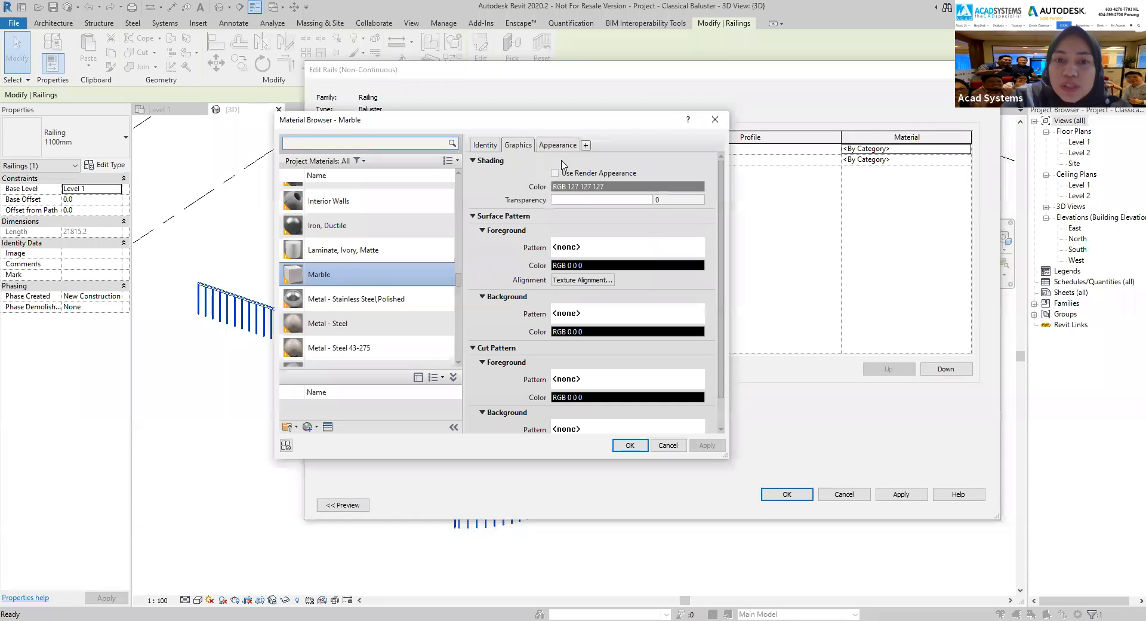
left_click(560, 146)
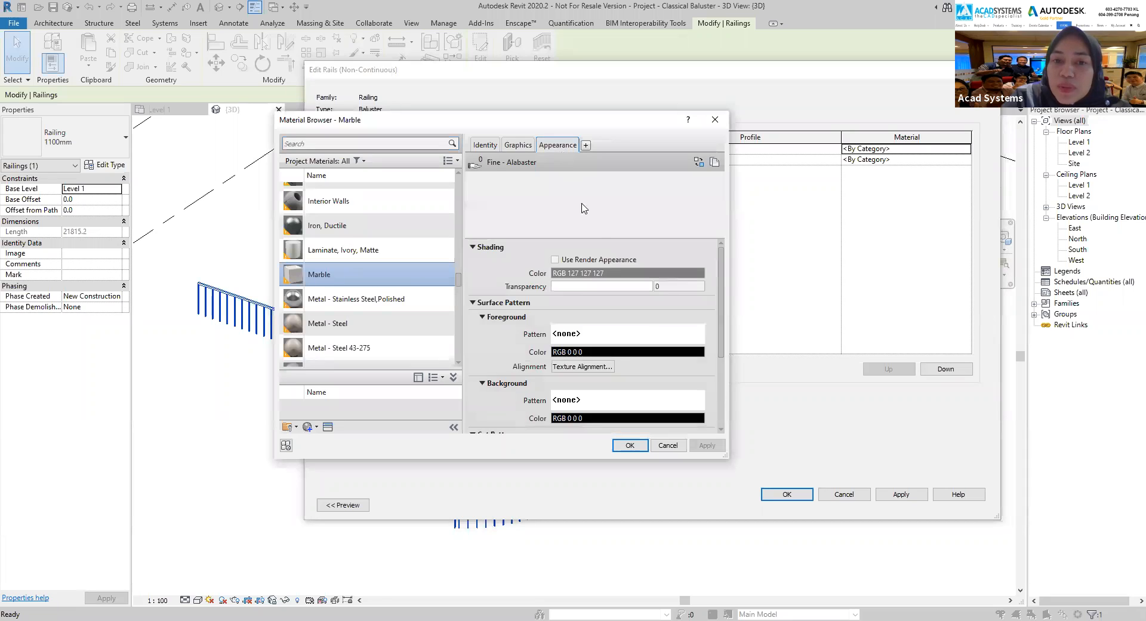
left_click(630, 446)
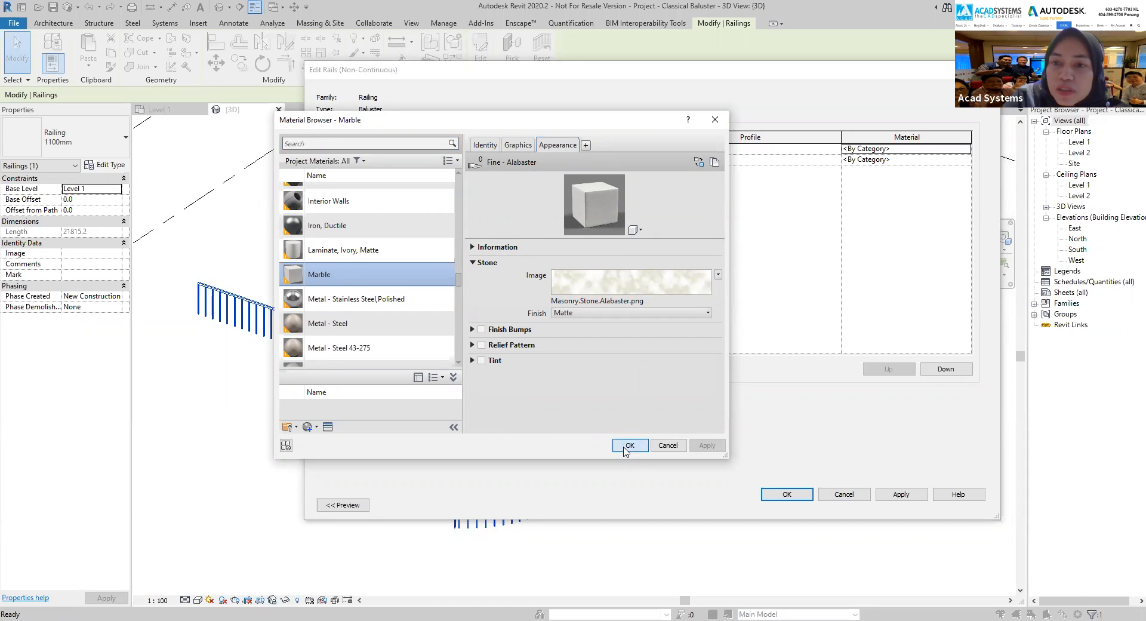
left_click(964, 162)
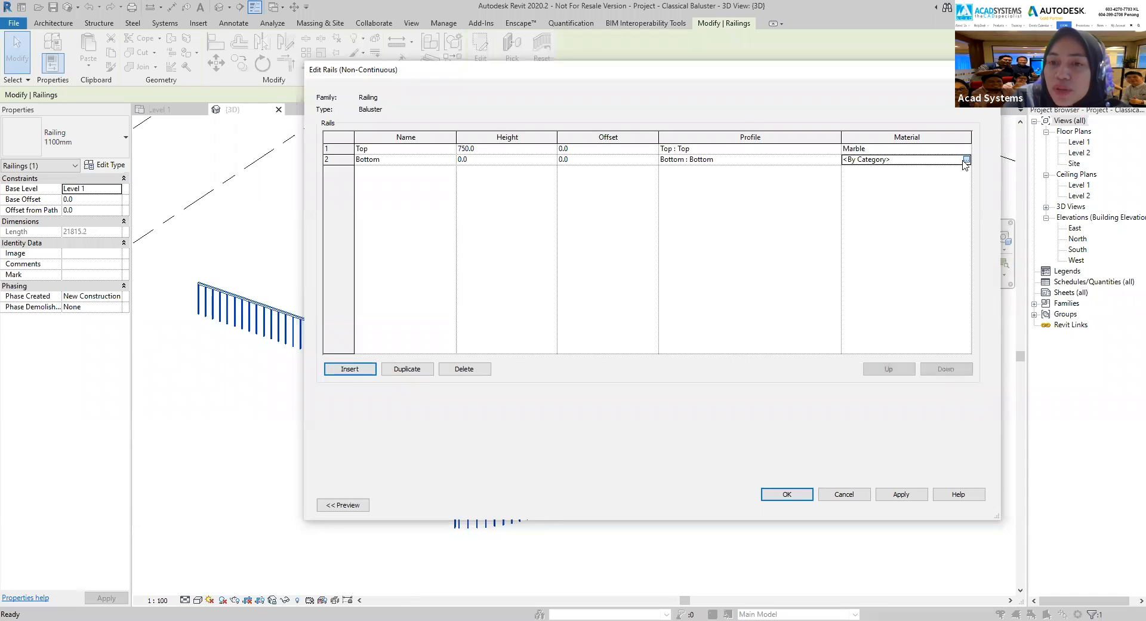
left_click(966, 160)
left_click(629, 447)
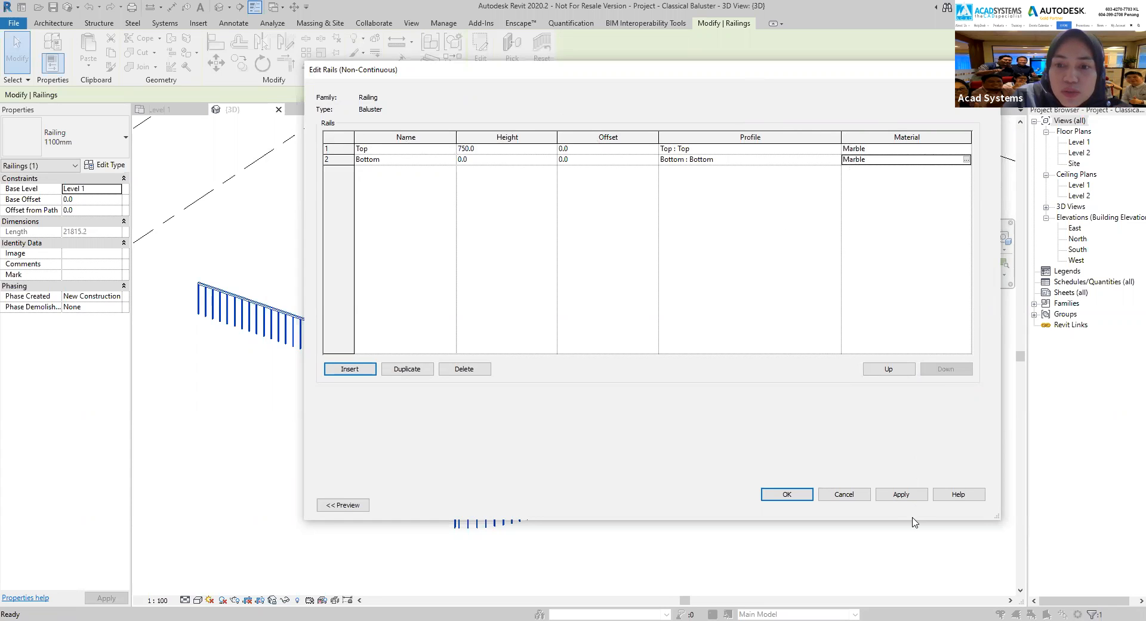
left_click(902, 496)
left_click(786, 494)
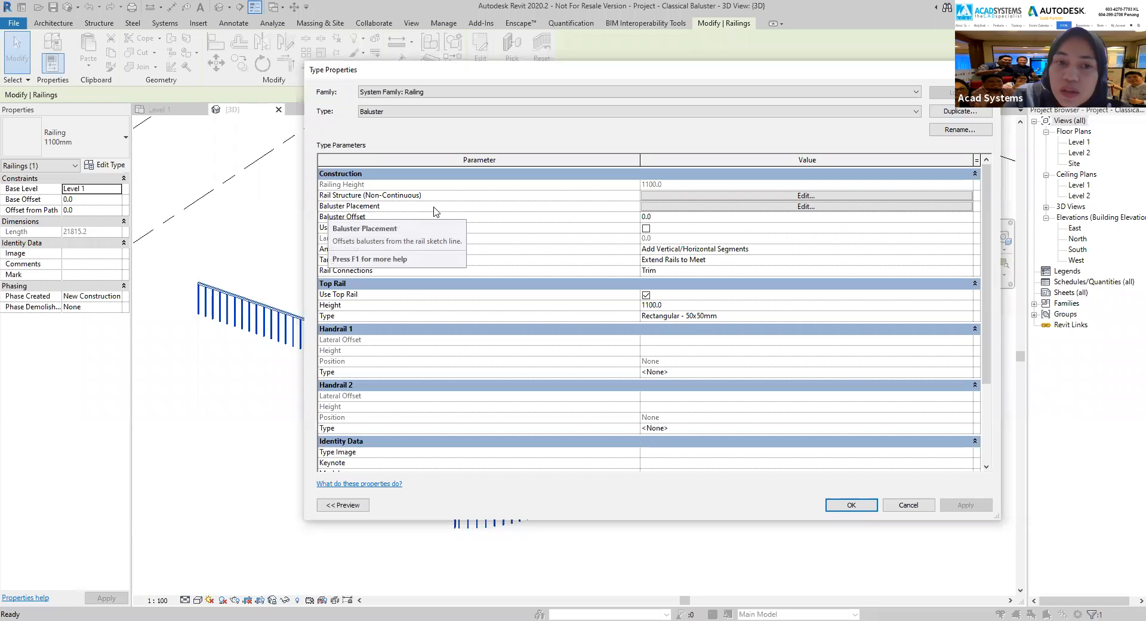
Set the regular baluster's family to Baluster : Baluster in the railing type's baluster placement.
left_click(766, 206)
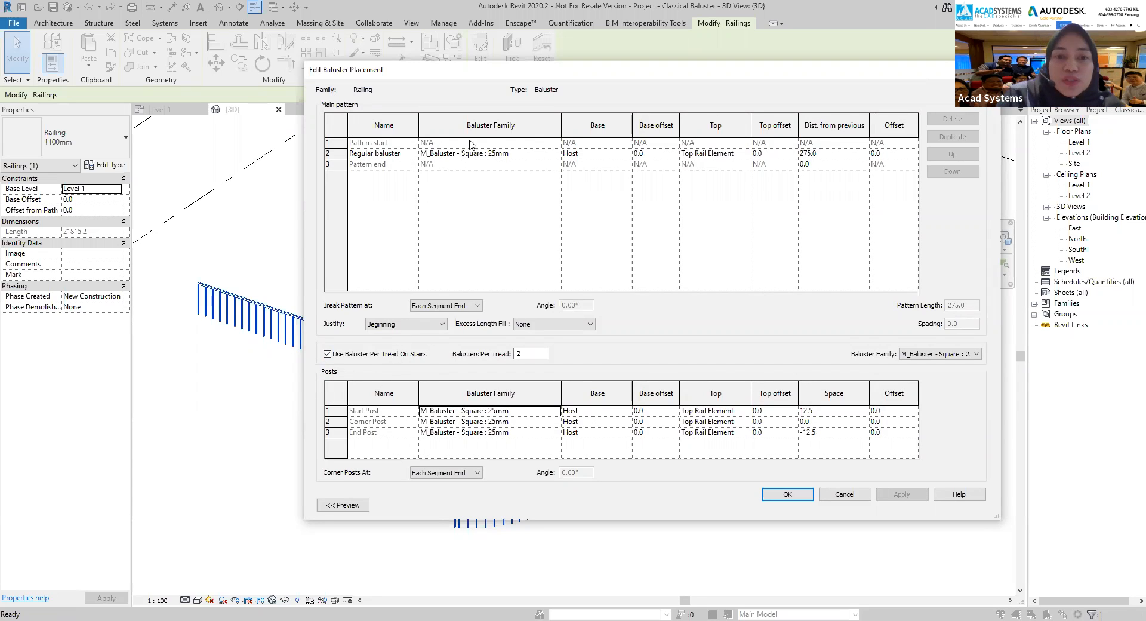
left_click(555, 154)
left_click(556, 154)
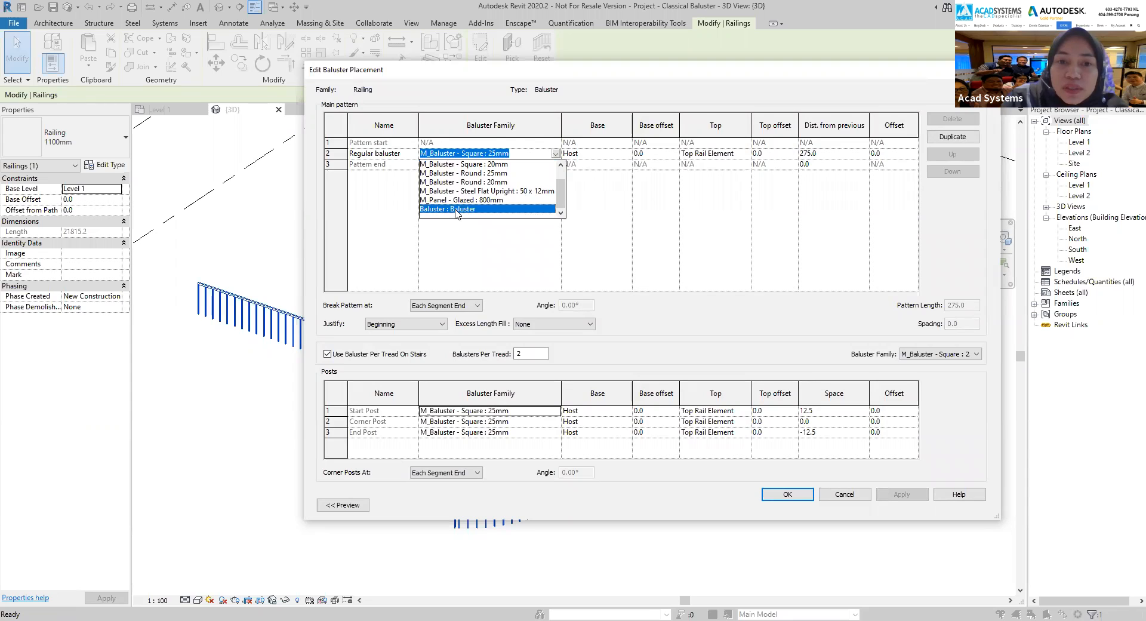
left_click(457, 209)
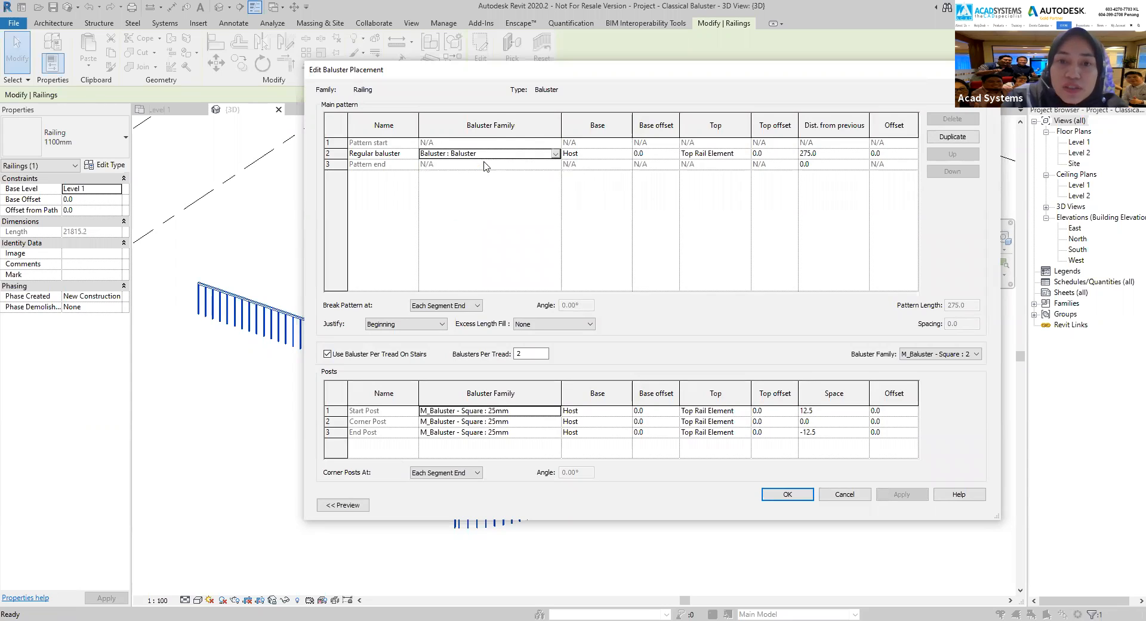
Constrain the regular baluster's base to the Bottom rail and its top to the Top rail.
left_click(627, 155)
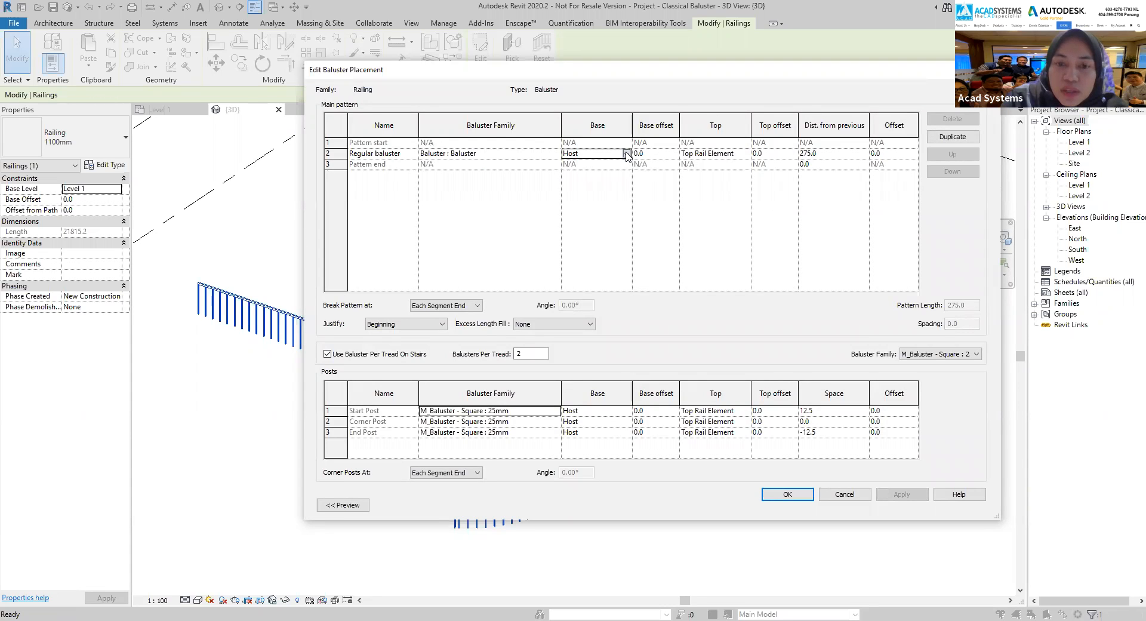
left_click(627, 155)
left_click(604, 182)
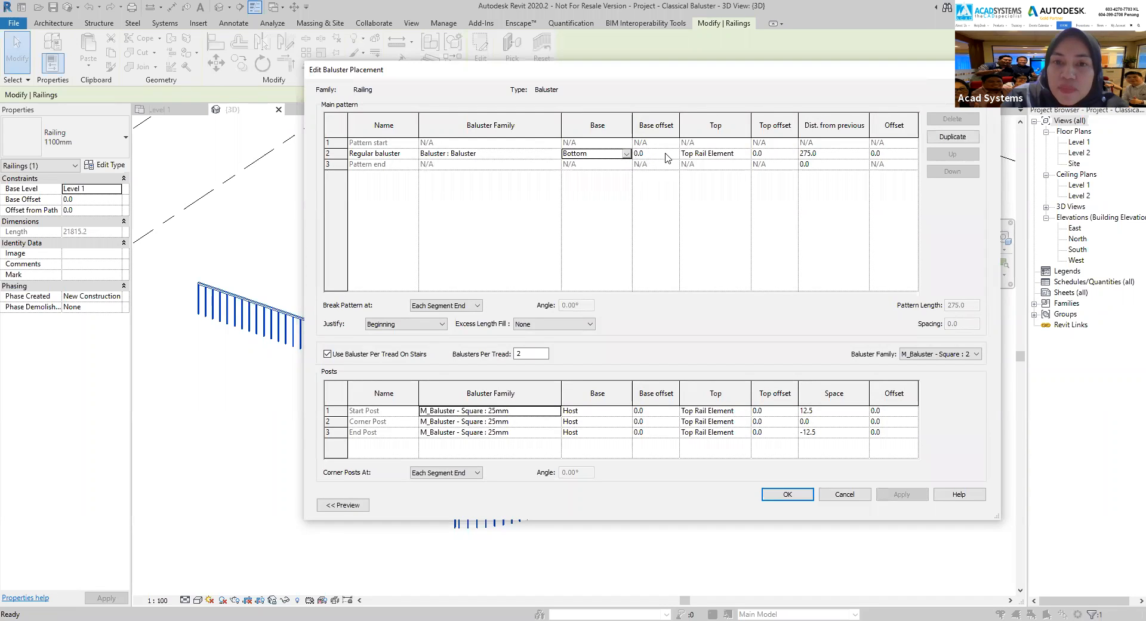
left_click(741, 154)
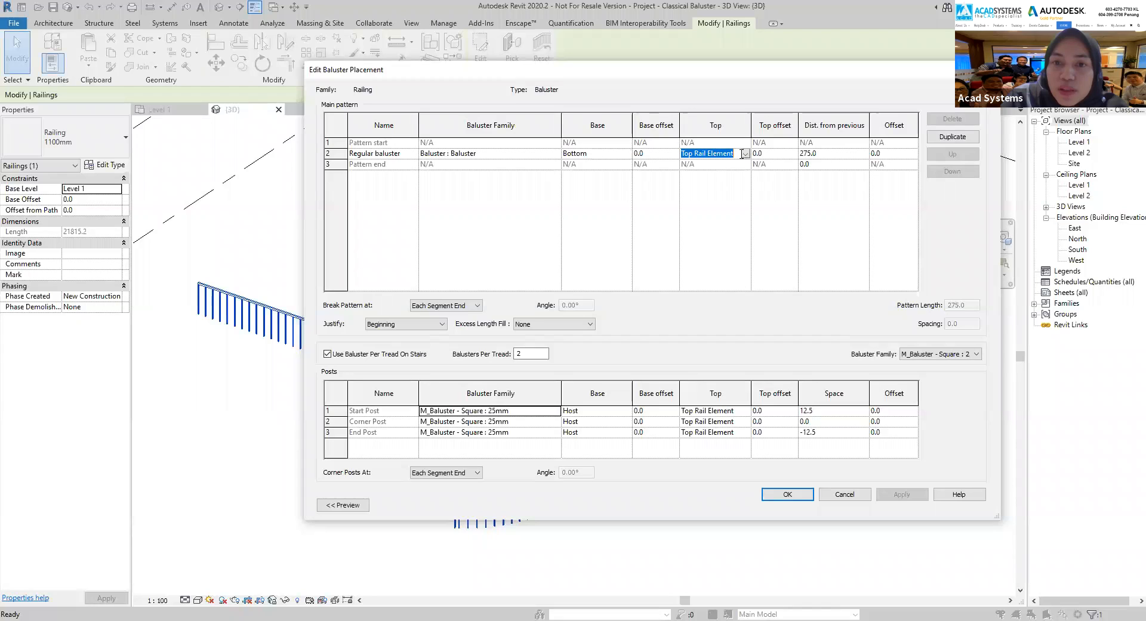
left_click(746, 156)
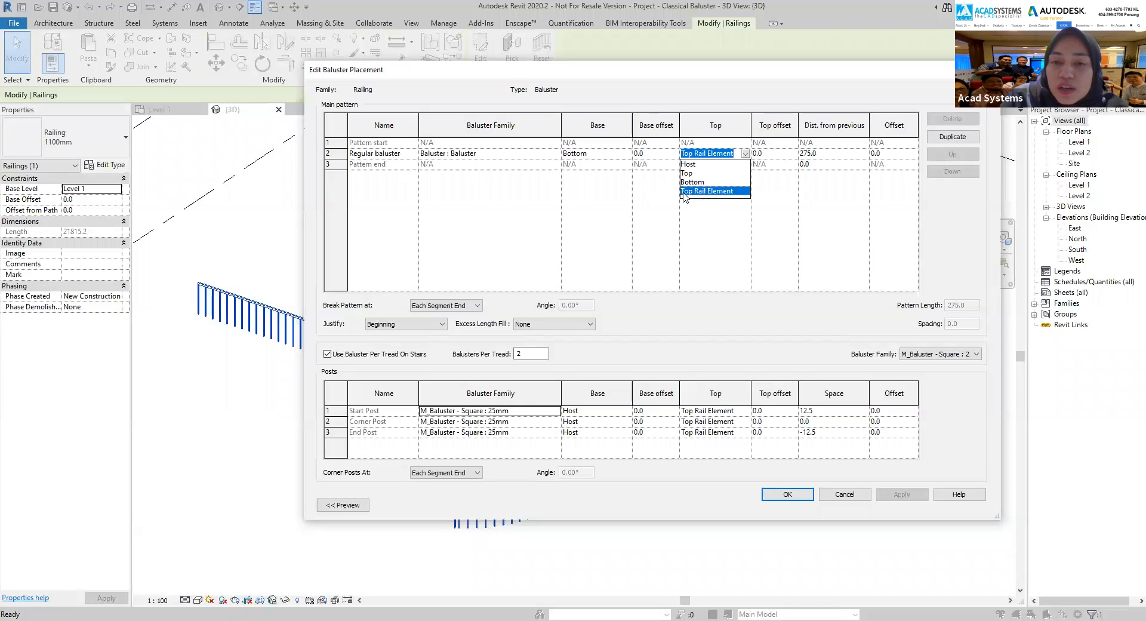
left_click(694, 173)
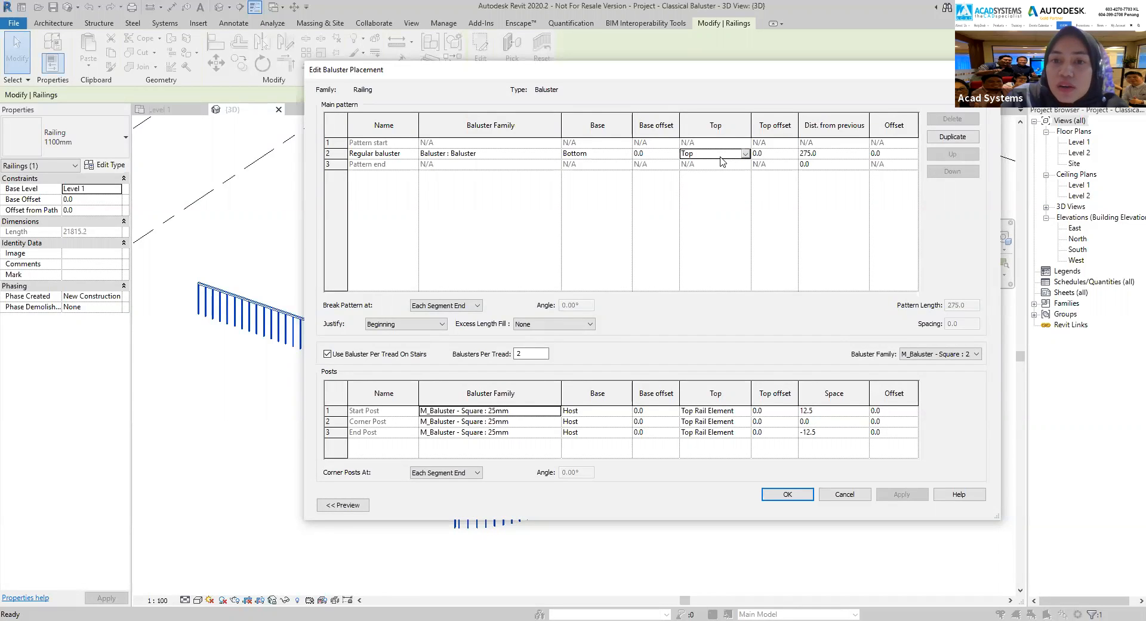
Set the regular baluster's distance from previous to 300 and justify the pattern with Spread Pattern To Fit, breaking at Each Segment End.
left_click(825, 153)
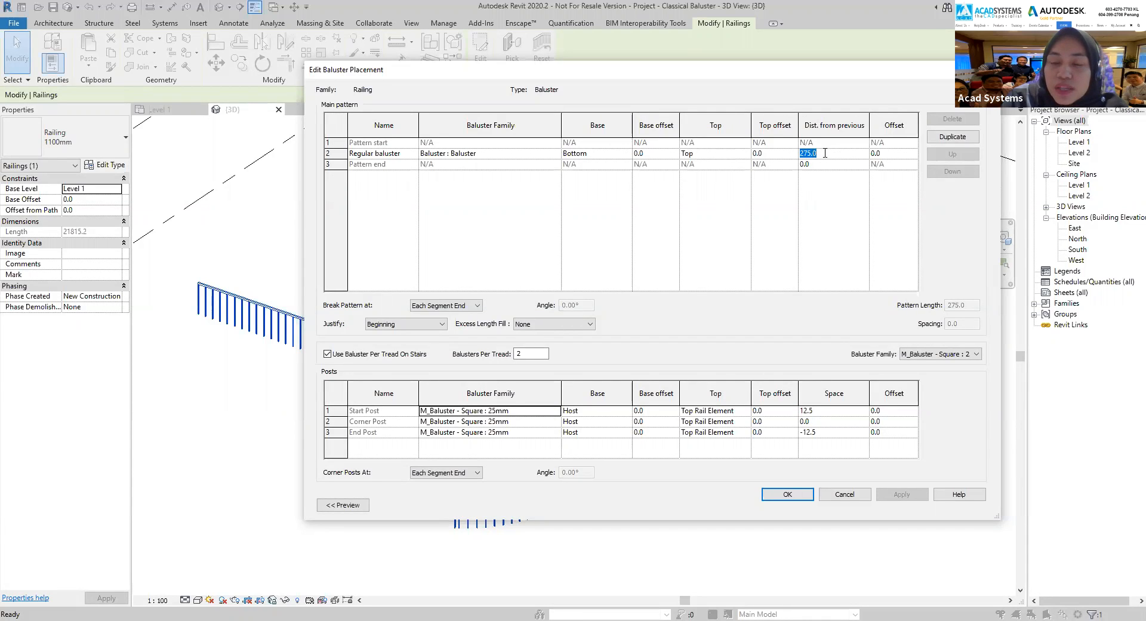
type("300")
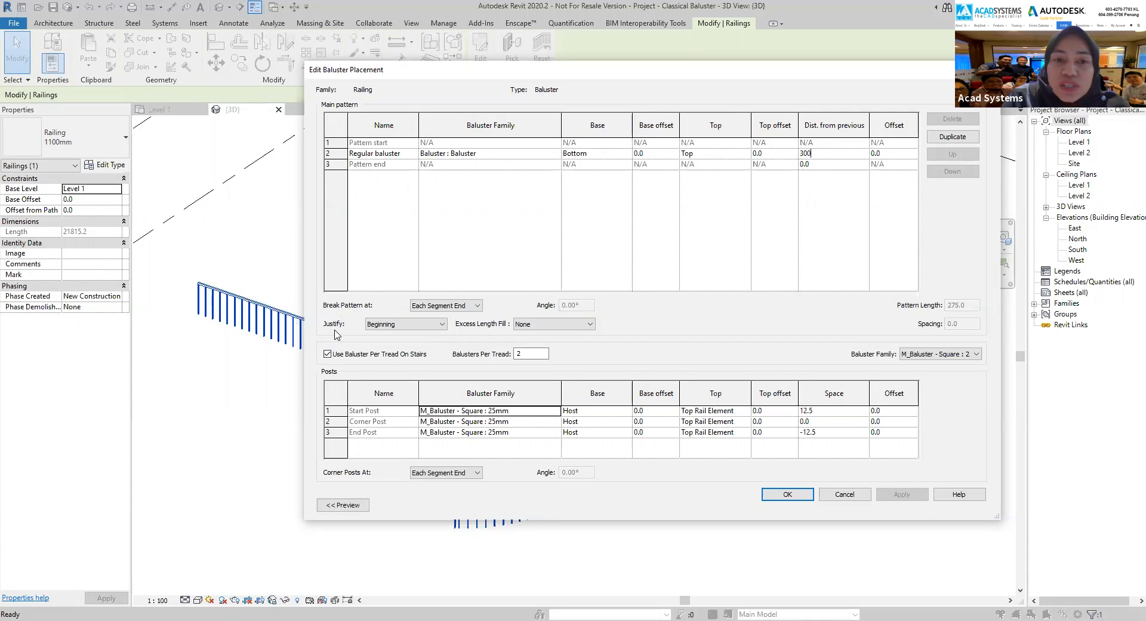
left_click(396, 324)
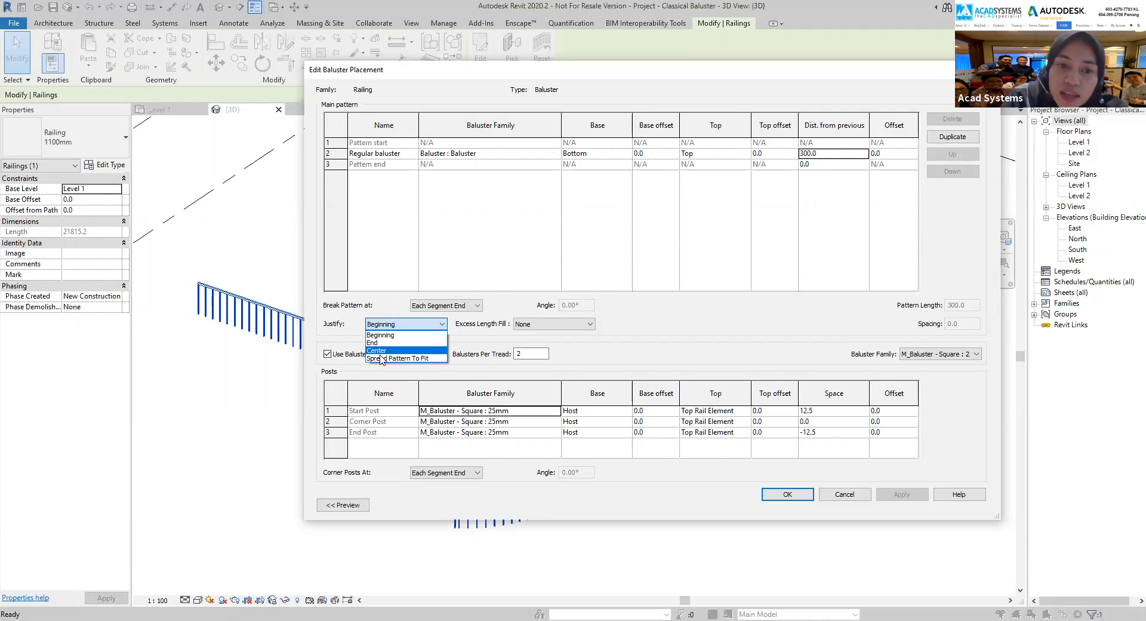
left_click(400, 358)
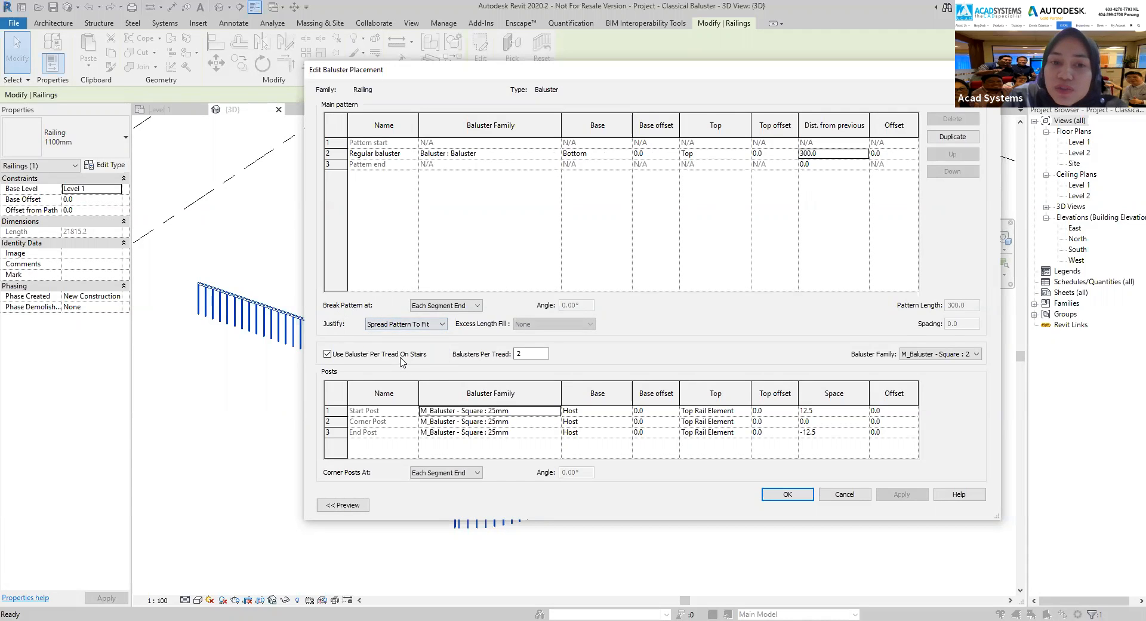
left_click(400, 324)
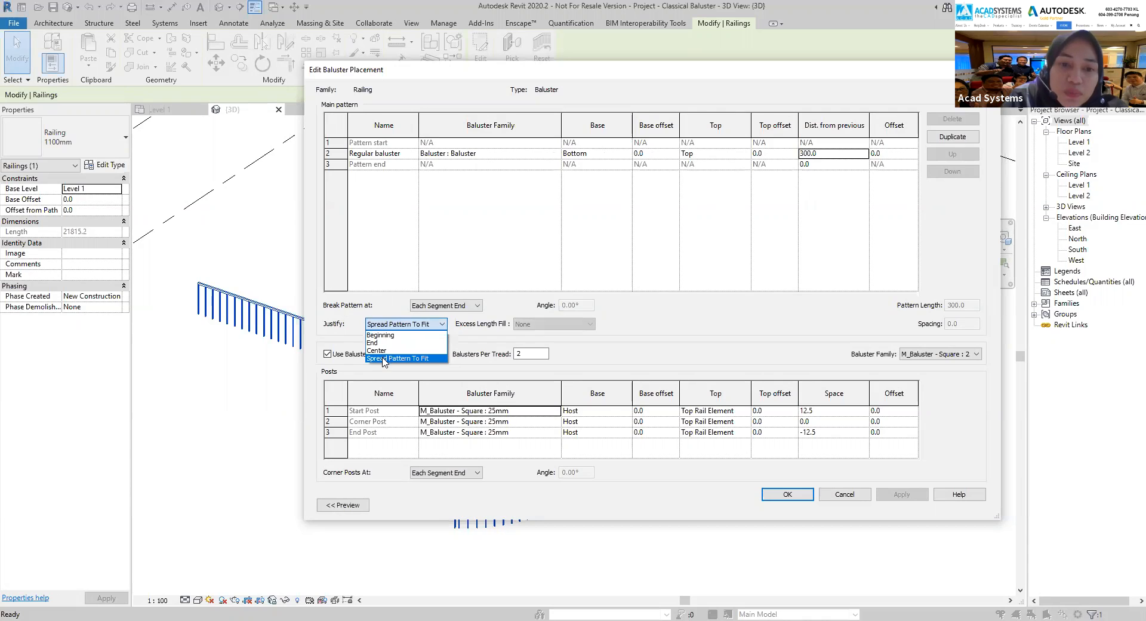
left_click(384, 359)
left_click(466, 306)
left_click(430, 318)
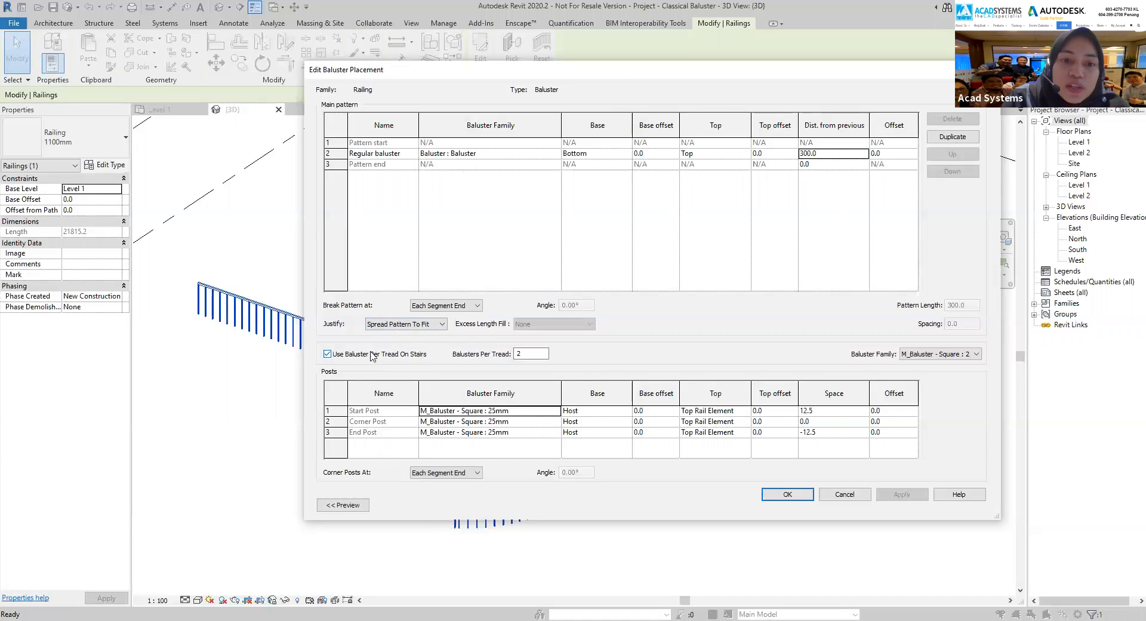
Turn off Use Baluster Per Tread On Stairs and assign the Baluster : Baluster family to the start, corner and end posts.
left_click(327, 354)
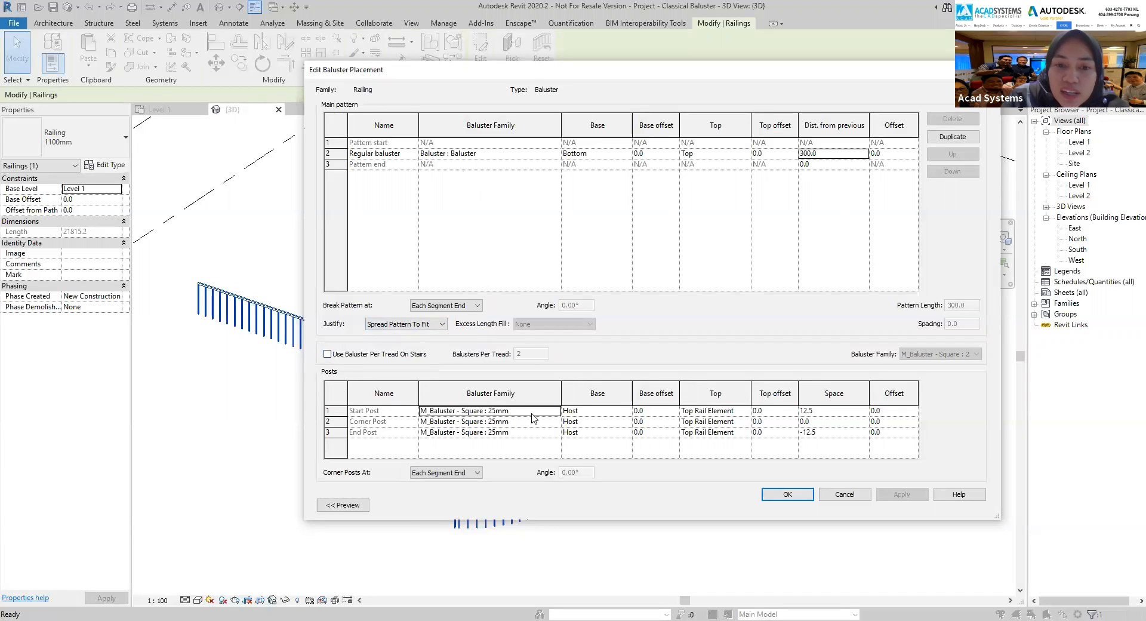
left_click(556, 411)
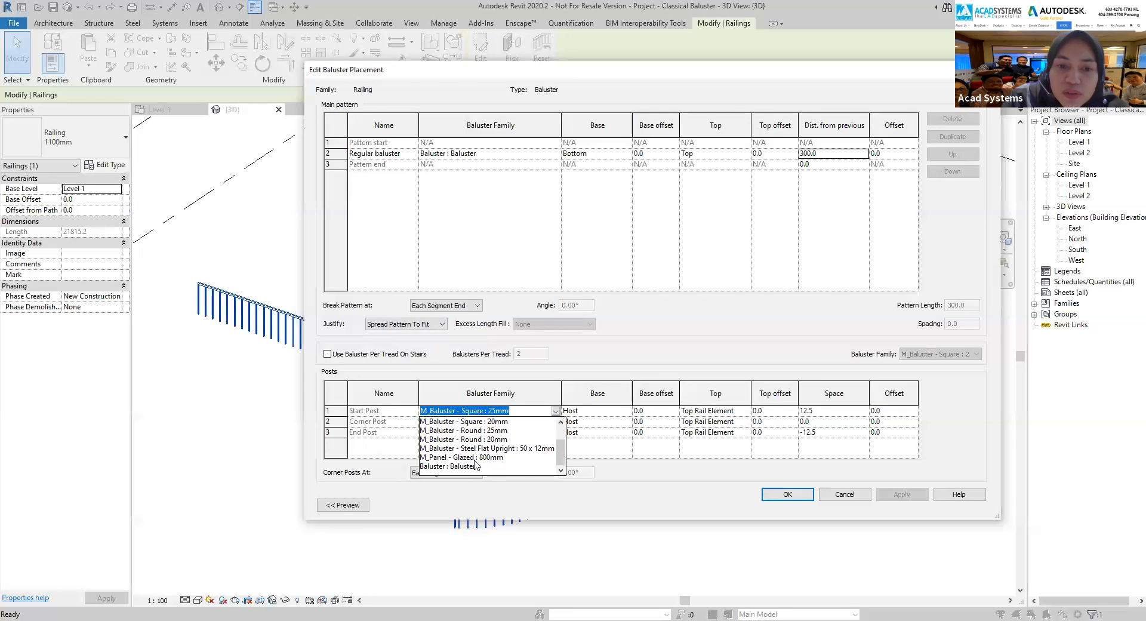
left_click(487, 465)
left_click(555, 422)
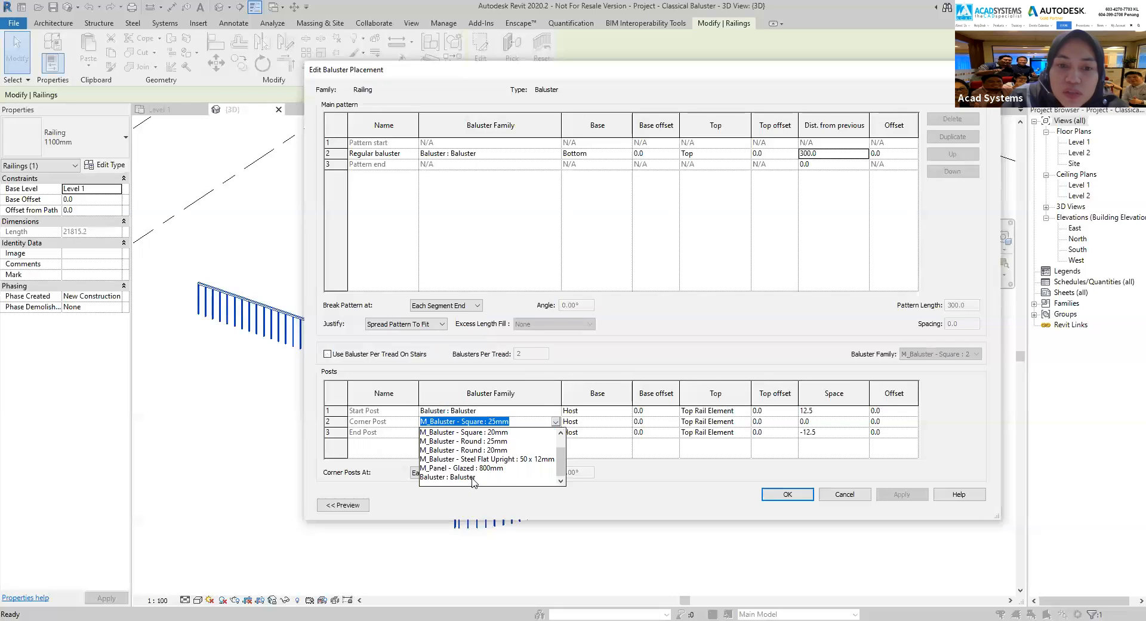
left_click(474, 475)
left_click(555, 432)
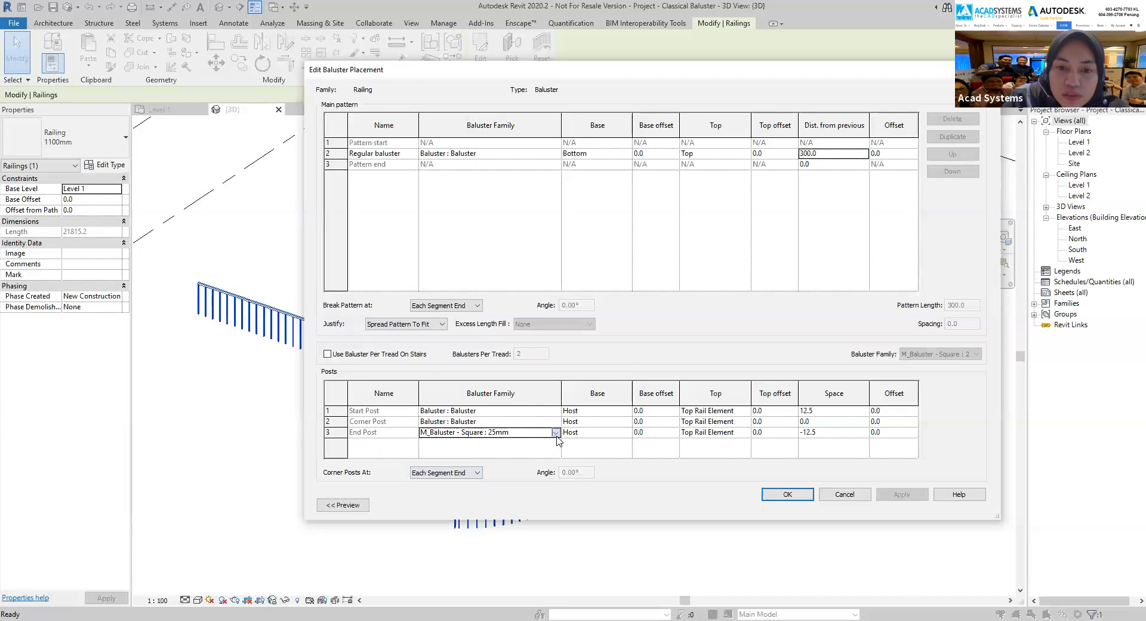
left_click(555, 432)
left_click(454, 488)
Constrain the base of the start, corner and end posts to the Bottom rail.
left_click(624, 412)
left_click(627, 412)
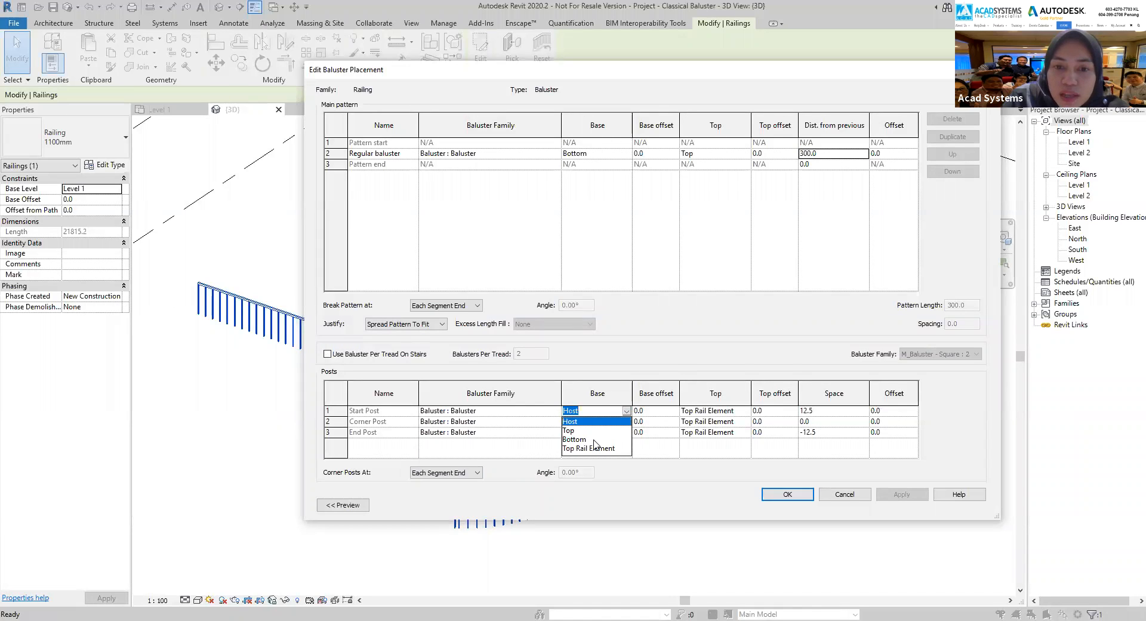
left_click(596, 441)
left_click(627, 422)
left_click(590, 450)
left_click(594, 432)
left_click(626, 432)
left_click(590, 460)
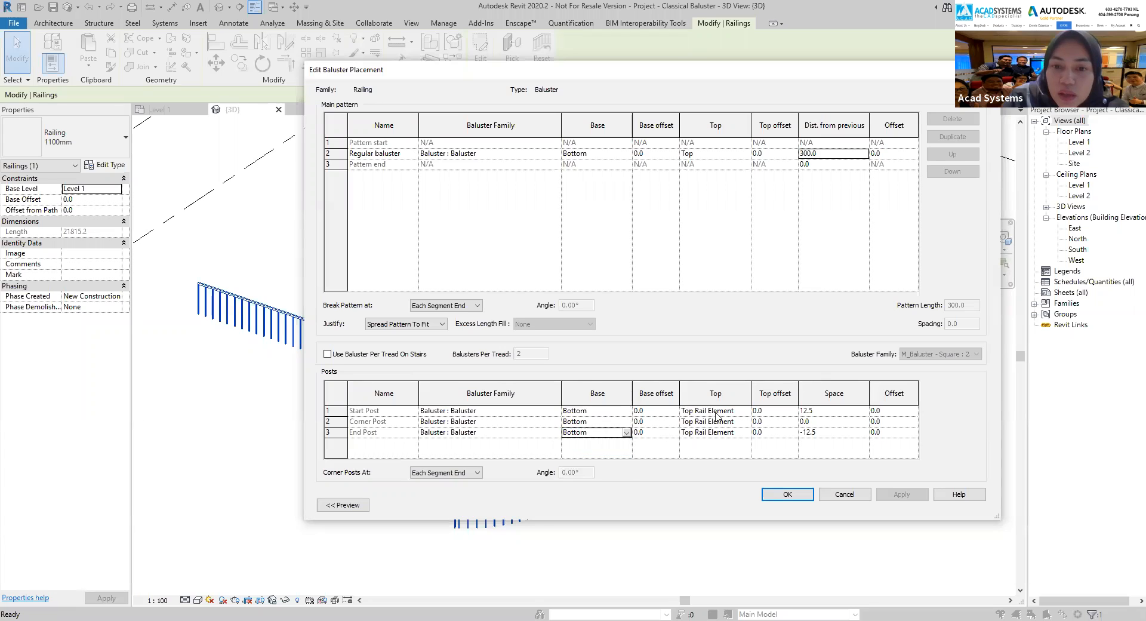
Constrain the top of the start, corner and end posts to the Top rail and accept the baluster placement.
left_click(745, 412)
left_click(745, 412)
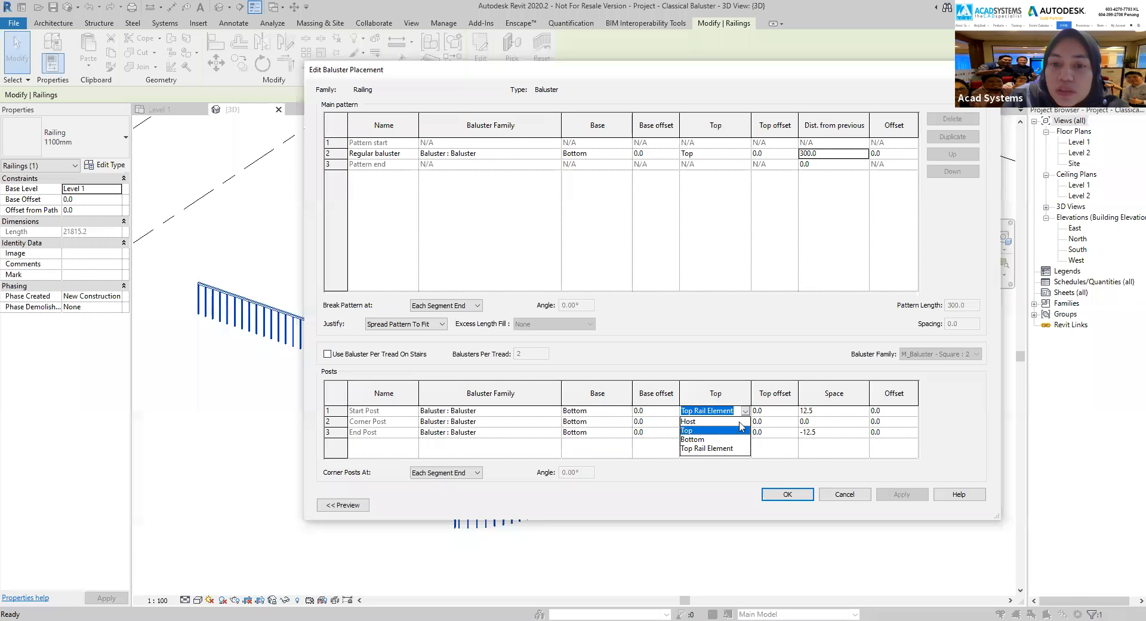
left_click(742, 429)
left_click(745, 422)
left_click(745, 423)
left_click(706, 442)
left_click(746, 433)
left_click(746, 433)
left_click(708, 452)
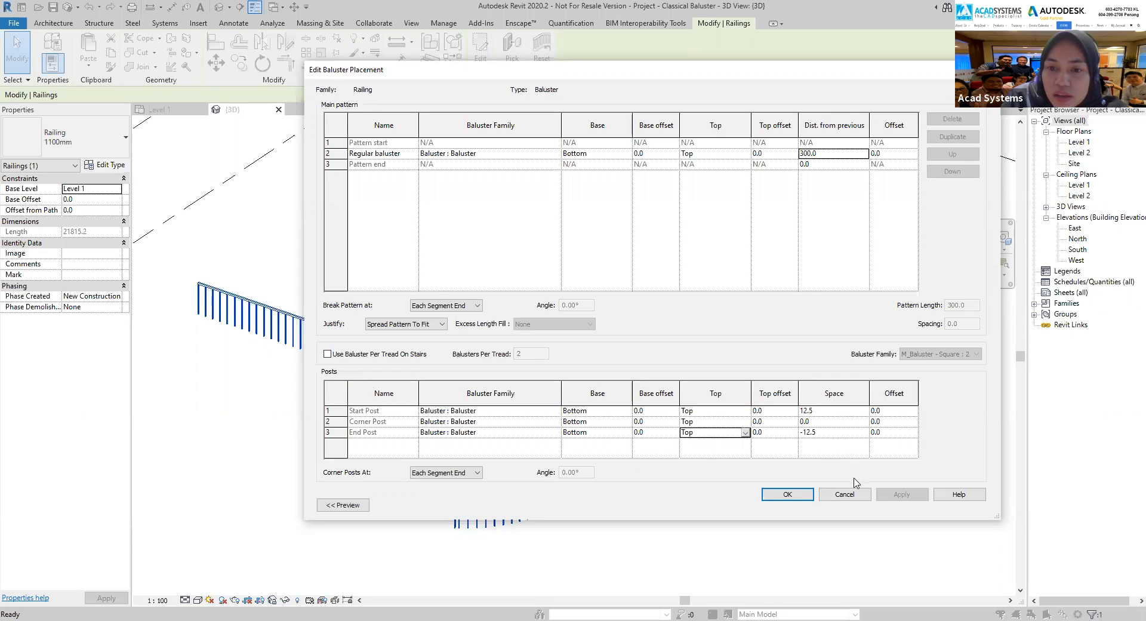
left_click(786, 495)
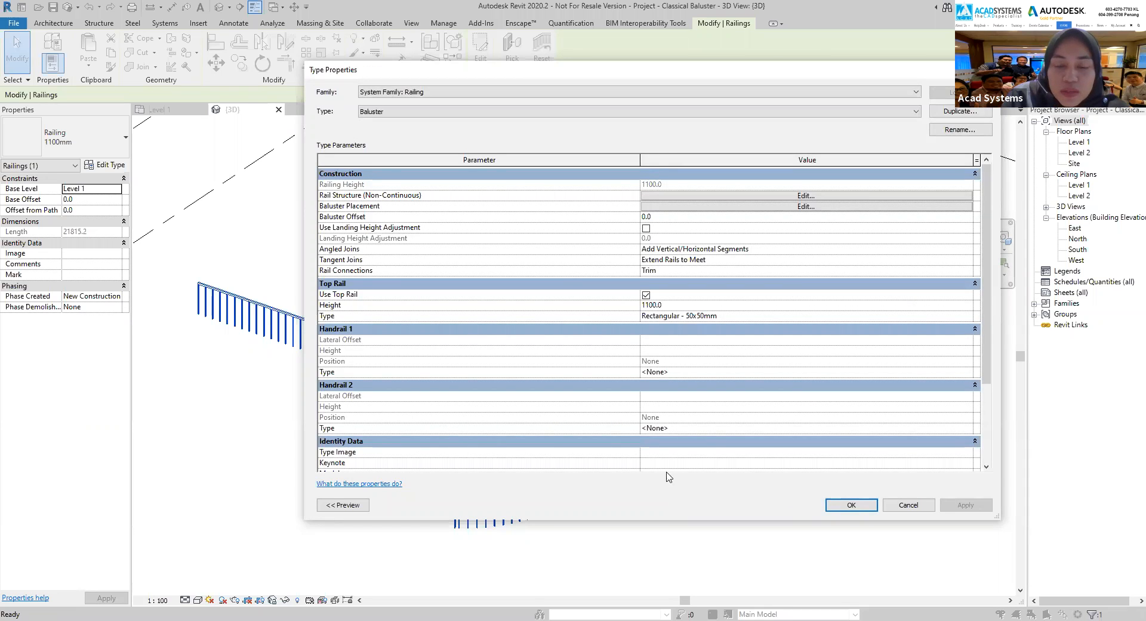
Enter 900 as the built-in top rail's height, disable Use Top Rail and accept the Baluster type's properties.
scroll(564, 346, "down", 3)
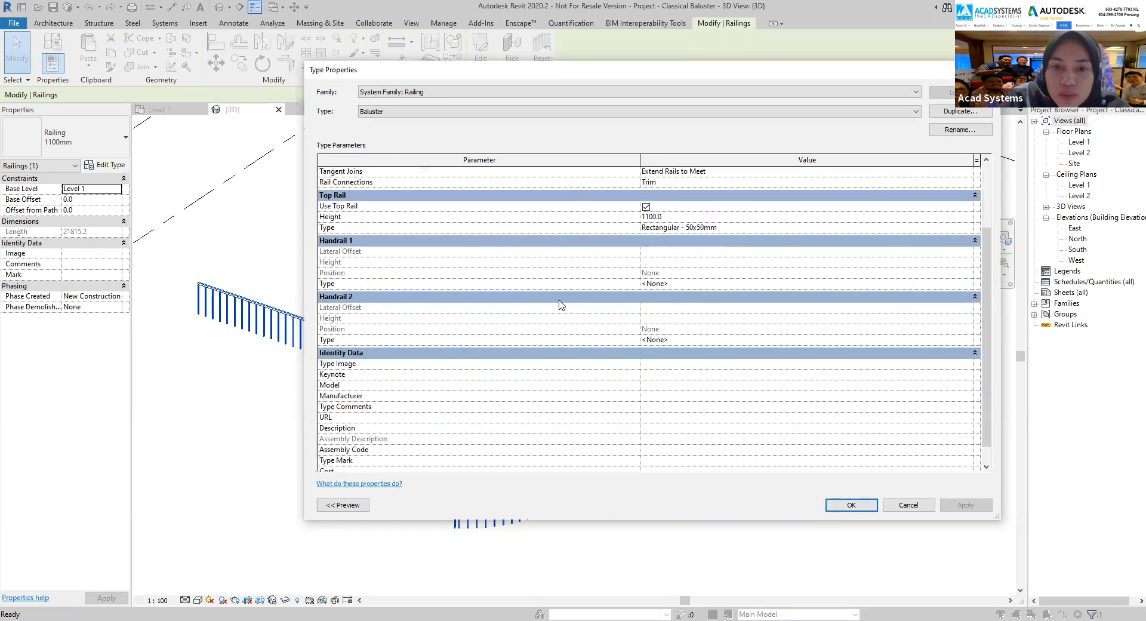
scroll(553, 344, "up", 3)
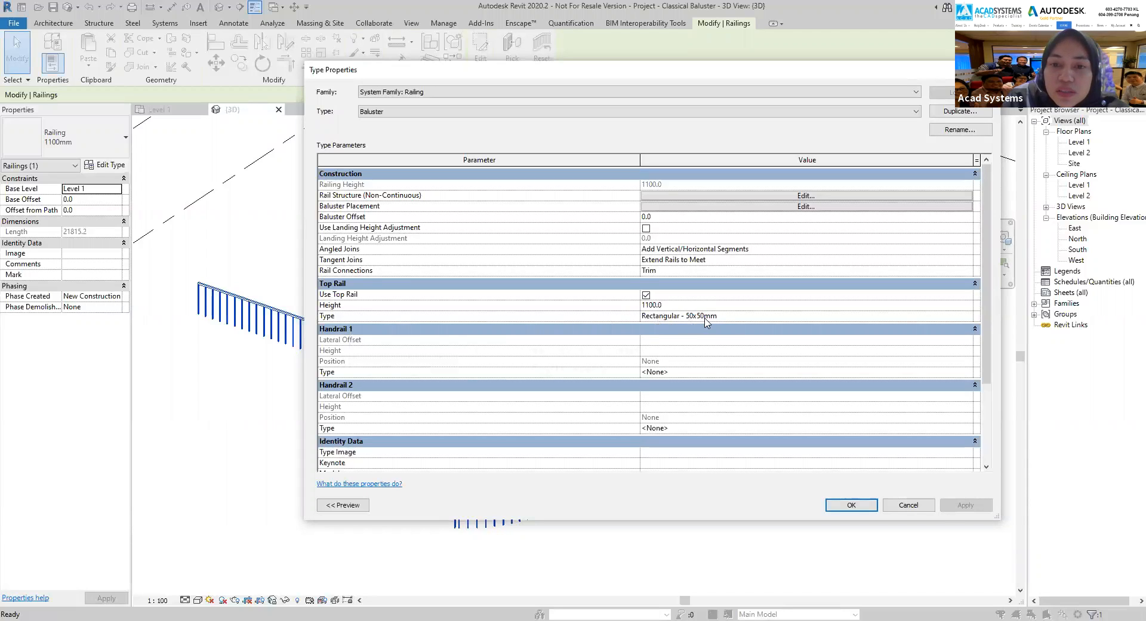
left_click(679, 305)
type("900")
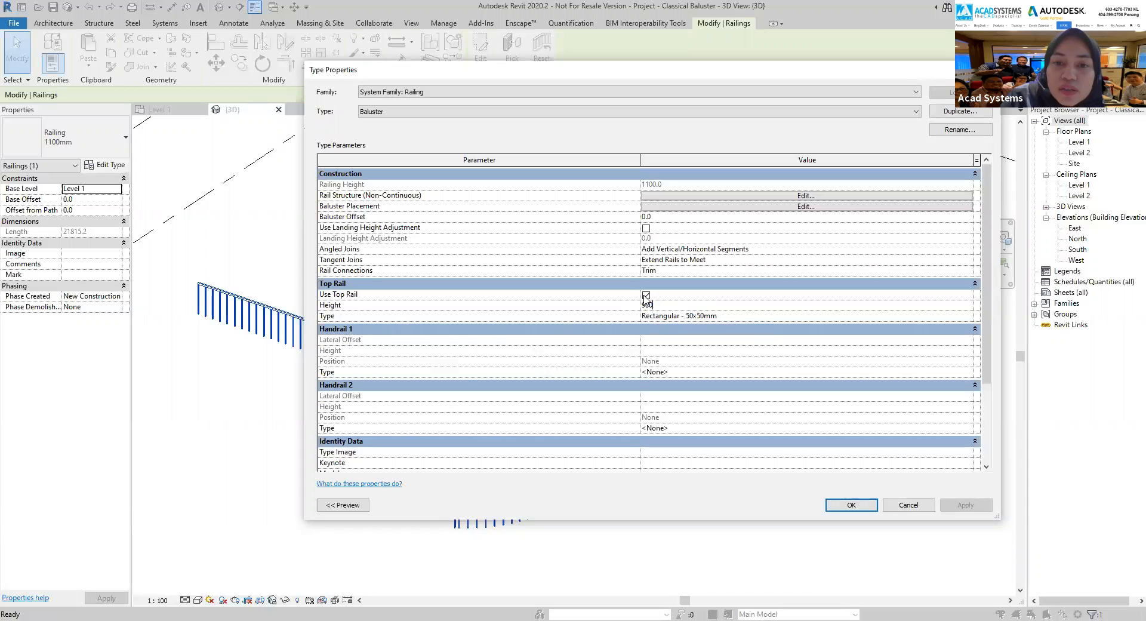
left_click(646, 295)
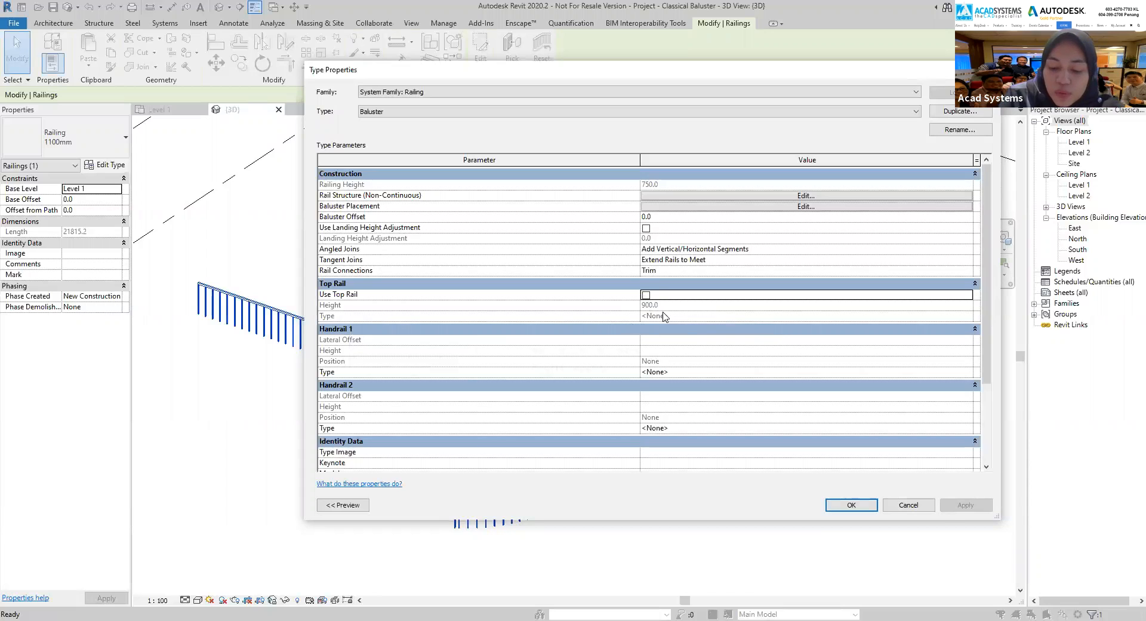
left_click(835, 508)
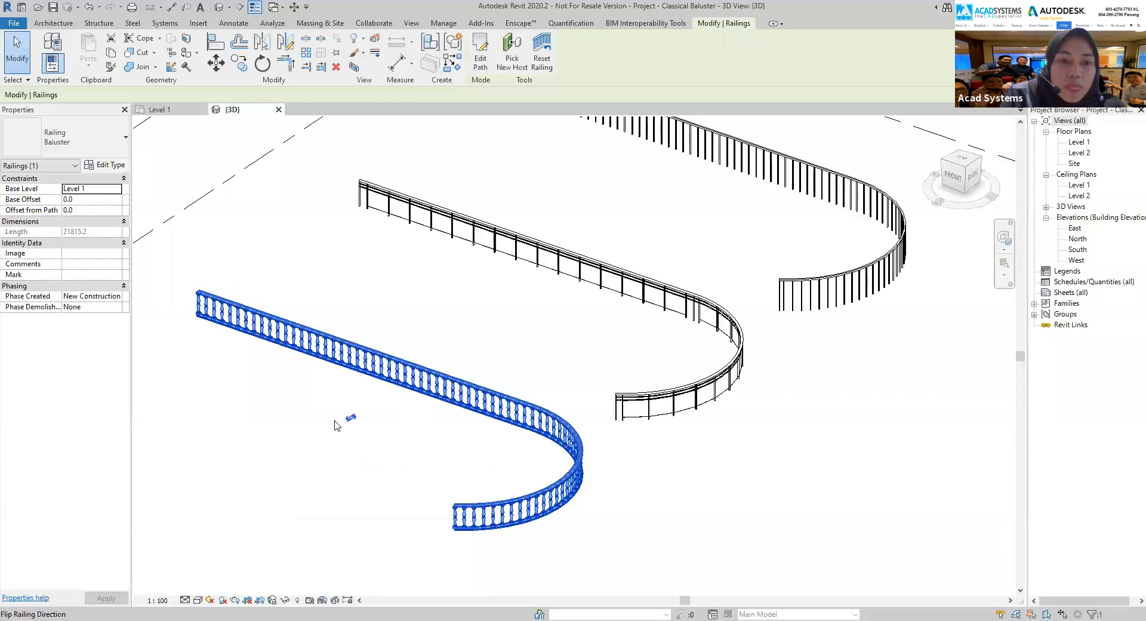
Examine the classical baluster railing up close in the 3D view.
left_click(334, 429)
left_click(418, 391)
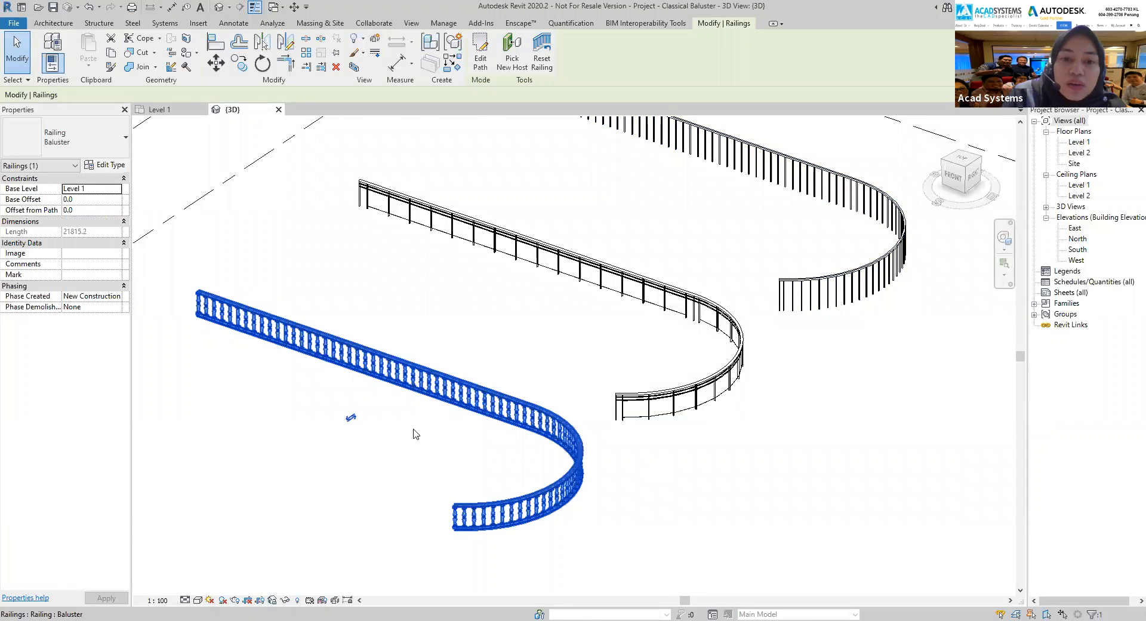
scroll(376, 421, "up", 5)
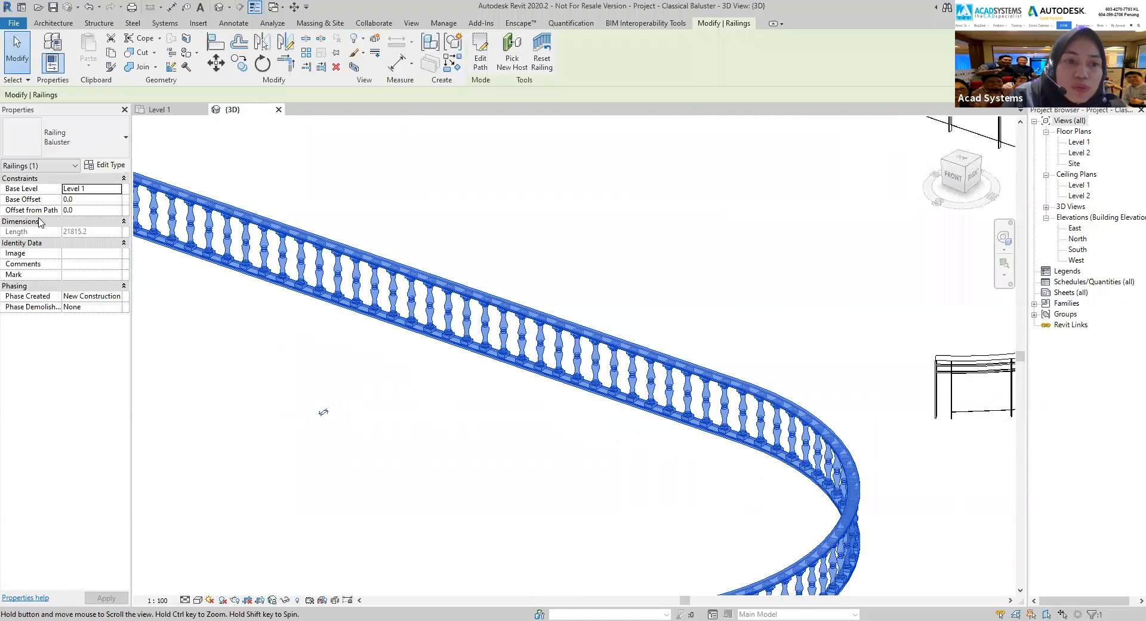
left_click(66, 138)
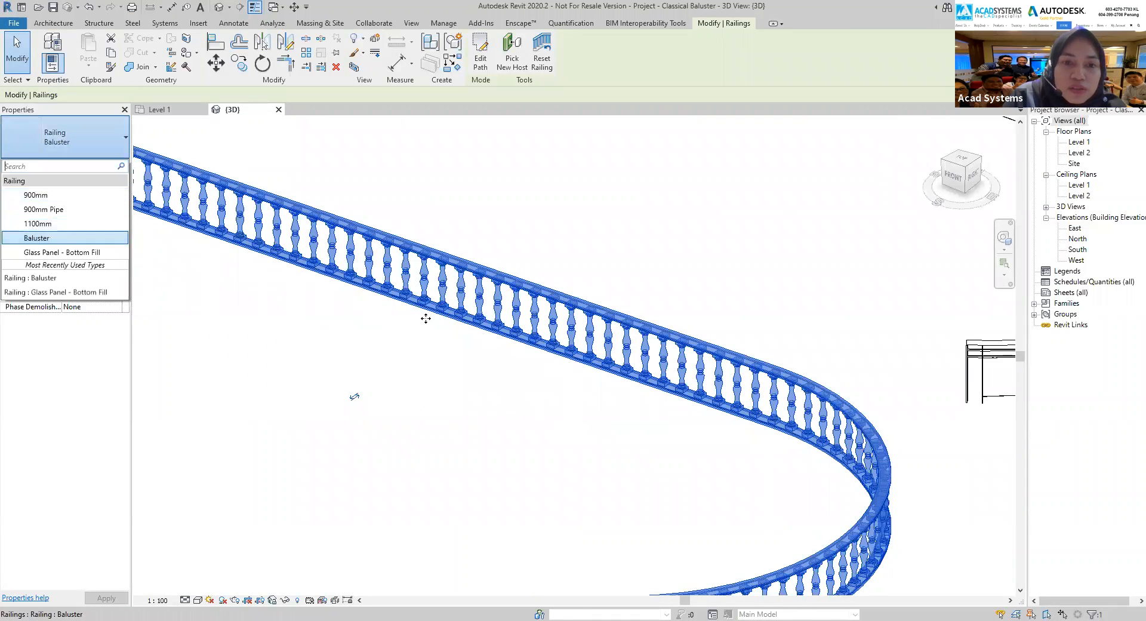
left_click(448, 383)
scroll(447, 382, "down", 5)
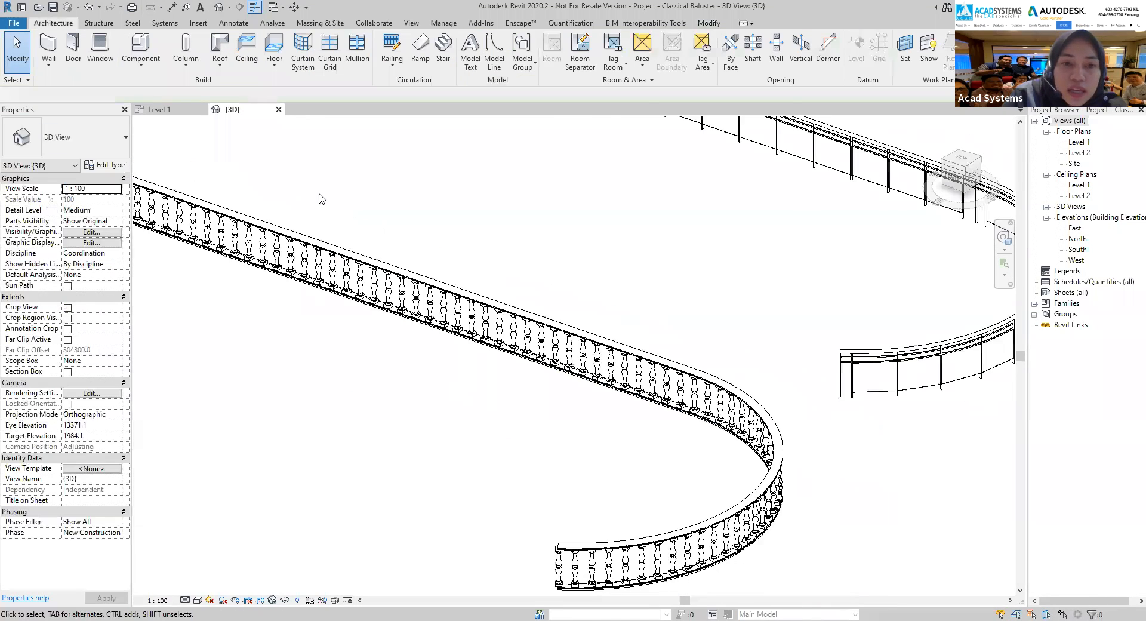
Start a railing path in the Level 1 plan with a vertical line 12000 mm long beside the existing railings.
left_click(169, 110)
scroll(402, 320, "down", 4)
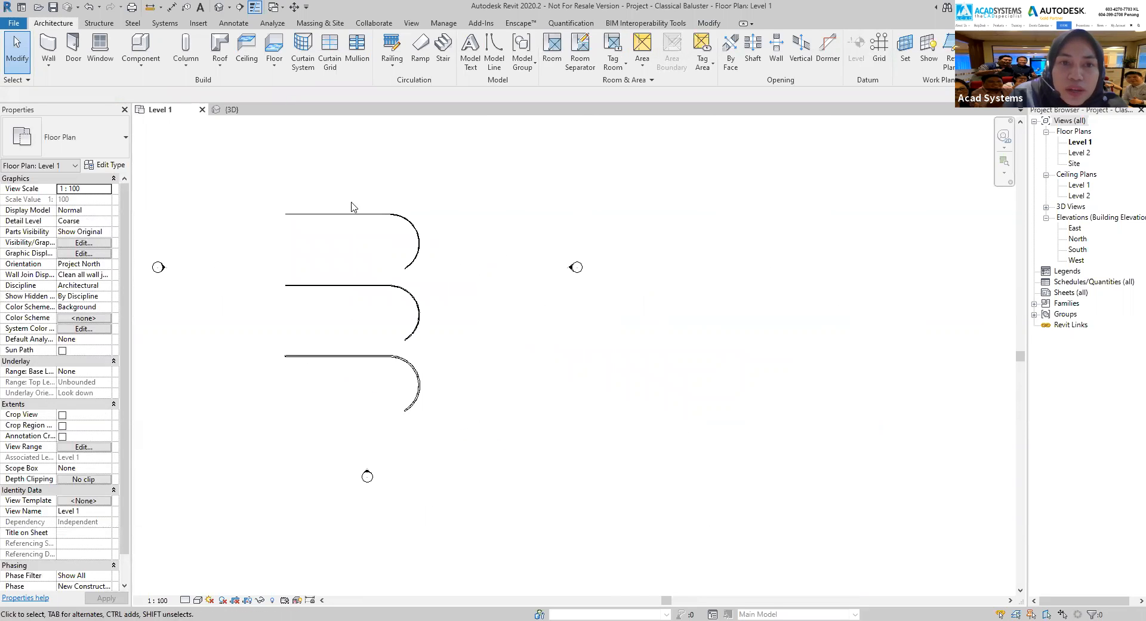
left_click(392, 47)
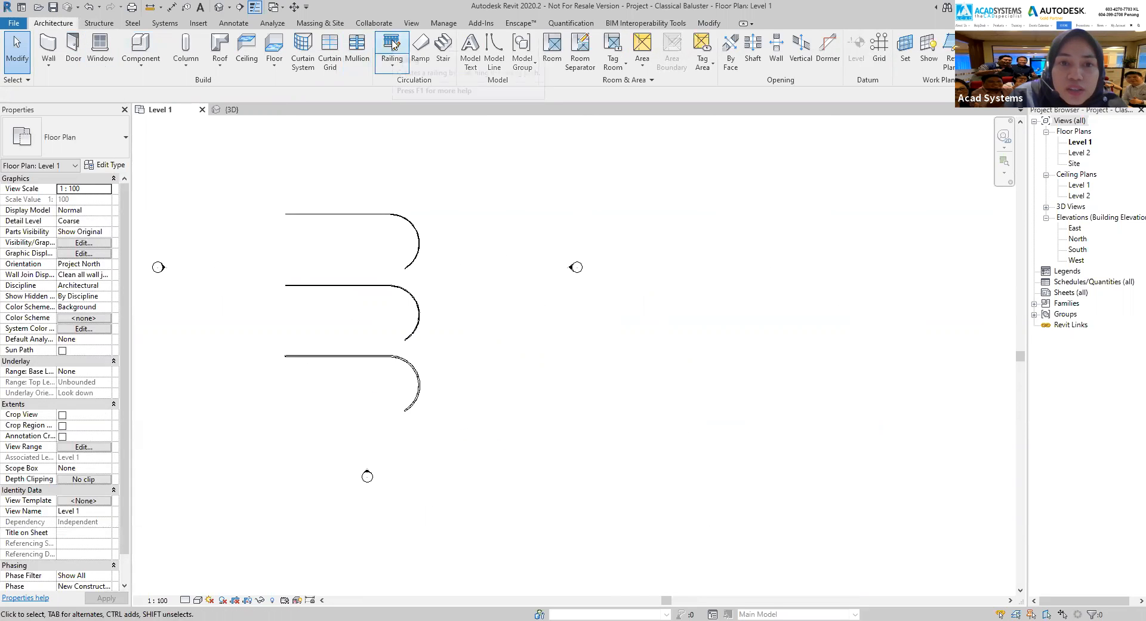
middle_click_drag(502, 281, 494, 243)
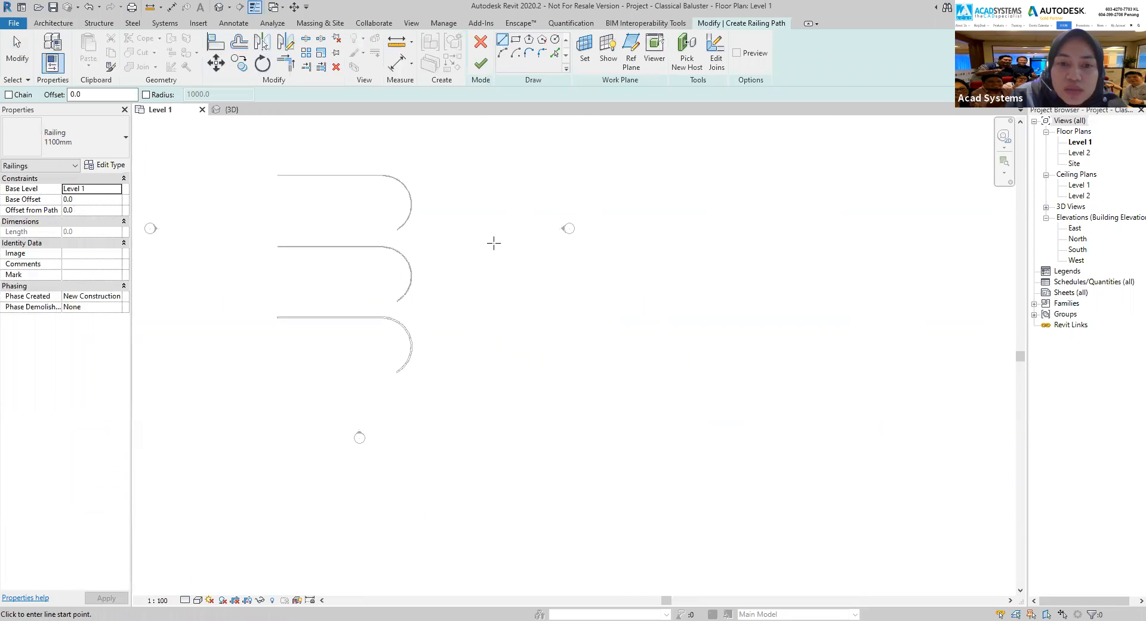
left_click(471, 180)
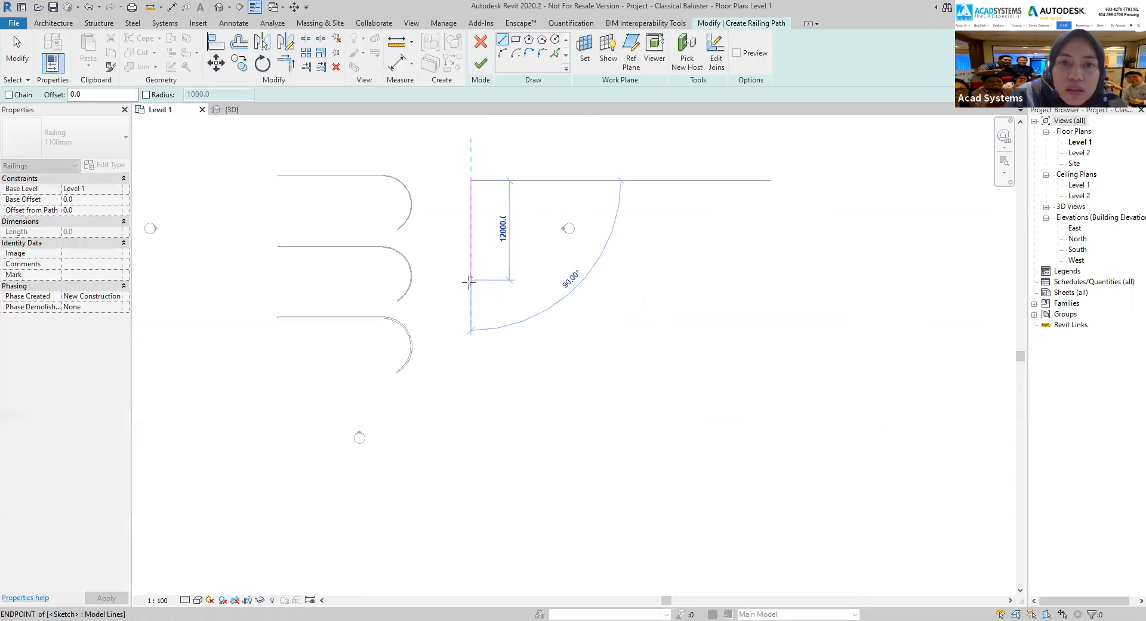
left_click(472, 280)
Continue the railing path with a 30° arc of about 15455 mm radius and a reversed 94° arc of about 6426 mm radius, finishing the railing.
left_click(502, 53)
left_click(471, 279)
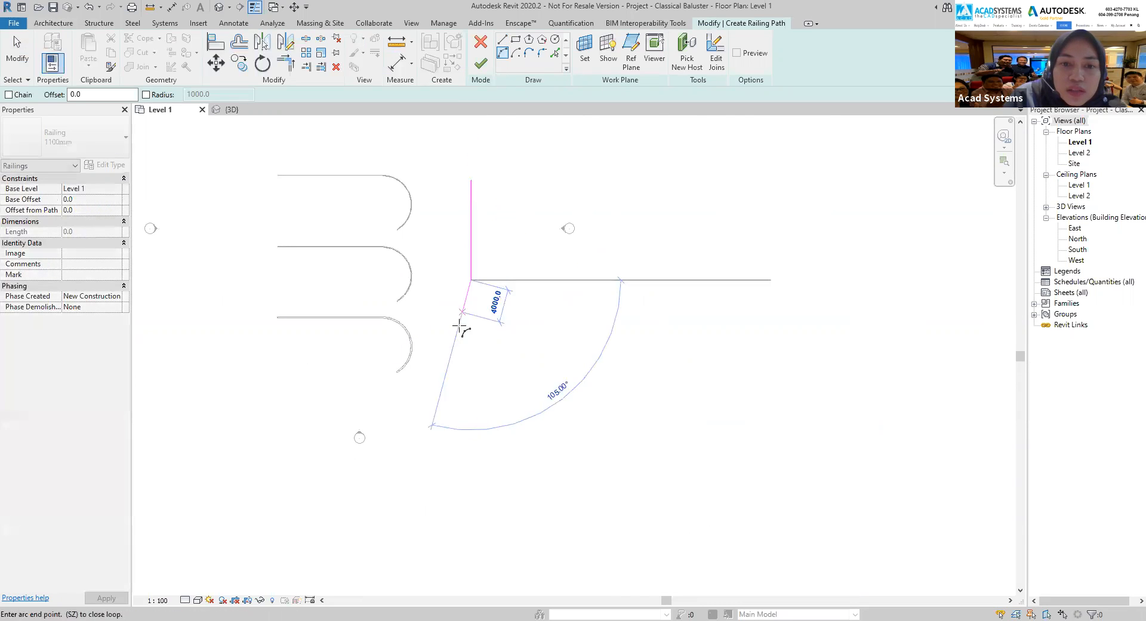
left_click(456, 343)
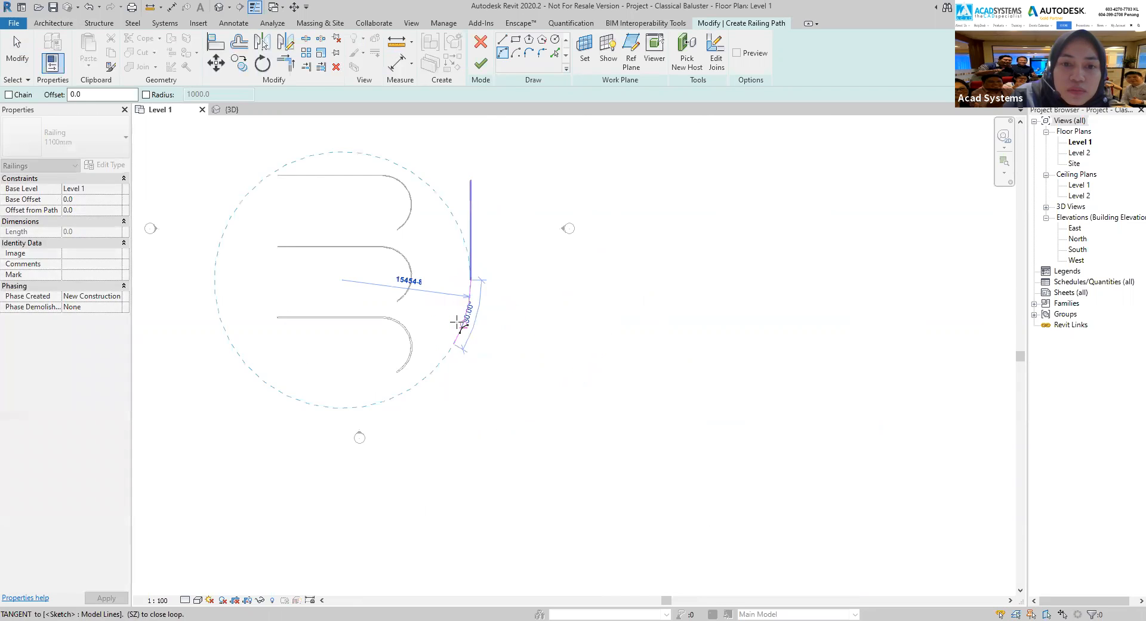
left_click(462, 321)
scroll(453, 349, "up", 3)
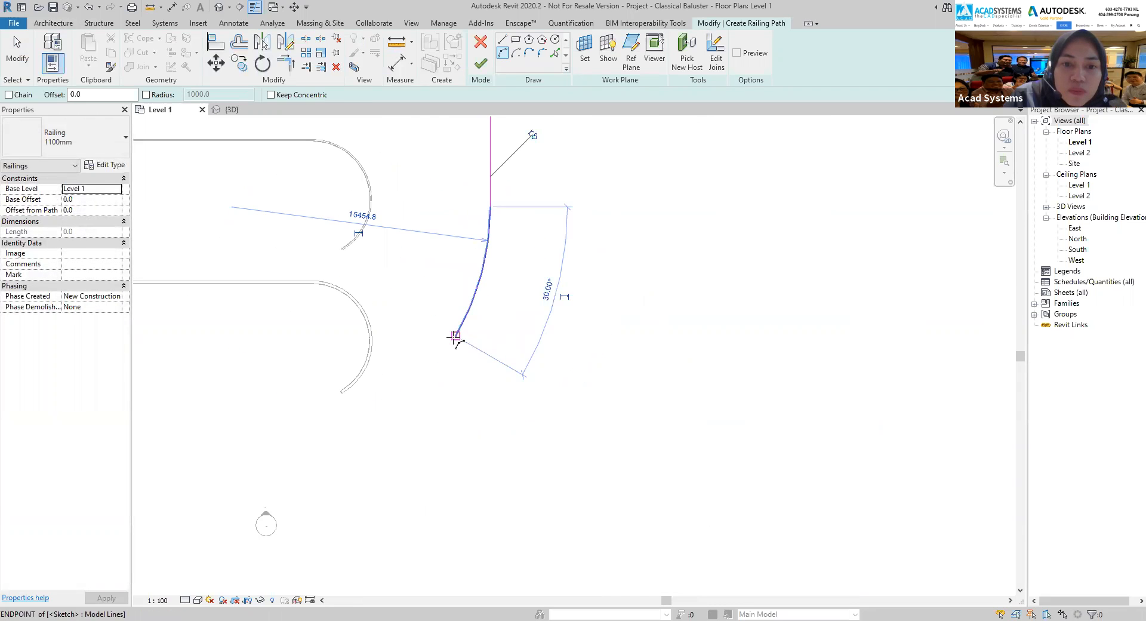
left_click(455, 344)
left_click(501, 487)
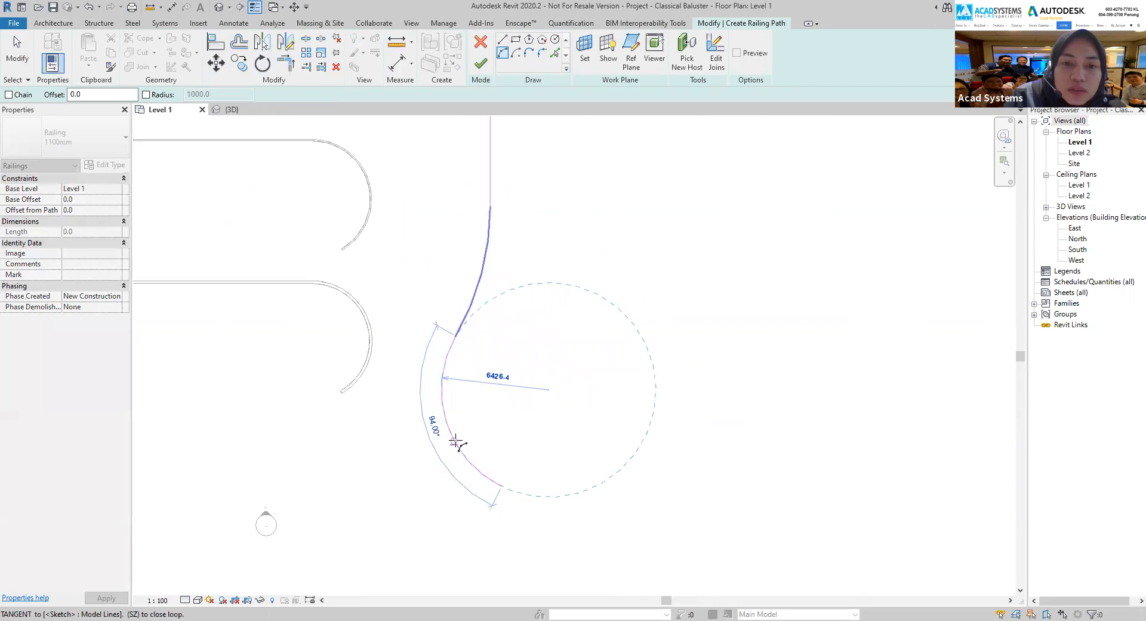
left_click(463, 442)
left_click(481, 63)
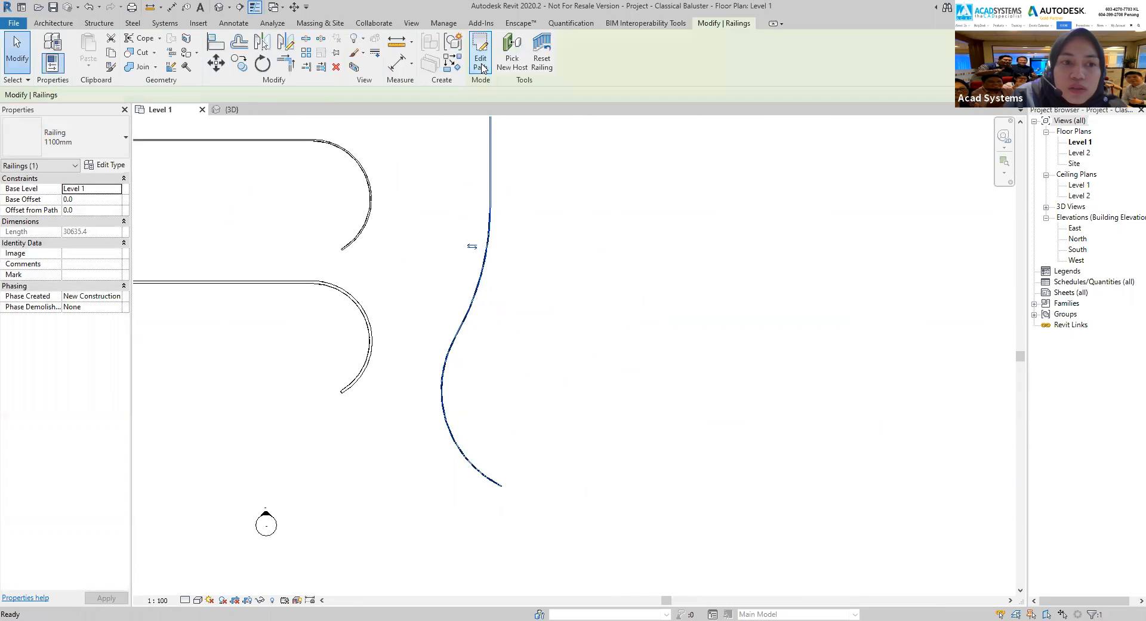
Change the new S-shaped railing's type to Baluster.
left_click(476, 286)
left_click(476, 284)
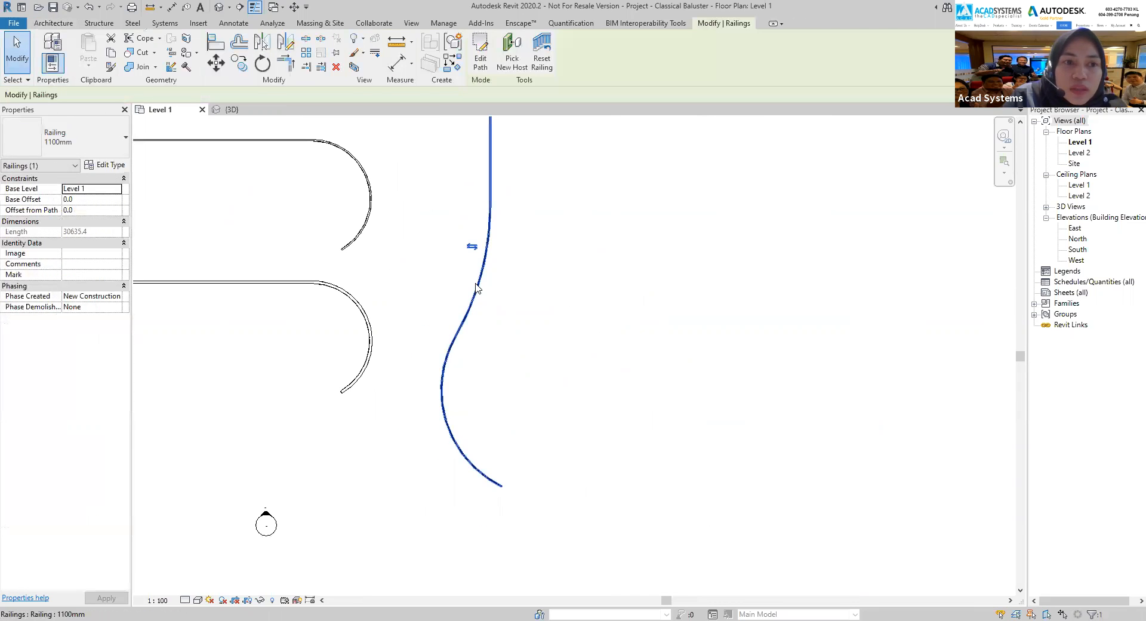
left_click(102, 142)
left_click(75, 238)
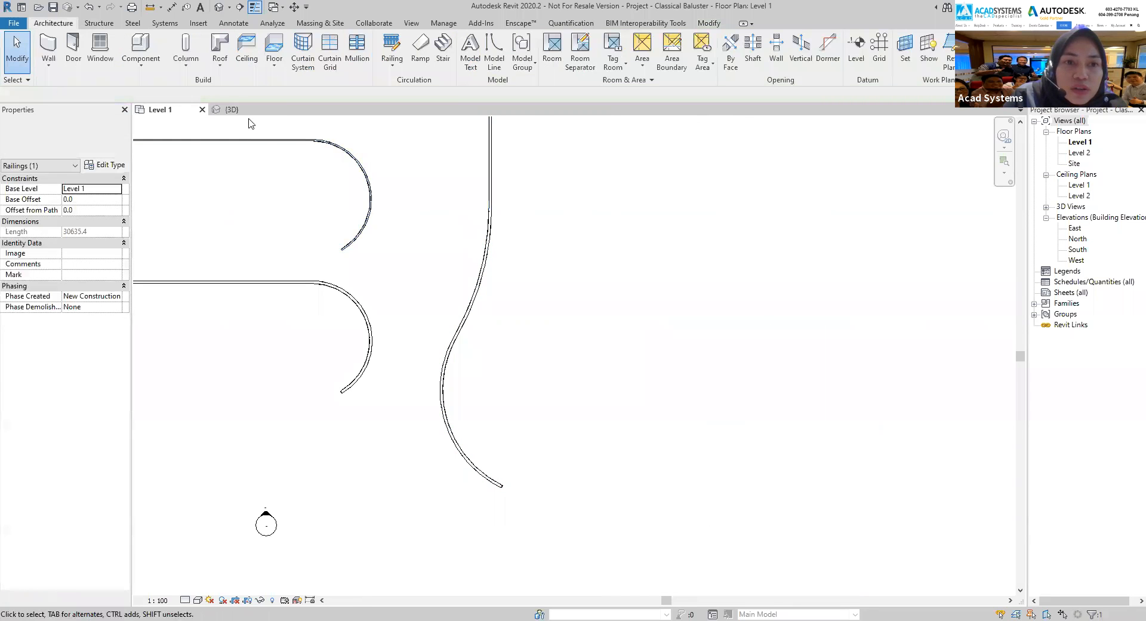
Set the 3D view to Fine detail level with a shaded visual style and inspect the curved baluster railings up close.
left_click(232, 109)
middle_click_drag(550, 269, 587, 286)
middle_click_drag(582, 384, 553, 353)
scroll(551, 356, "up", 4)
middle_click_drag(503, 394, 363, 412)
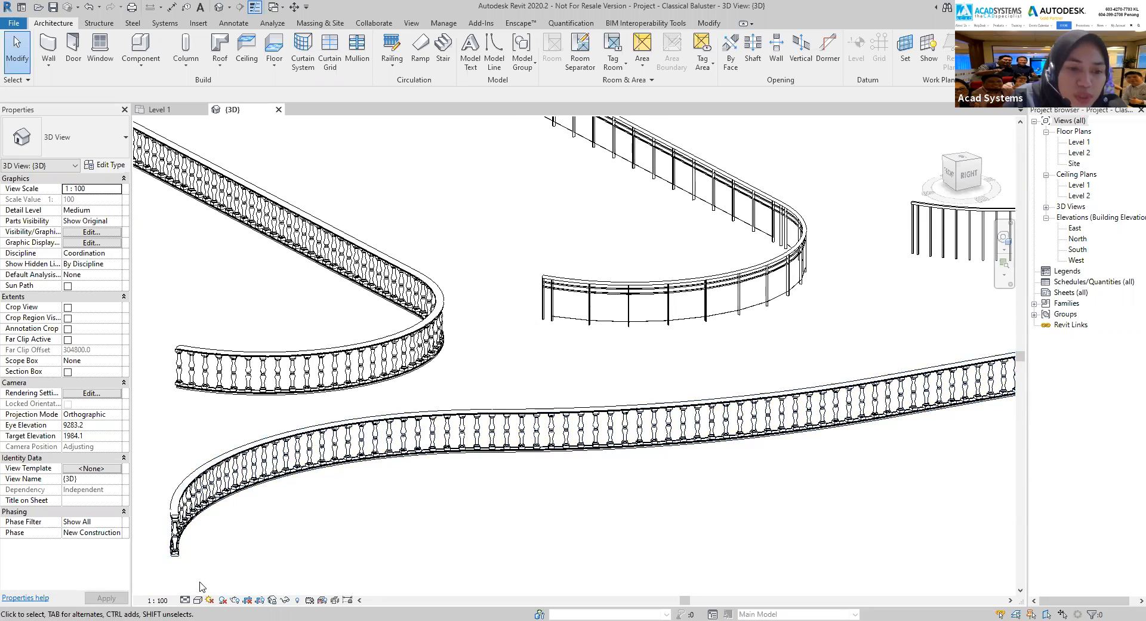
left_click(186, 600)
left_click(187, 589)
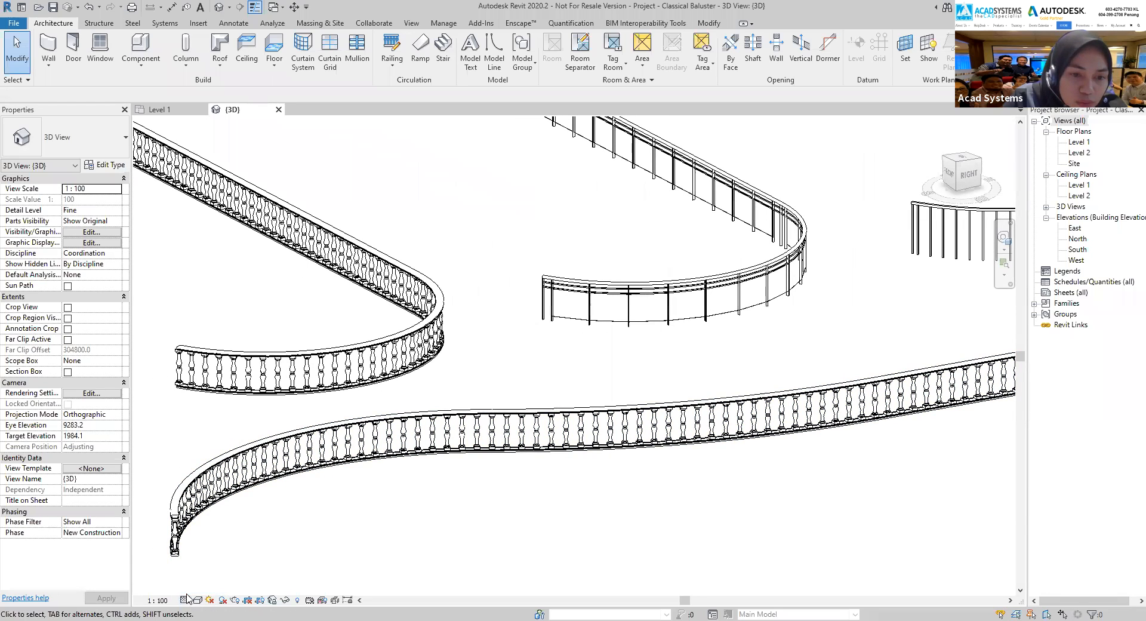
left_click(196, 601)
left_click(251, 566)
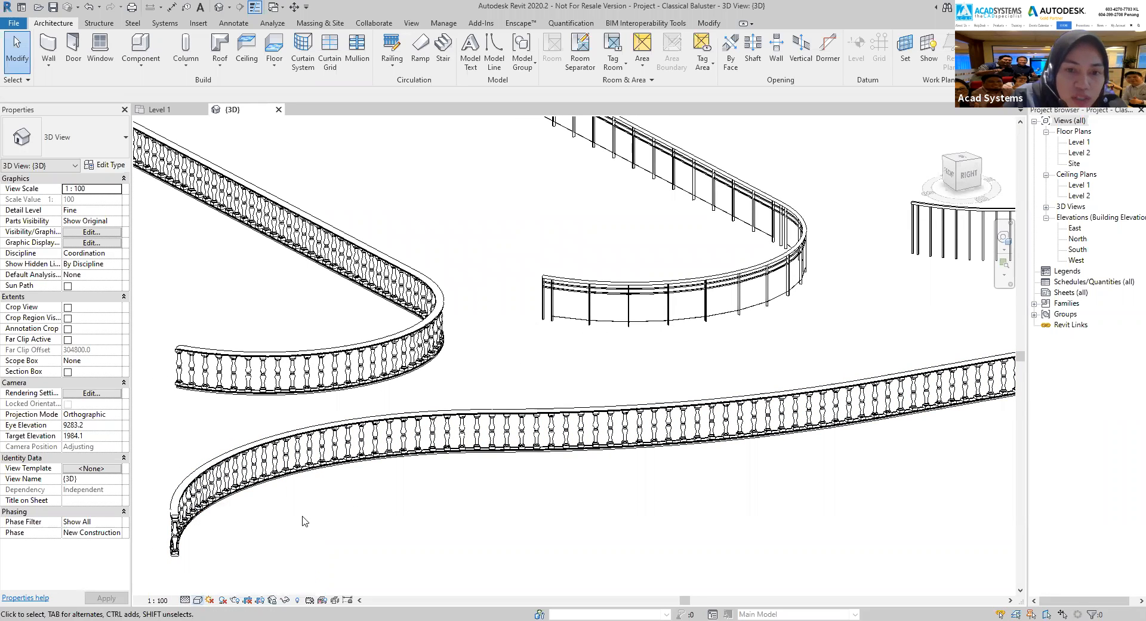
scroll(430, 487, "up", 3)
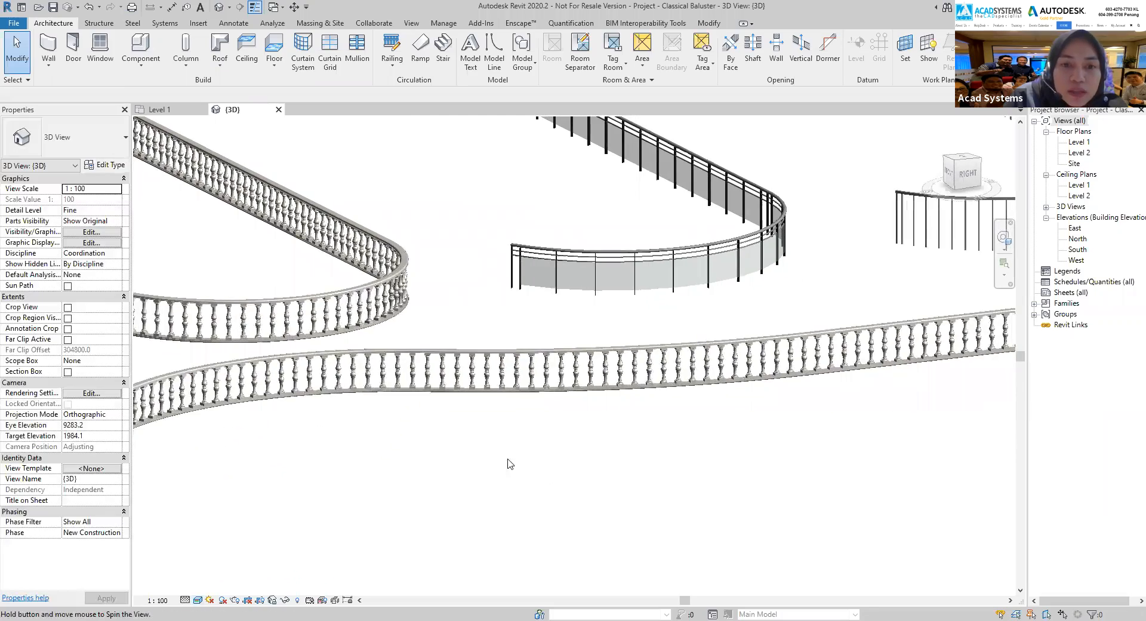
middle_click_drag(475, 401, 645, 462)
scroll(520, 477, "up", 2)
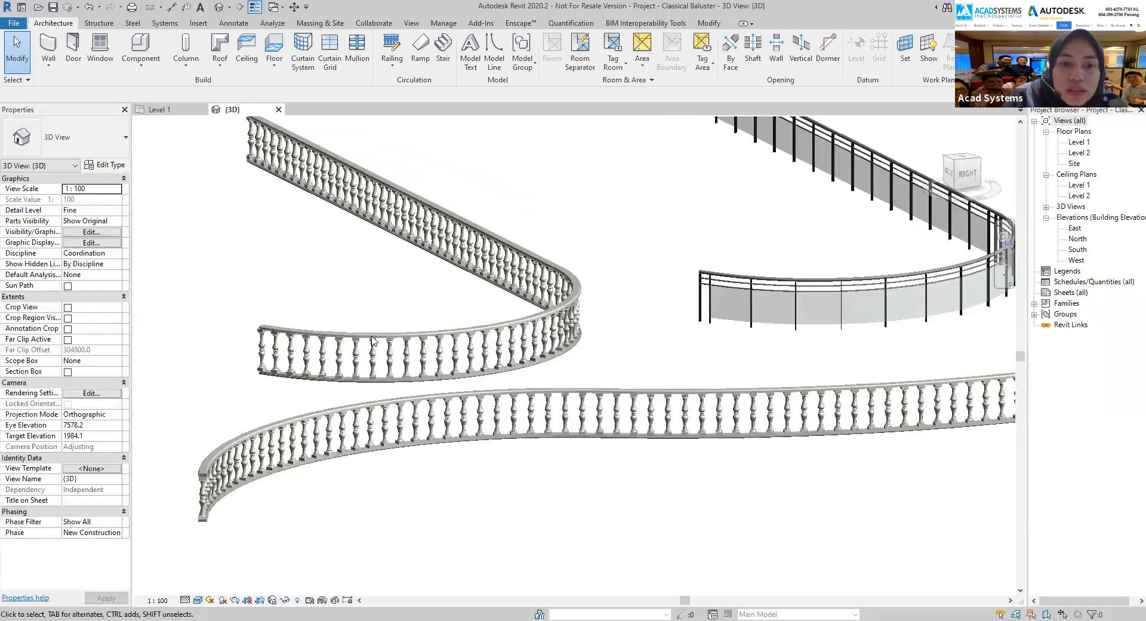
scroll(360, 340, "up", 5)
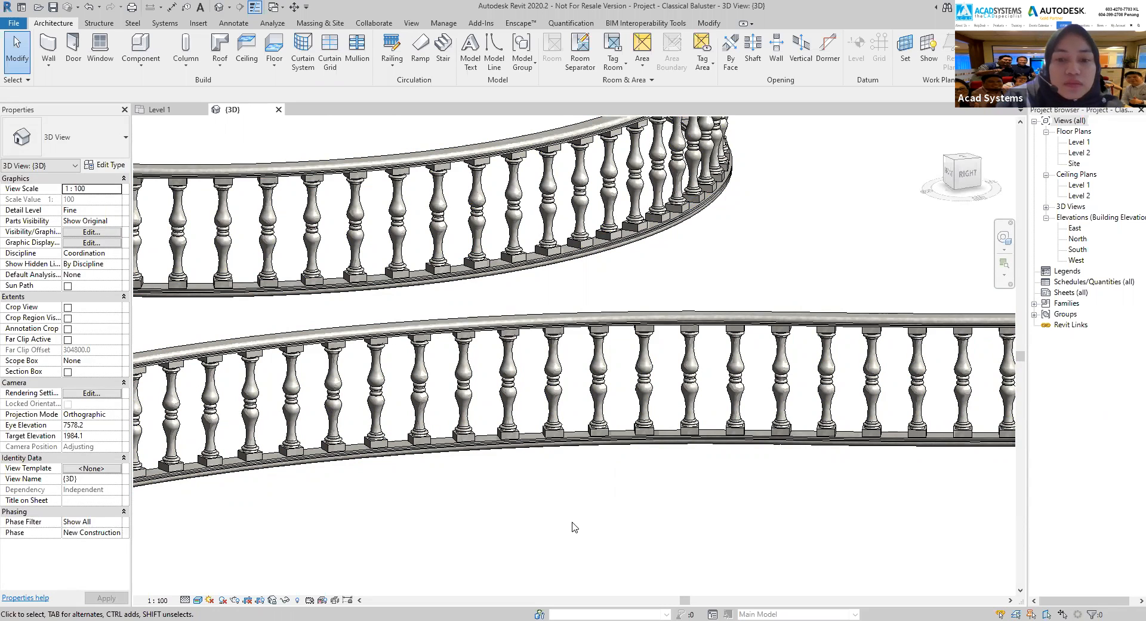
Browse the available metric template files for a new family, then close the selection without choosing one.
left_click(13, 23)
mouse_move(39, 68)
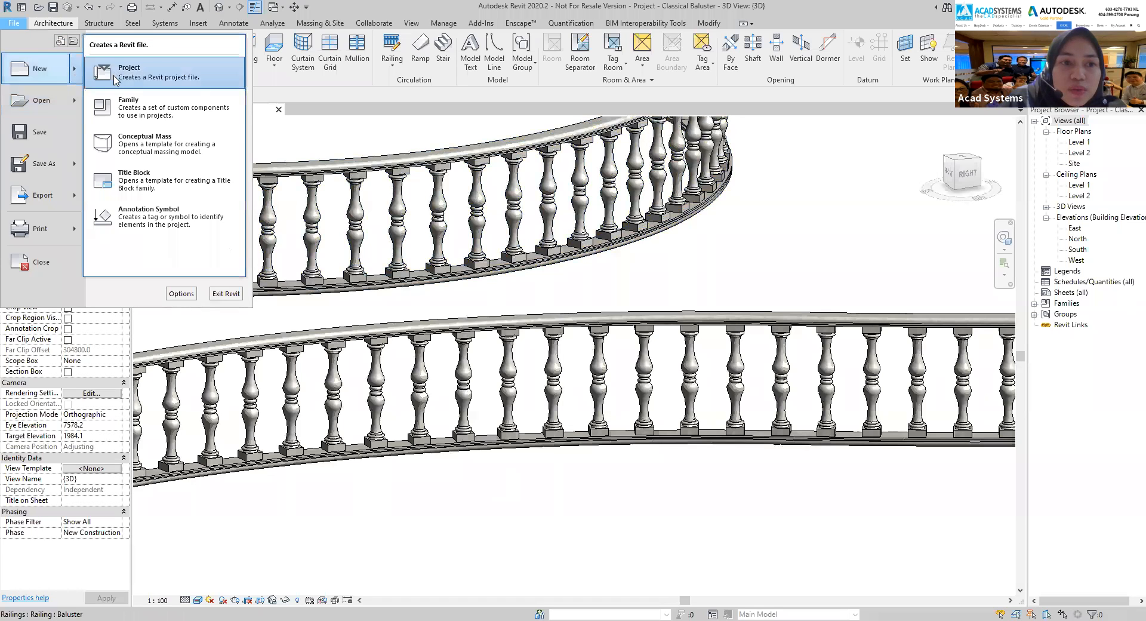
left_click(119, 104)
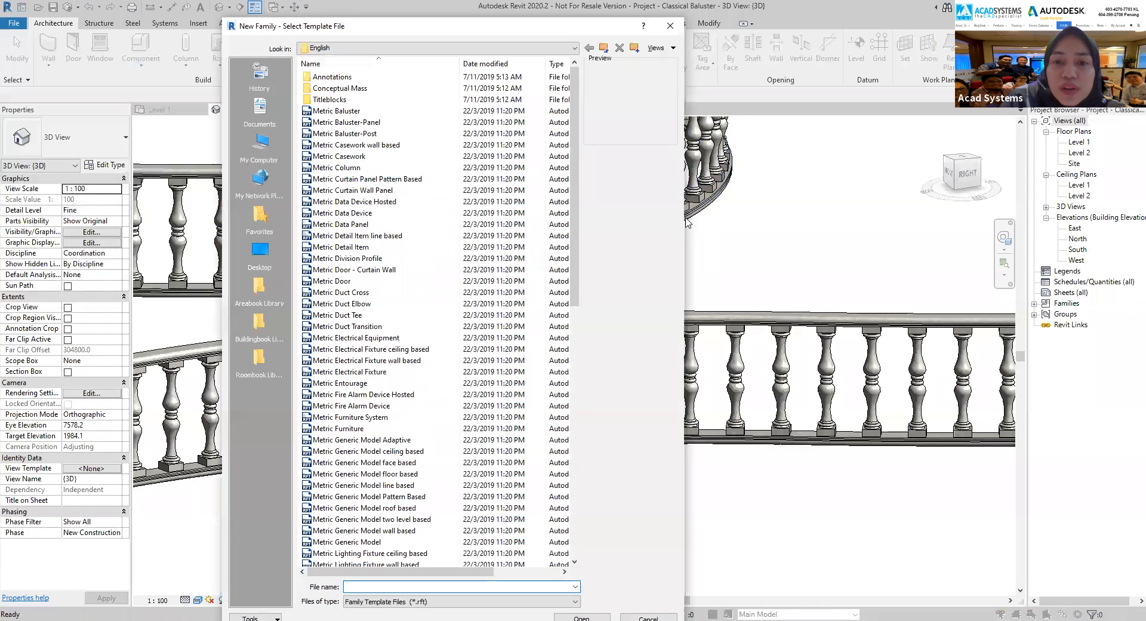
left_click_drag(684, 219, 752, 233)
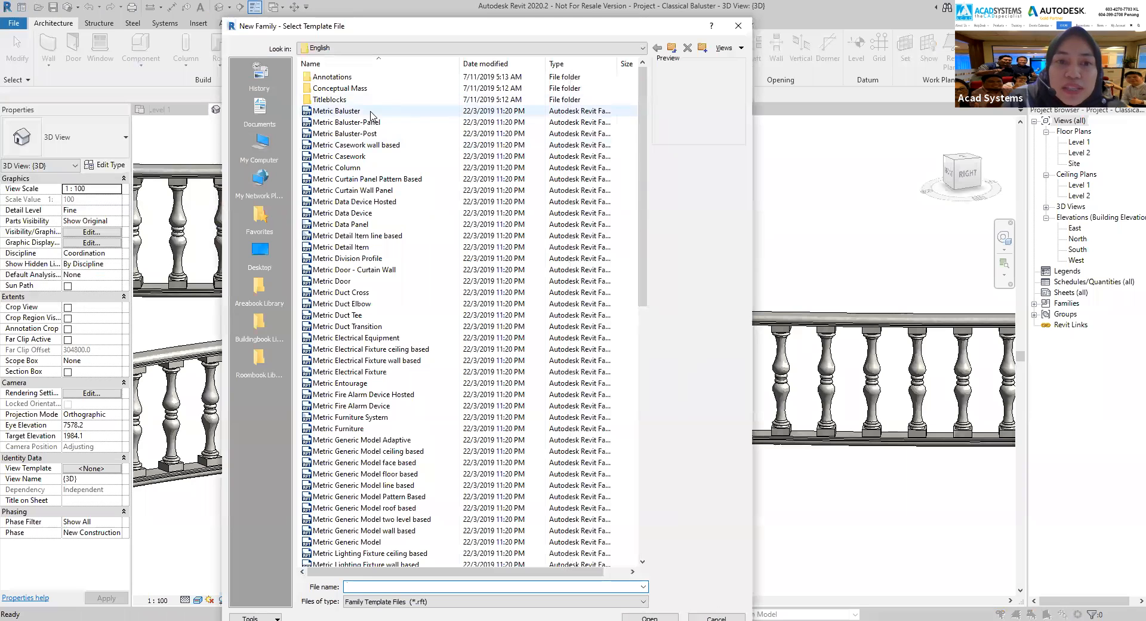
scroll(382, 309, "down", 5)
scroll(382, 309, "up", 5)
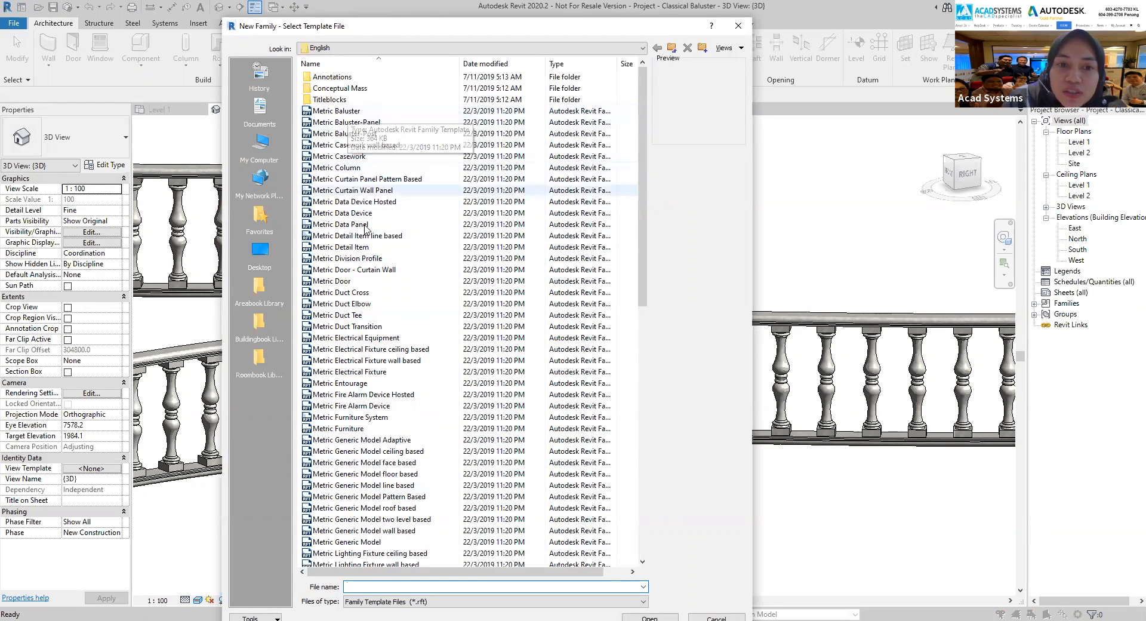
left_click(736, 34)
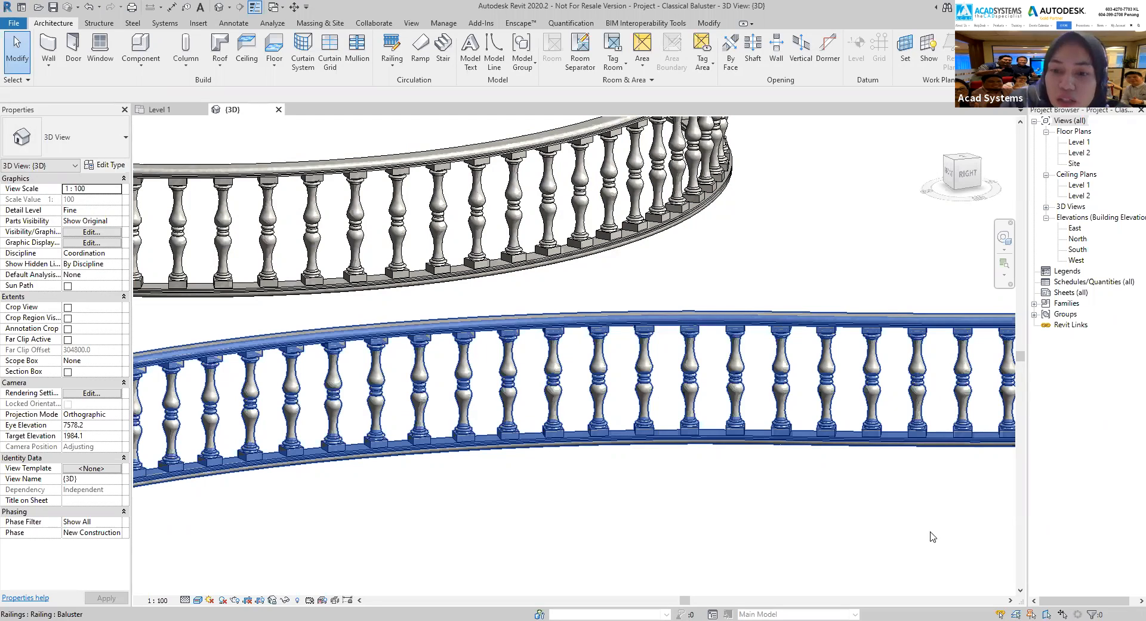
key("Escape")
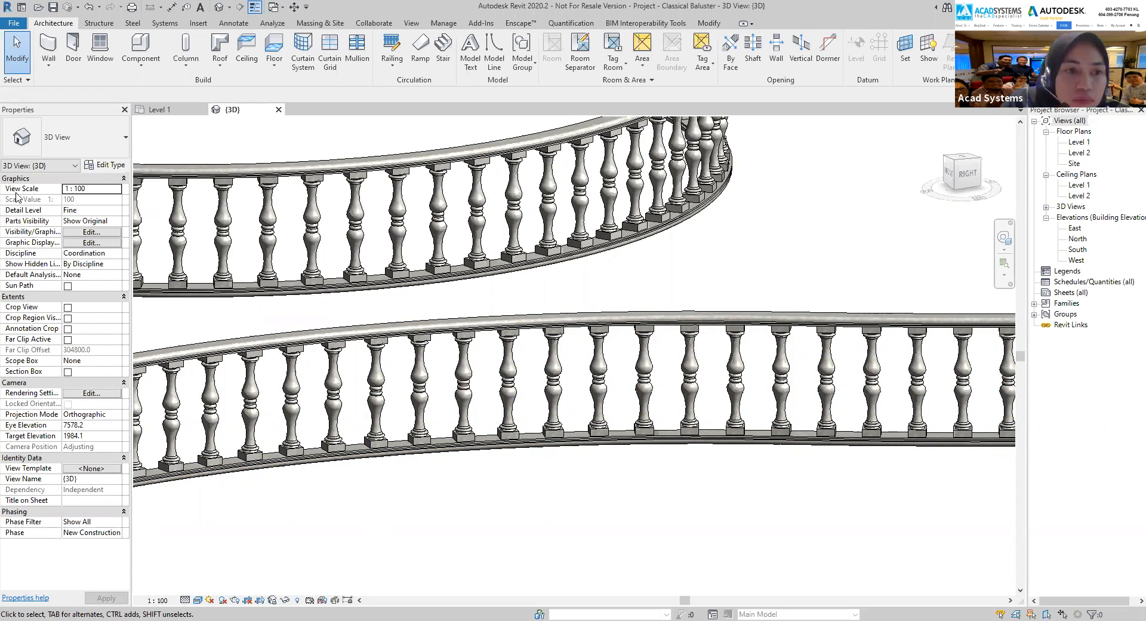
Switch to the PowerPoint presentation and move from the Learning Outcome slide to slide 4.
key("alt+Tab")
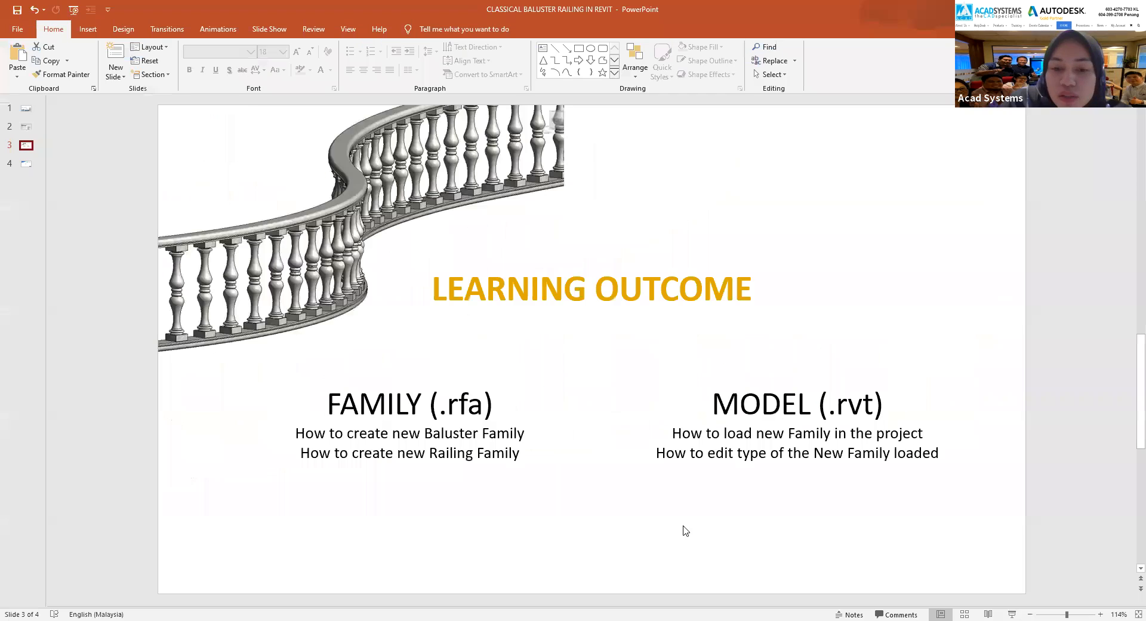
key("Down")
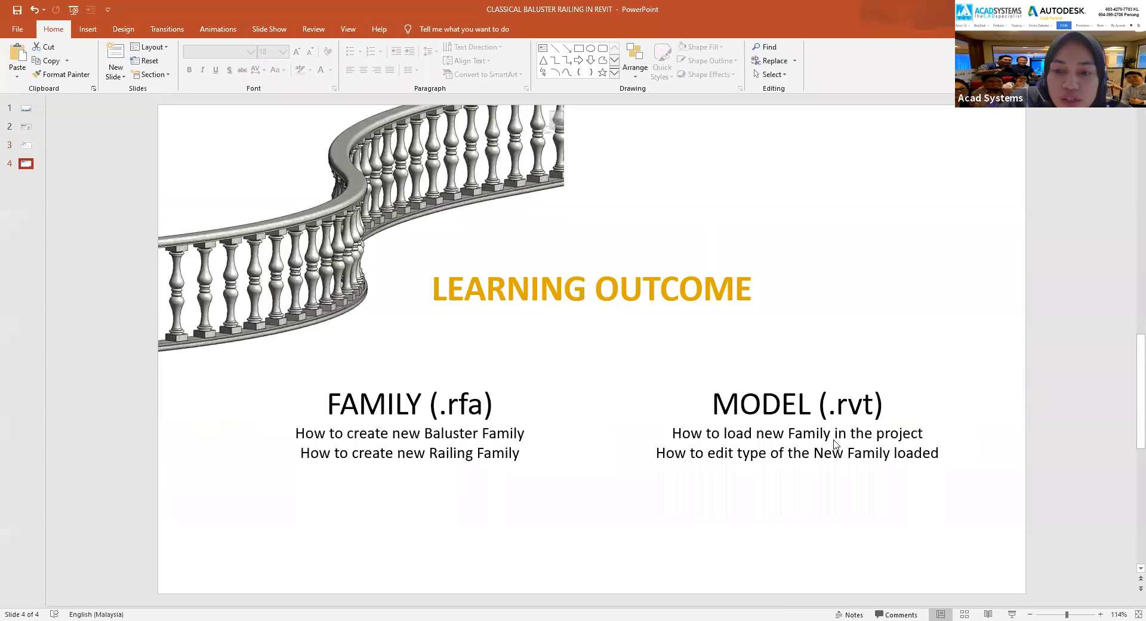